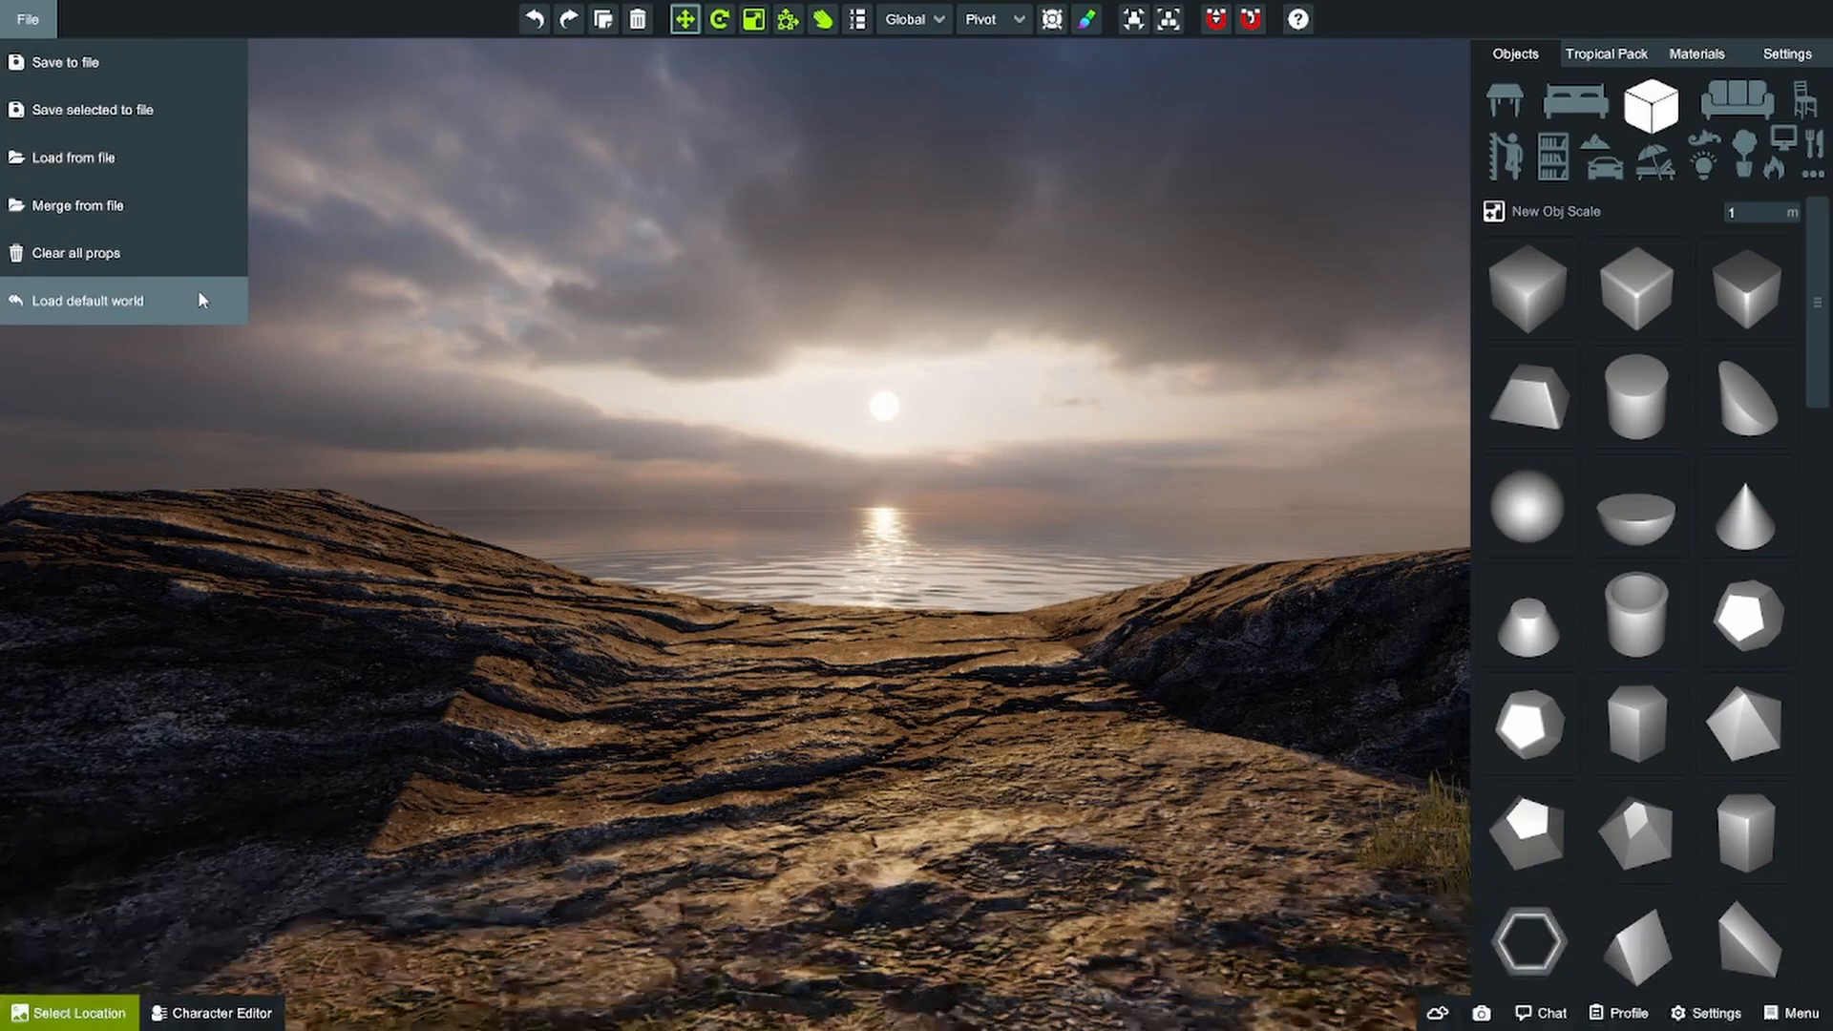
- Load the default world into the editor
{"action": "left_click", "coordinate": [197, 300]}
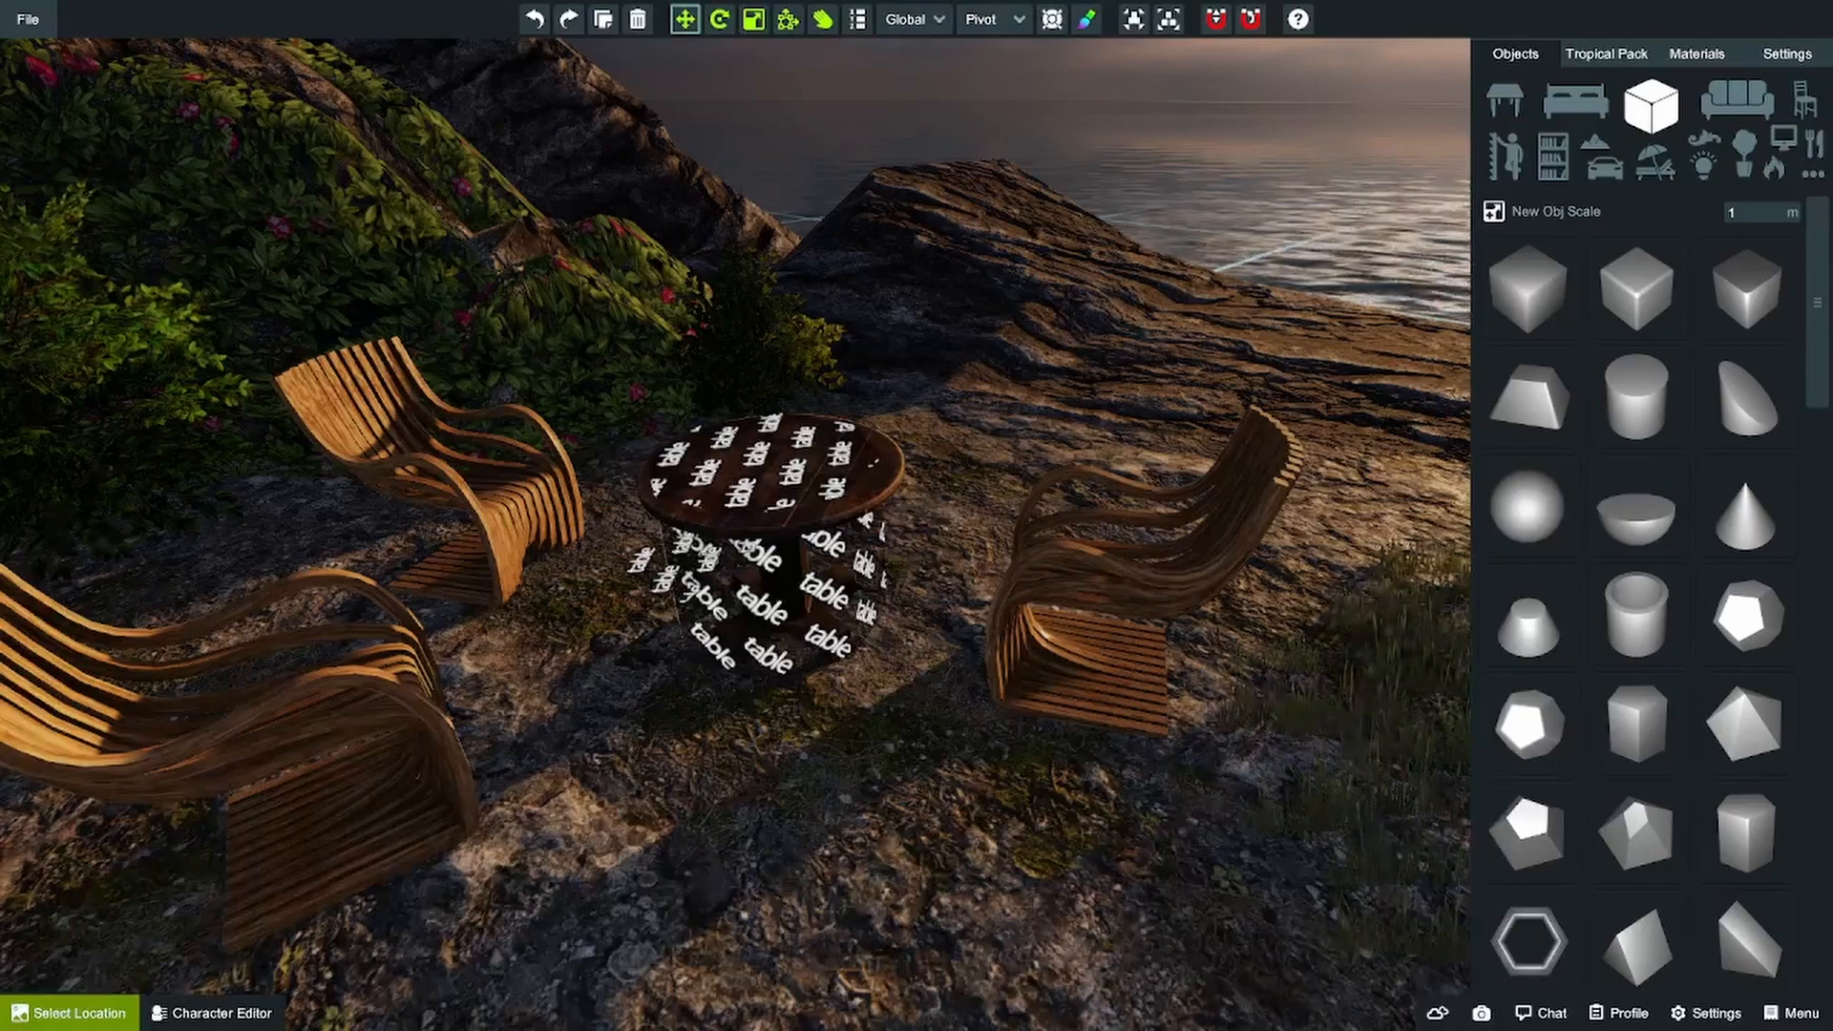
- Try moving the lone wooden chair beside the table farther toward the sea, undoing and redoing the move several times
{"action": "left_click", "coordinate": [1044, 591]}
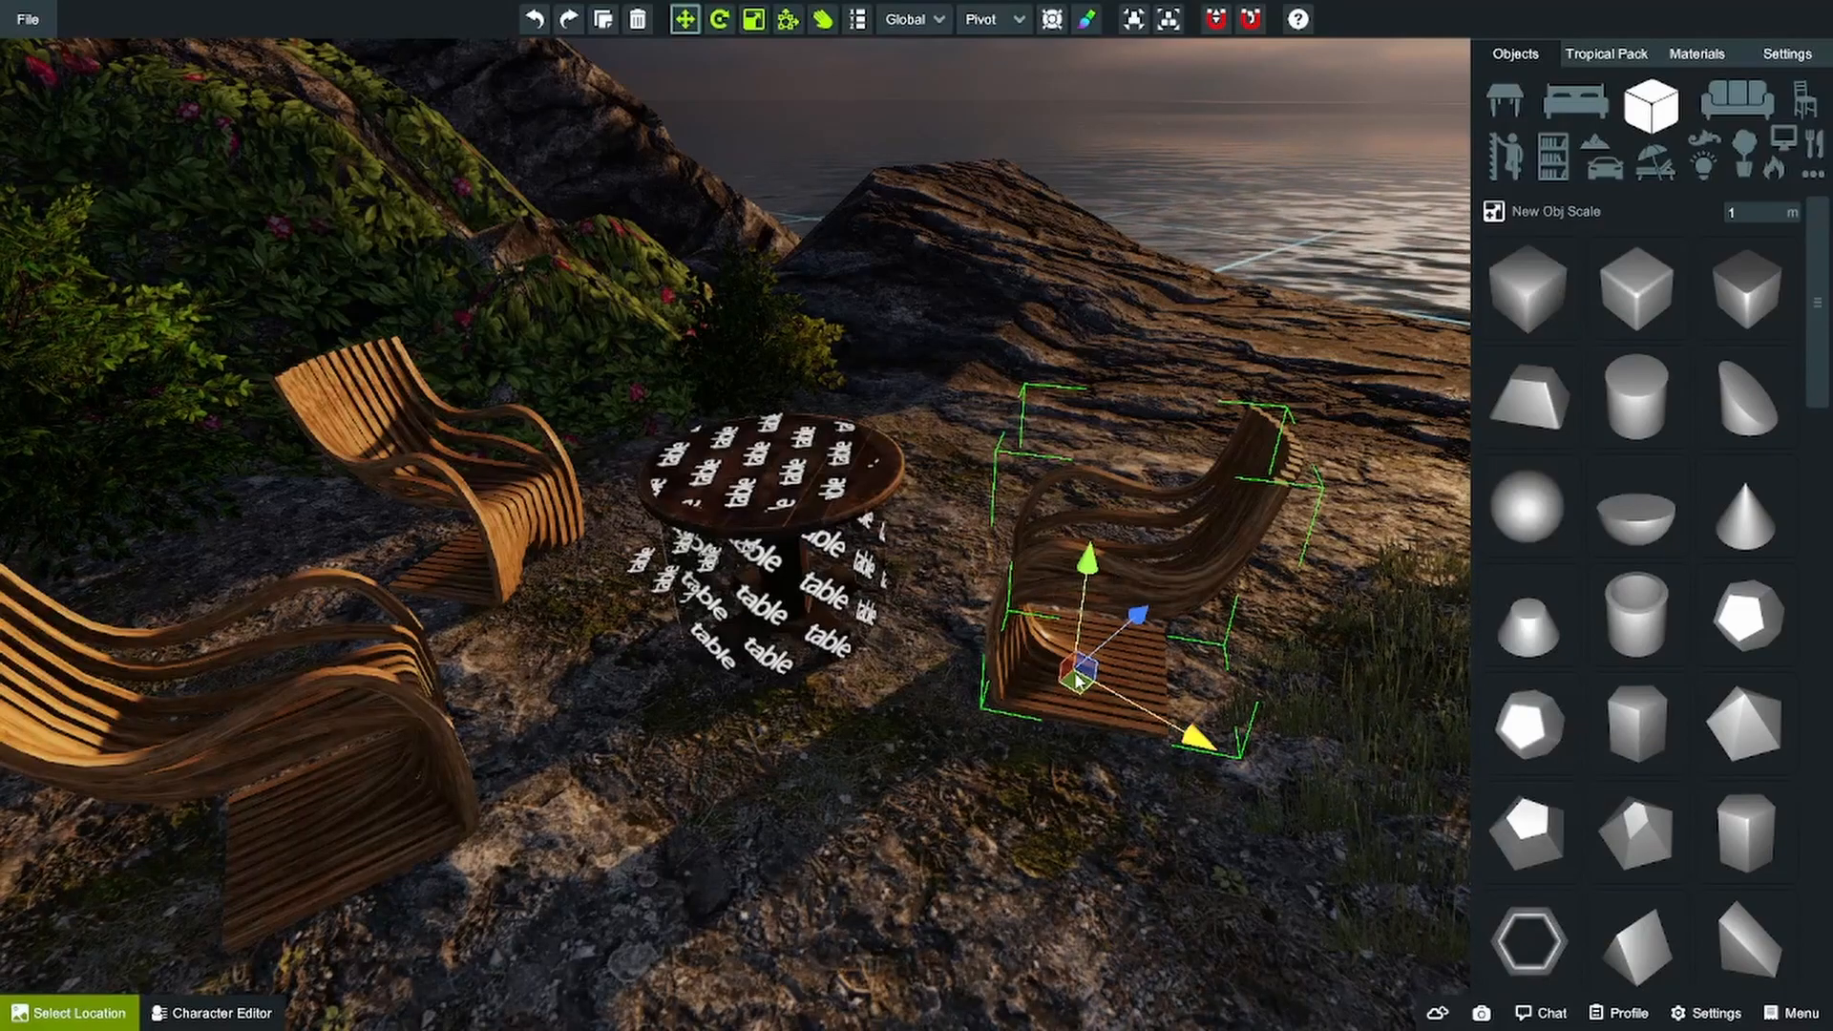
{"action": "left_click_drag", "start_coordinate": [1080, 666], "coordinate": [1135, 513]}
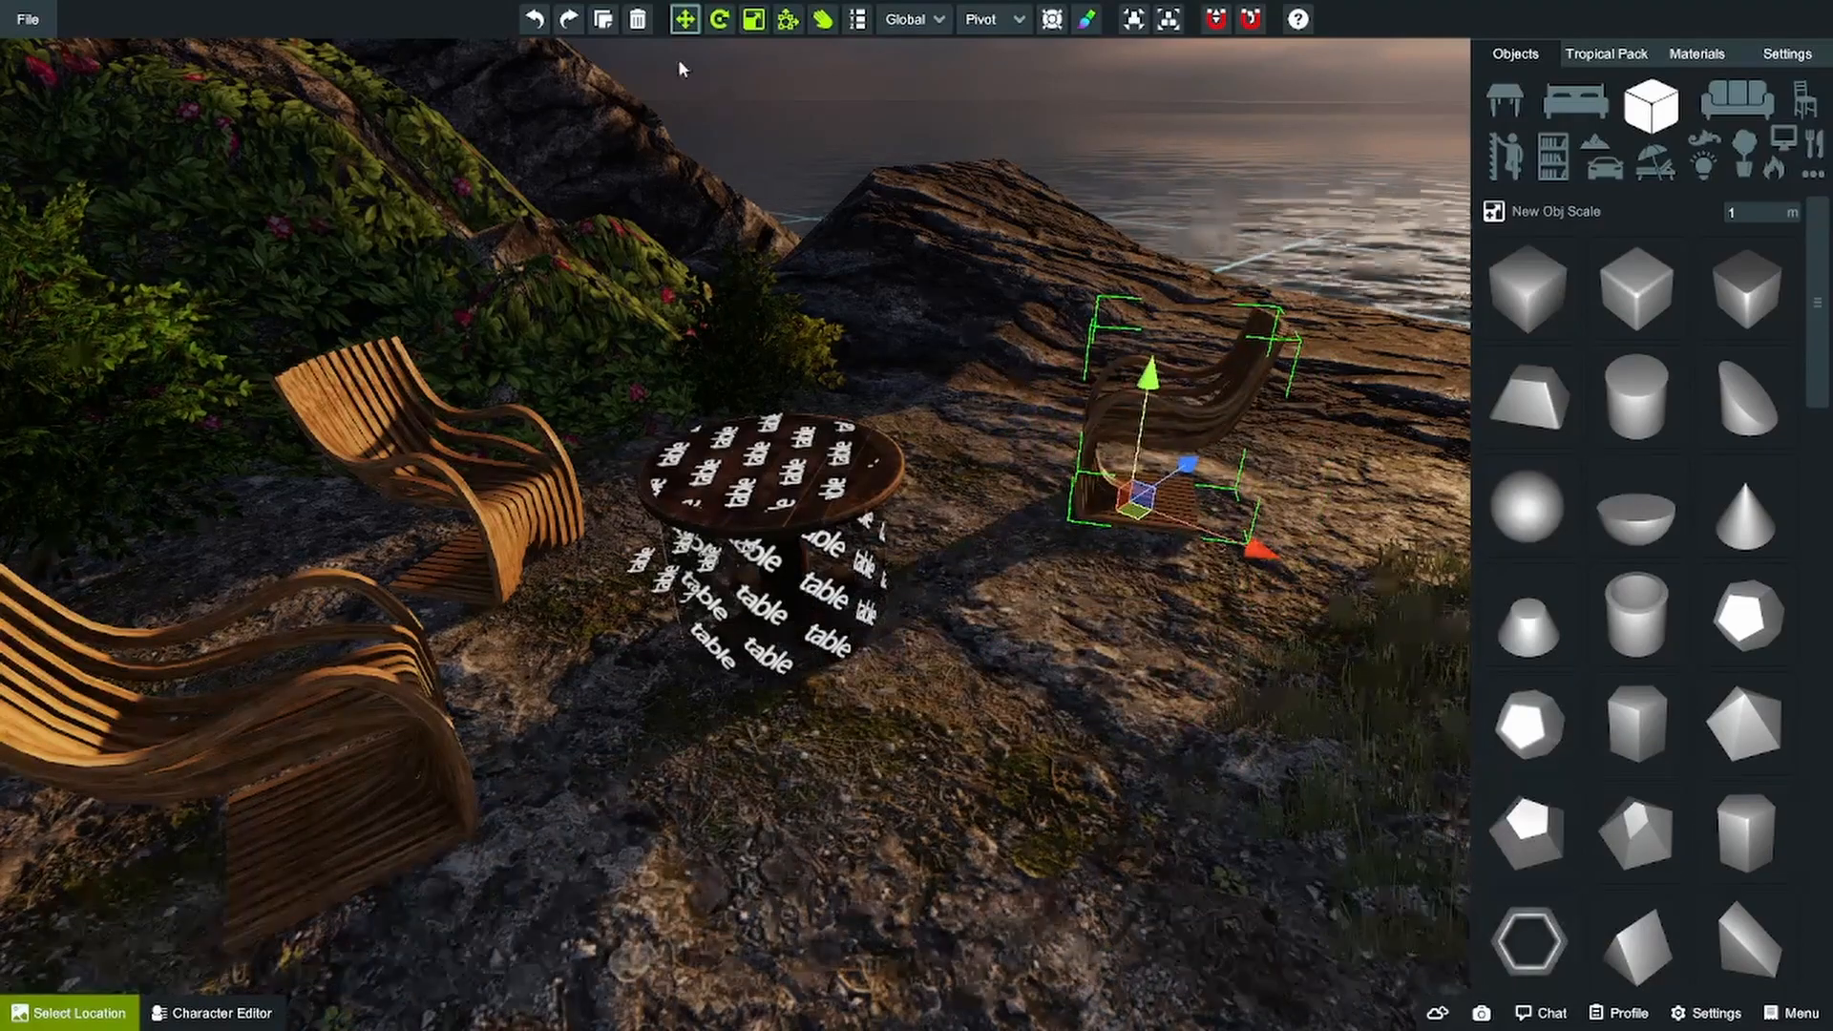
{"action": "left_click", "coordinate": [535, 19]}
{"action": "left_click", "coordinate": [570, 19]}
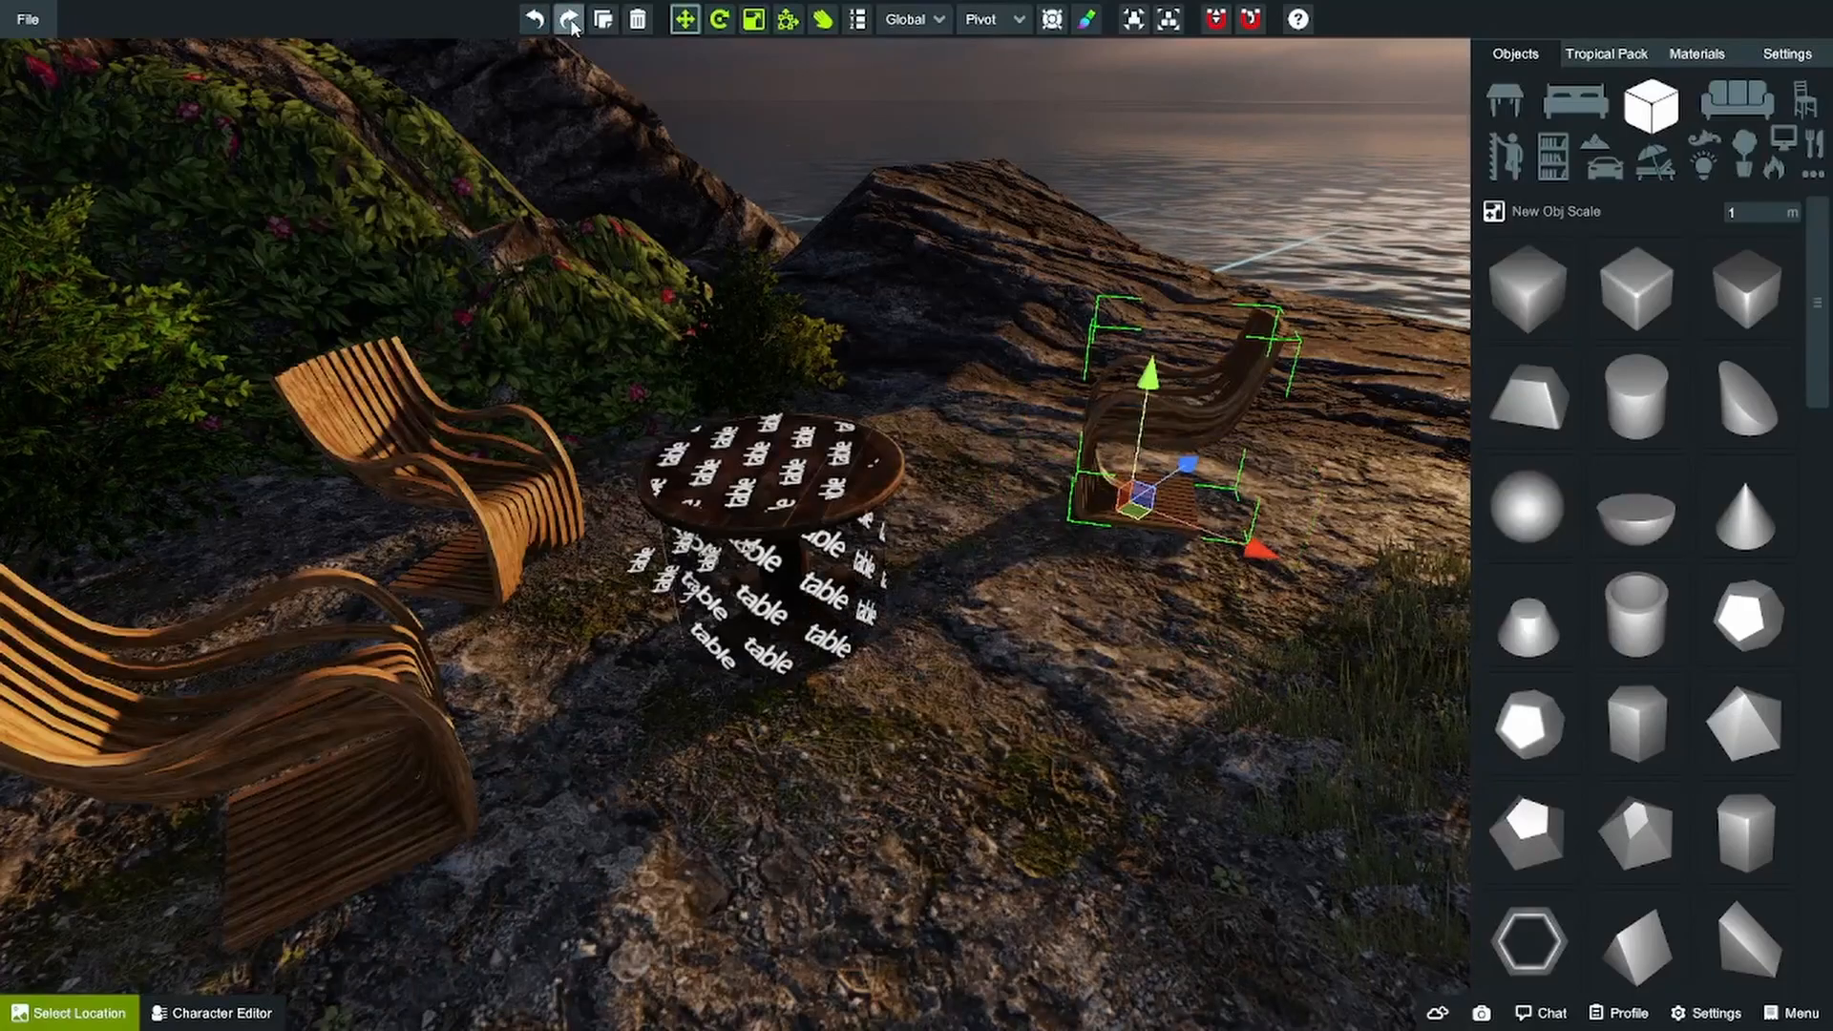
{"action": "left_click", "coordinate": [535, 19]}
{"action": "left_click", "coordinate": [570, 19]}
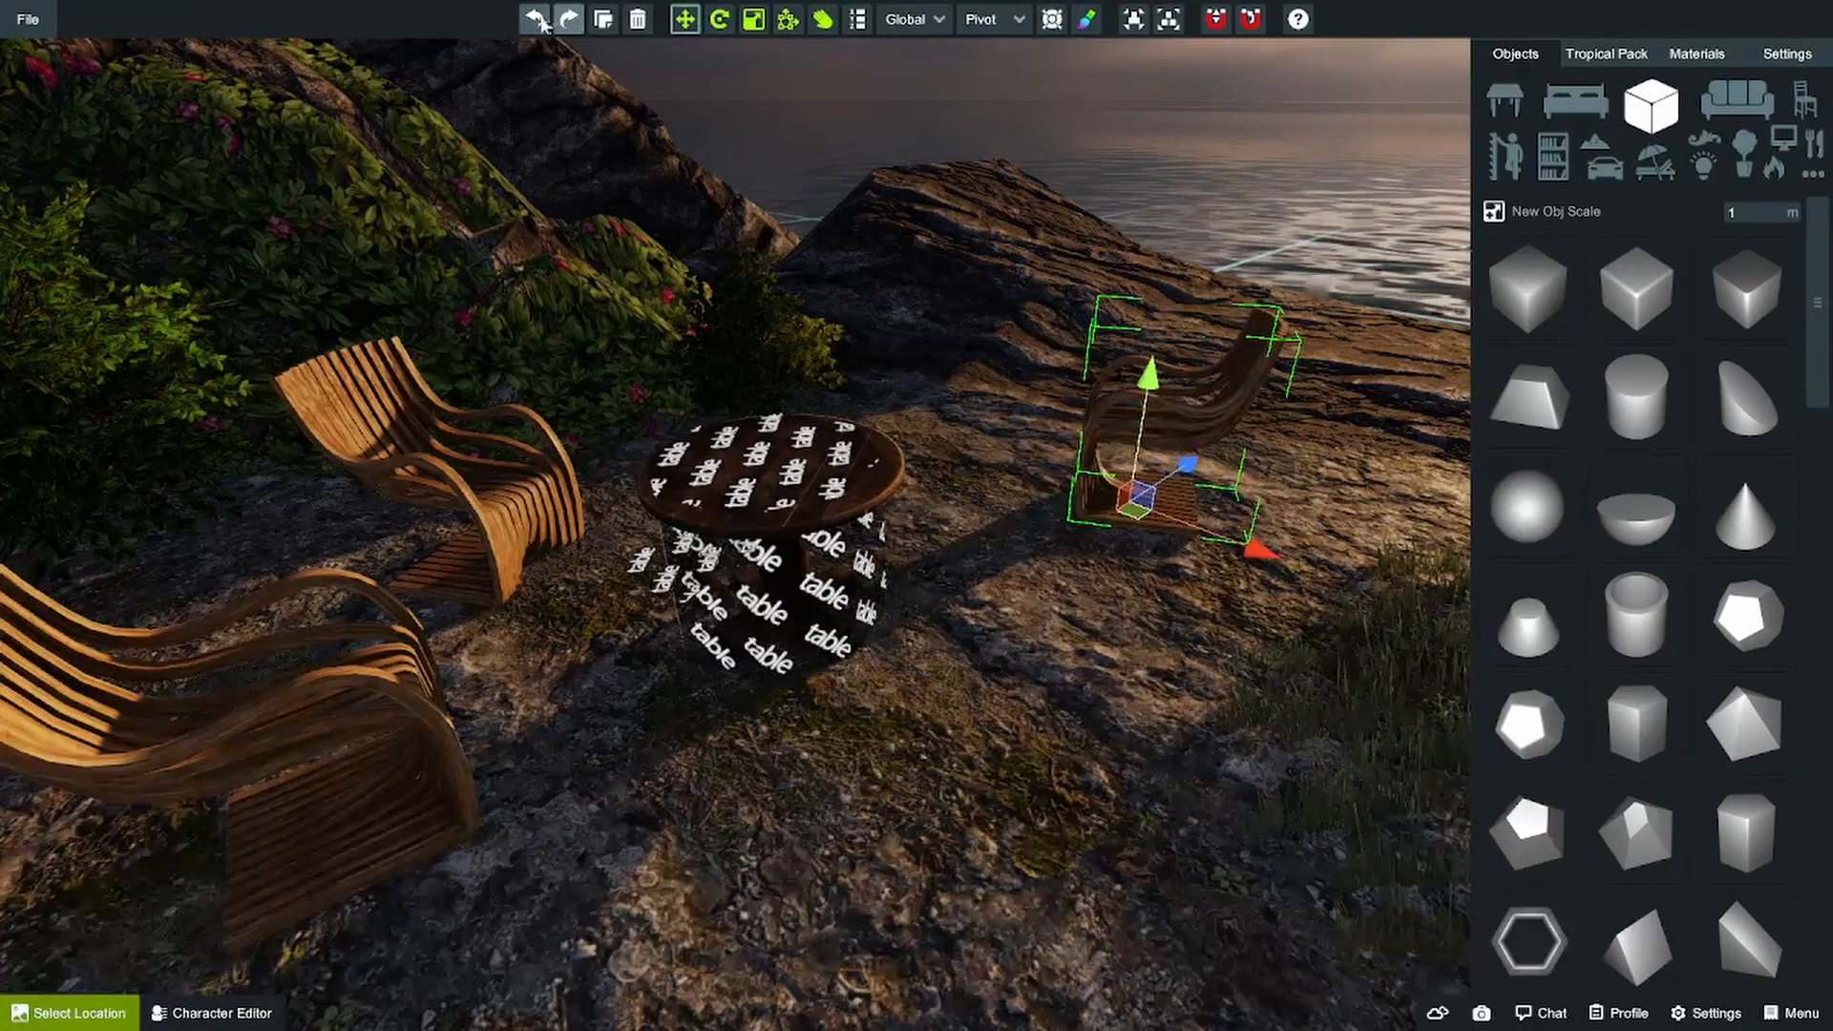
{"action": "left_click", "coordinate": [537, 19]}
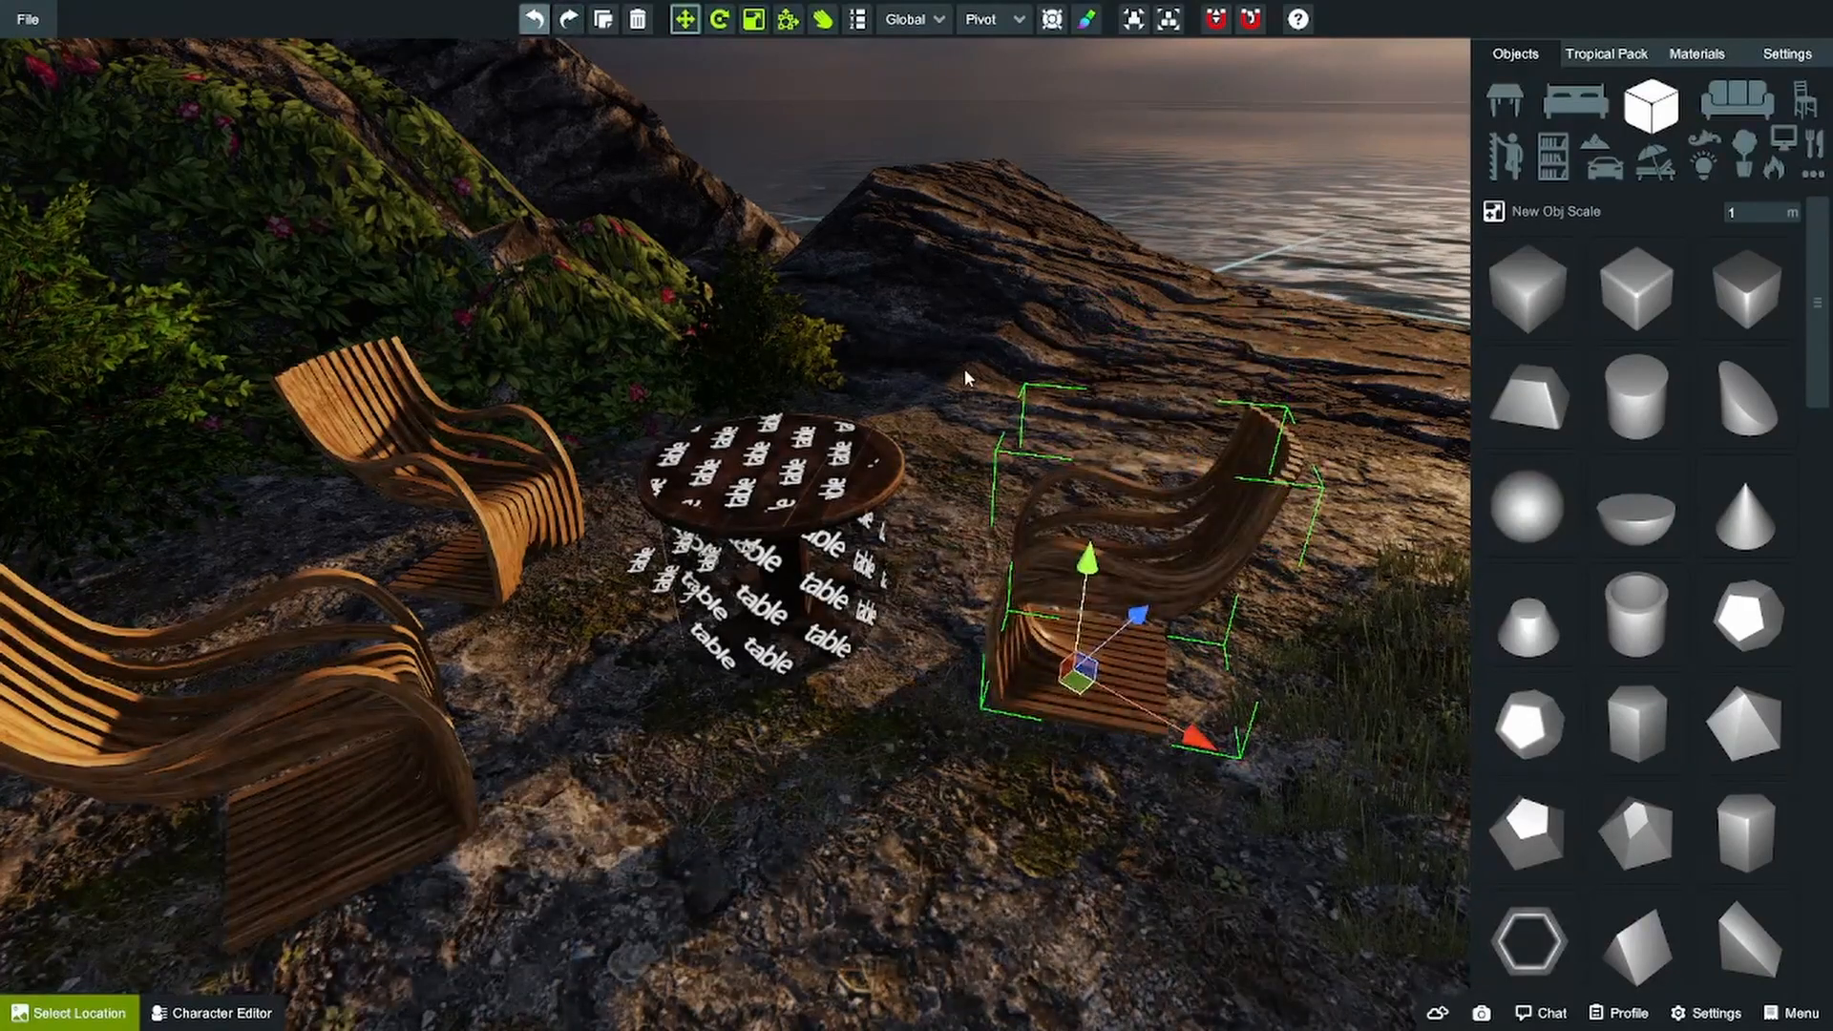
{"action": "key", "text": "ctrl+y"}
{"action": "key", "text": "ctrl+z"}
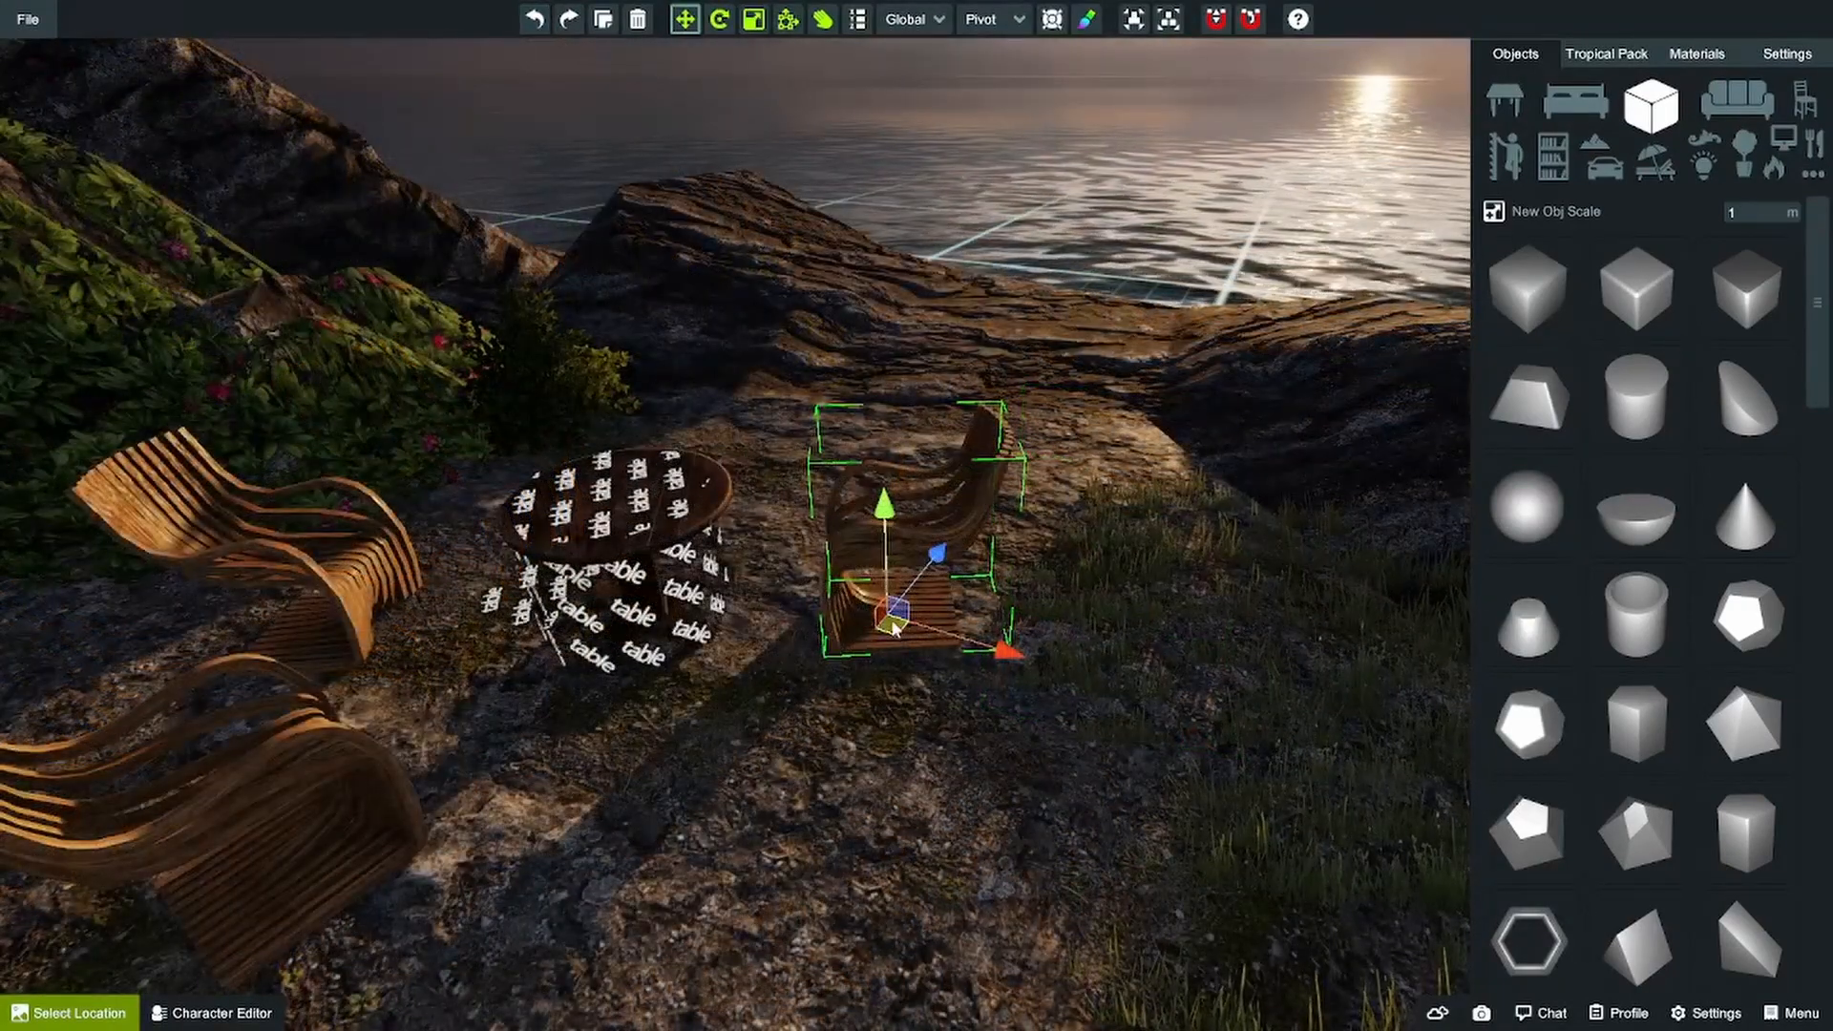
- Move the chair toward the foreground, and place one copy behind it and another in front of the table
{"action": "left_click_drag", "start_coordinate": [894, 627], "coordinate": [916, 723]}
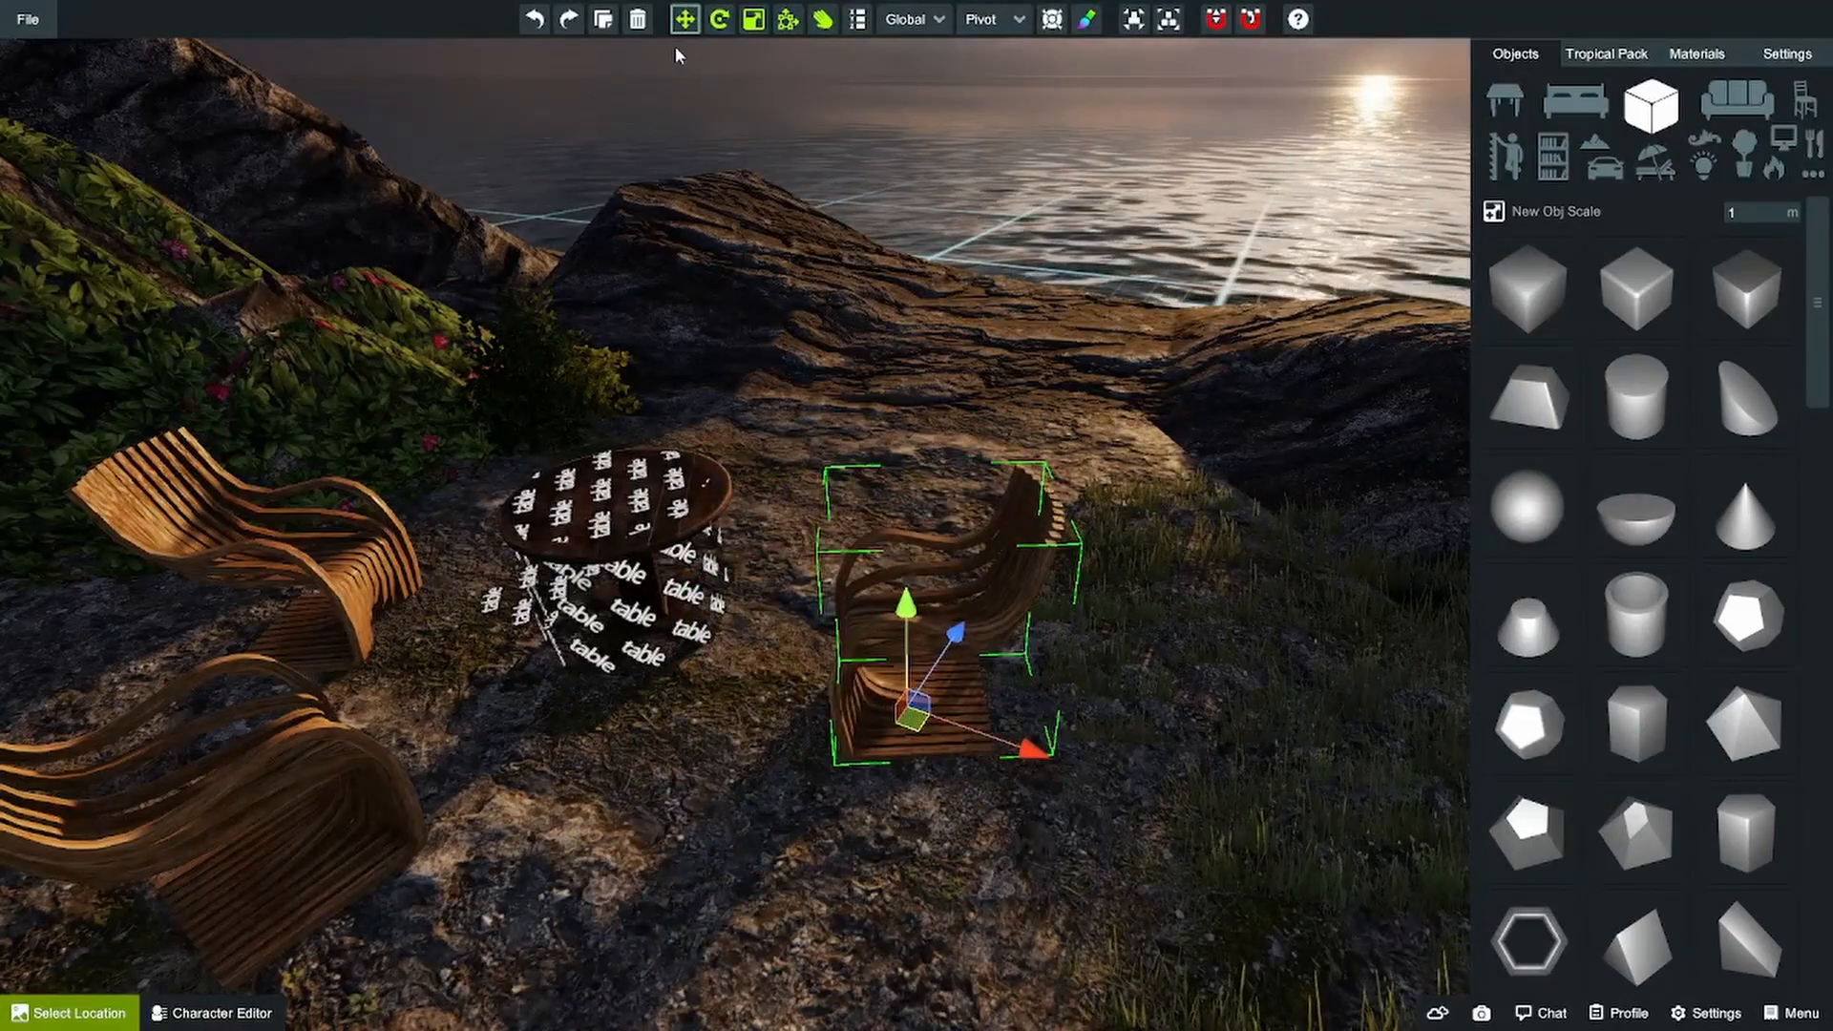
{"action": "left_click_drag", "start_coordinate": [913, 723], "coordinate": [838, 498]}
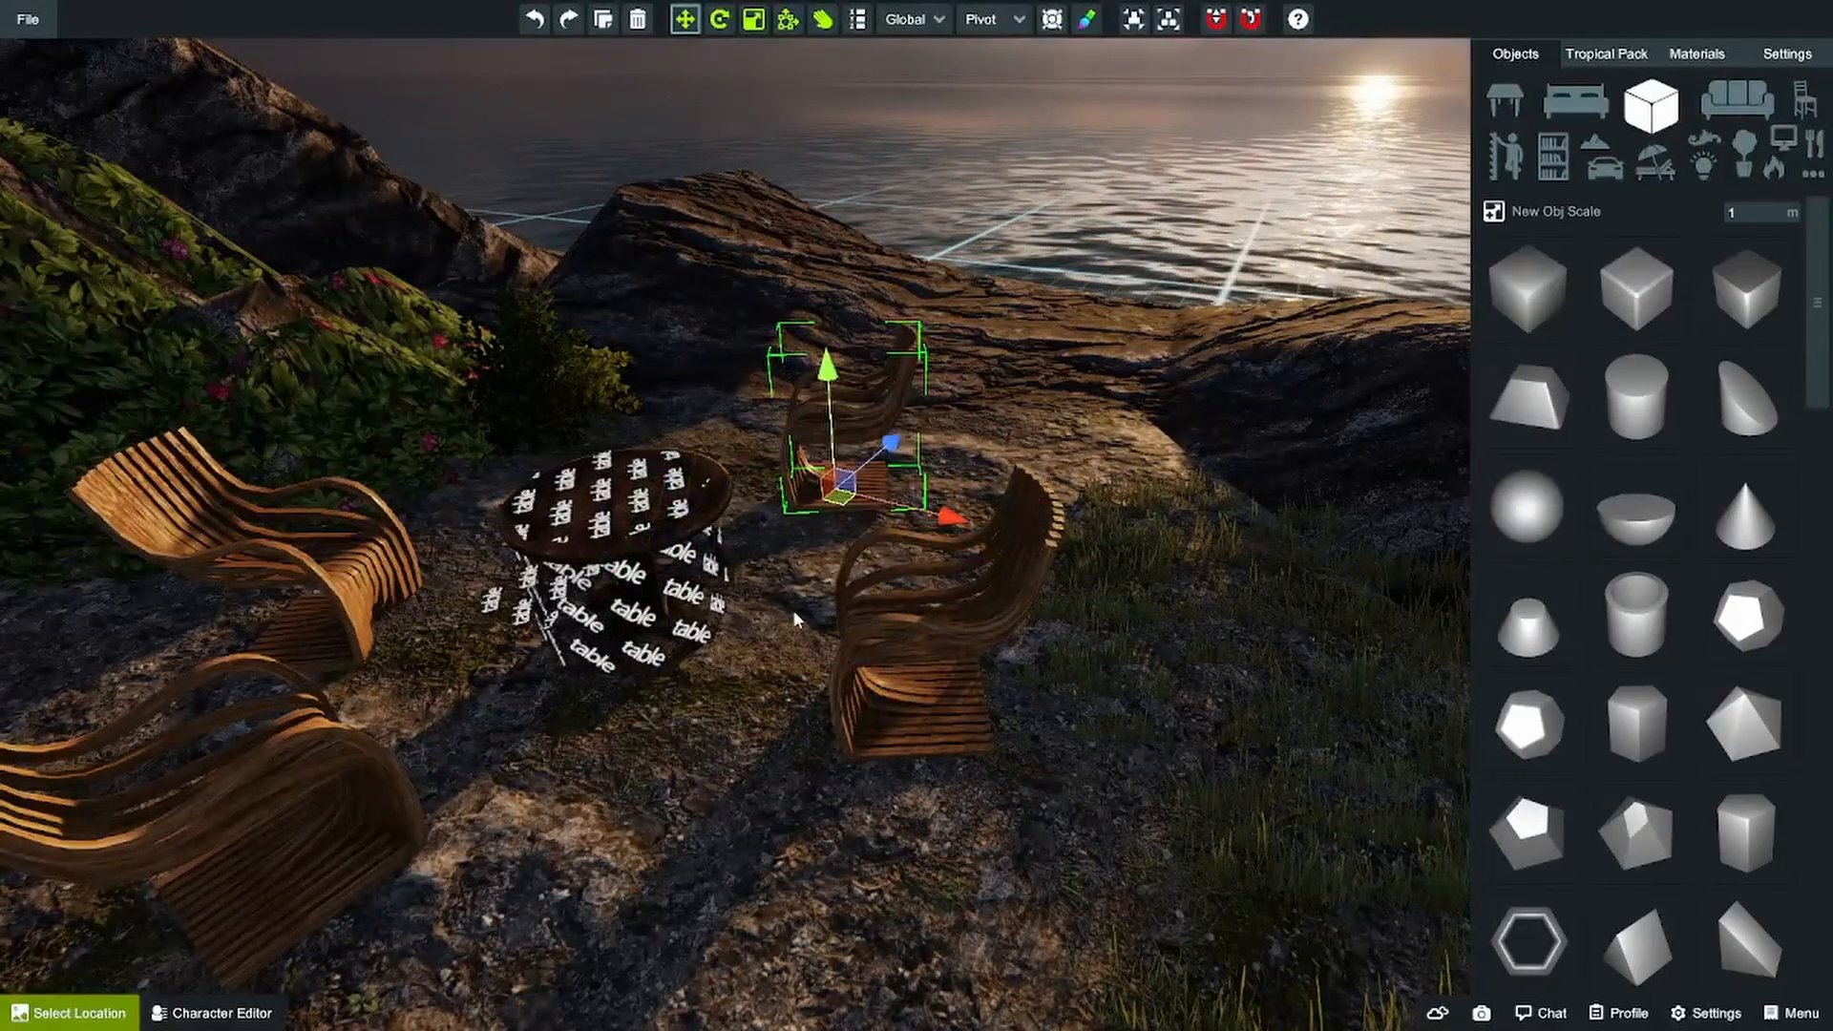
{"action": "left_click_drag", "start_coordinate": [831, 503], "coordinate": [659, 902]}
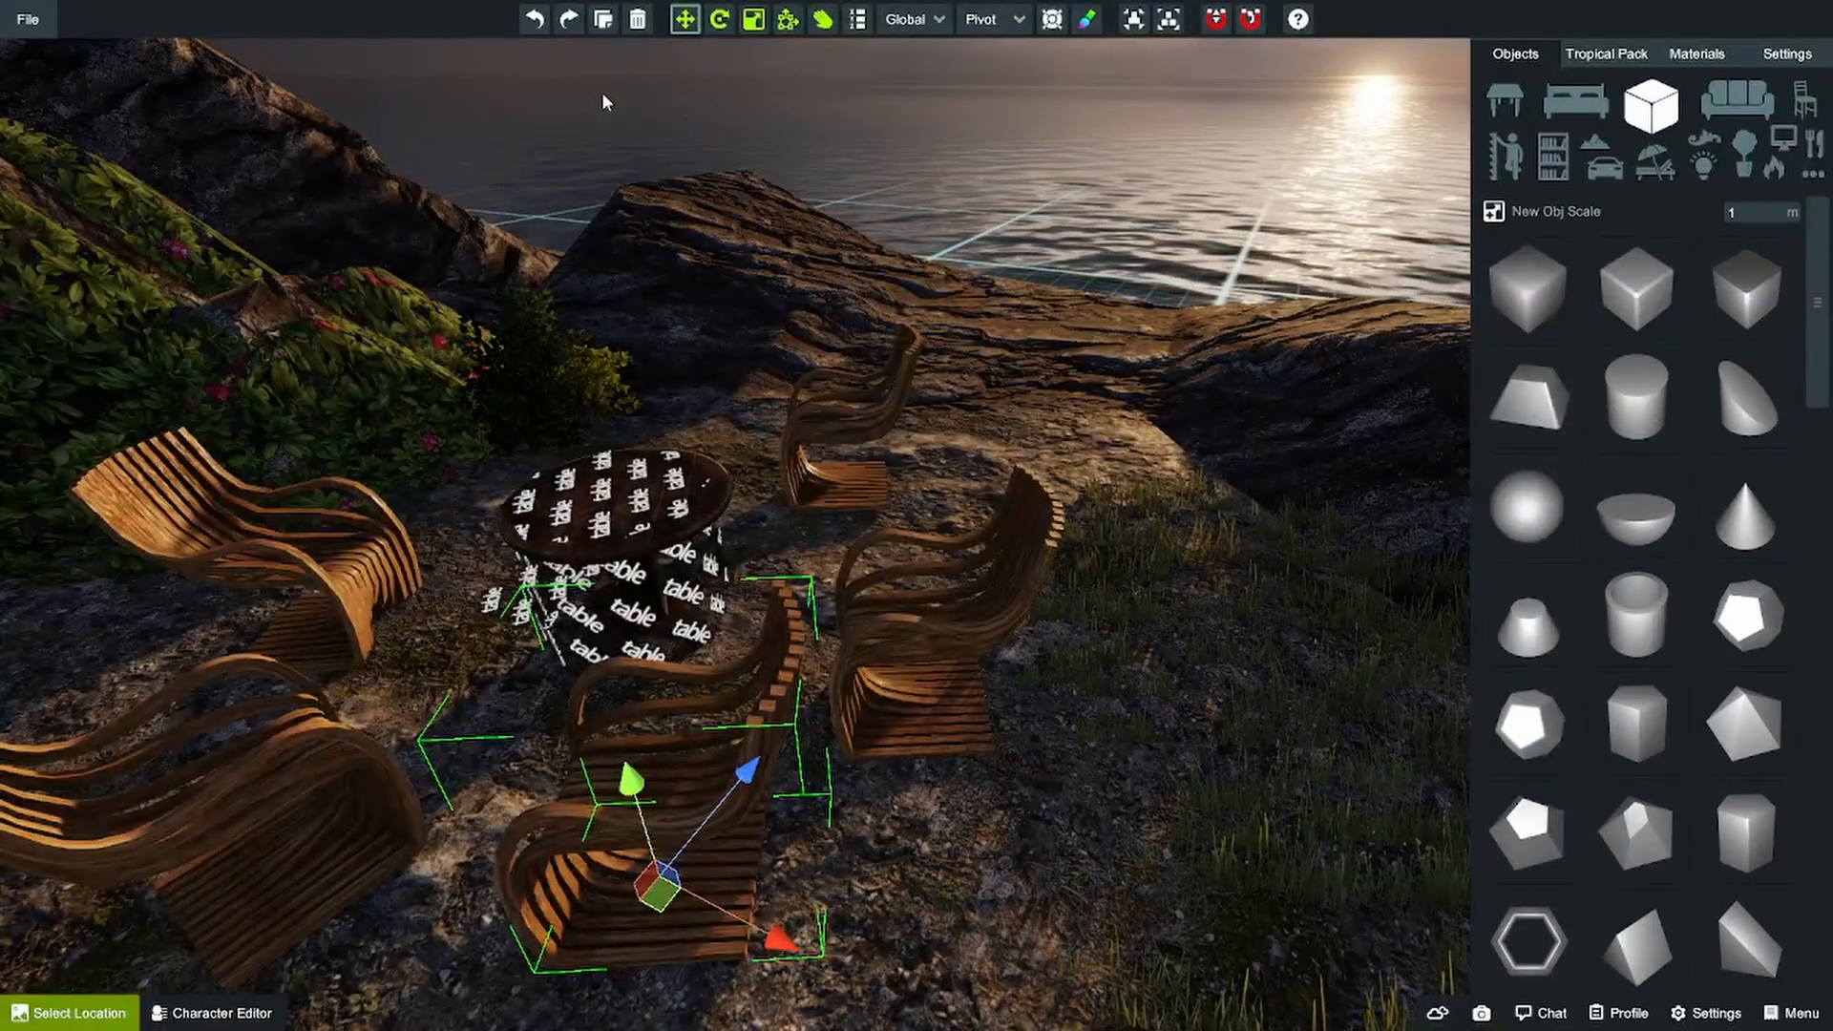
- Delete both duplicated chairs, the one in the foreground and the one behind the original
{"action": "left_click", "coordinate": [638, 22]}
{"action": "left_click", "coordinate": [827, 454]}
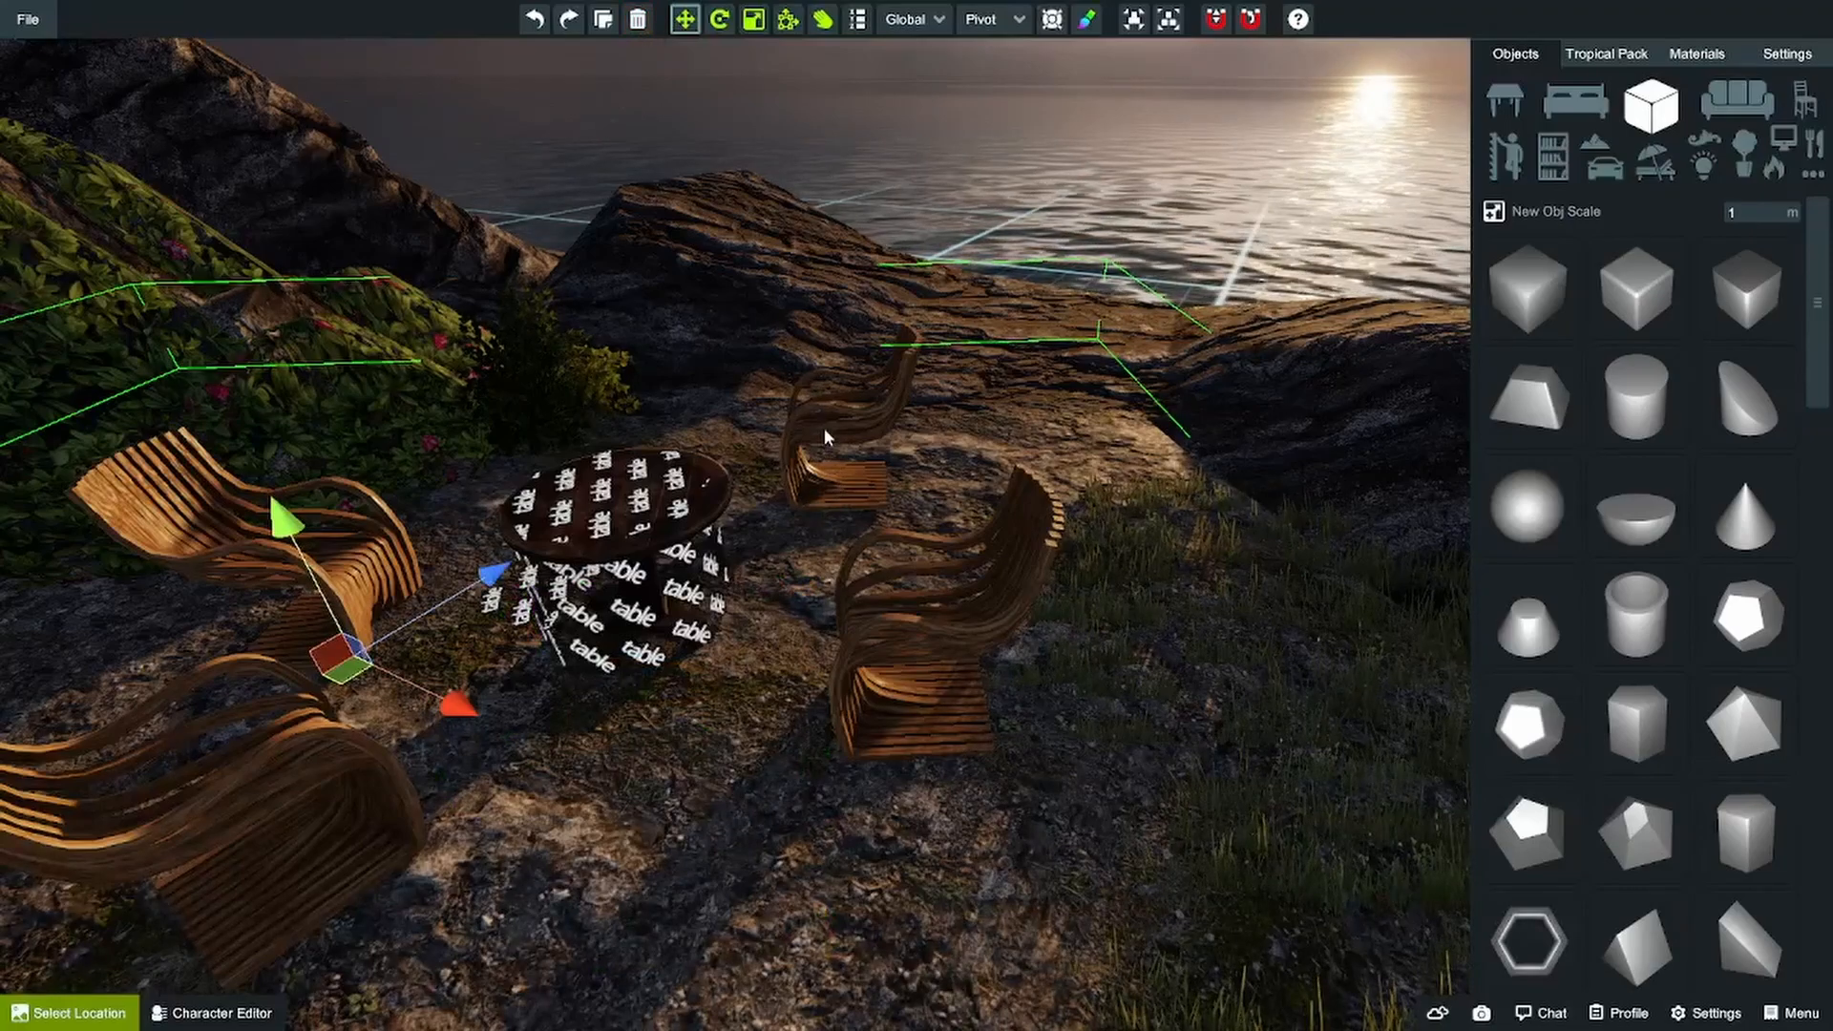
{"action": "left_click", "coordinate": [827, 438]}
{"action": "key", "text": "Delete"}
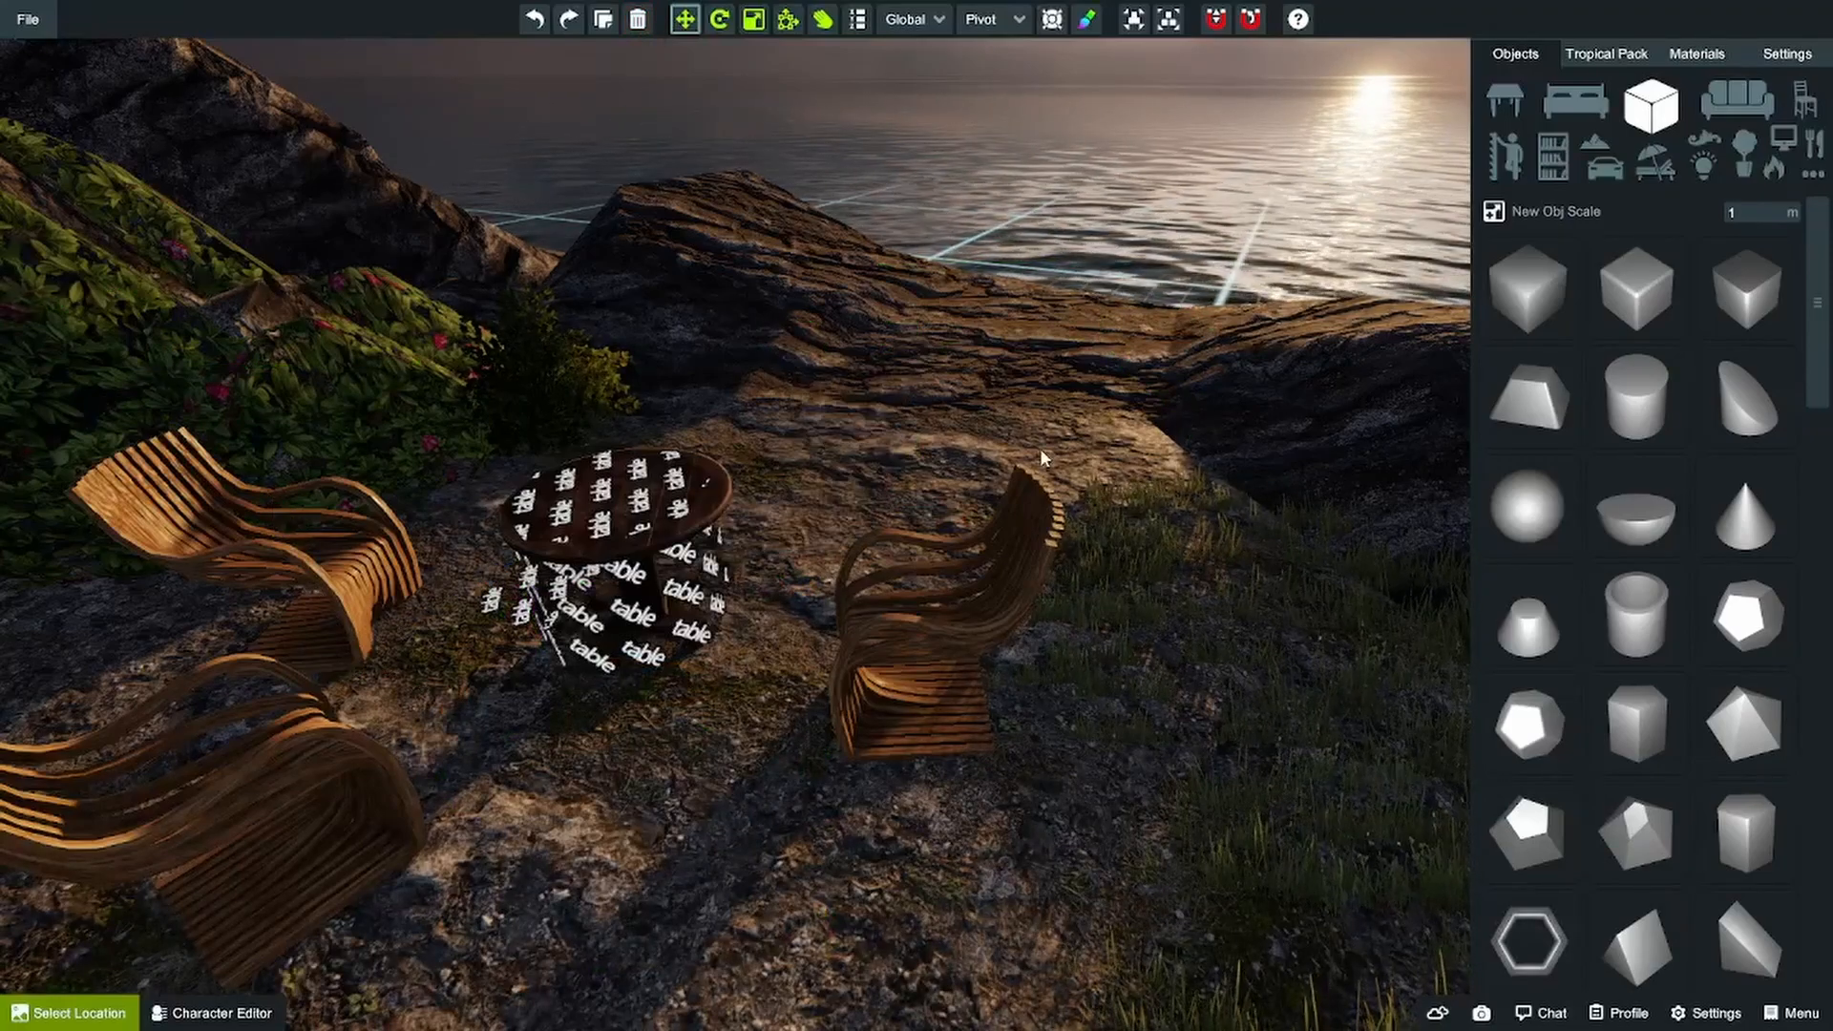
- Make the Move tool active and select the single wooden chair beside the table
{"action": "left_click", "coordinate": [848, 433]}
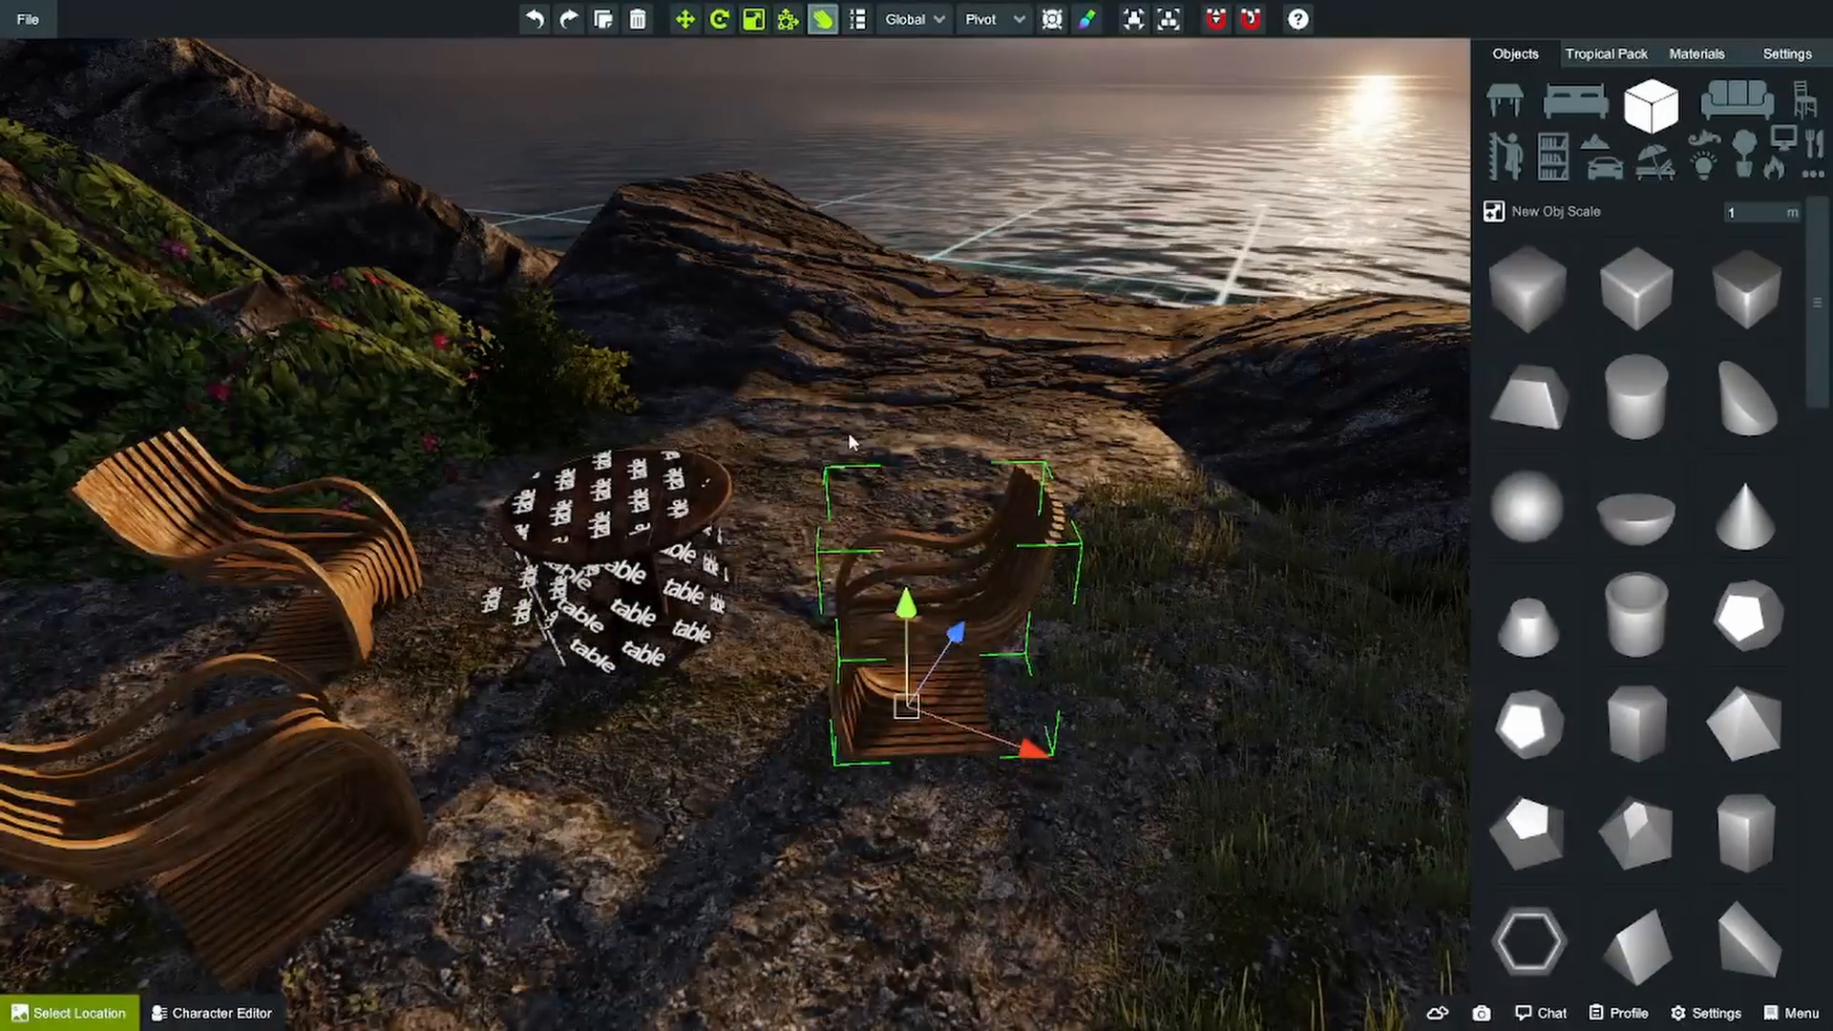
{"action": "left_click", "coordinate": [687, 25]}
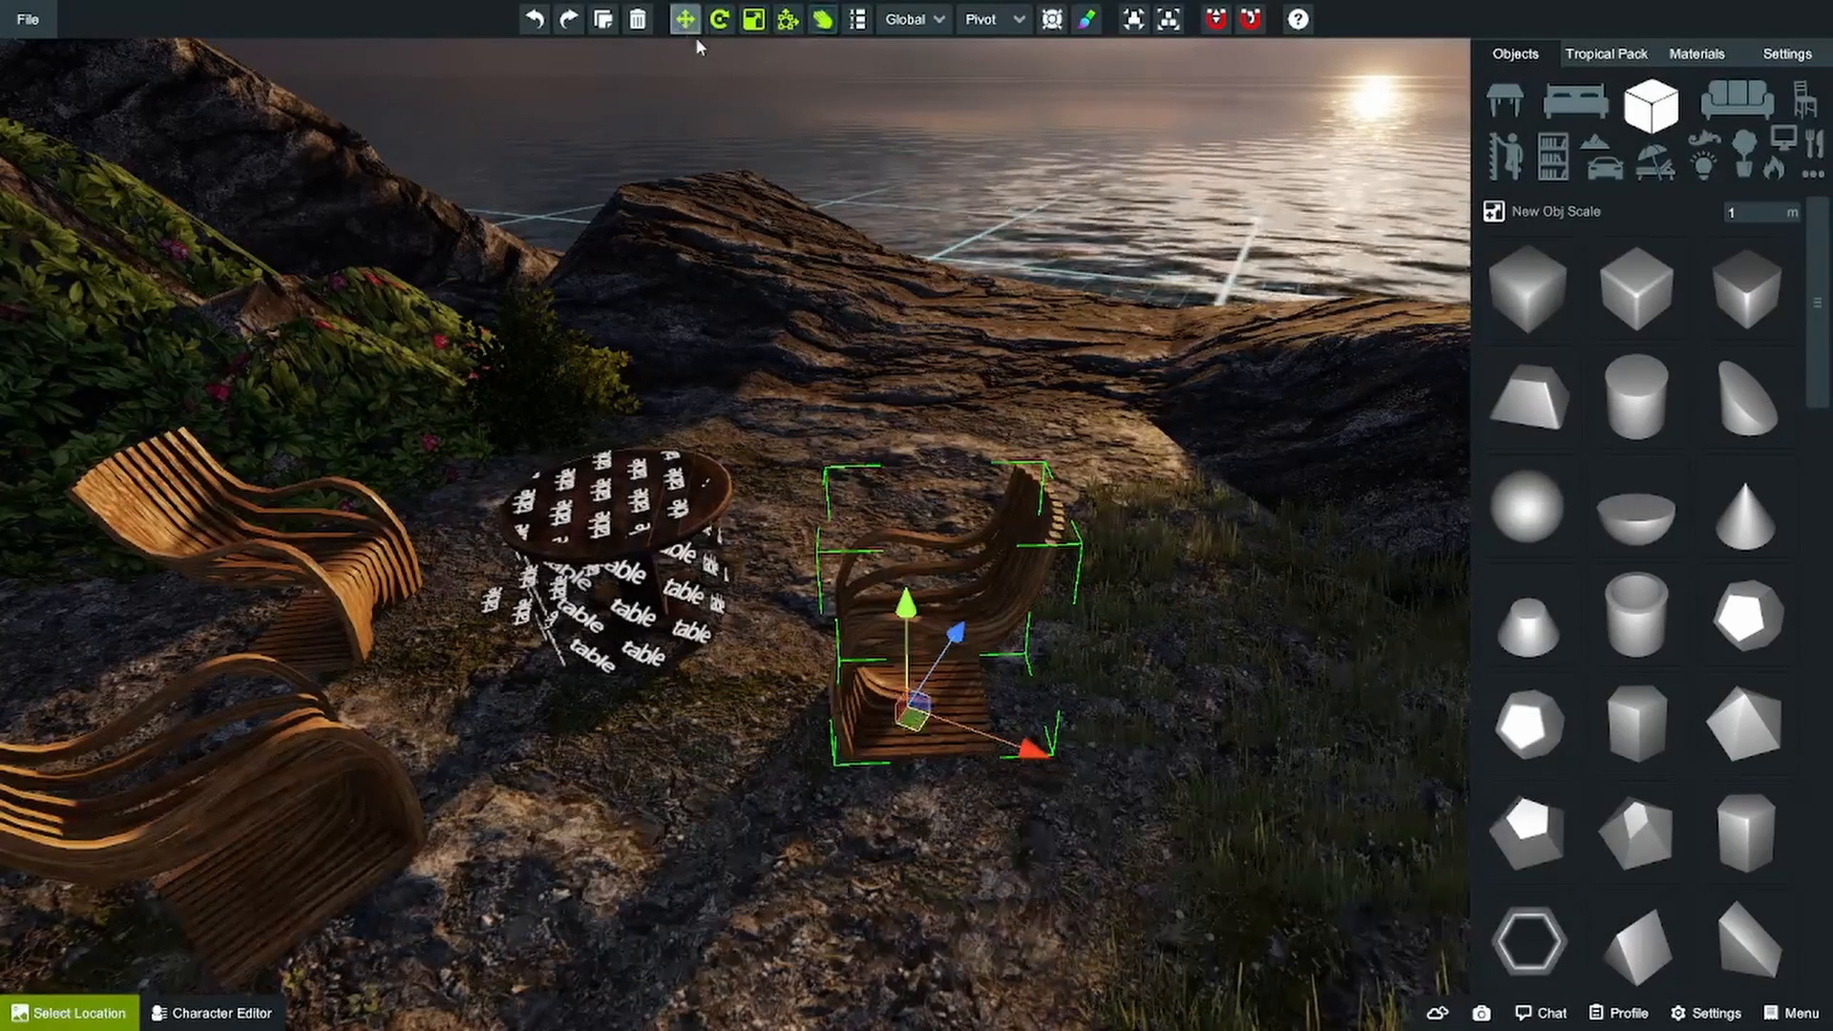
{"action": "left_click", "coordinate": [720, 24]}
{"action": "key", "text": "w"}
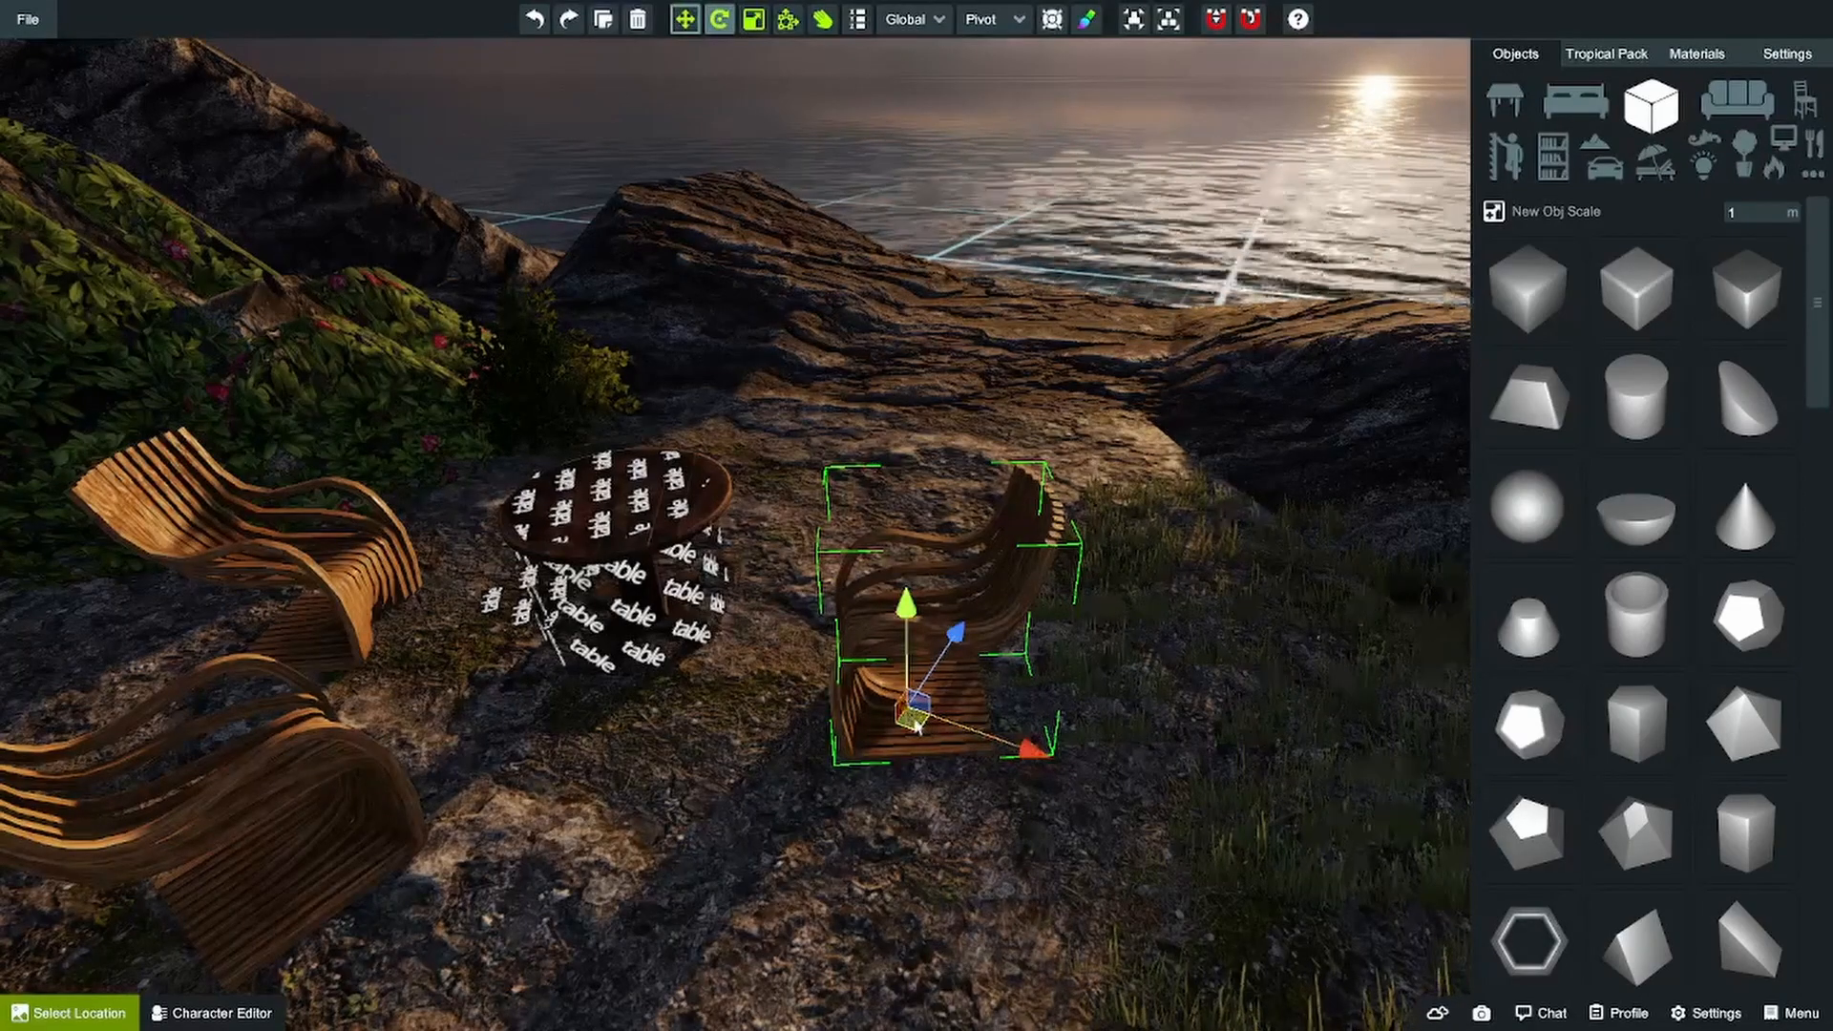
{"action": "left_click", "coordinate": [619, 524]}
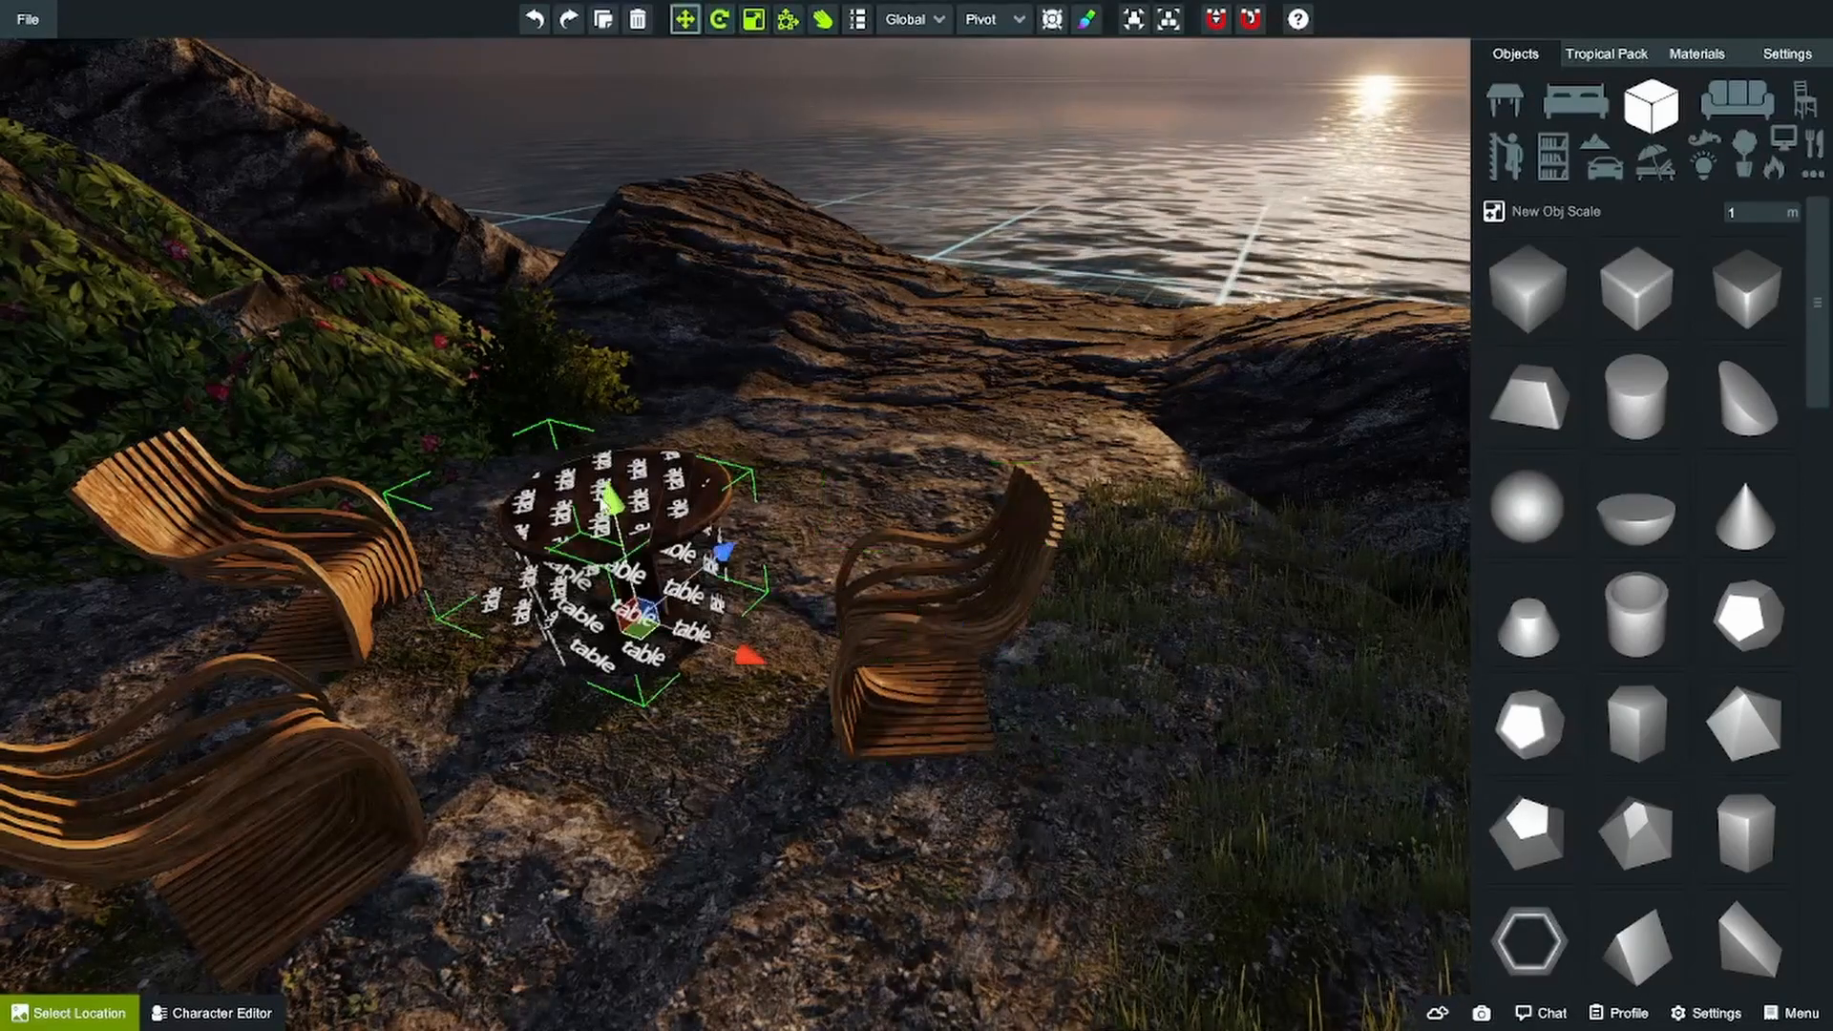
{"action": "left_click", "coordinate": [919, 686]}
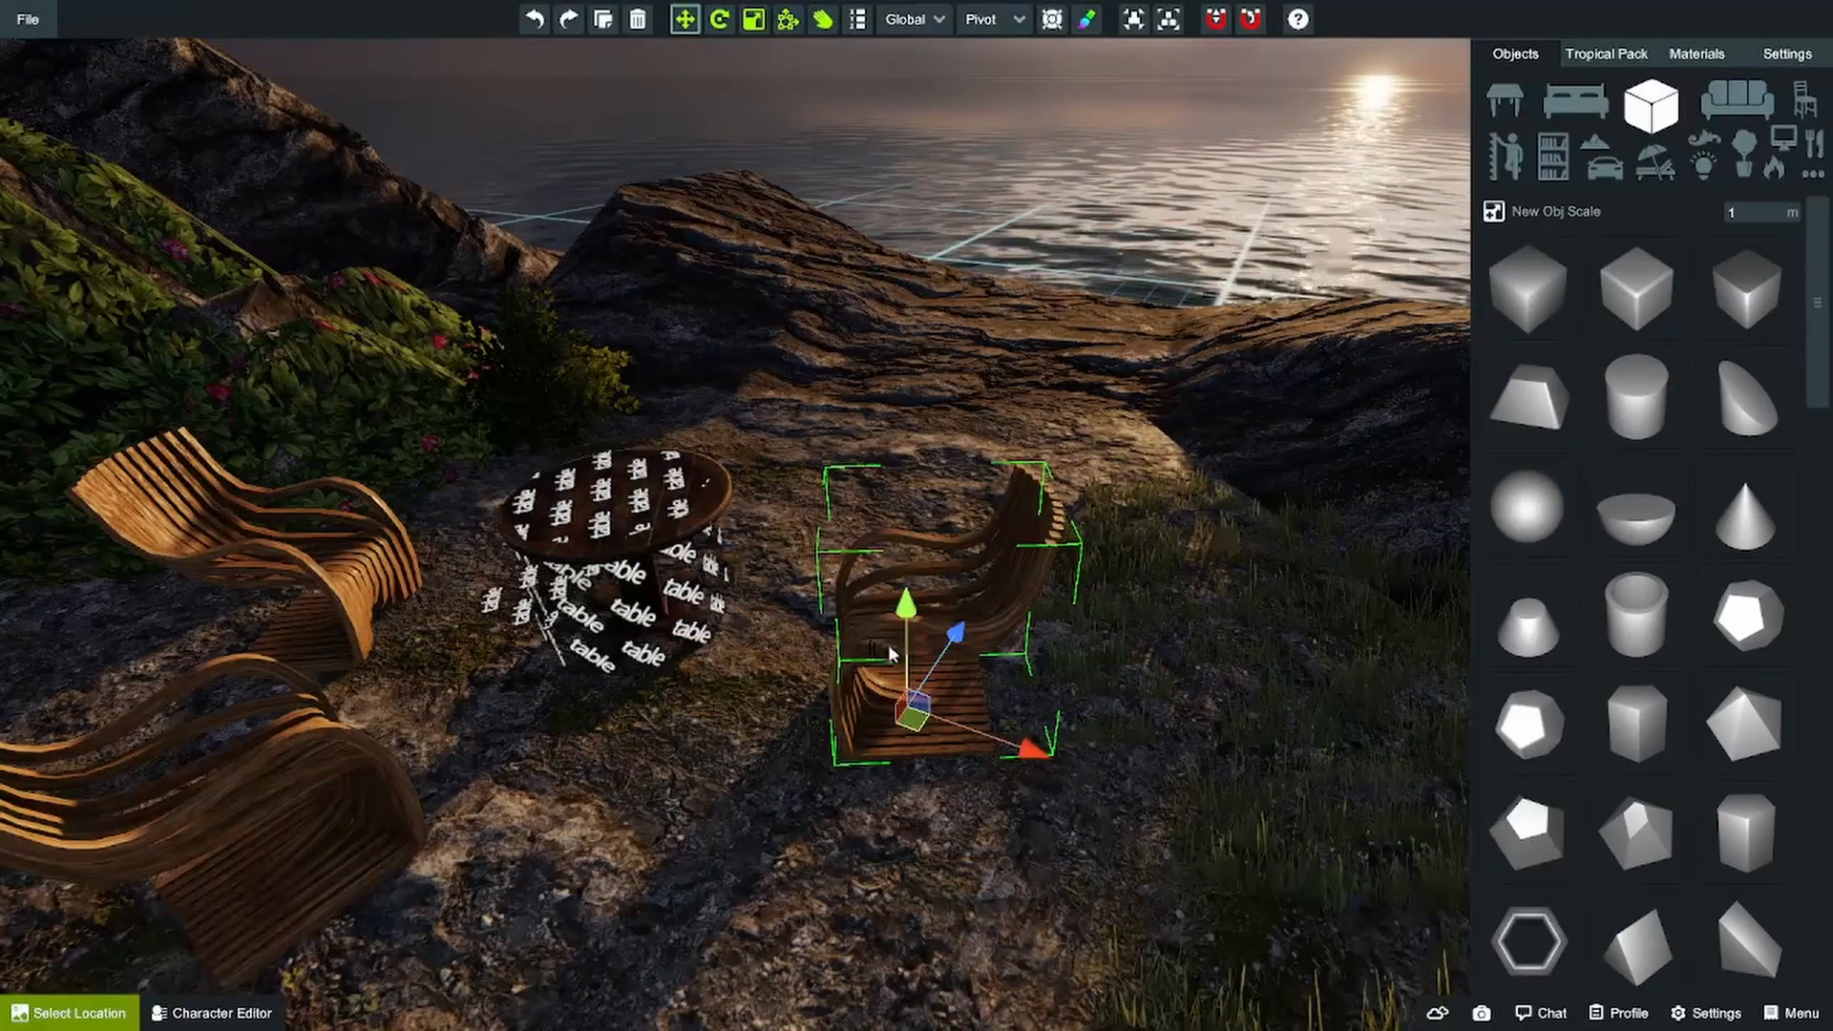
- Shift the chair along its red and blue axes and across the ground plane, bringing it closer to the table
{"action": "left_click_drag", "start_coordinate": [1034, 748], "coordinate": [1010, 709]}
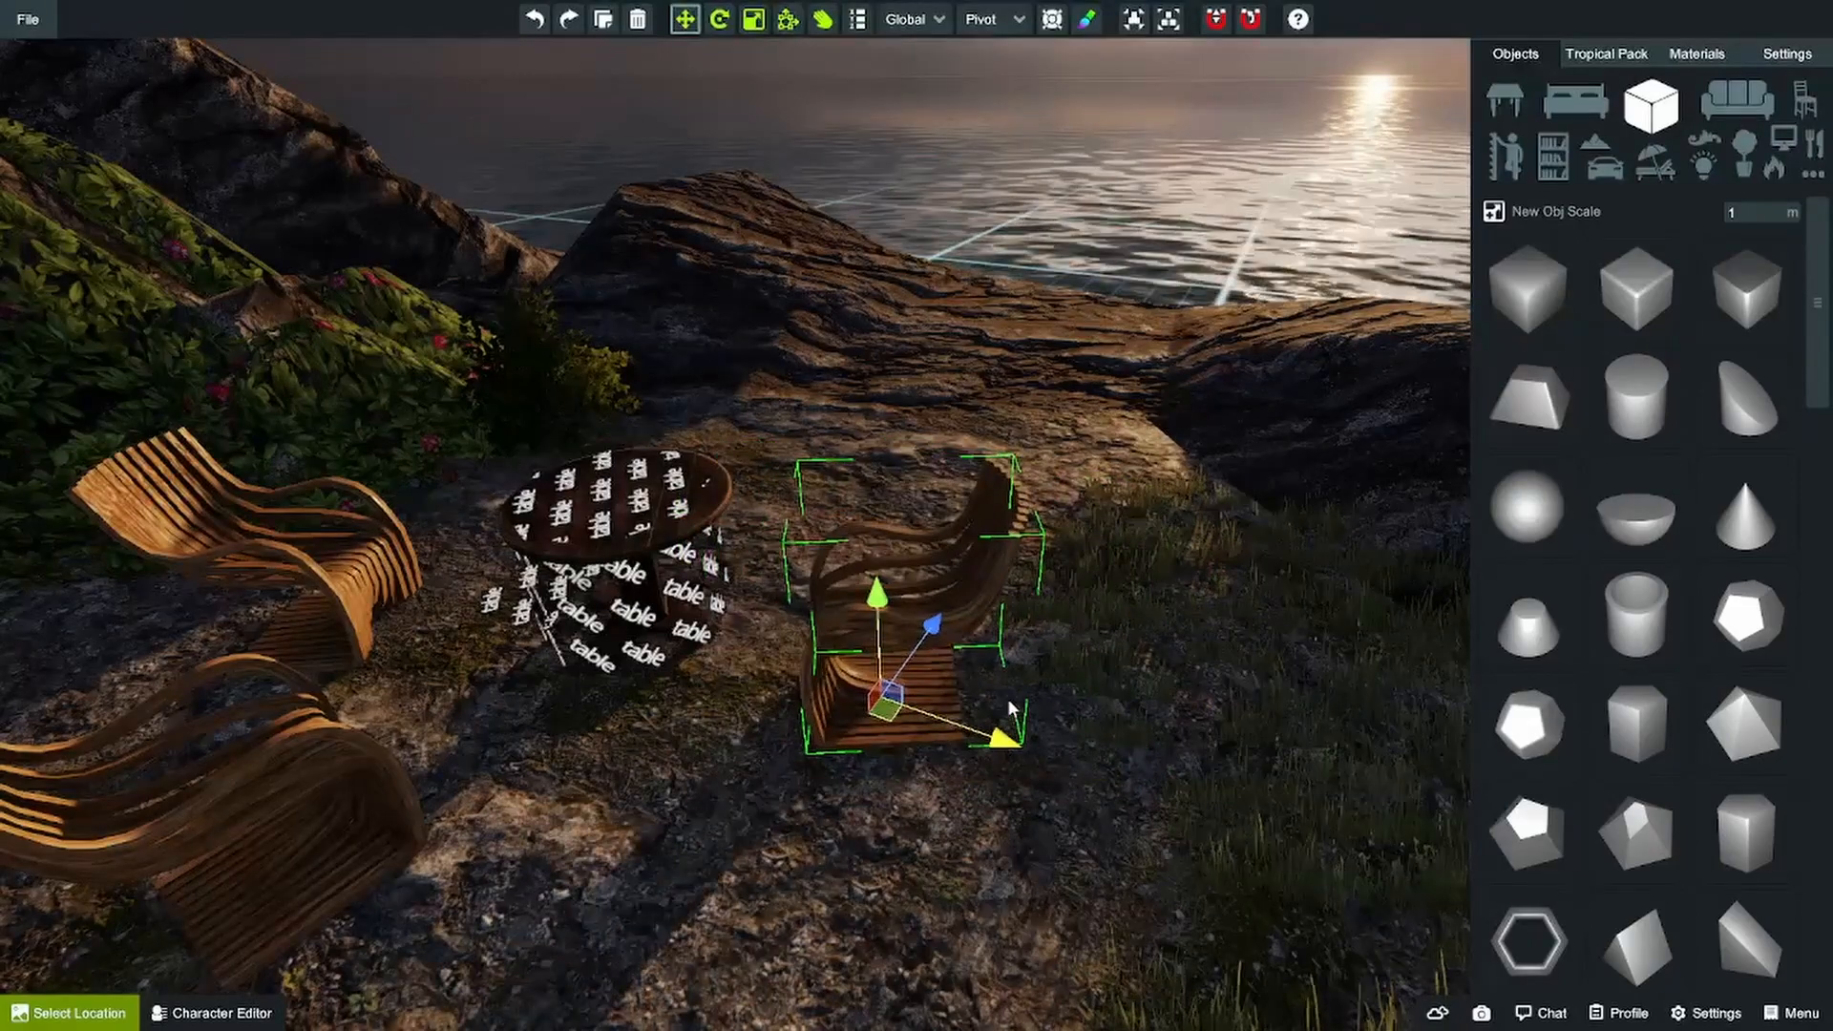
{"action": "left_click_drag", "start_coordinate": [930, 634], "coordinate": [902, 676]}
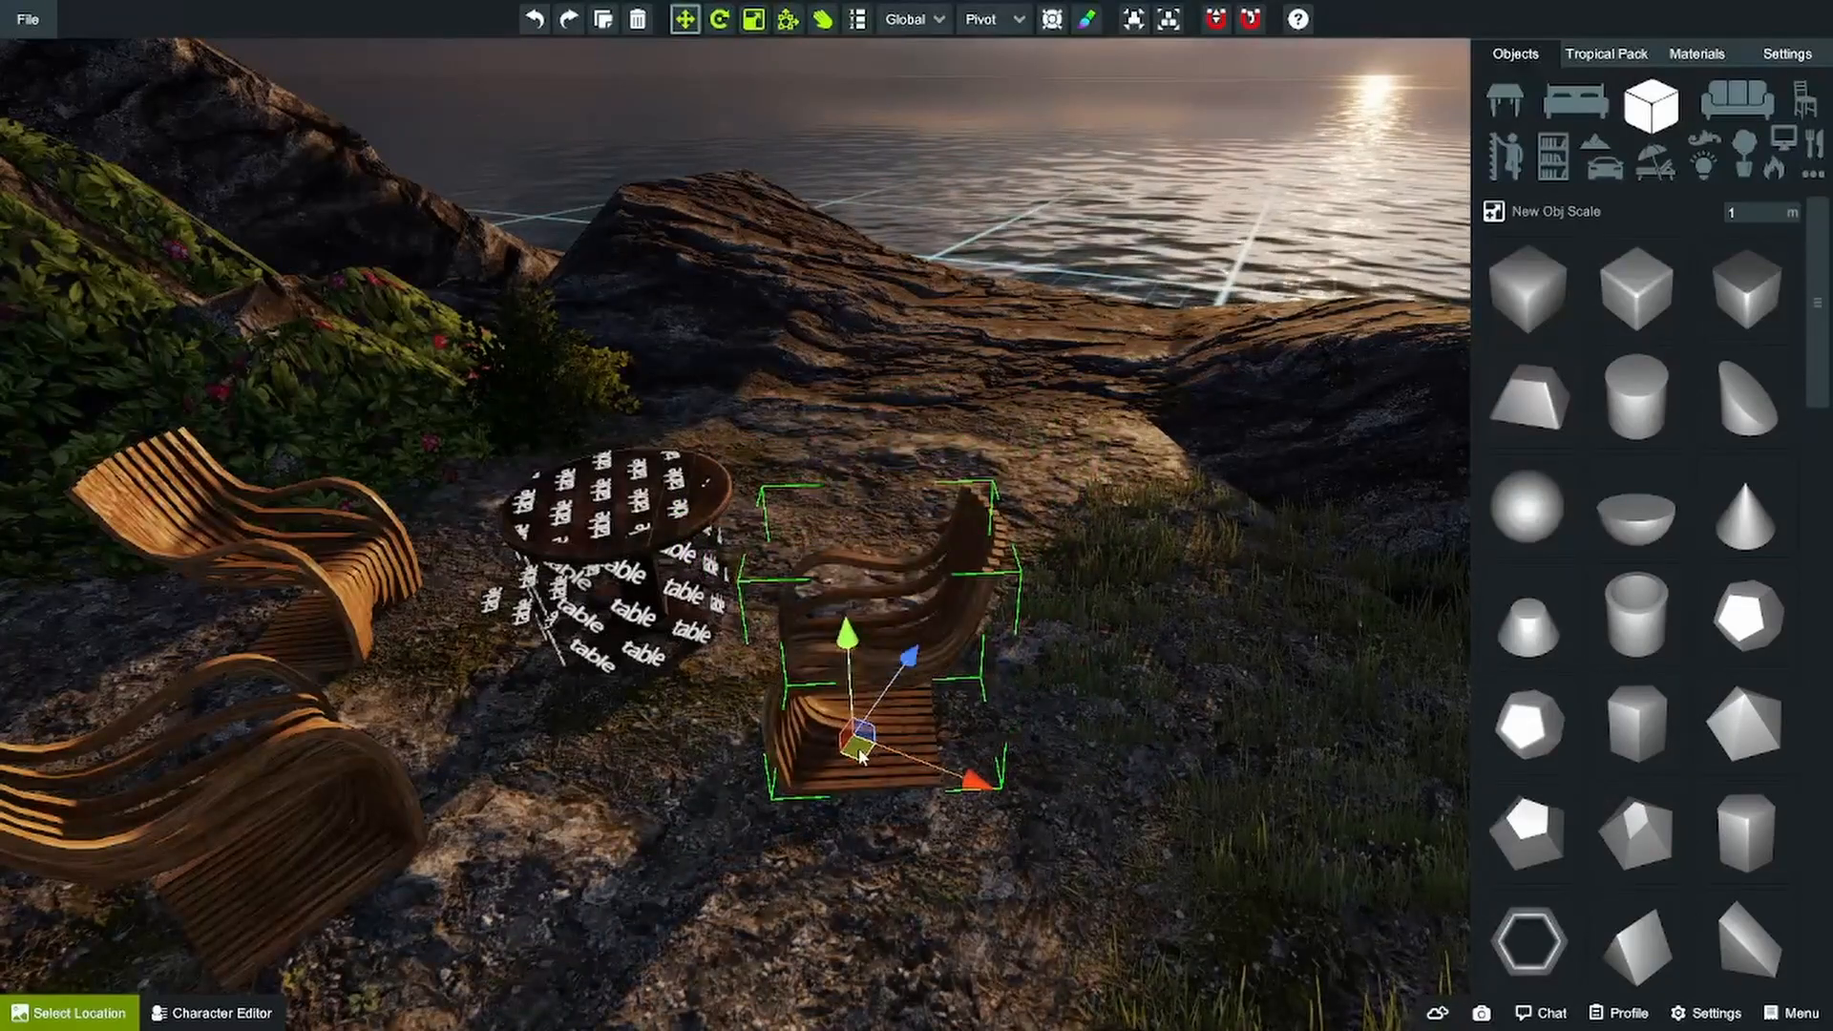
{"action": "left_click_drag", "start_coordinate": [862, 757], "coordinate": [912, 740]}
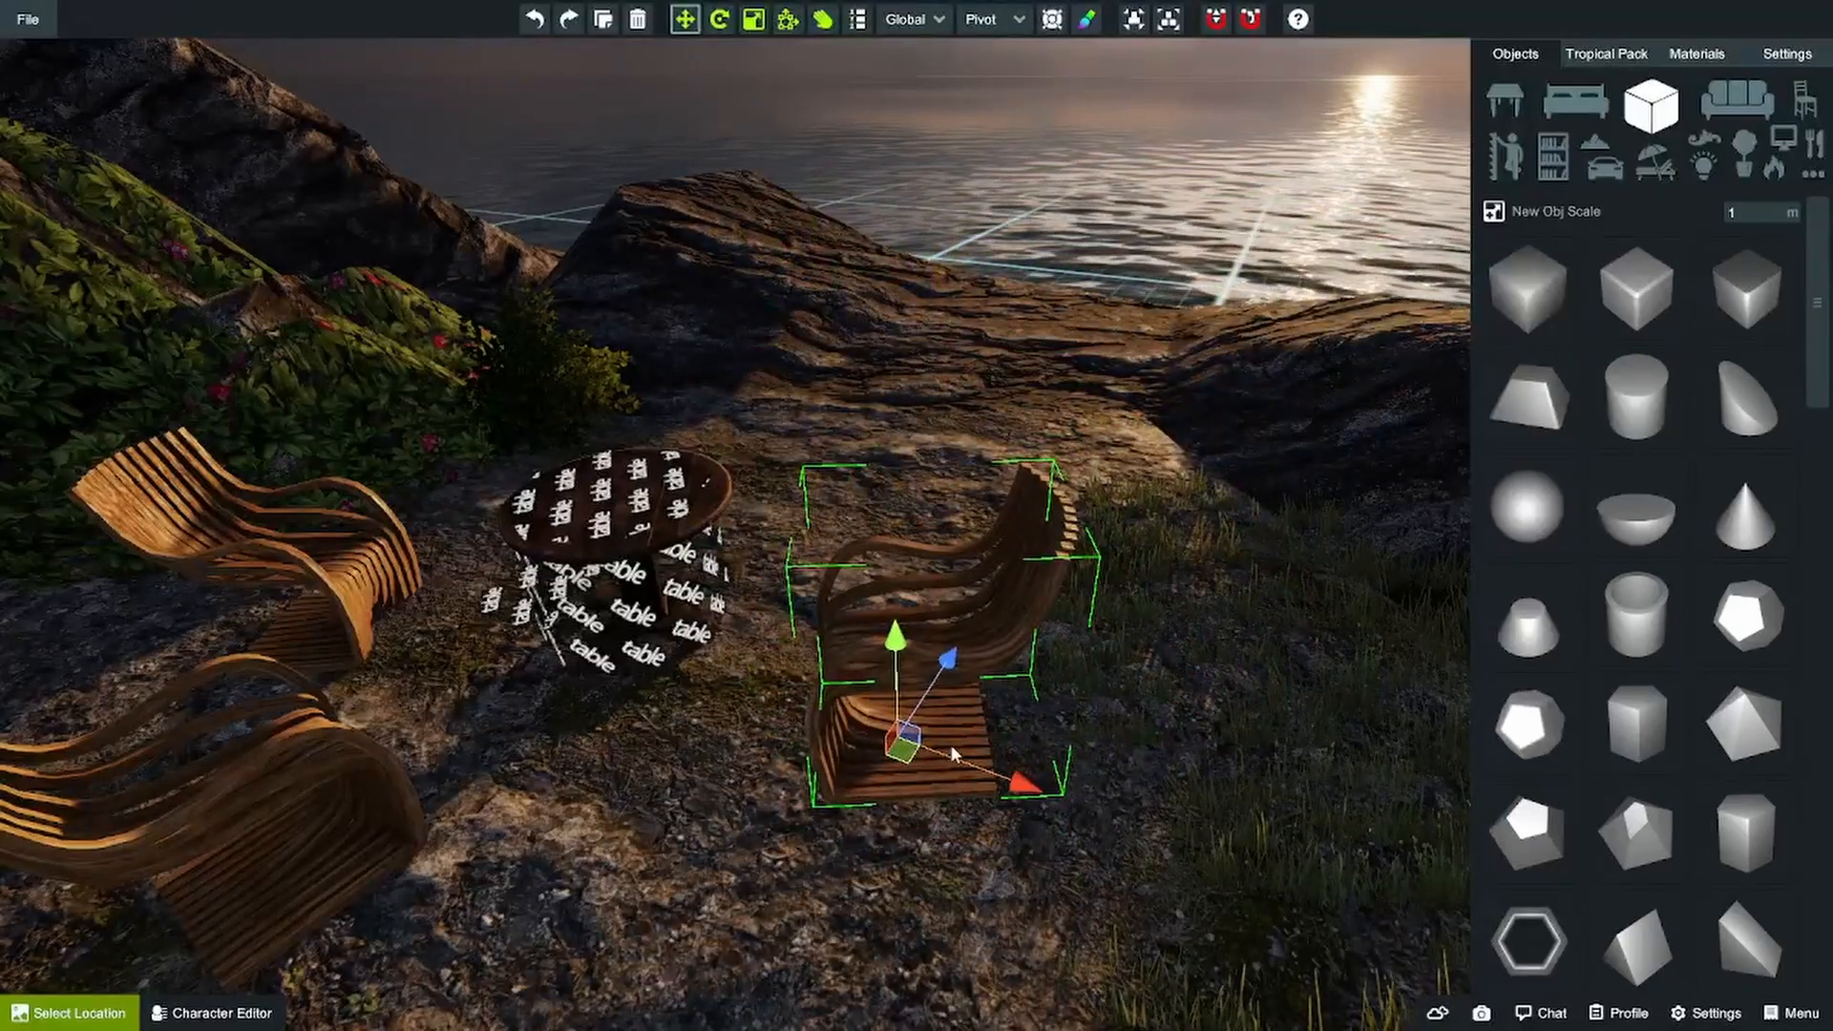
{"action": "left_click_drag", "start_coordinate": [1026, 795], "coordinate": [940, 731]}
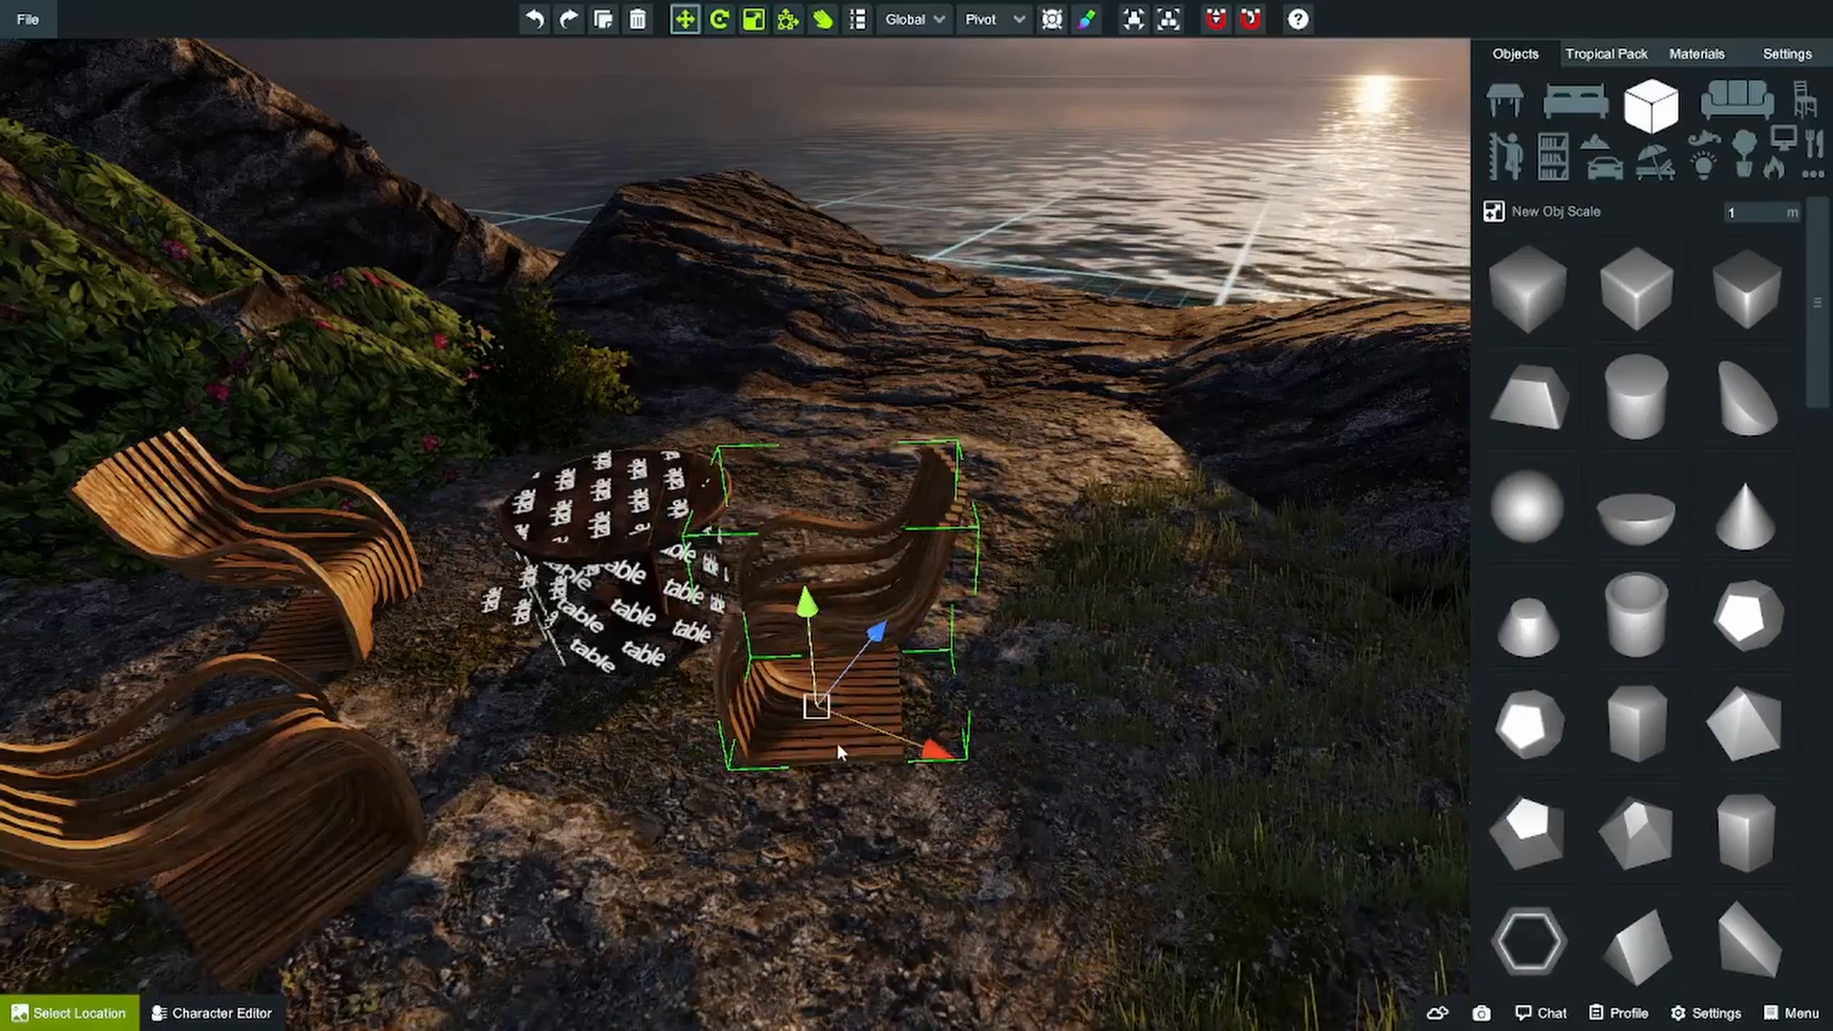
- Move the chair freely over the terrain, changing its orientation, and place it on the tabletop
{"action": "left_click_drag", "start_coordinate": [819, 712], "coordinate": [983, 707]}
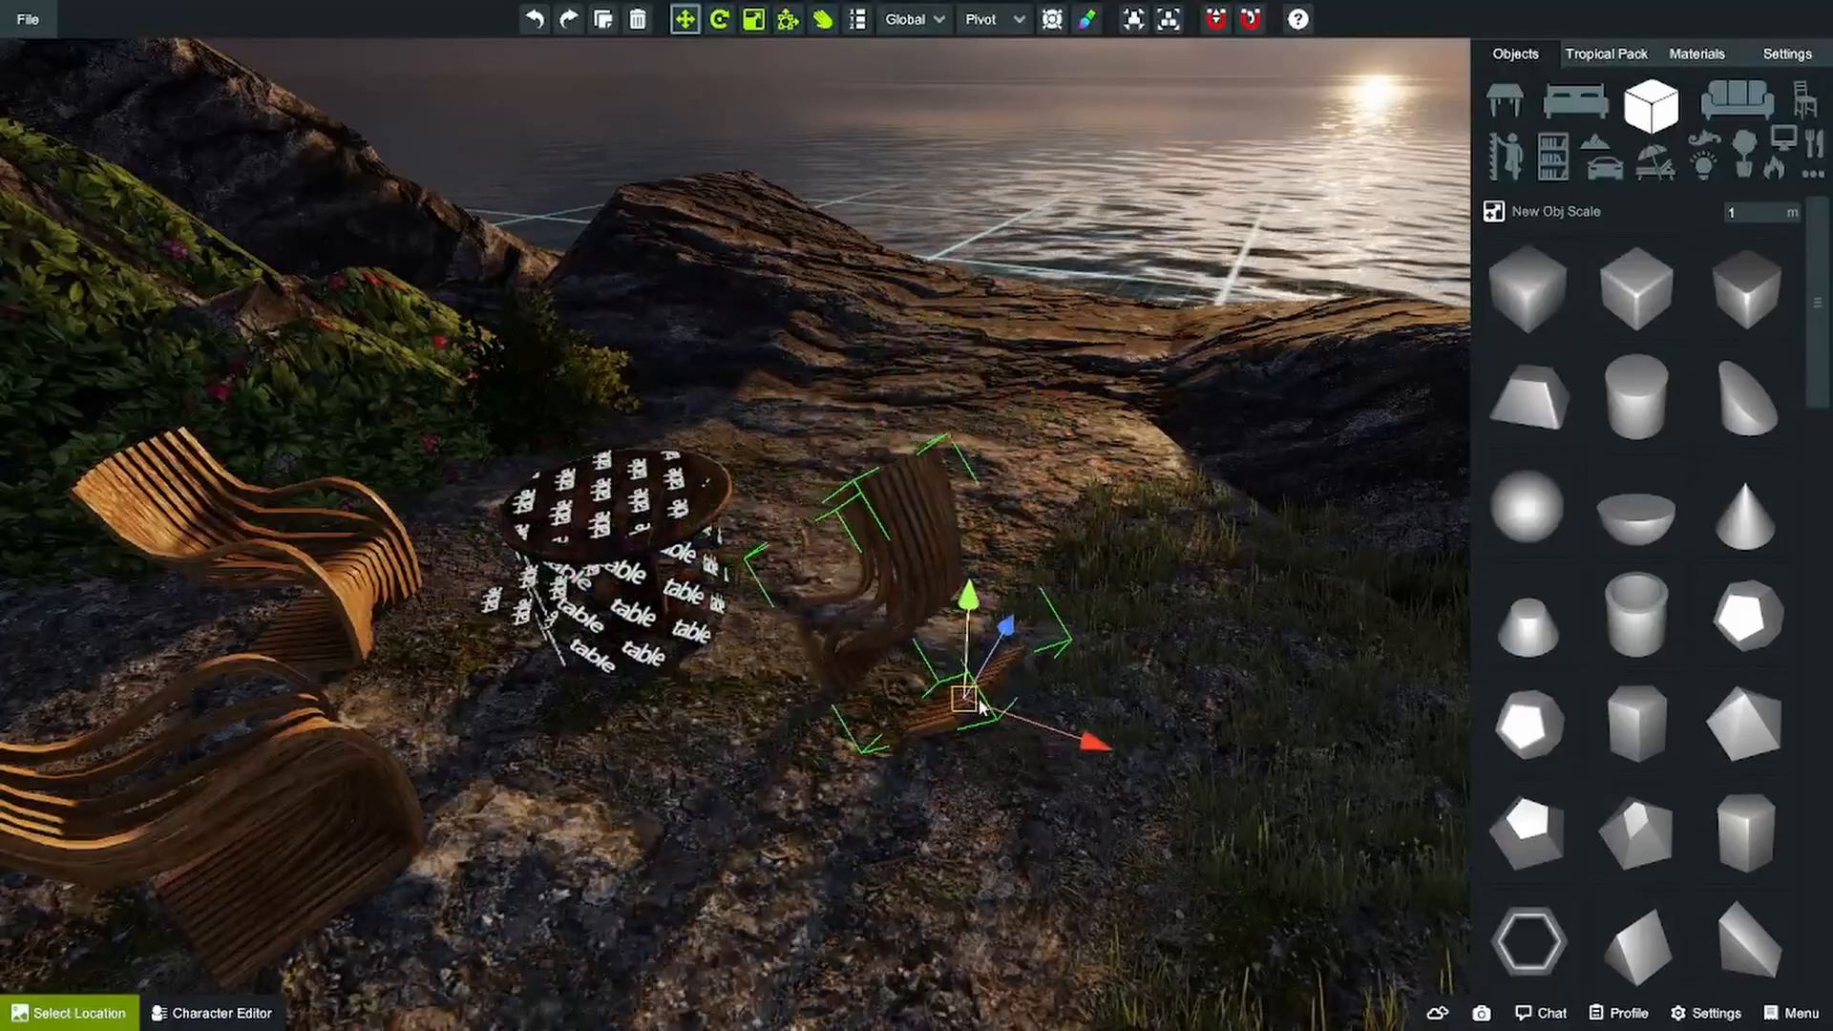
{"action": "key", "text": "space"}
{"action": "mouse_move", "coordinate": [957, 705]}
{"action": "left_mouse_down"}
{"action": "mouse_move", "coordinate": [934, 727]}
{"action": "mouse_move", "coordinate": [967, 743]}
{"action": "mouse_move", "coordinate": [936, 711]}
{"action": "left_mouse_up"}
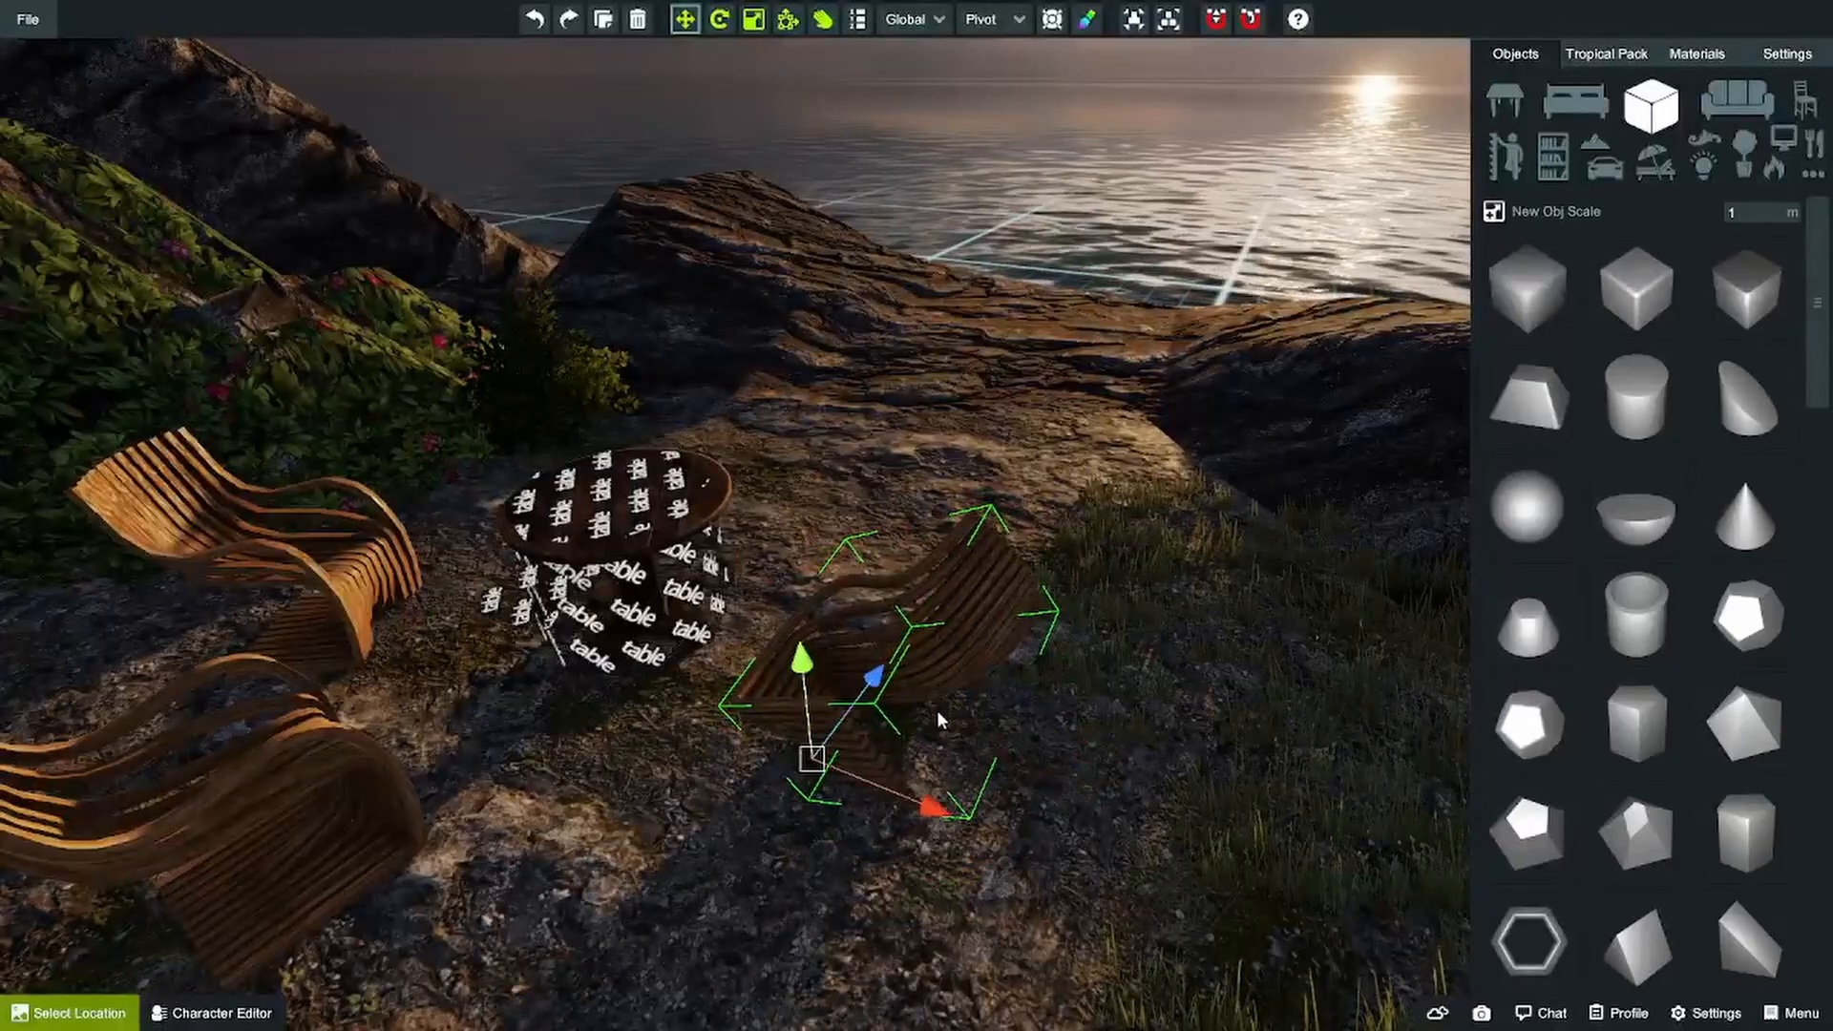
{"action": "left_click_drag", "start_coordinate": [813, 764], "coordinate": [638, 521]}
{"action": "key", "text": "v"}
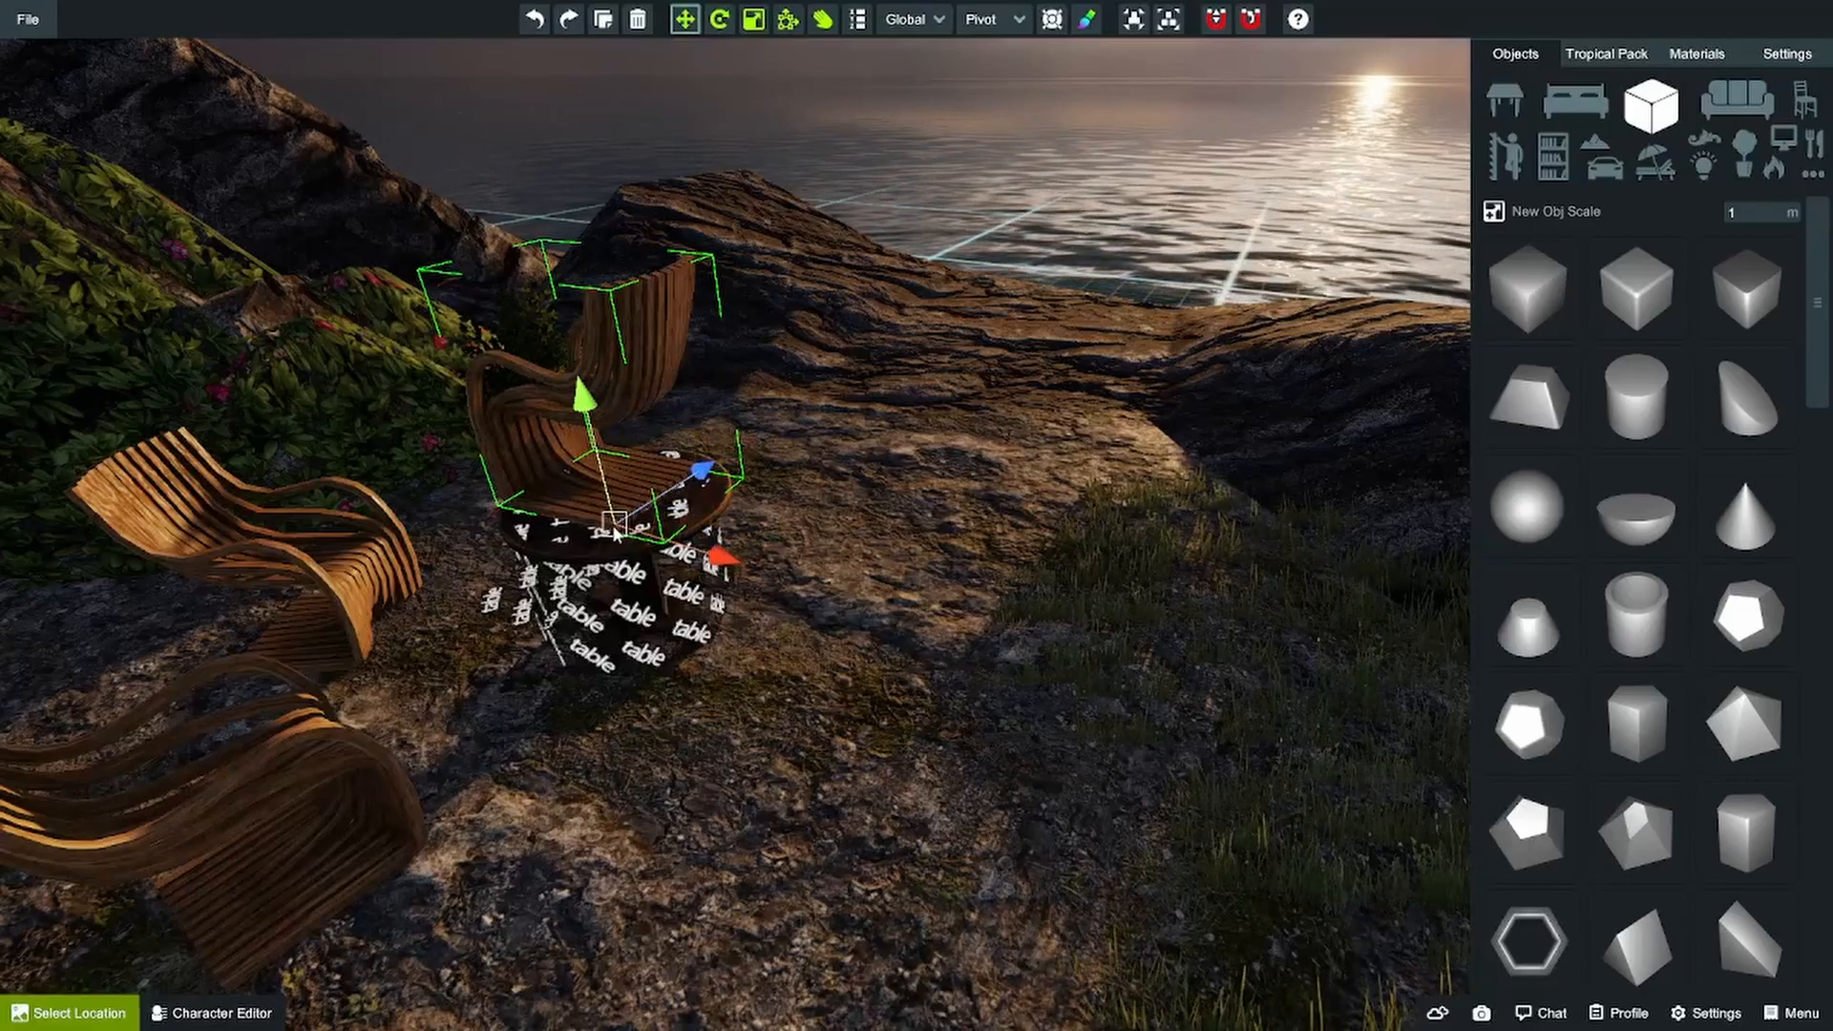
{"action": "left_click_drag", "start_coordinate": [619, 533], "coordinate": [631, 572]}
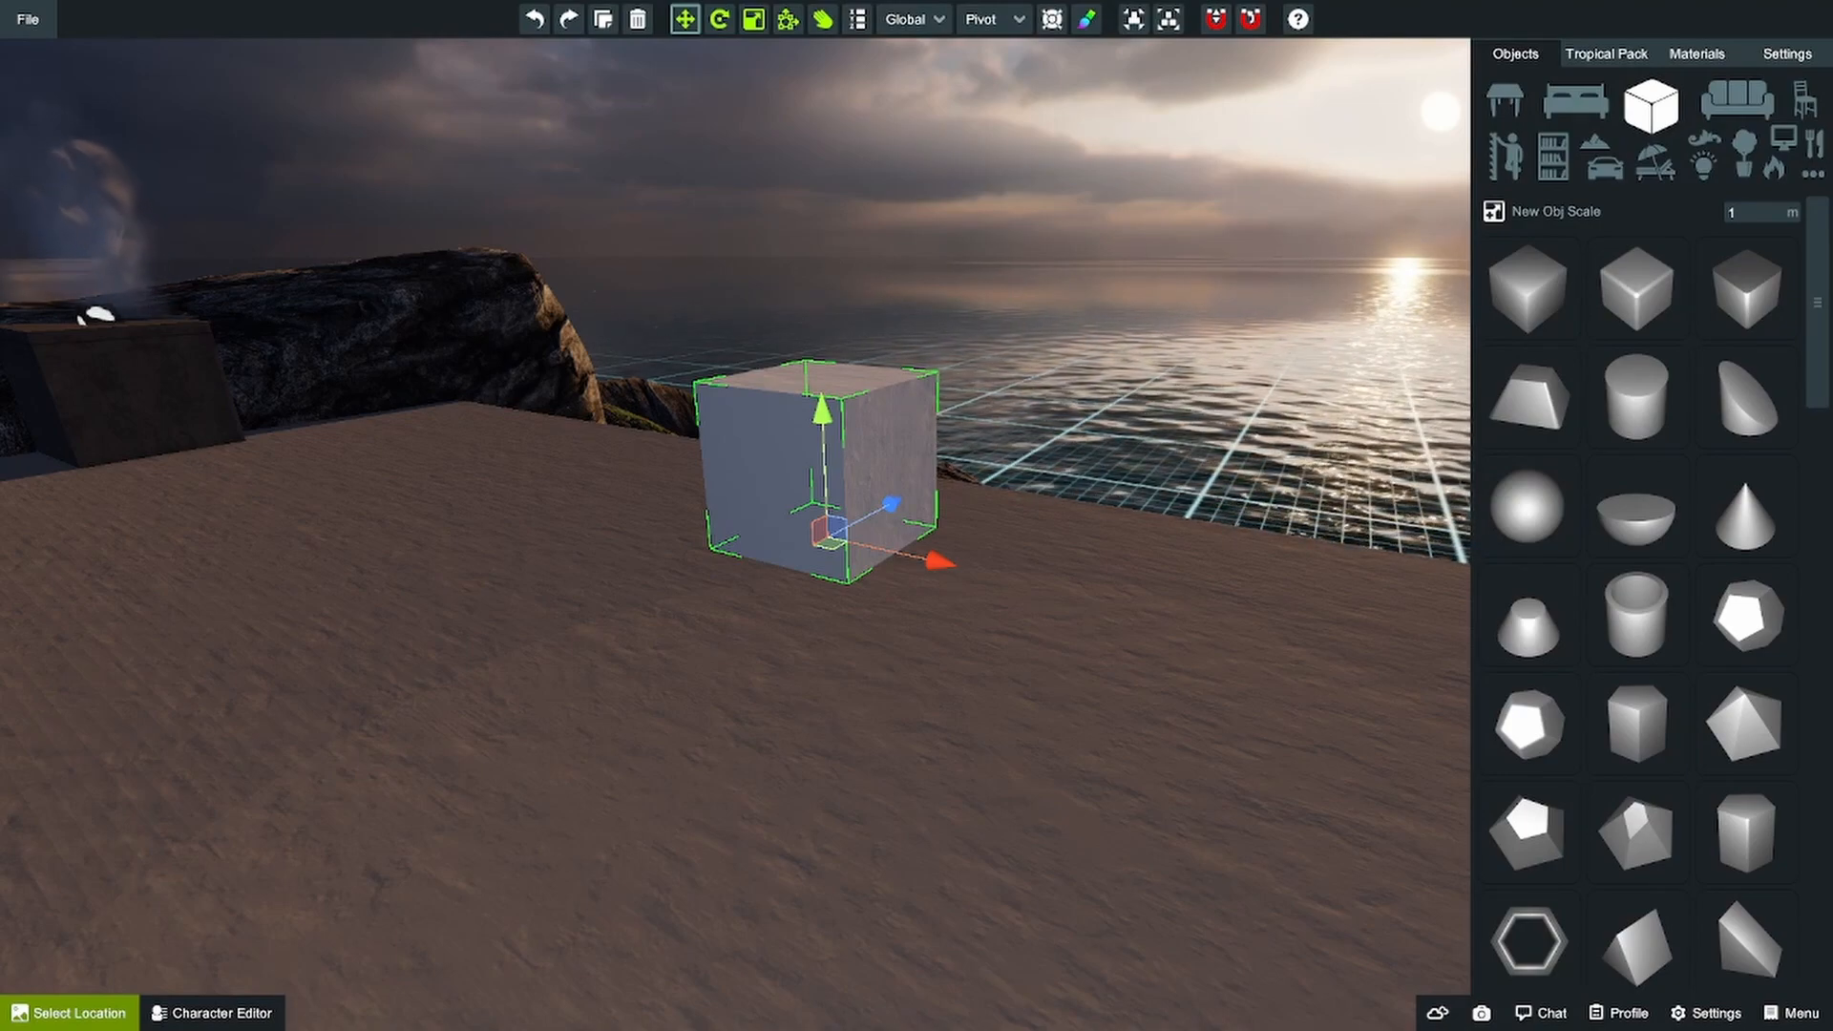
- Try rotating the cube about its separate axes and freely with the Rotate tool
{"action": "left_click", "coordinate": [721, 23]}
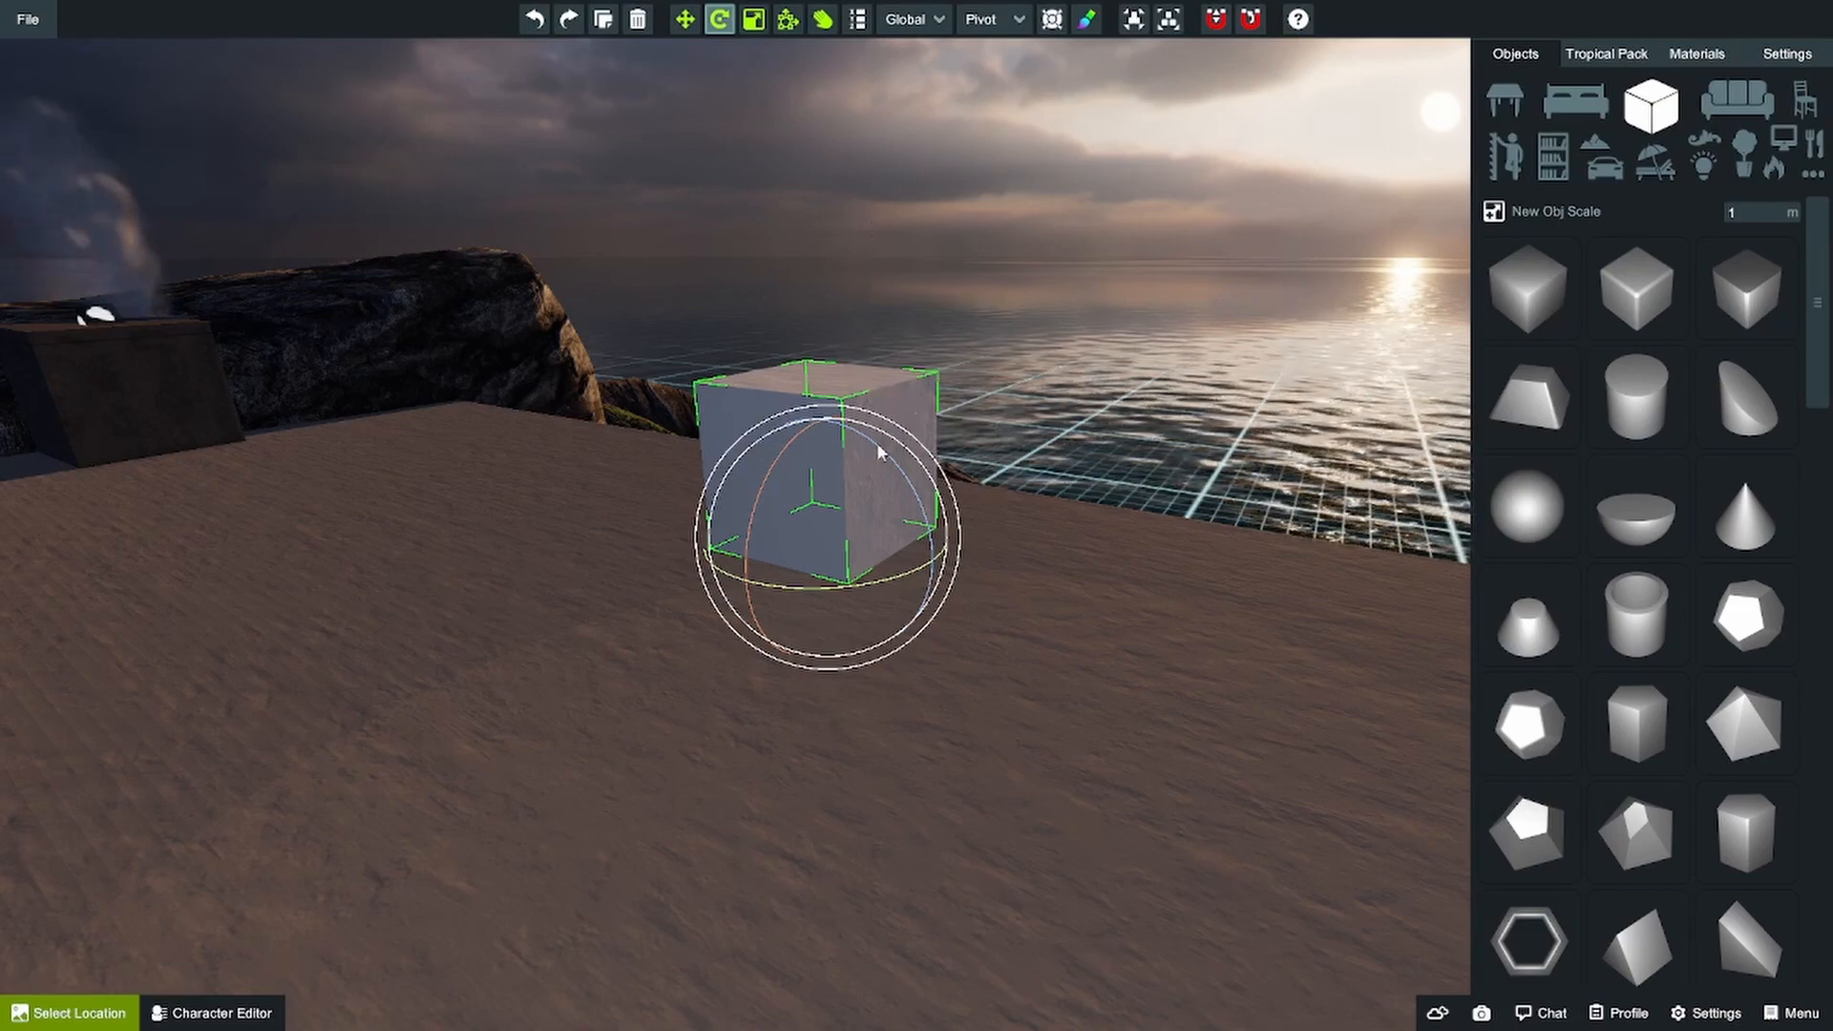
{"action": "left_click_drag", "start_coordinate": [897, 483], "coordinate": [965, 515]}
{"action": "left_click_drag", "start_coordinate": [758, 494], "coordinate": [751, 451]}
{"action": "left_click_drag", "start_coordinate": [823, 521], "coordinate": [896, 37]}
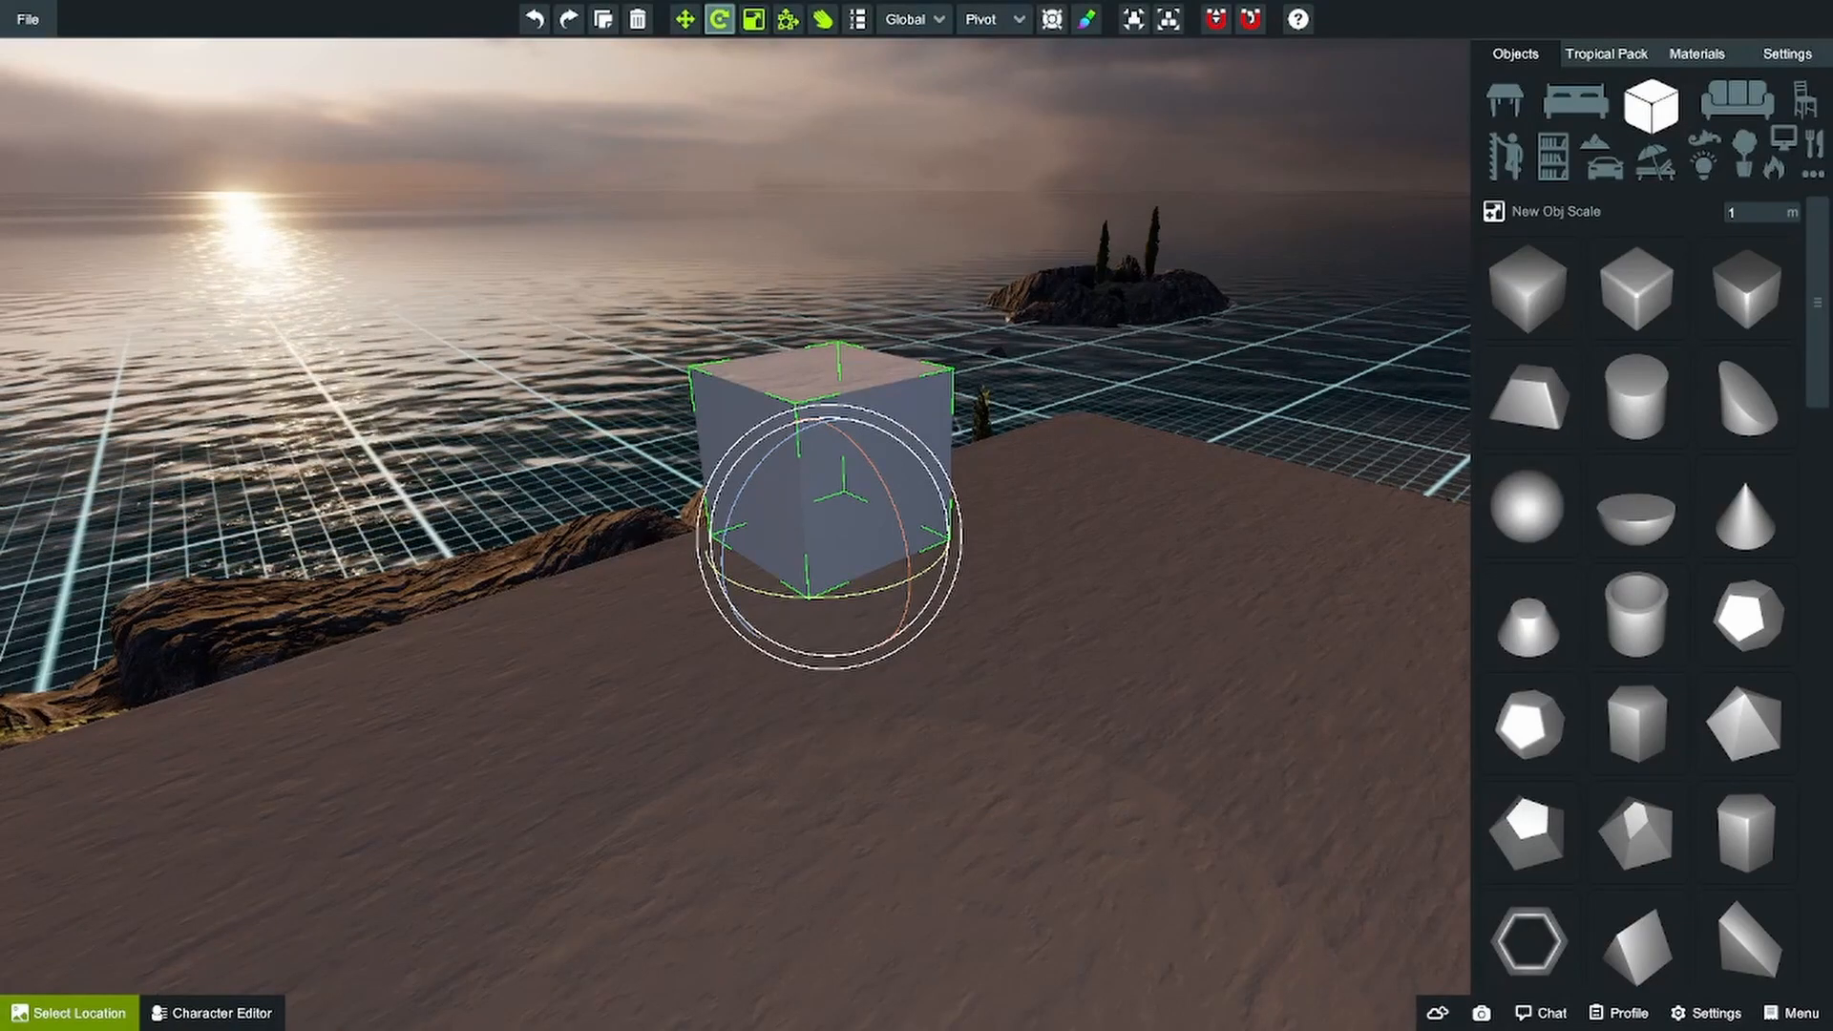
- Try stretching the cube along its green axis with the Scale tool, and shrink it uniformly to a scale of about 0.61
{"action": "left_click", "coordinate": [789, 20]}
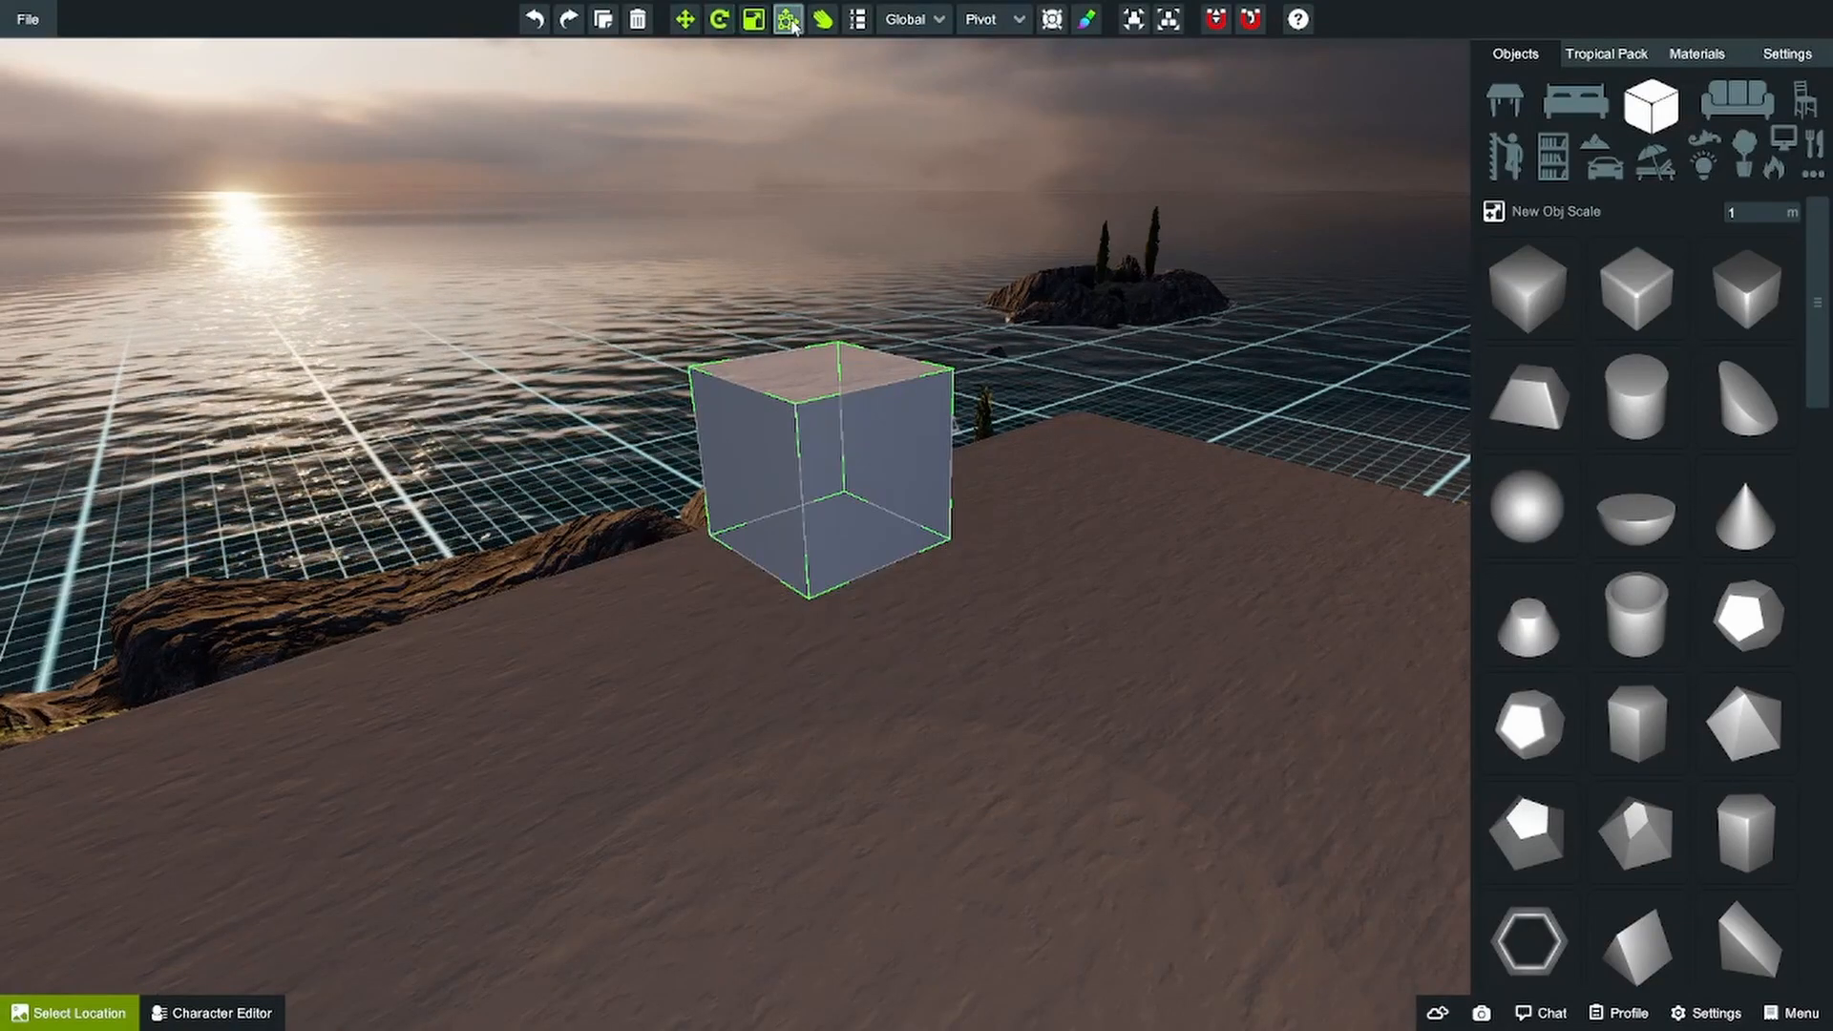
{"action": "left_click", "coordinate": [758, 23]}
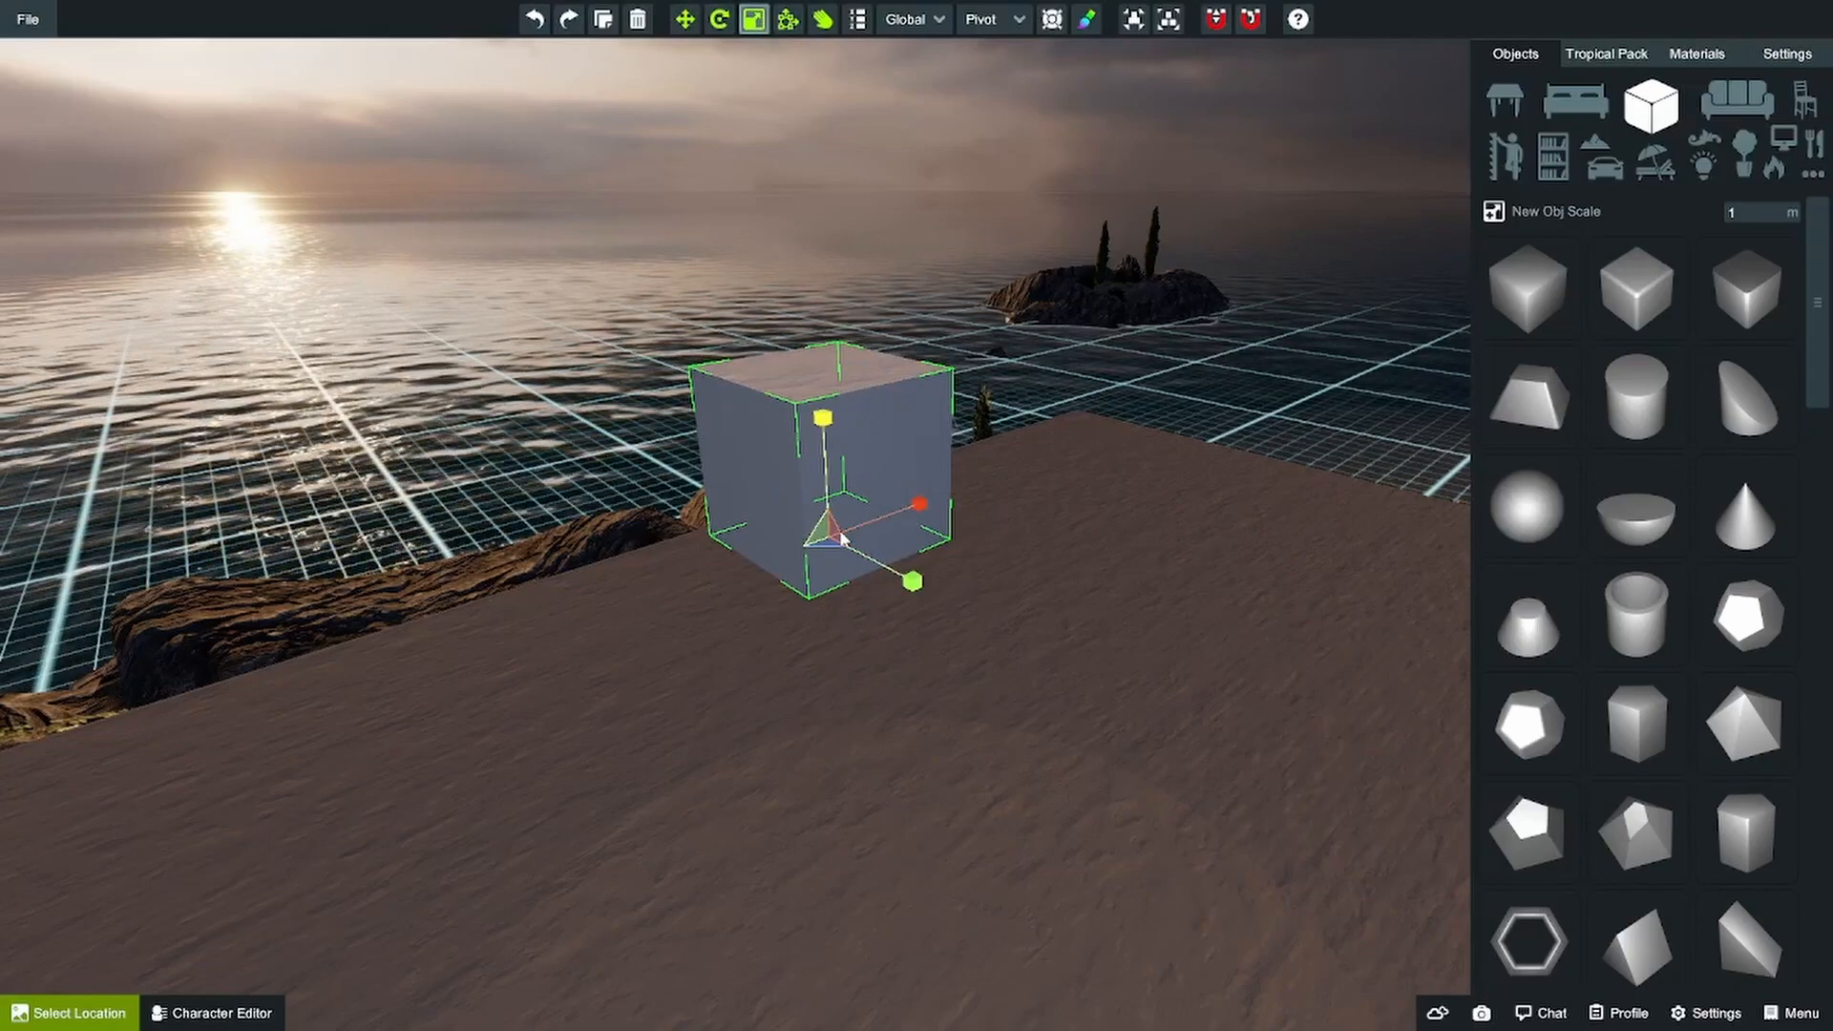
{"action": "left_click_drag", "start_coordinate": [913, 582], "coordinate": [1144, 680]}
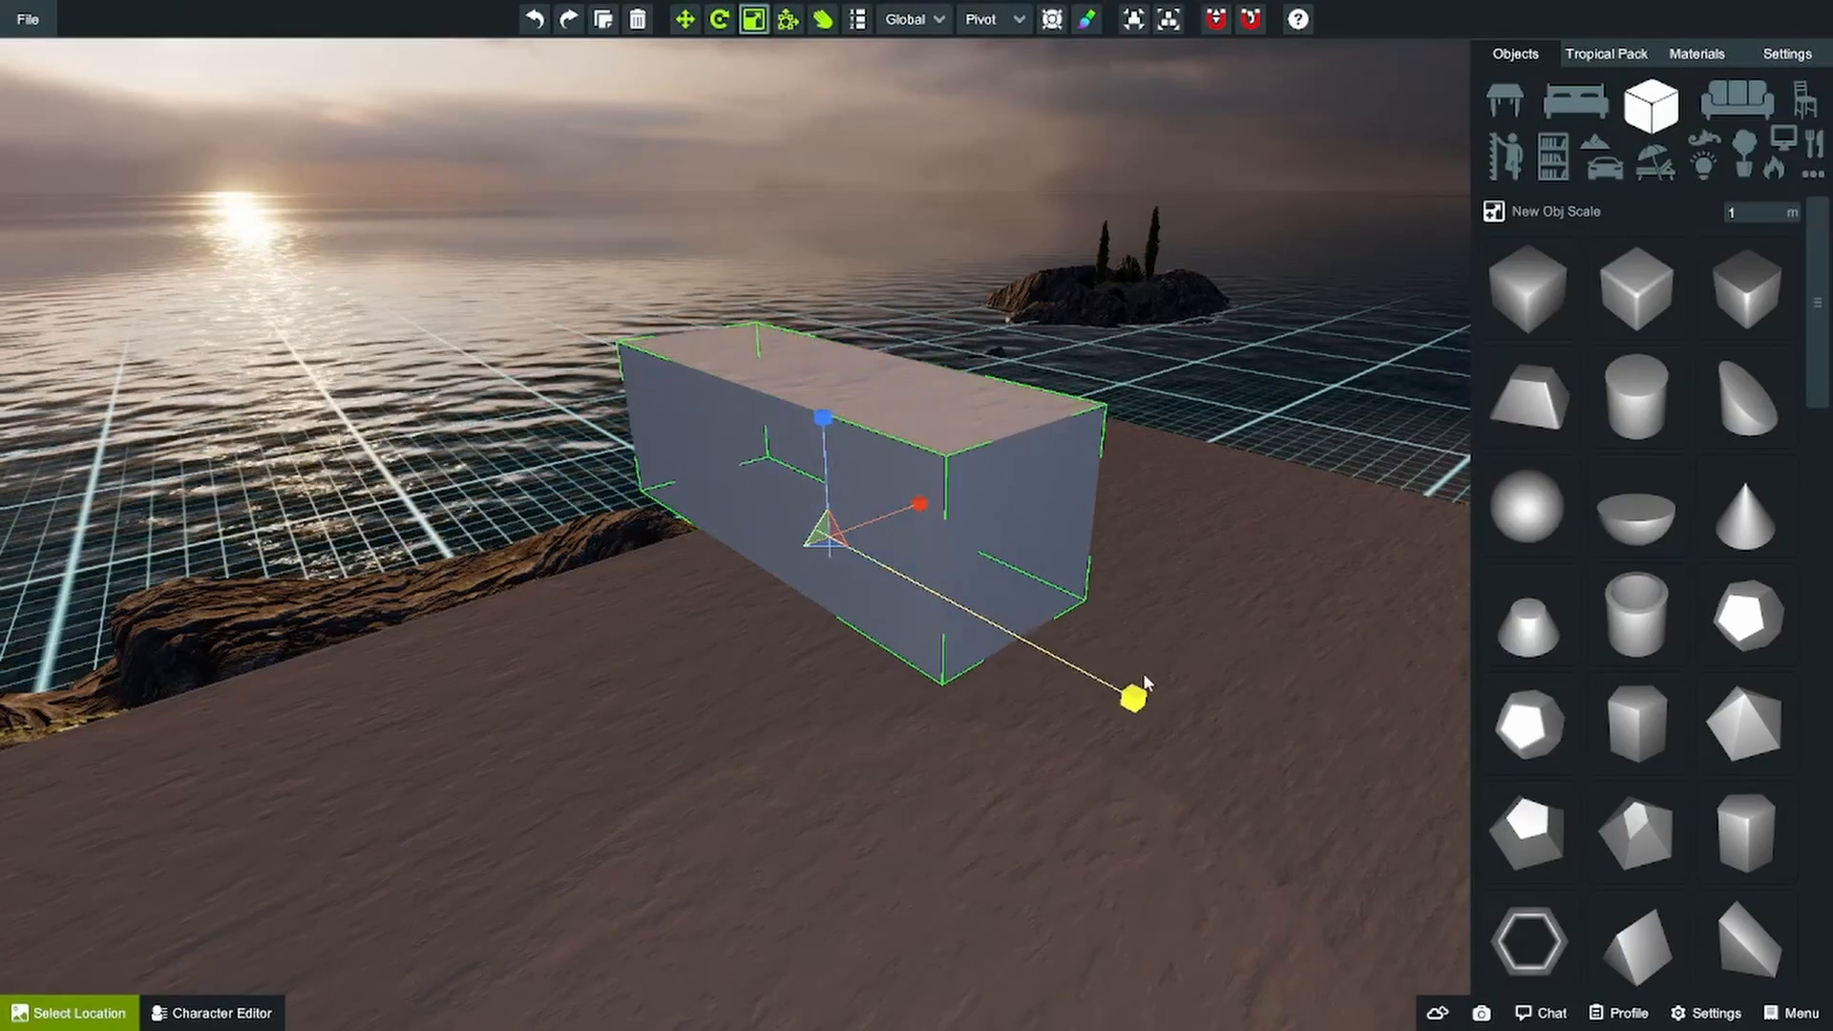
{"action": "left_click_drag", "start_coordinate": [915, 579], "coordinate": [857, 564]}
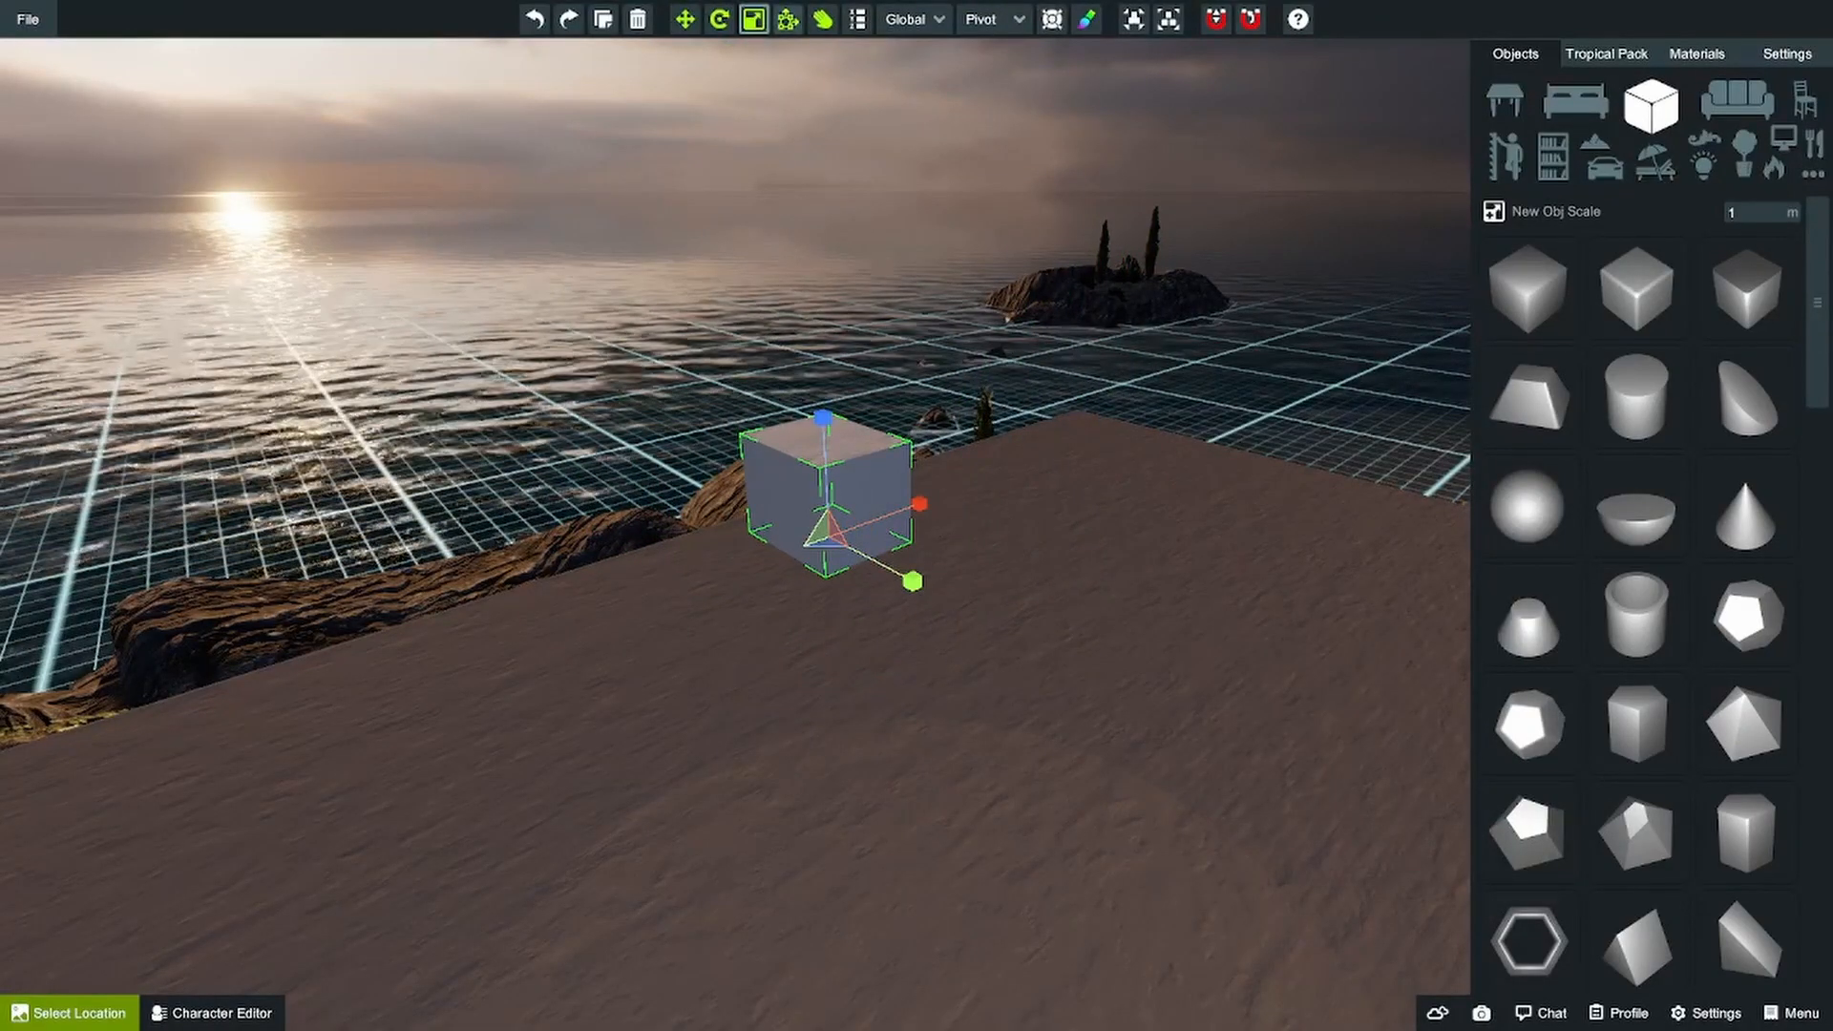
- Extend the cube from its green side handle into a bar about 2.5 in scale, and reposition it on the ground with the surface placement tool
{"action": "left_click", "coordinate": [787, 19]}
{"action": "left_click_drag", "start_coordinate": [869, 507], "coordinate": [1151, 630]}
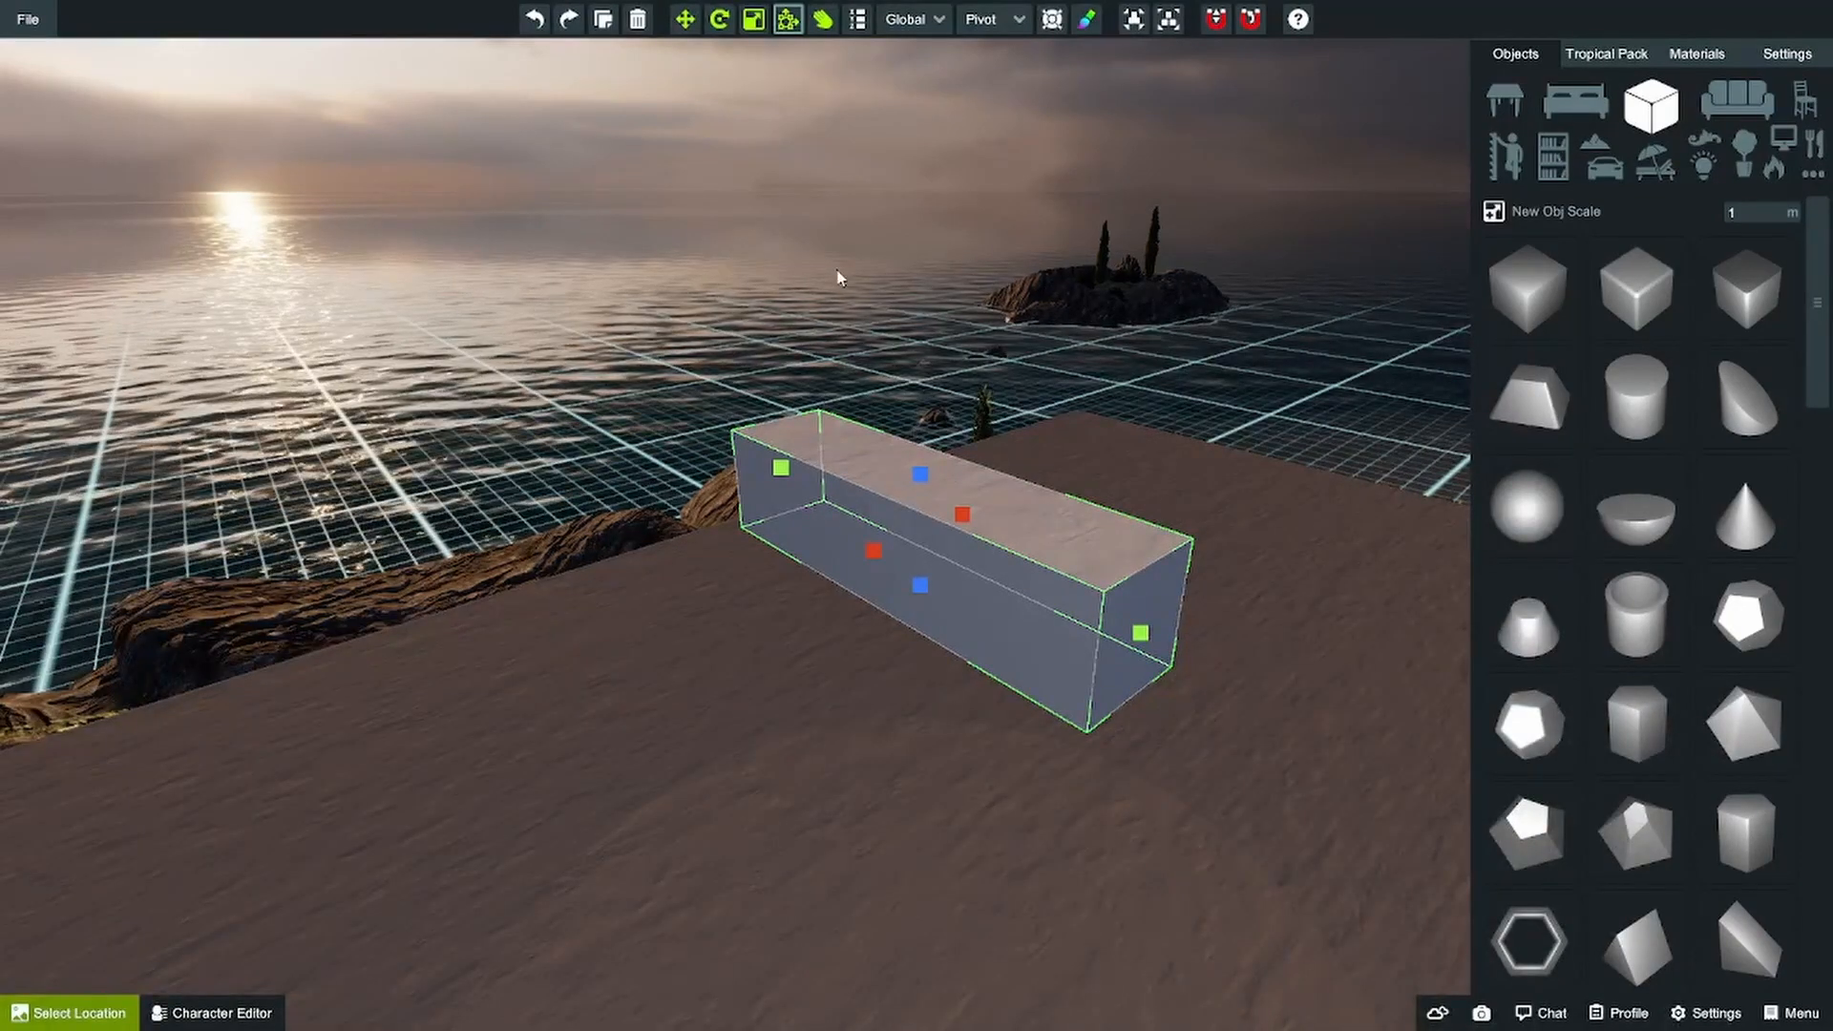
{"action": "left_click", "coordinate": [823, 19]}
{"action": "left_click_drag", "start_coordinate": [918, 594], "coordinate": [455, 570]}
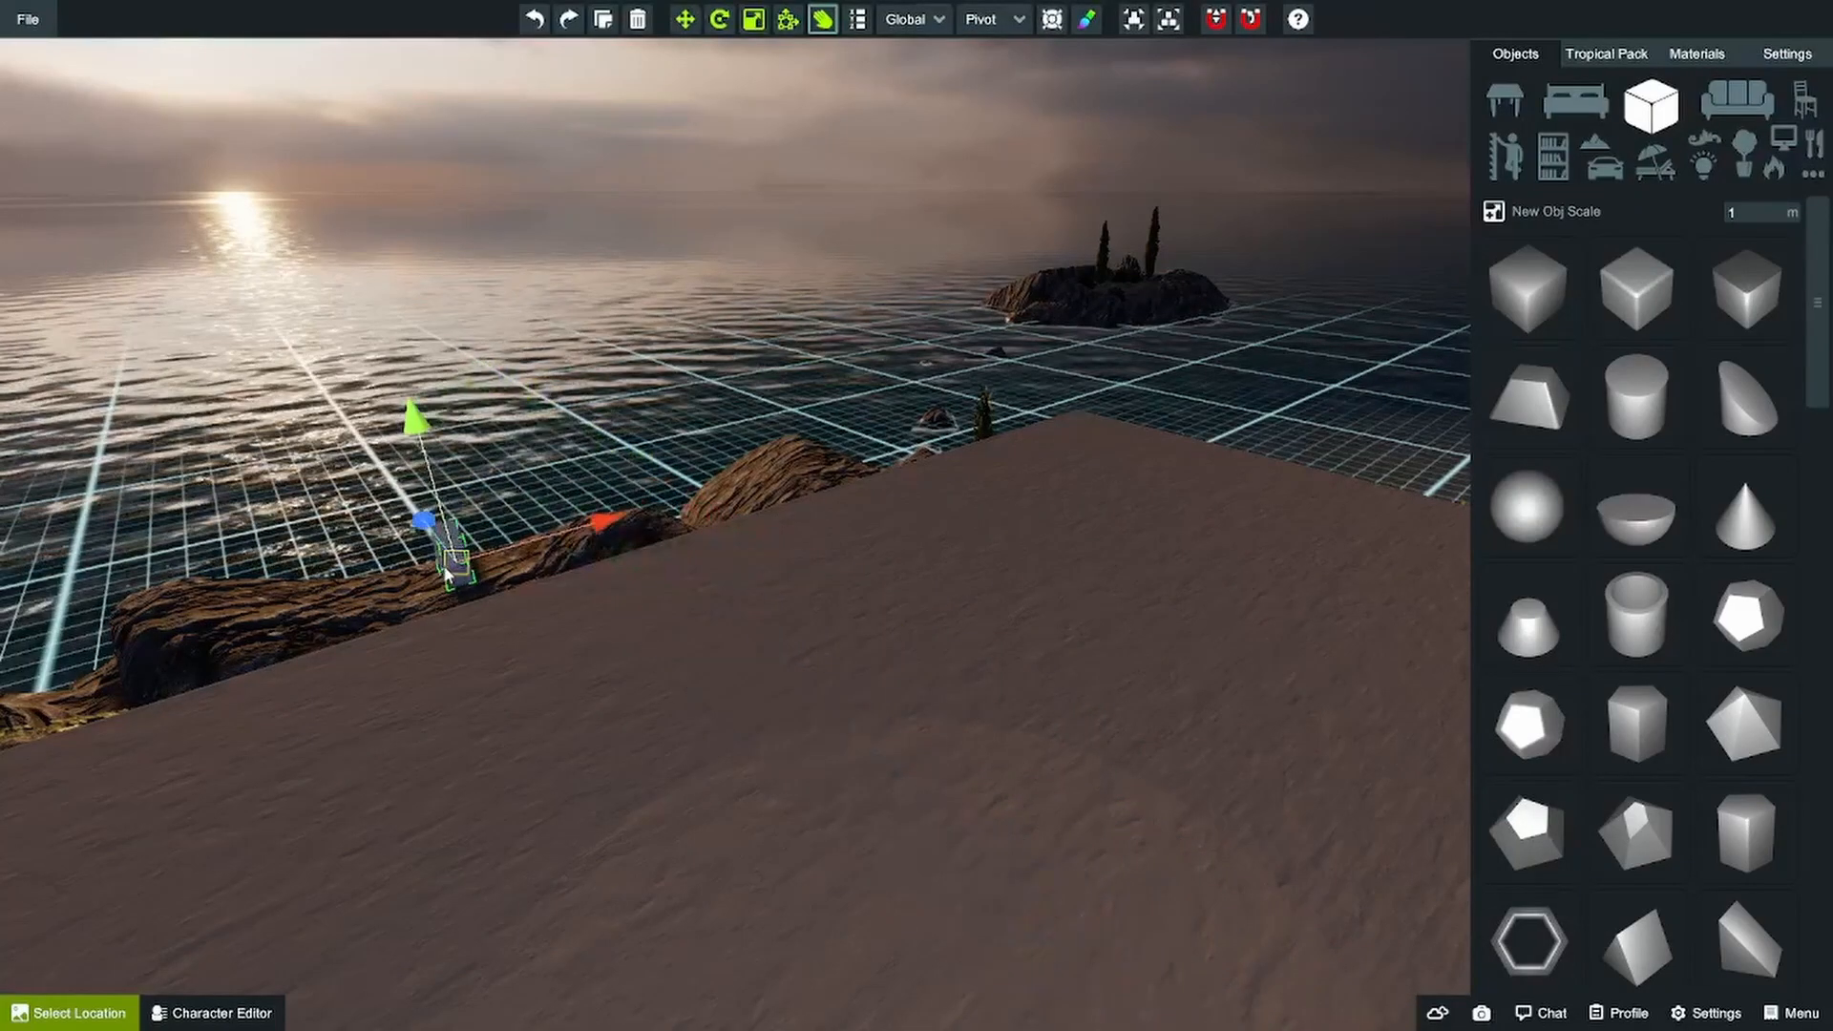
{"action": "left_click_drag", "start_coordinate": [355, 642], "coordinate": [781, 748]}
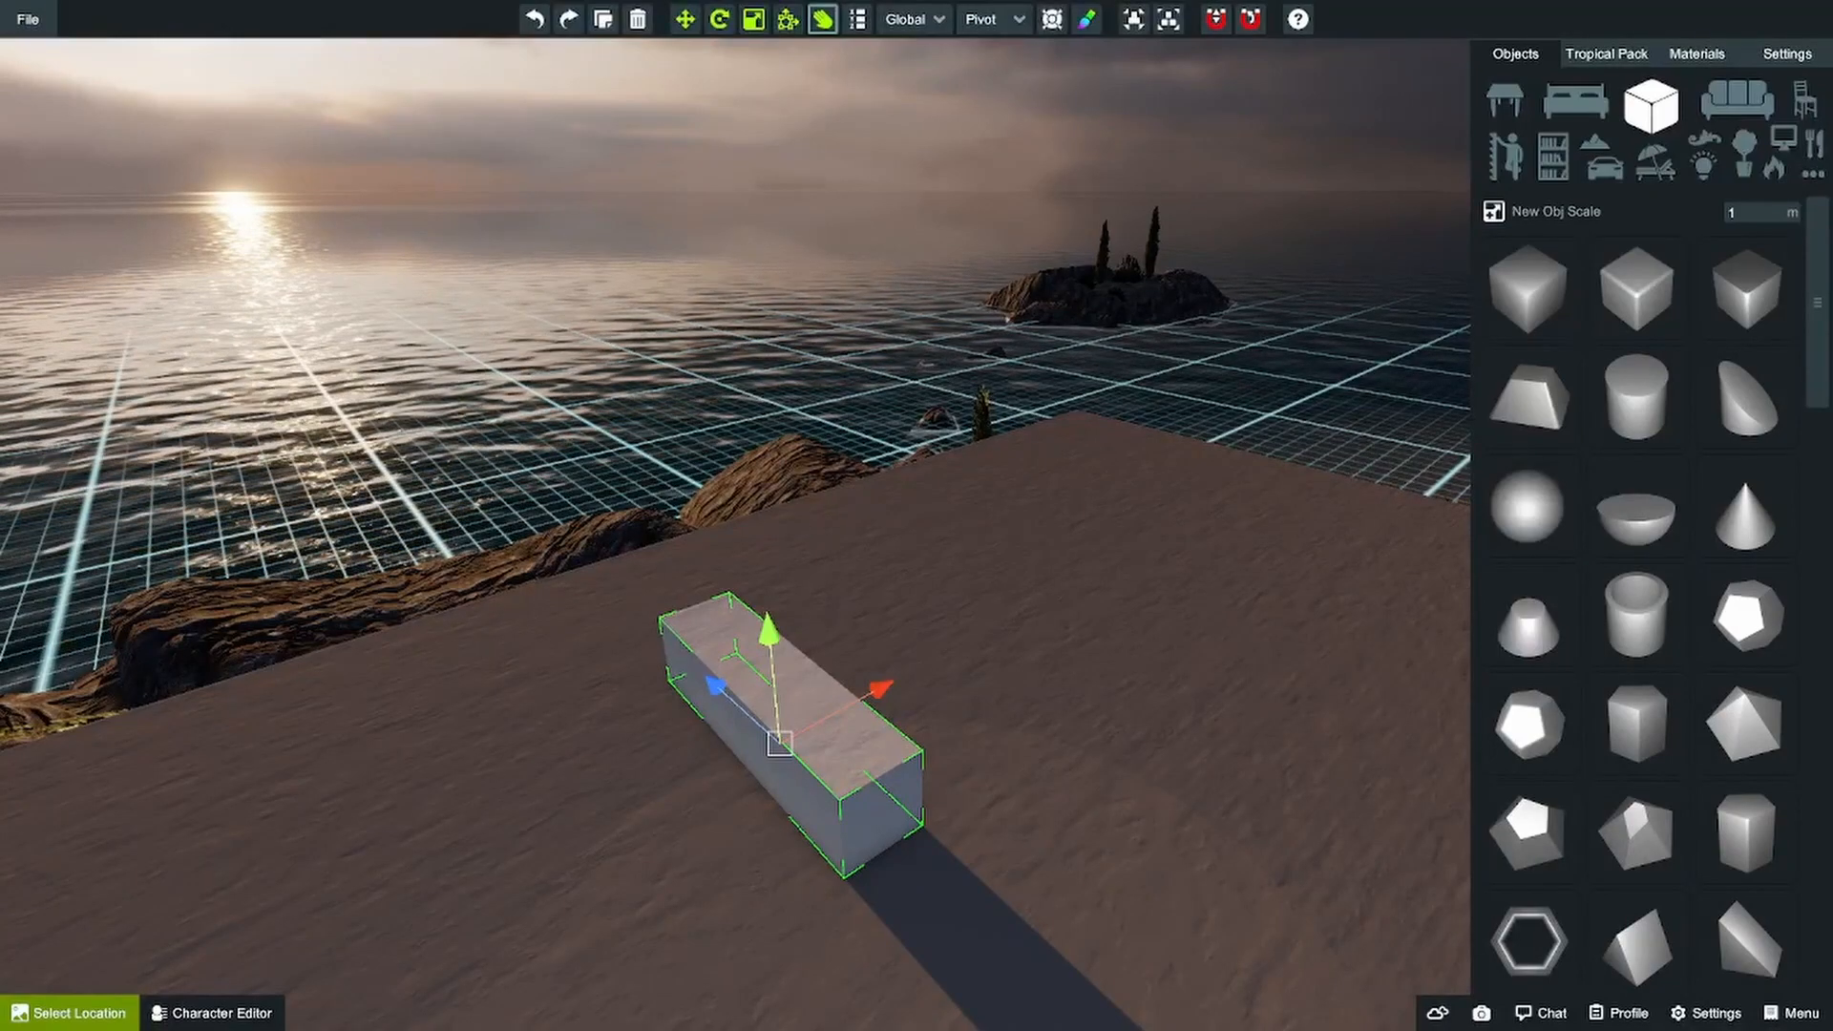
- Open the numeric Transform window for the bar and place it beside the object
{"action": "left_click", "coordinate": [858, 20]}
{"action": "left_click_drag", "start_coordinate": [780, 69], "coordinate": [1242, 647]}
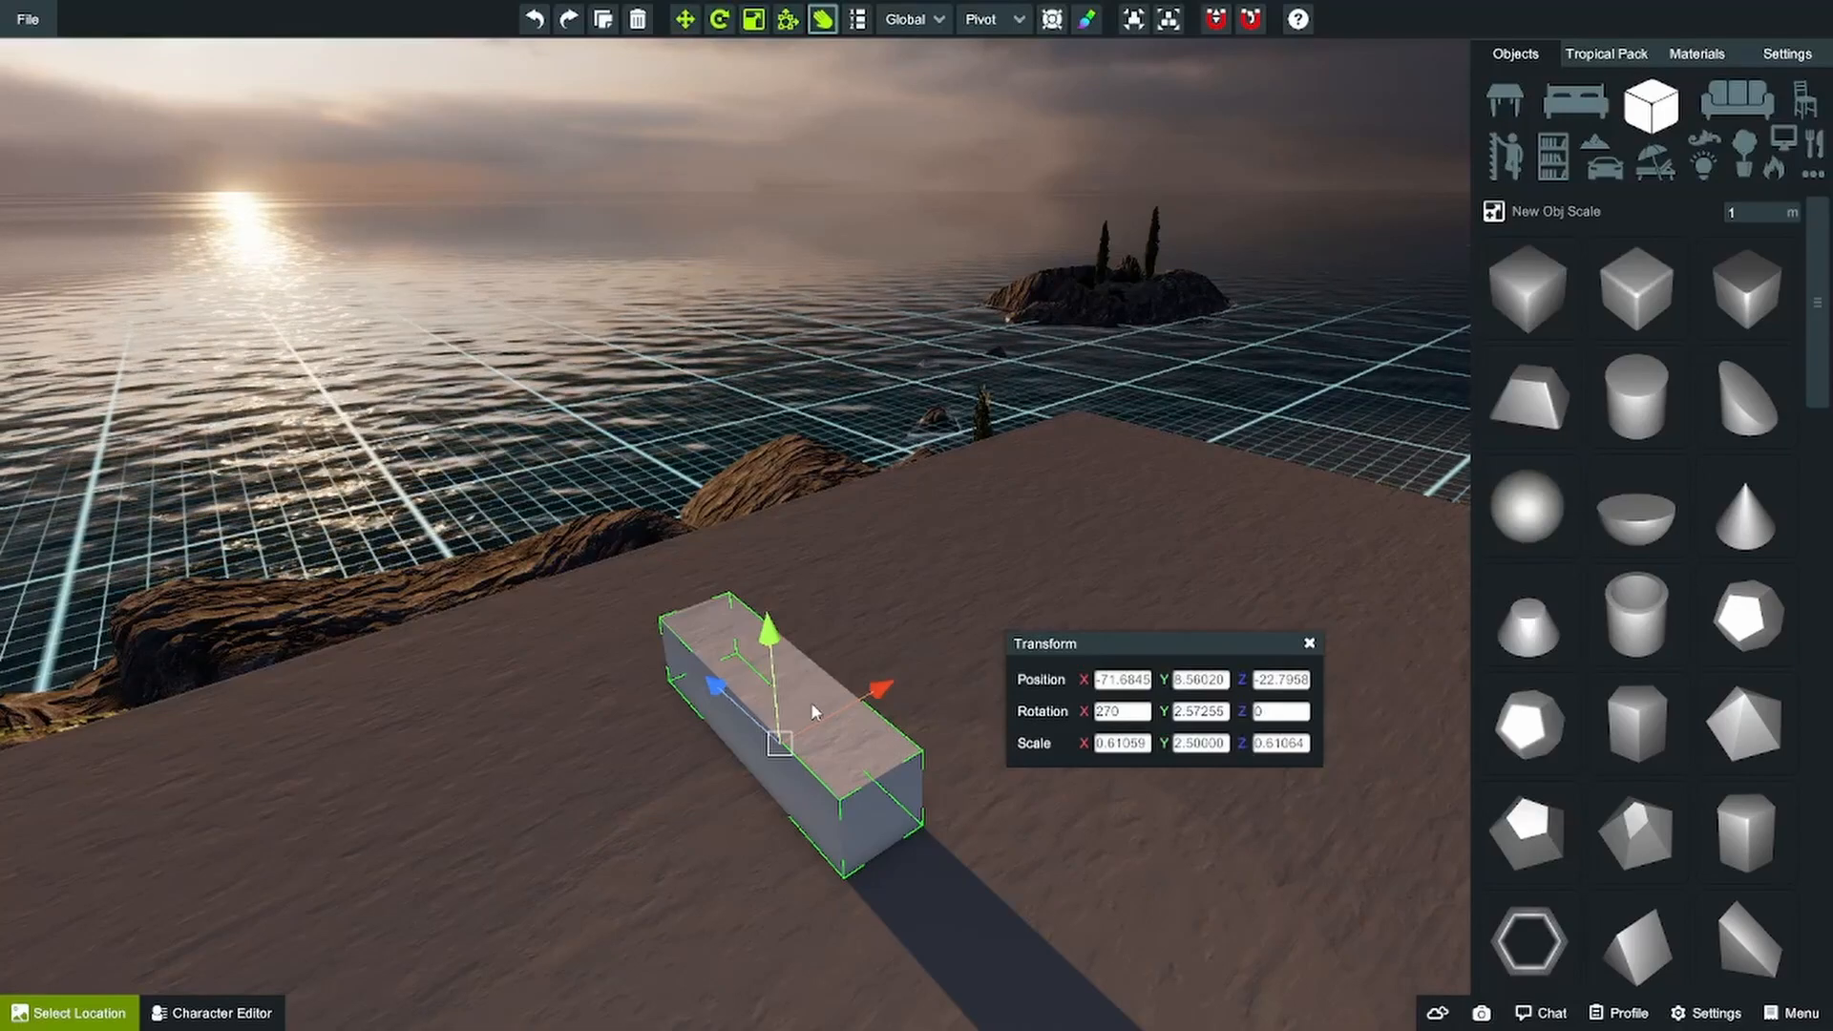
- Try setting the bar's X position to 1, and bring it back onto the ground with the Move gizmo
{"action": "key", "text": "q"}
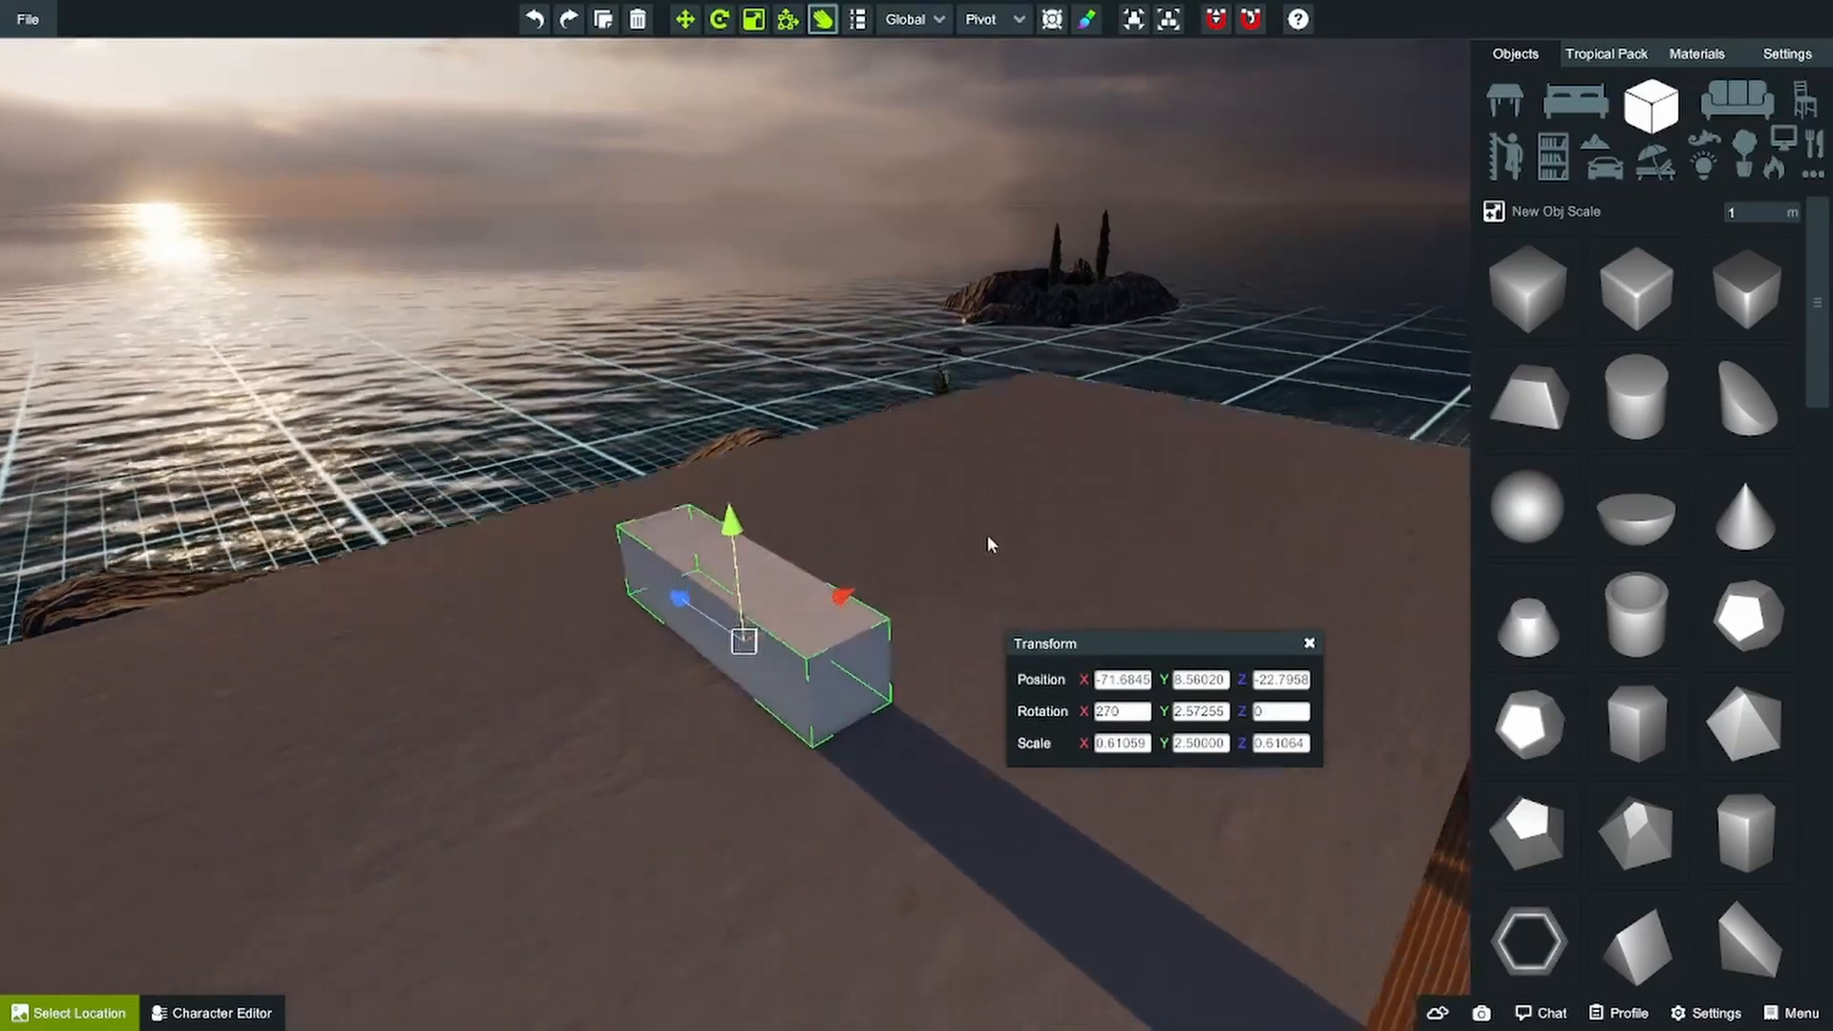
{"action": "right_click_drag", "start_coordinate": [987, 537], "coordinate": [991, 513]}
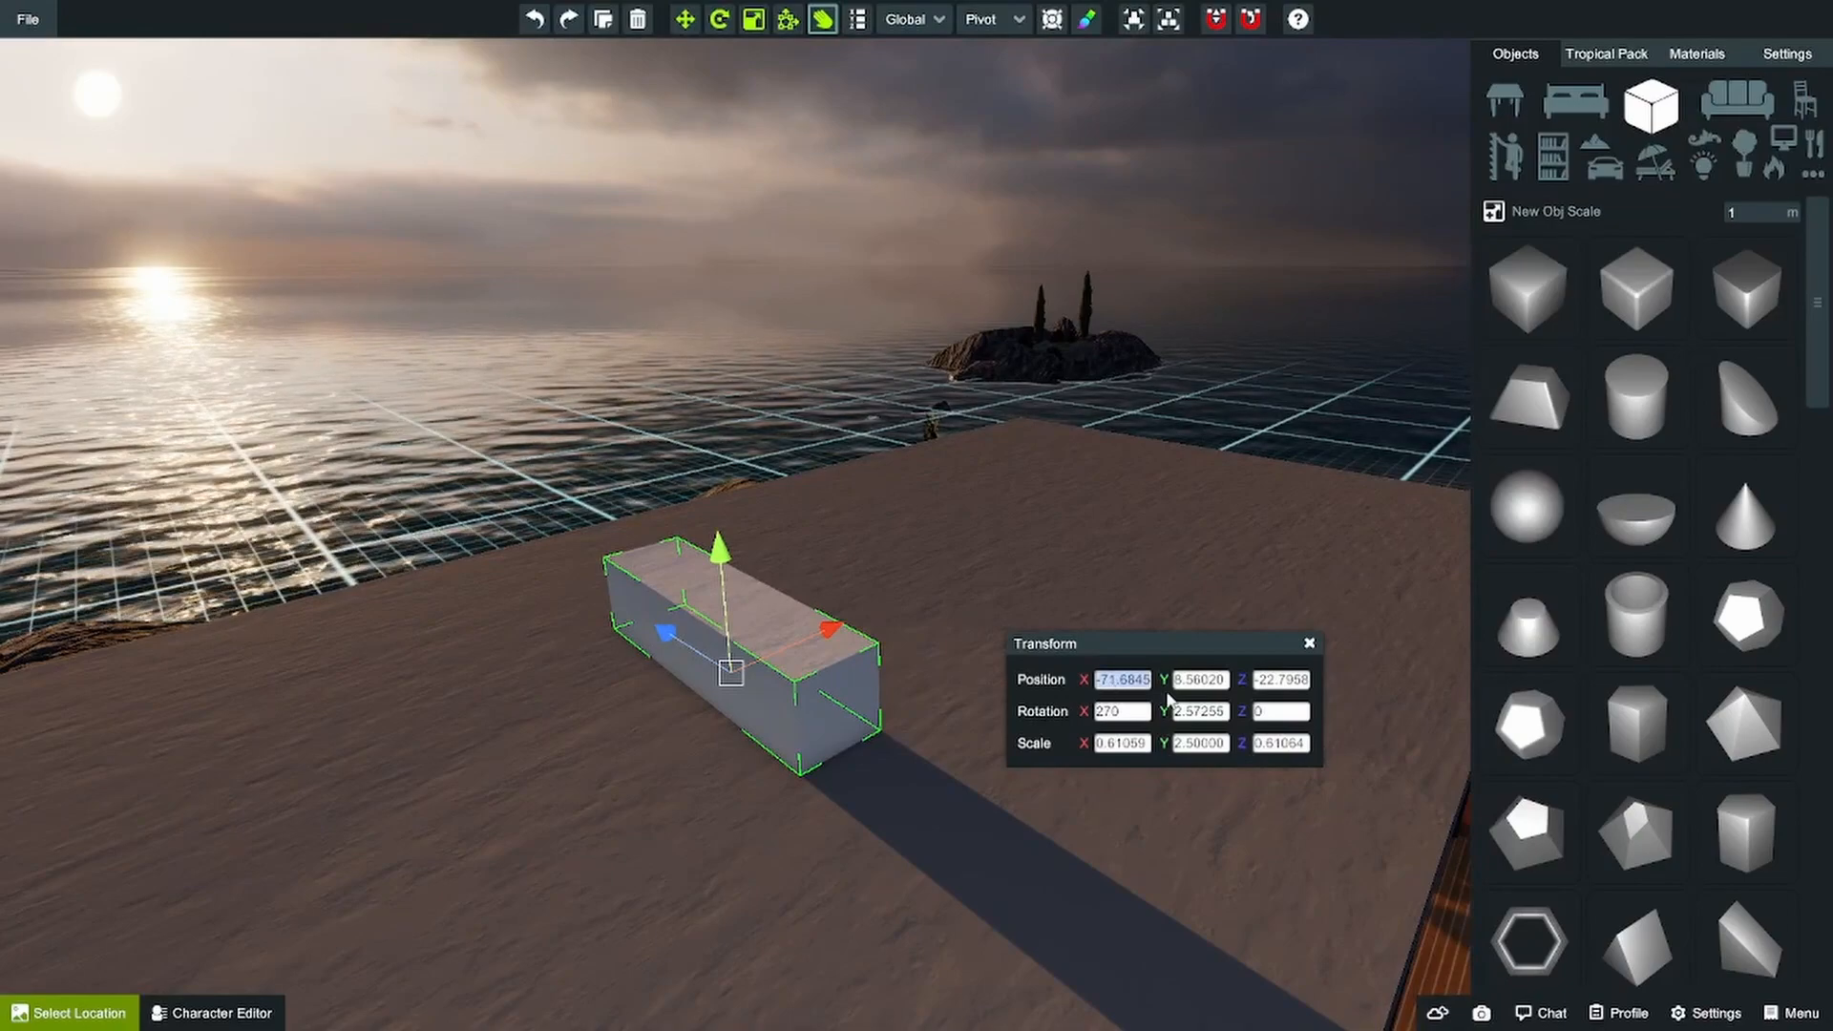
{"action": "type", "text": "1"}
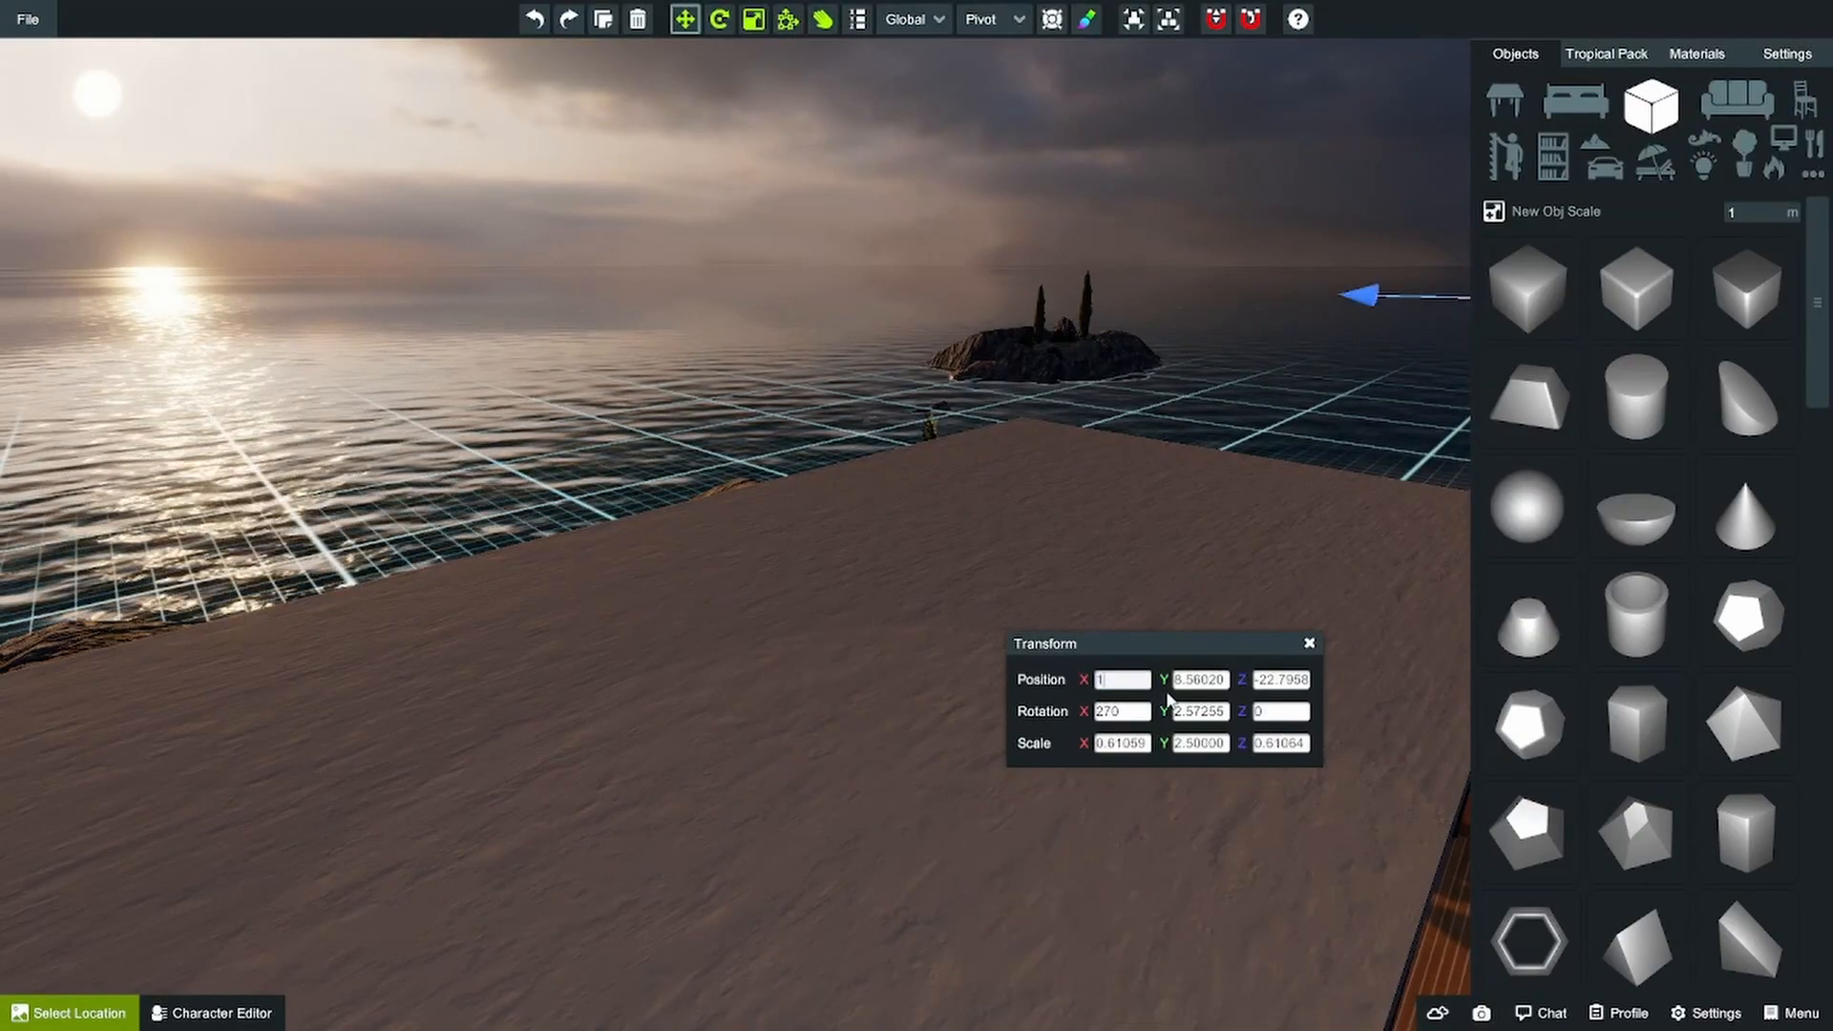
{"action": "right_click_drag", "start_coordinate": [1201, 525], "coordinate": [1246, 530]}
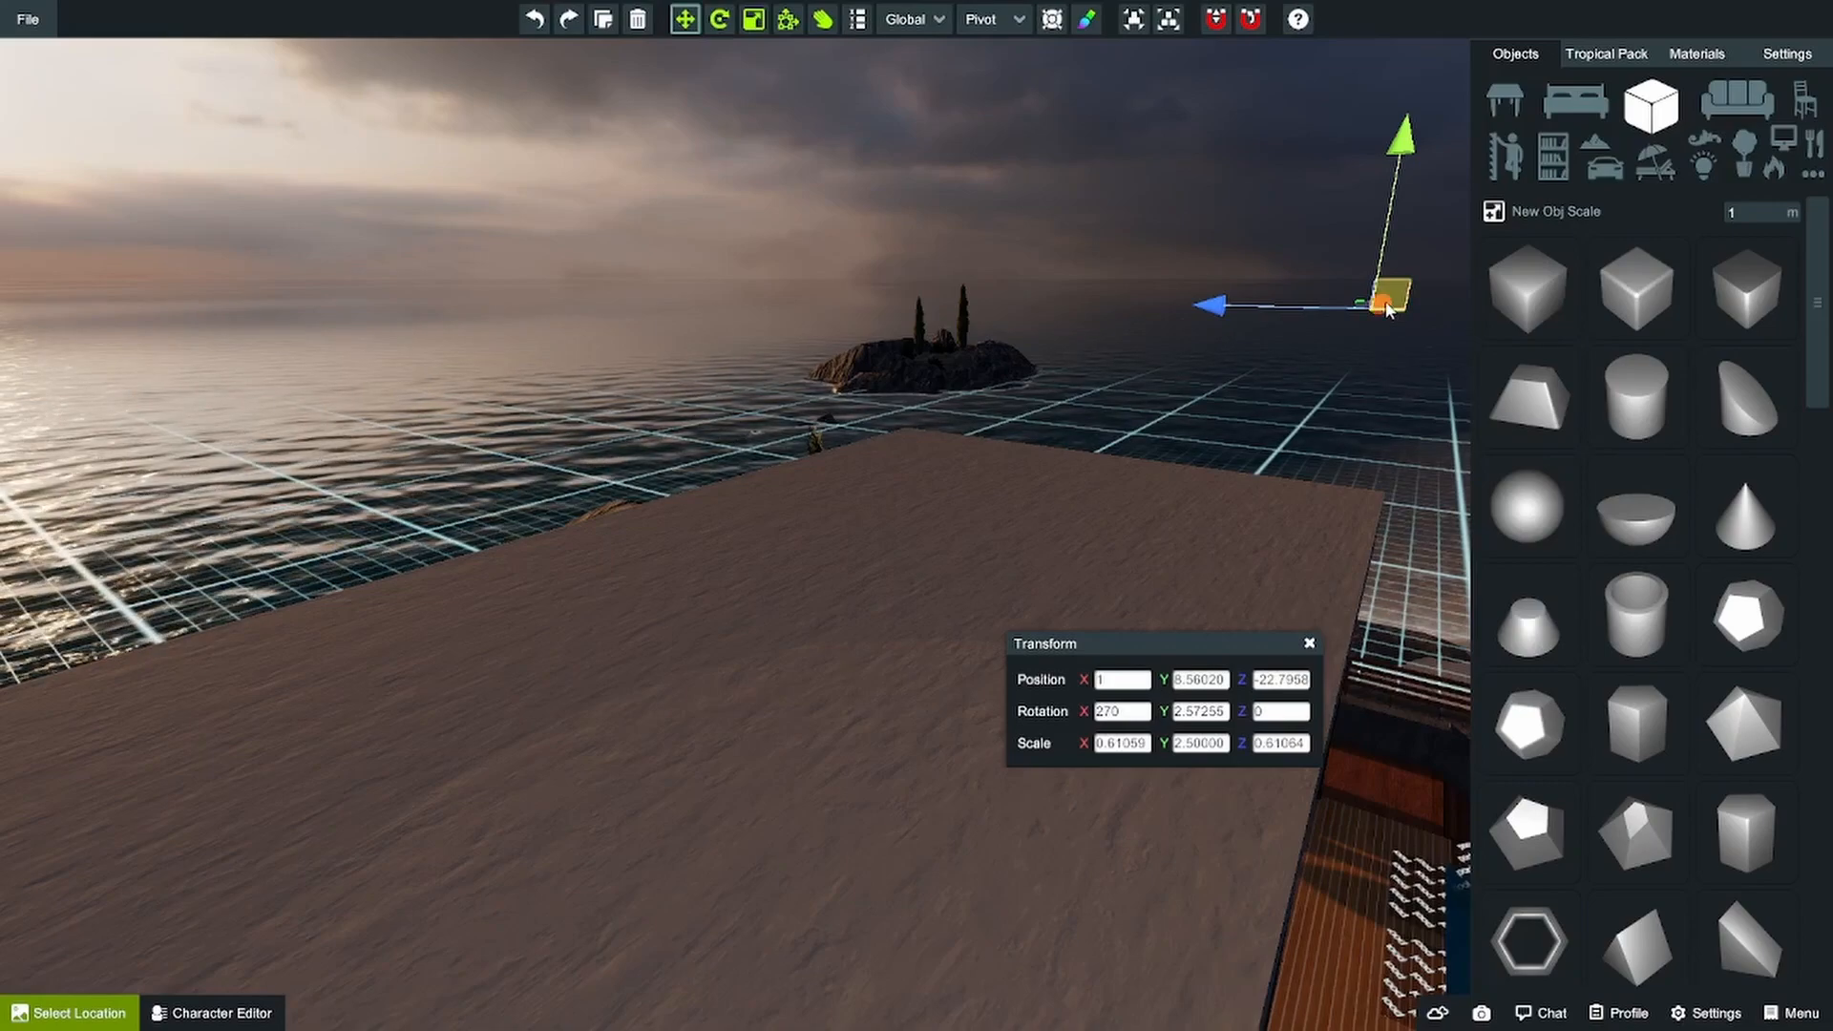
{"action": "left_click_drag", "start_coordinate": [1387, 306], "coordinate": [1257, 380]}
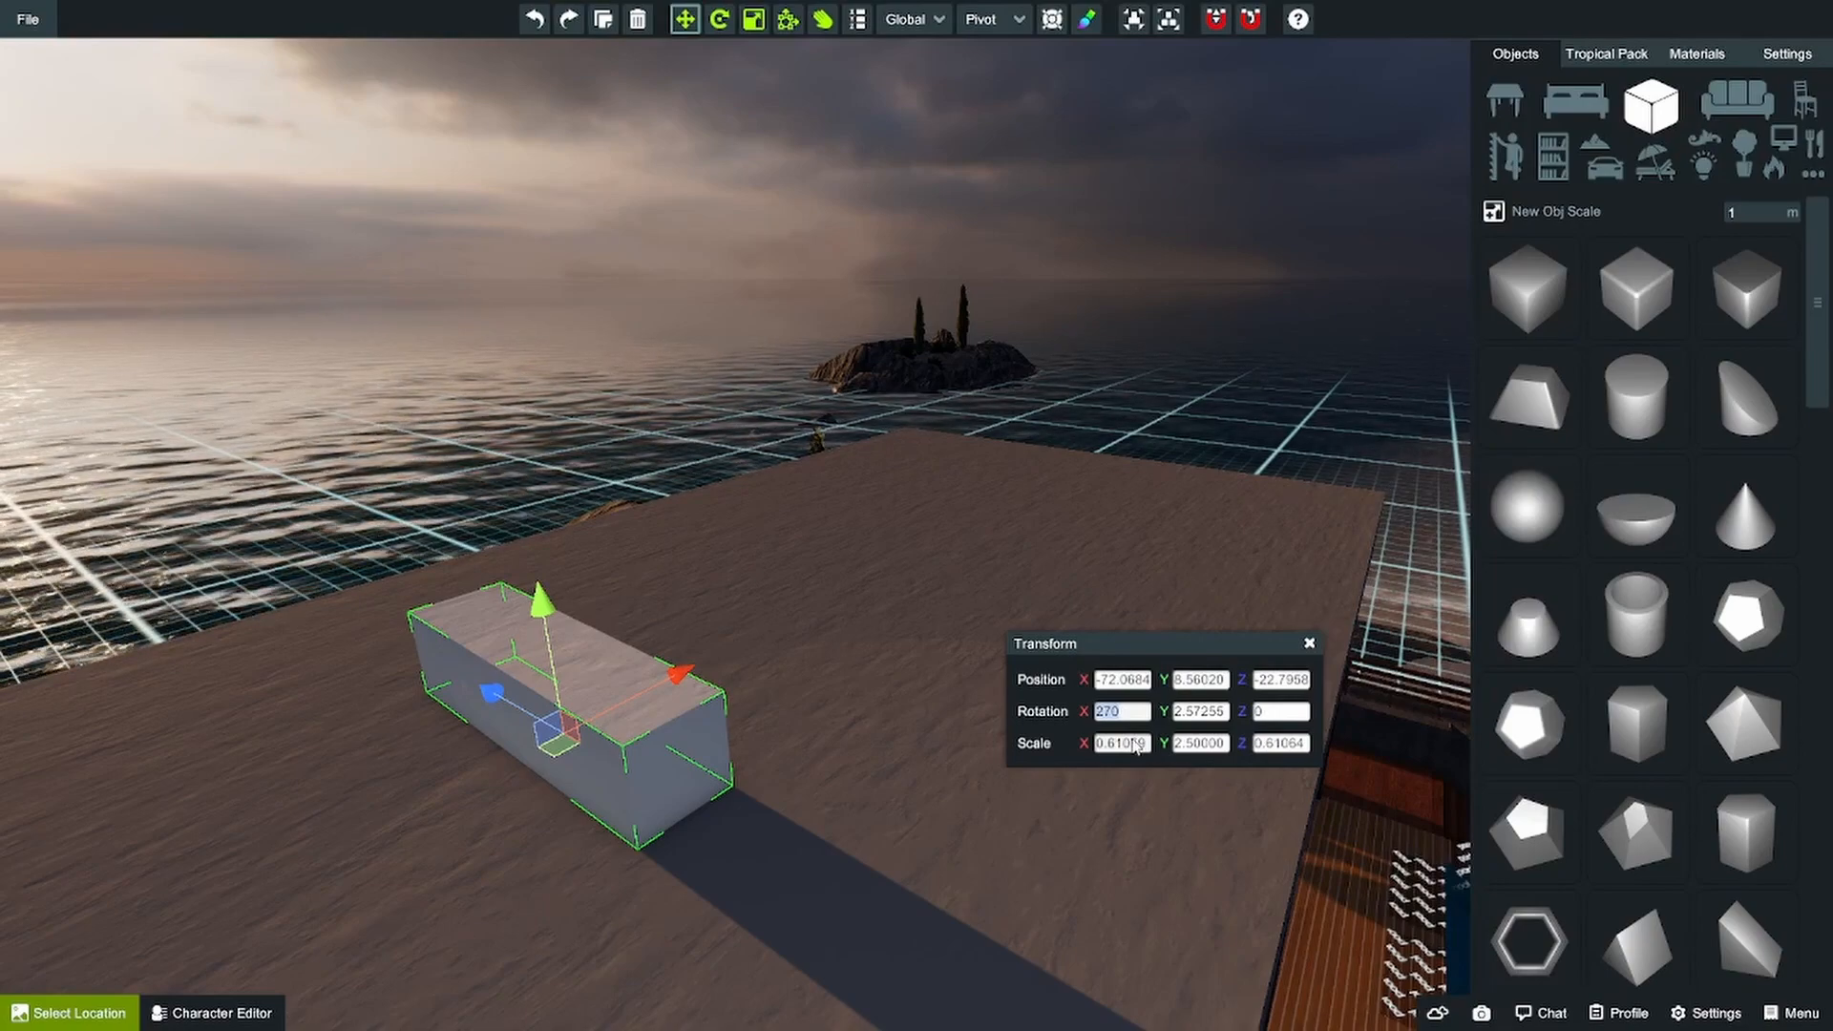
- Try an X rotation of 90 on the bar, restore it to 270, and set its X scale to 1
{"action": "type", "text": "90"}
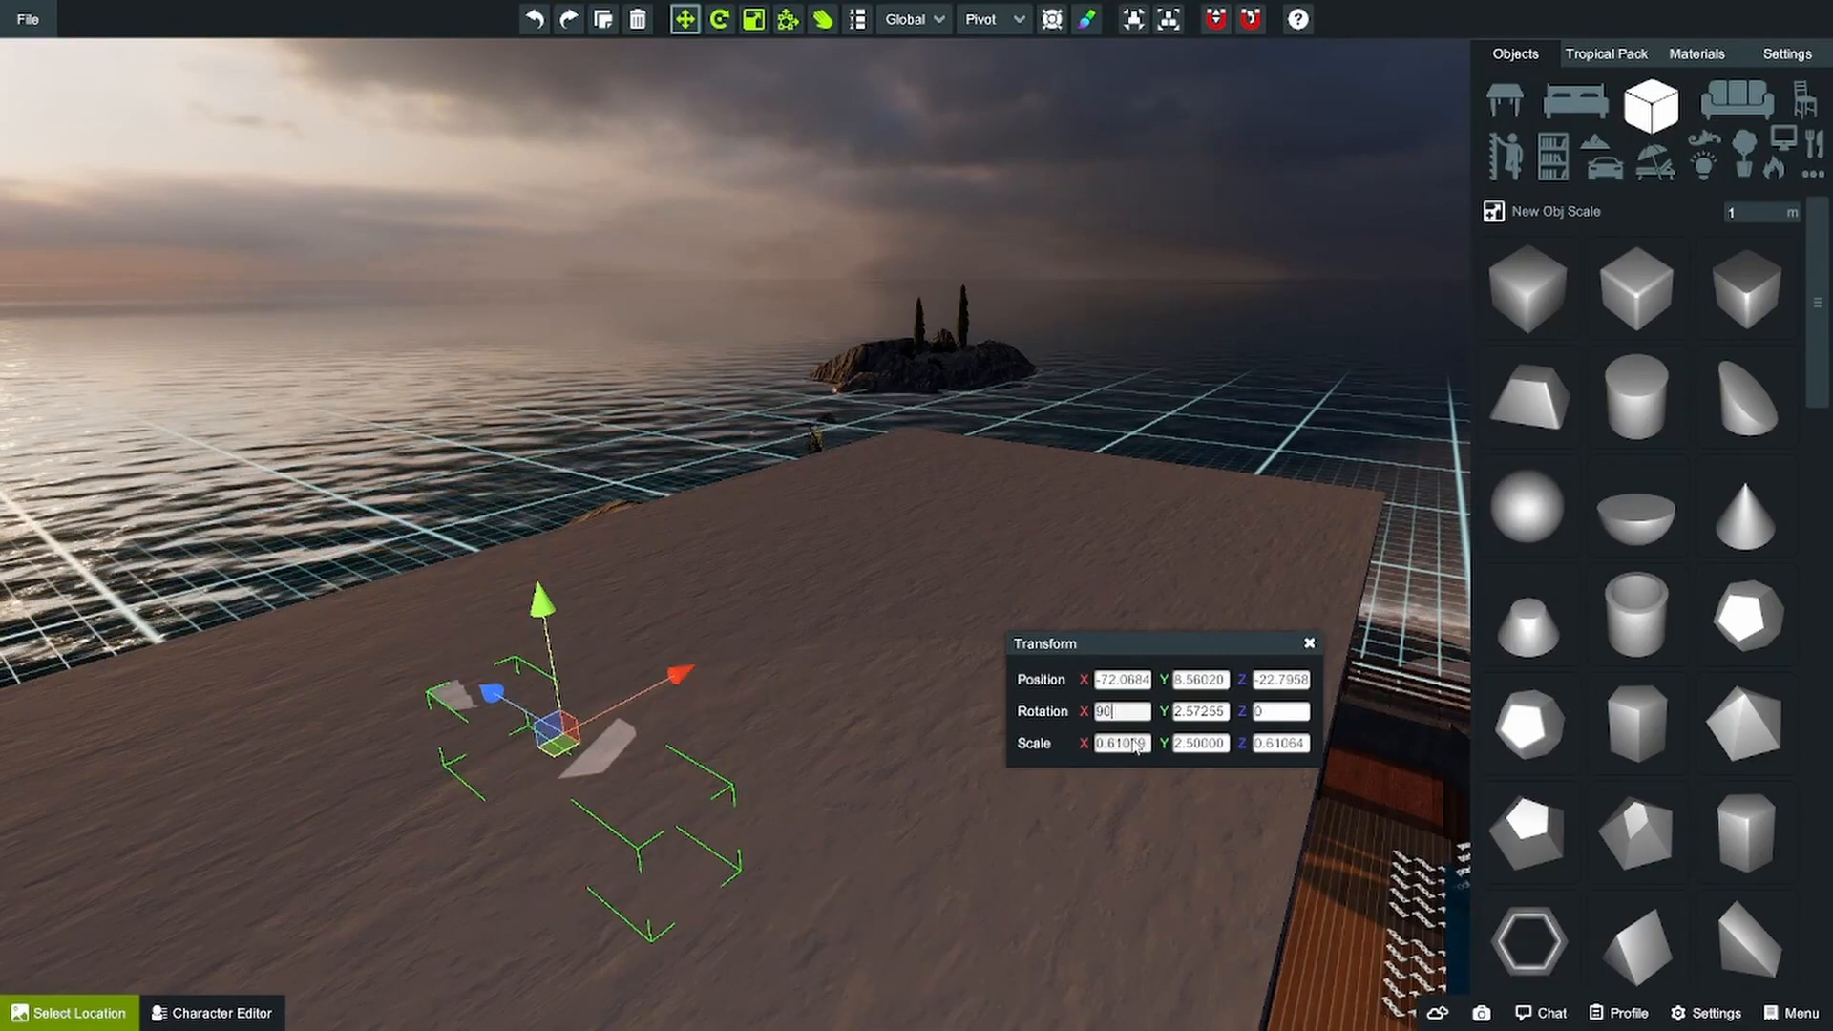
{"action": "type", "text": "270"}
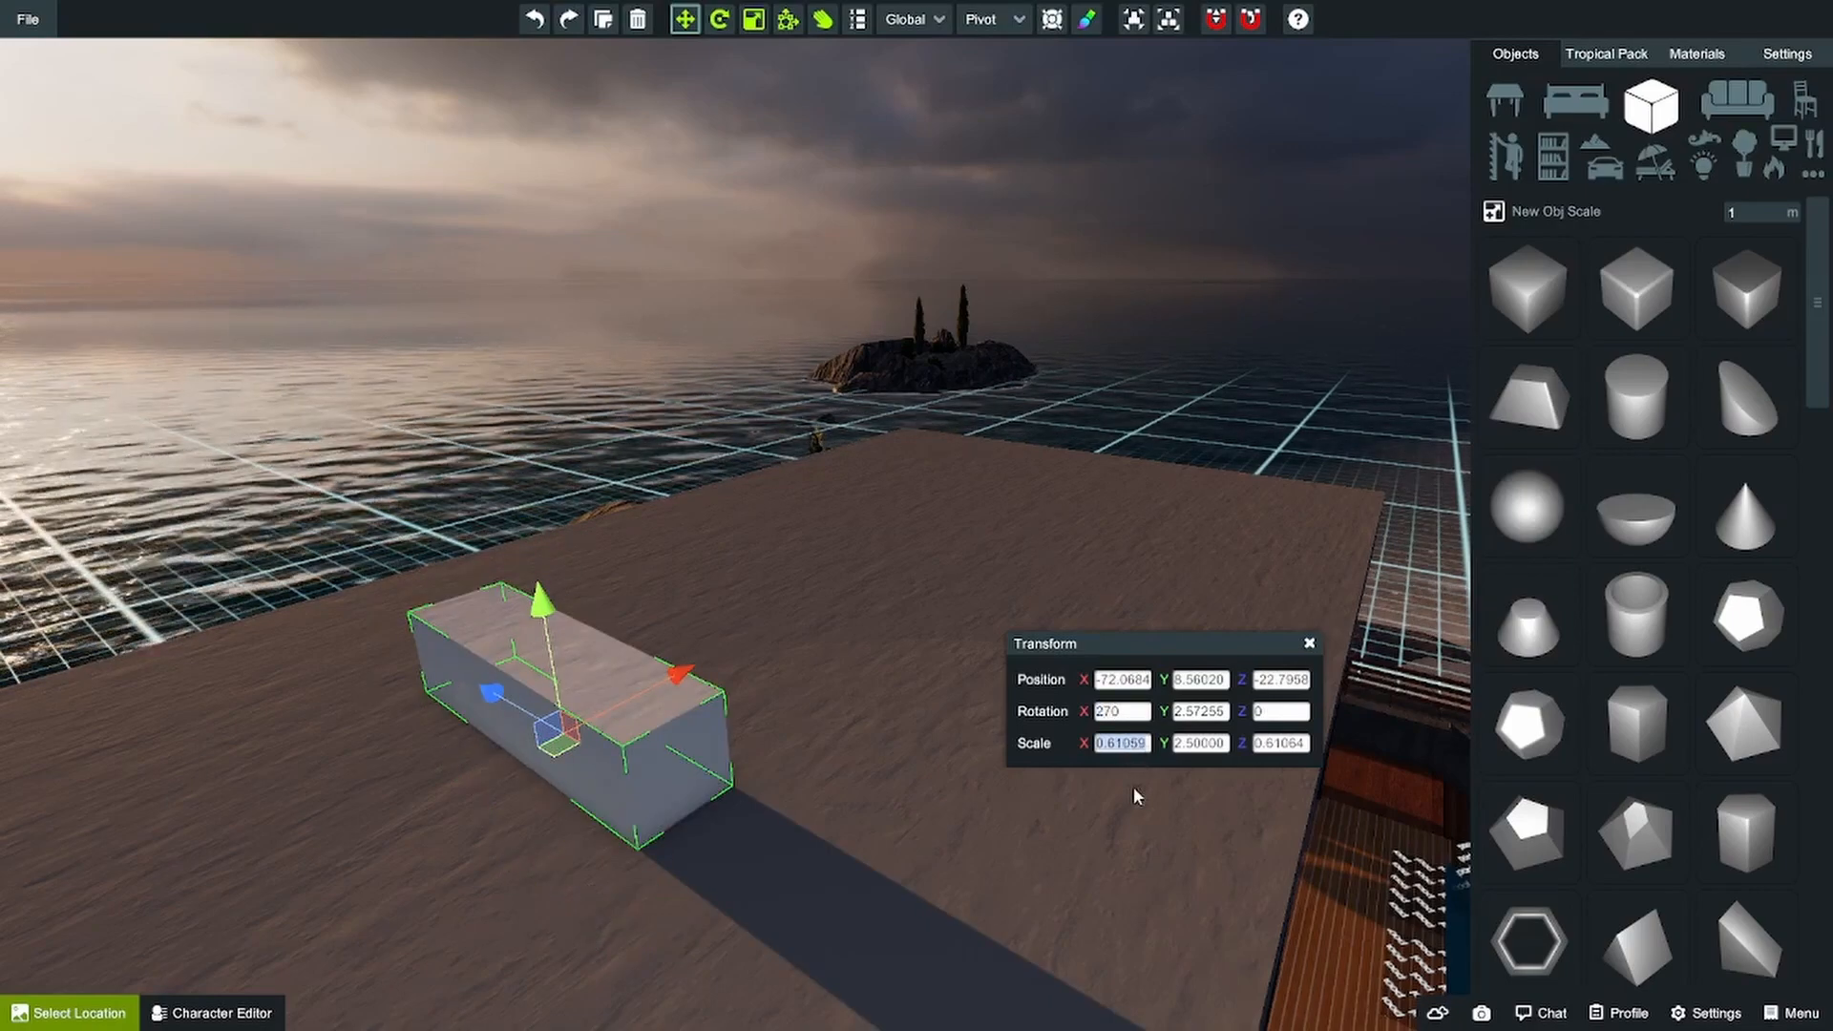
{"action": "type", "text": "1"}
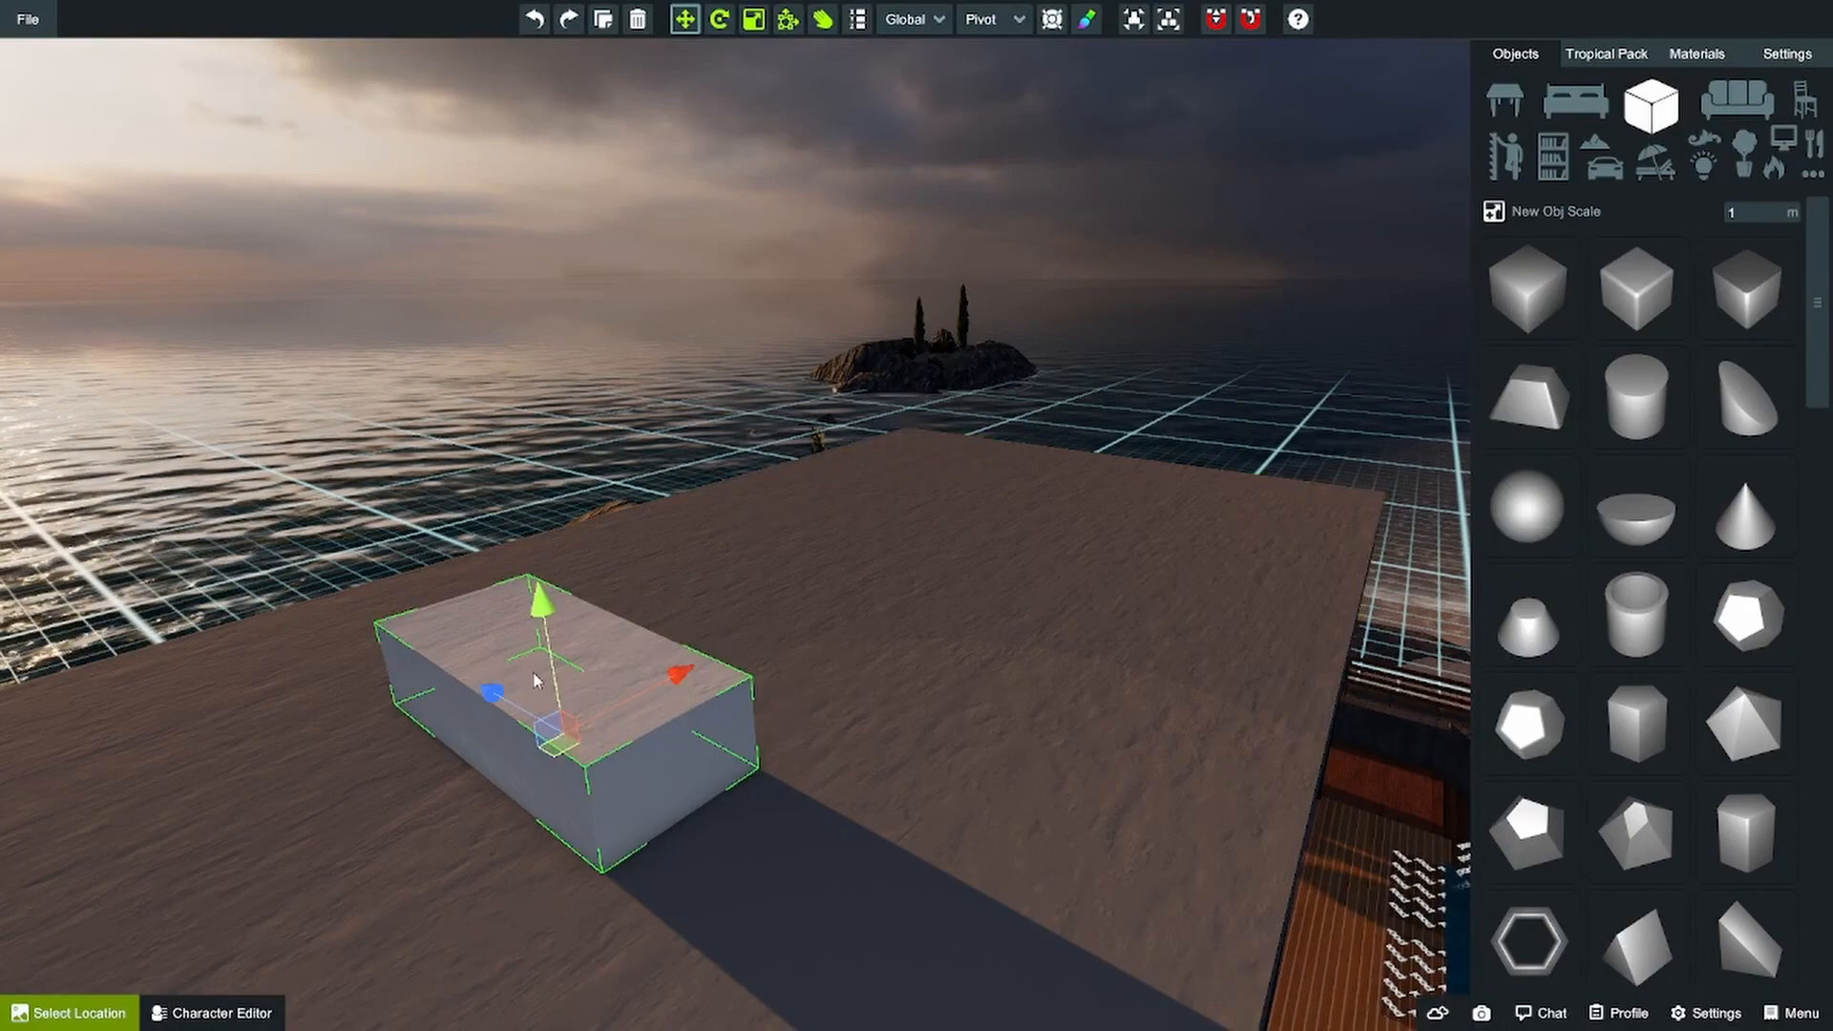
- Keep the axis orientation on Global, slide the bar across the ground, and tilt it with the Rotate tool
{"action": "left_click", "coordinate": [942, 23]}
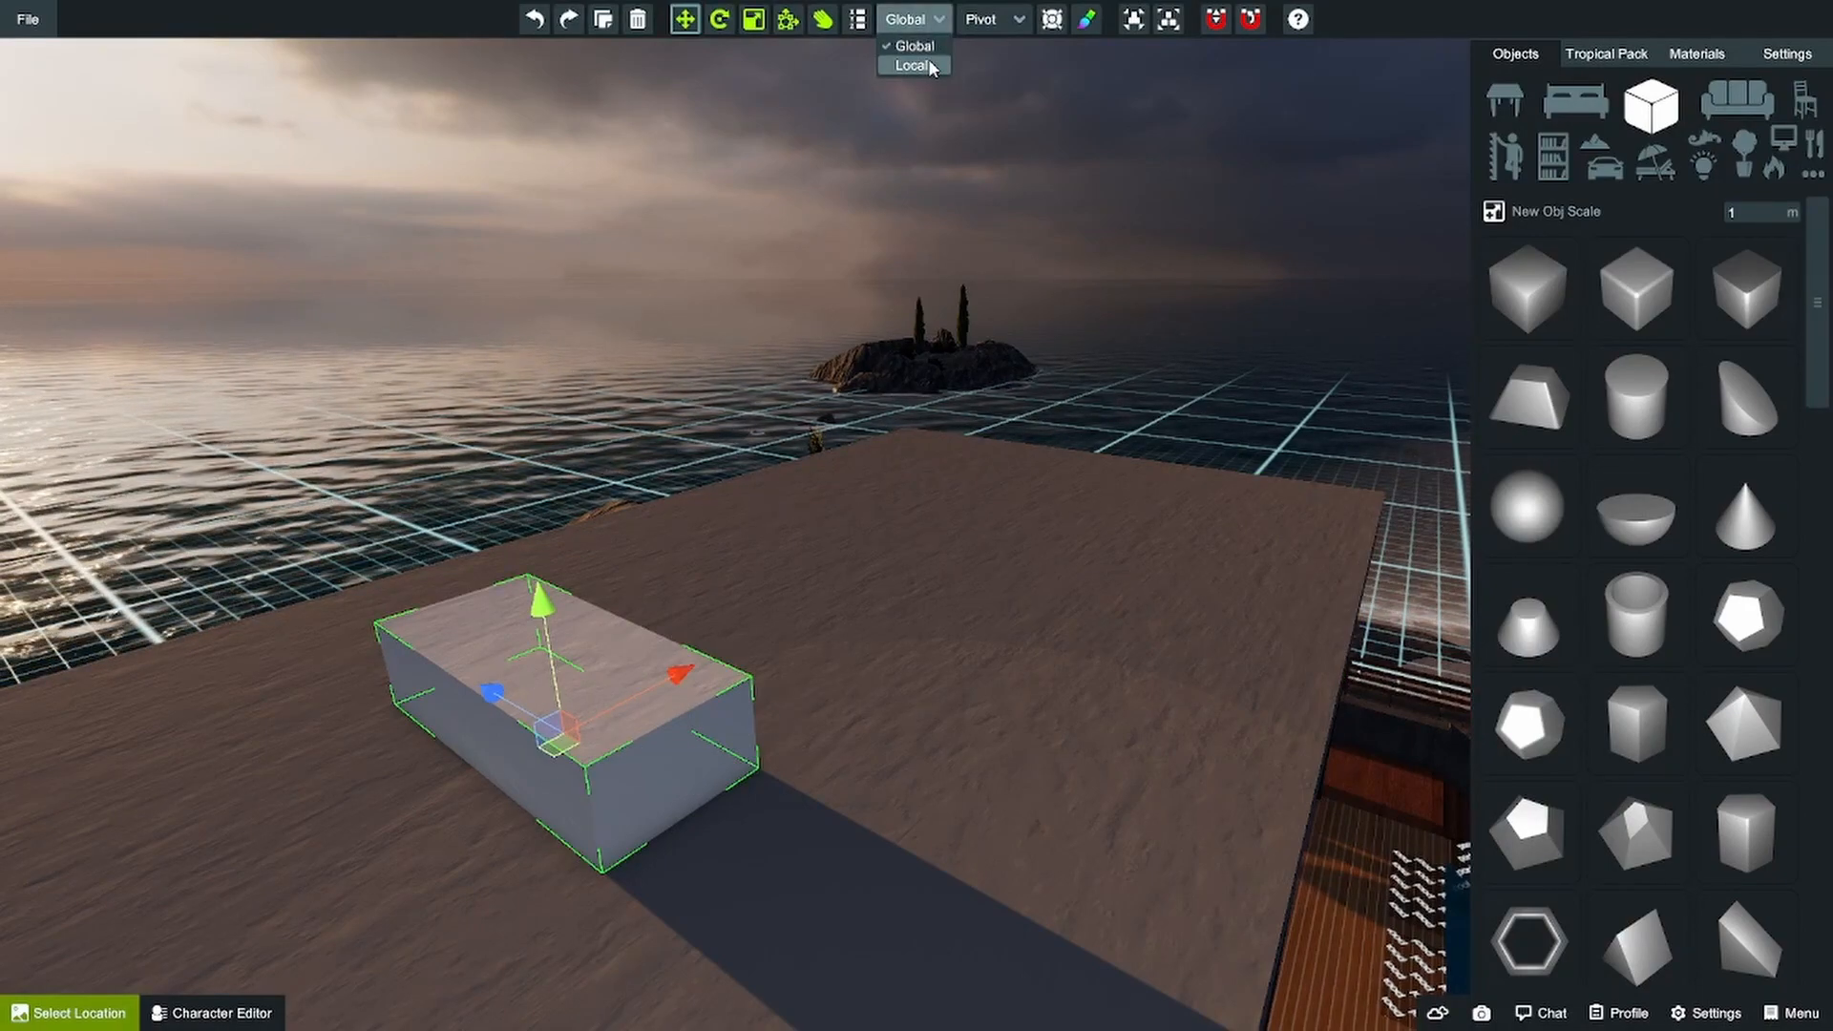
{"action": "left_click", "coordinate": [920, 42]}
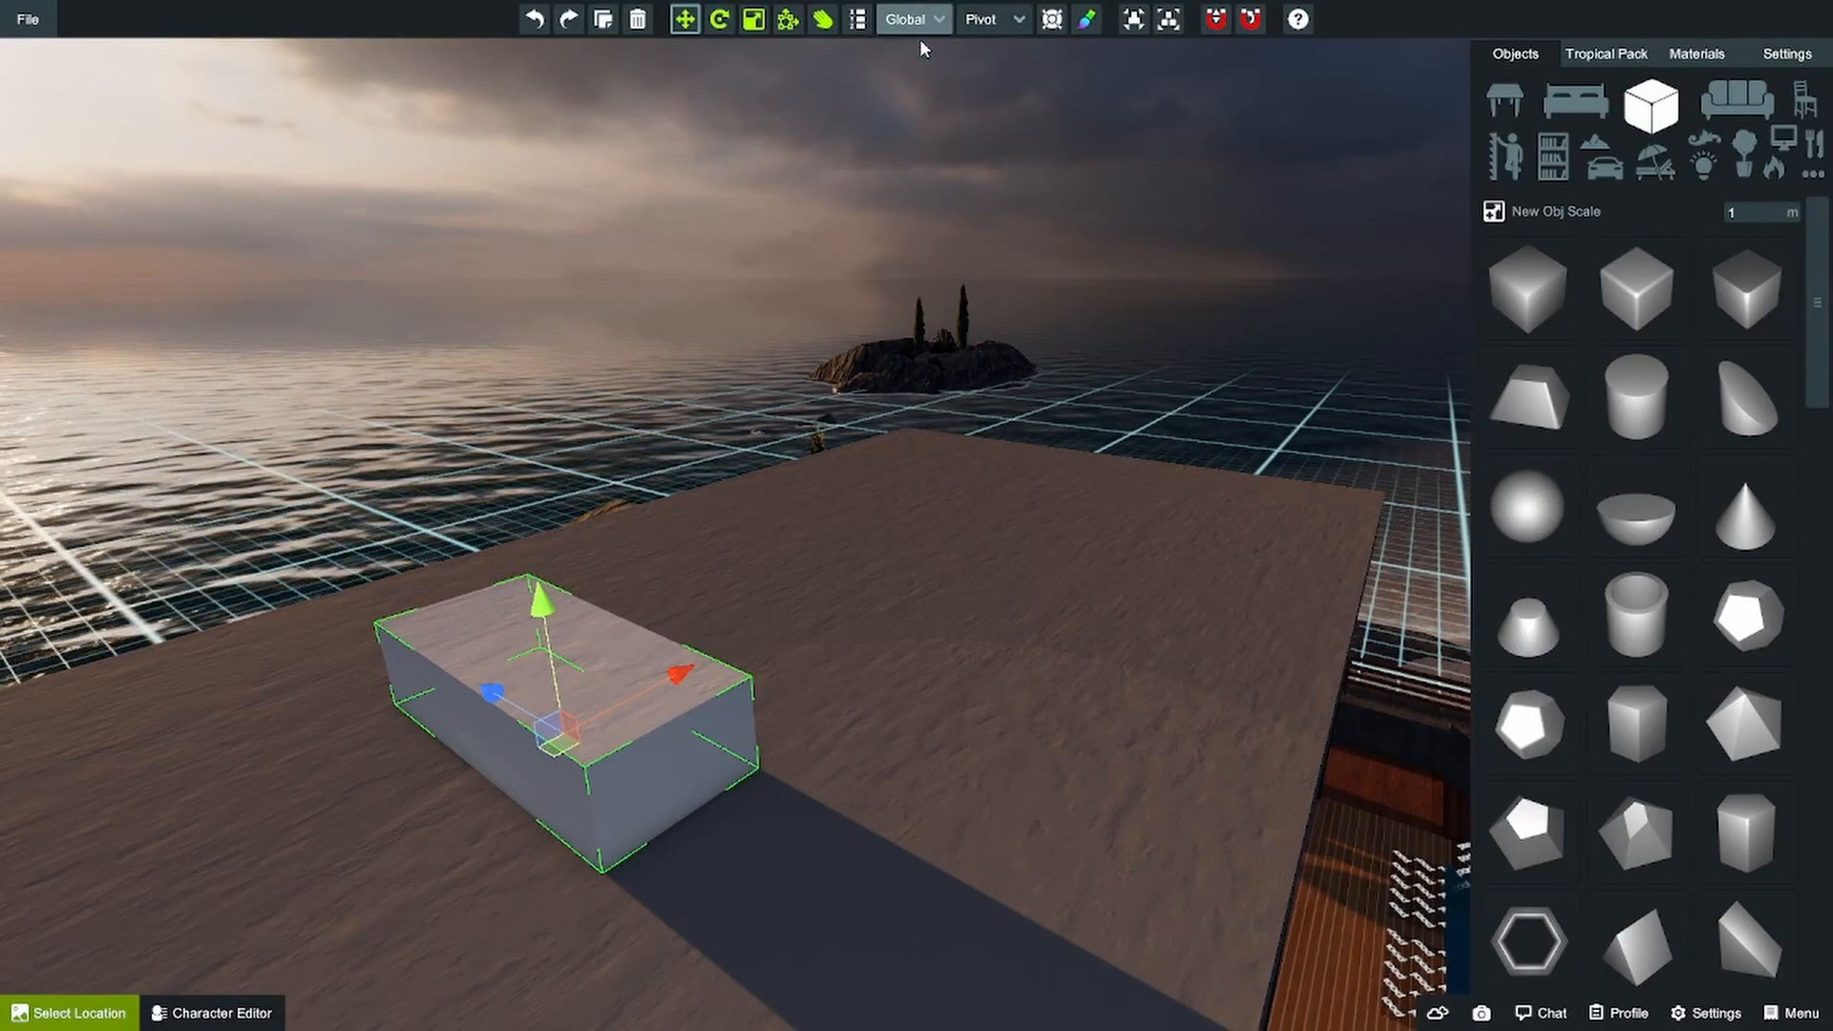
{"action": "left_click_drag", "start_coordinate": [561, 748], "coordinate": [713, 719]}
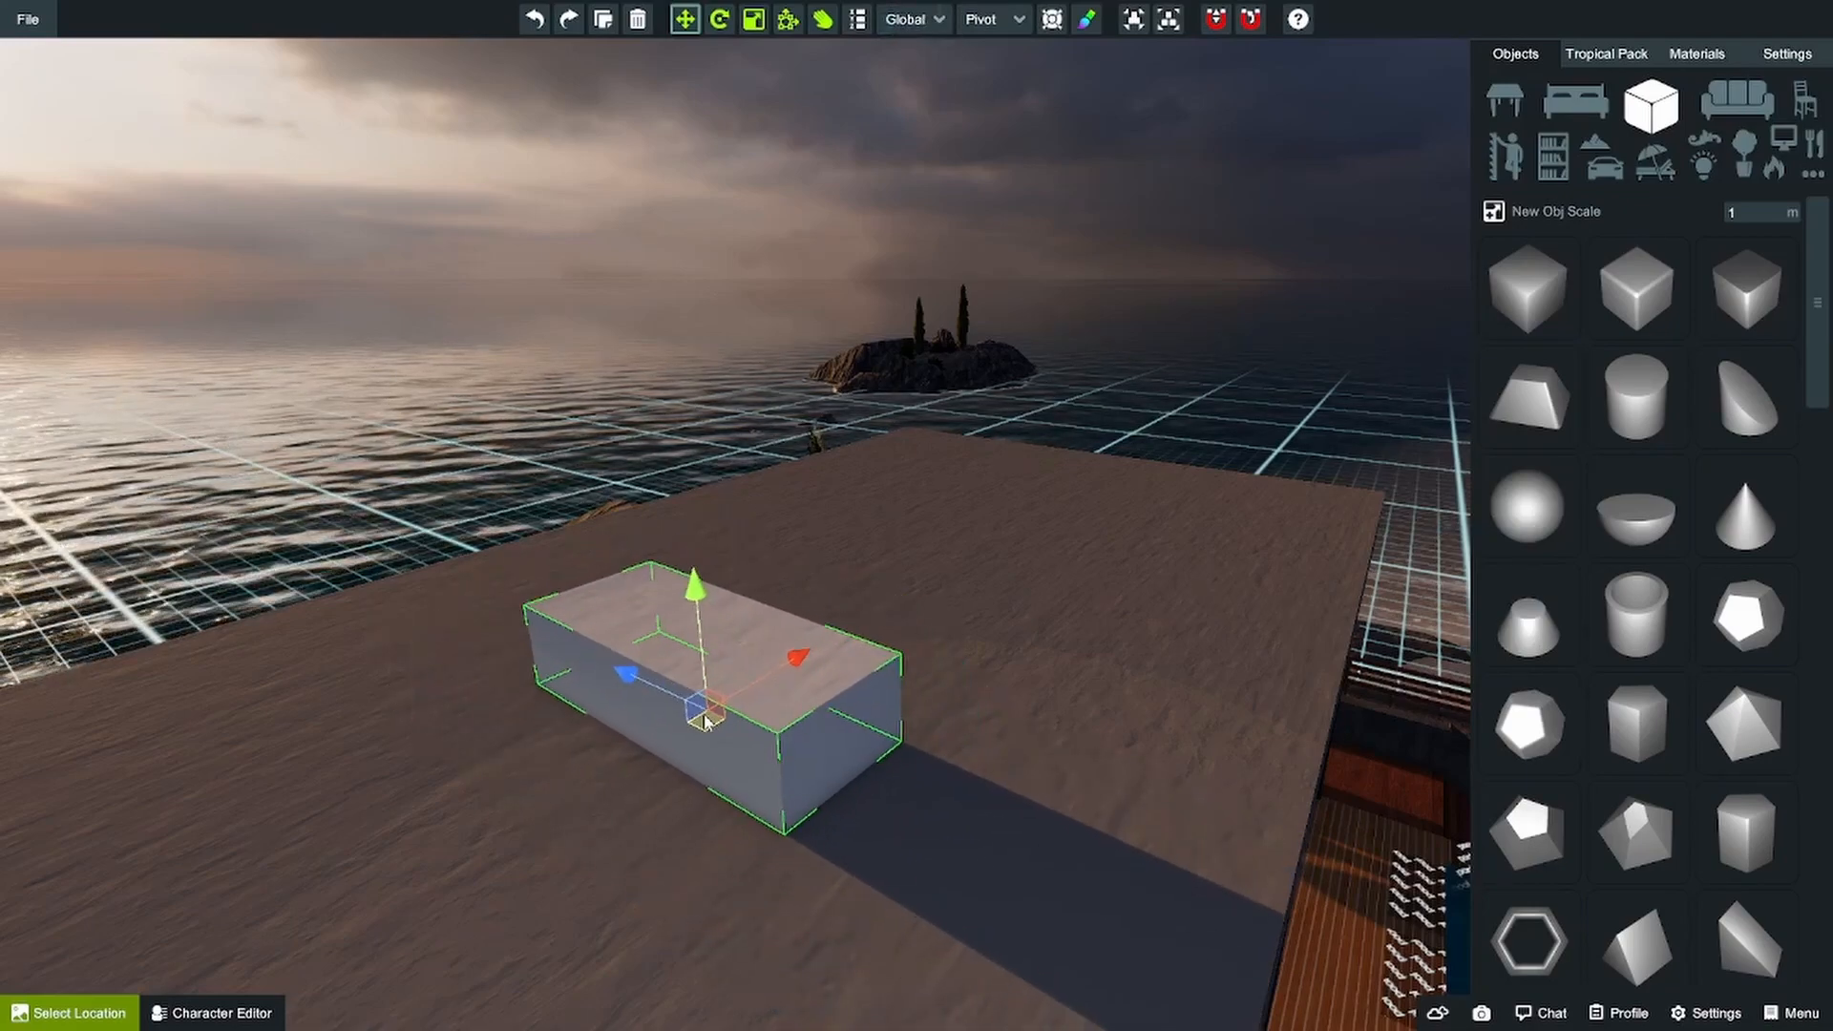
{"action": "left_click", "coordinate": [719, 19]}
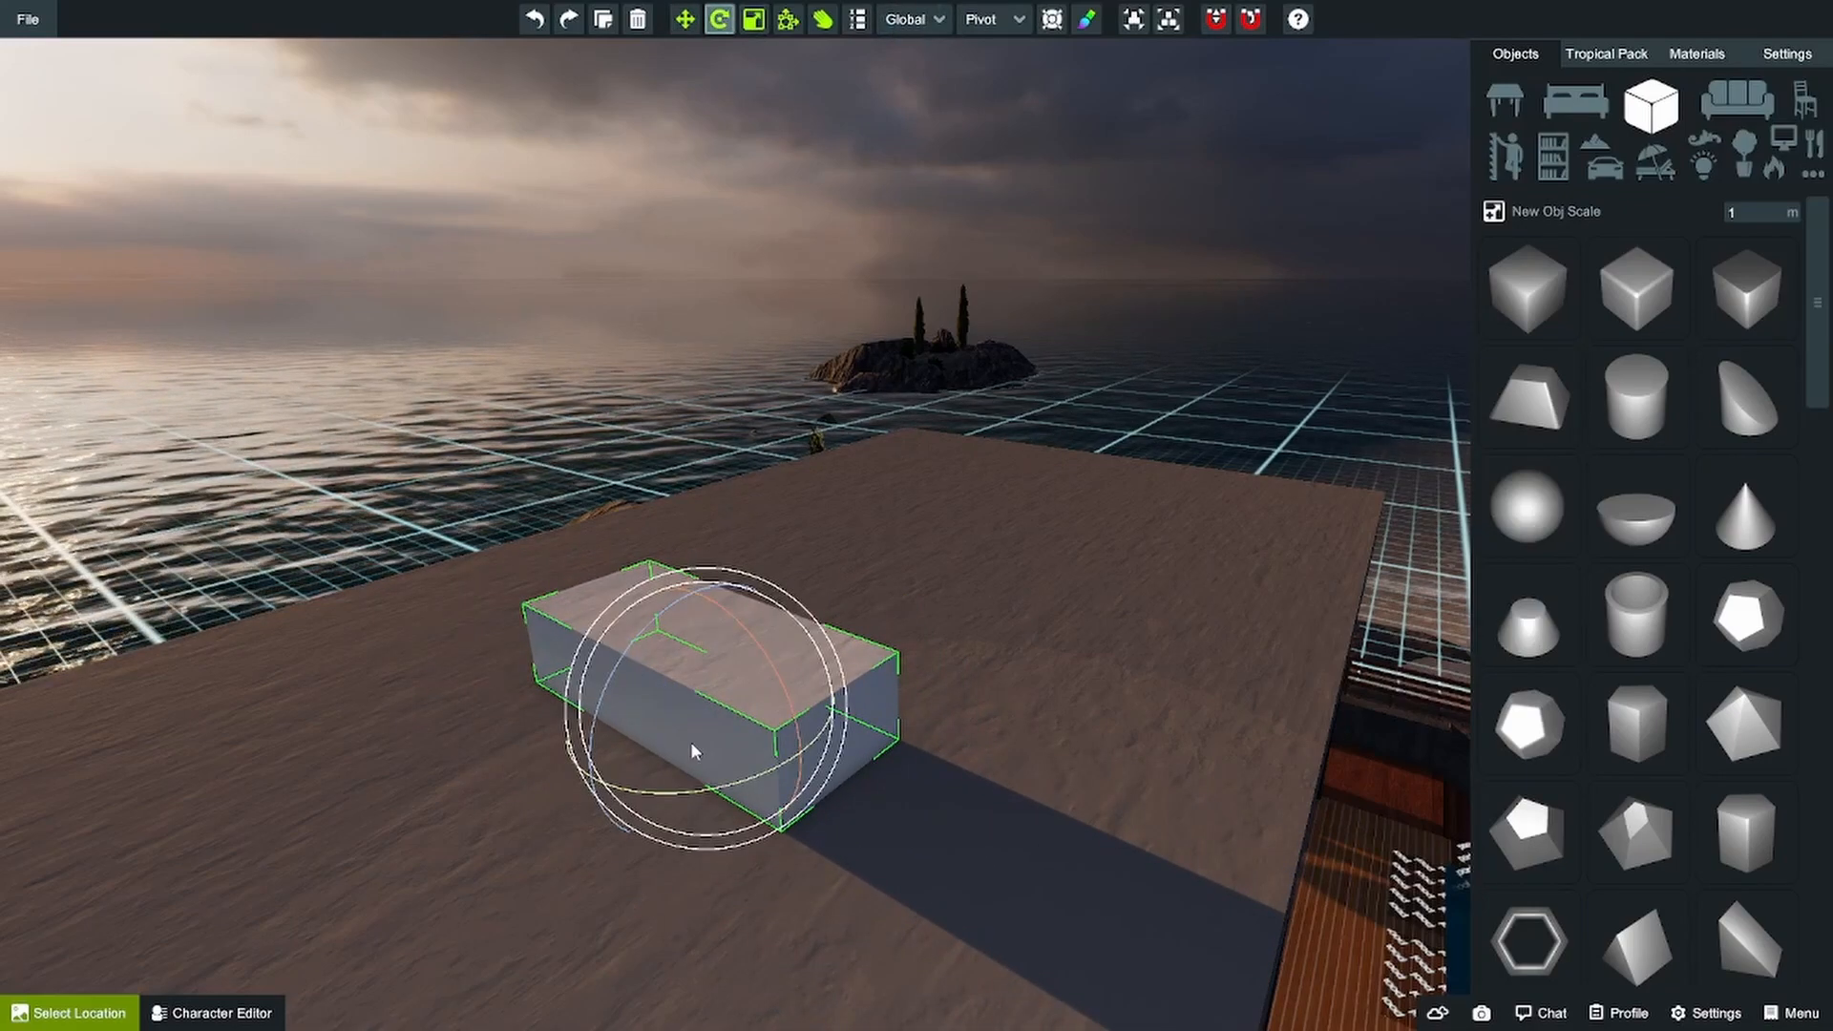
{"action": "left_click_drag", "start_coordinate": [647, 638], "coordinate": [578, 730]}
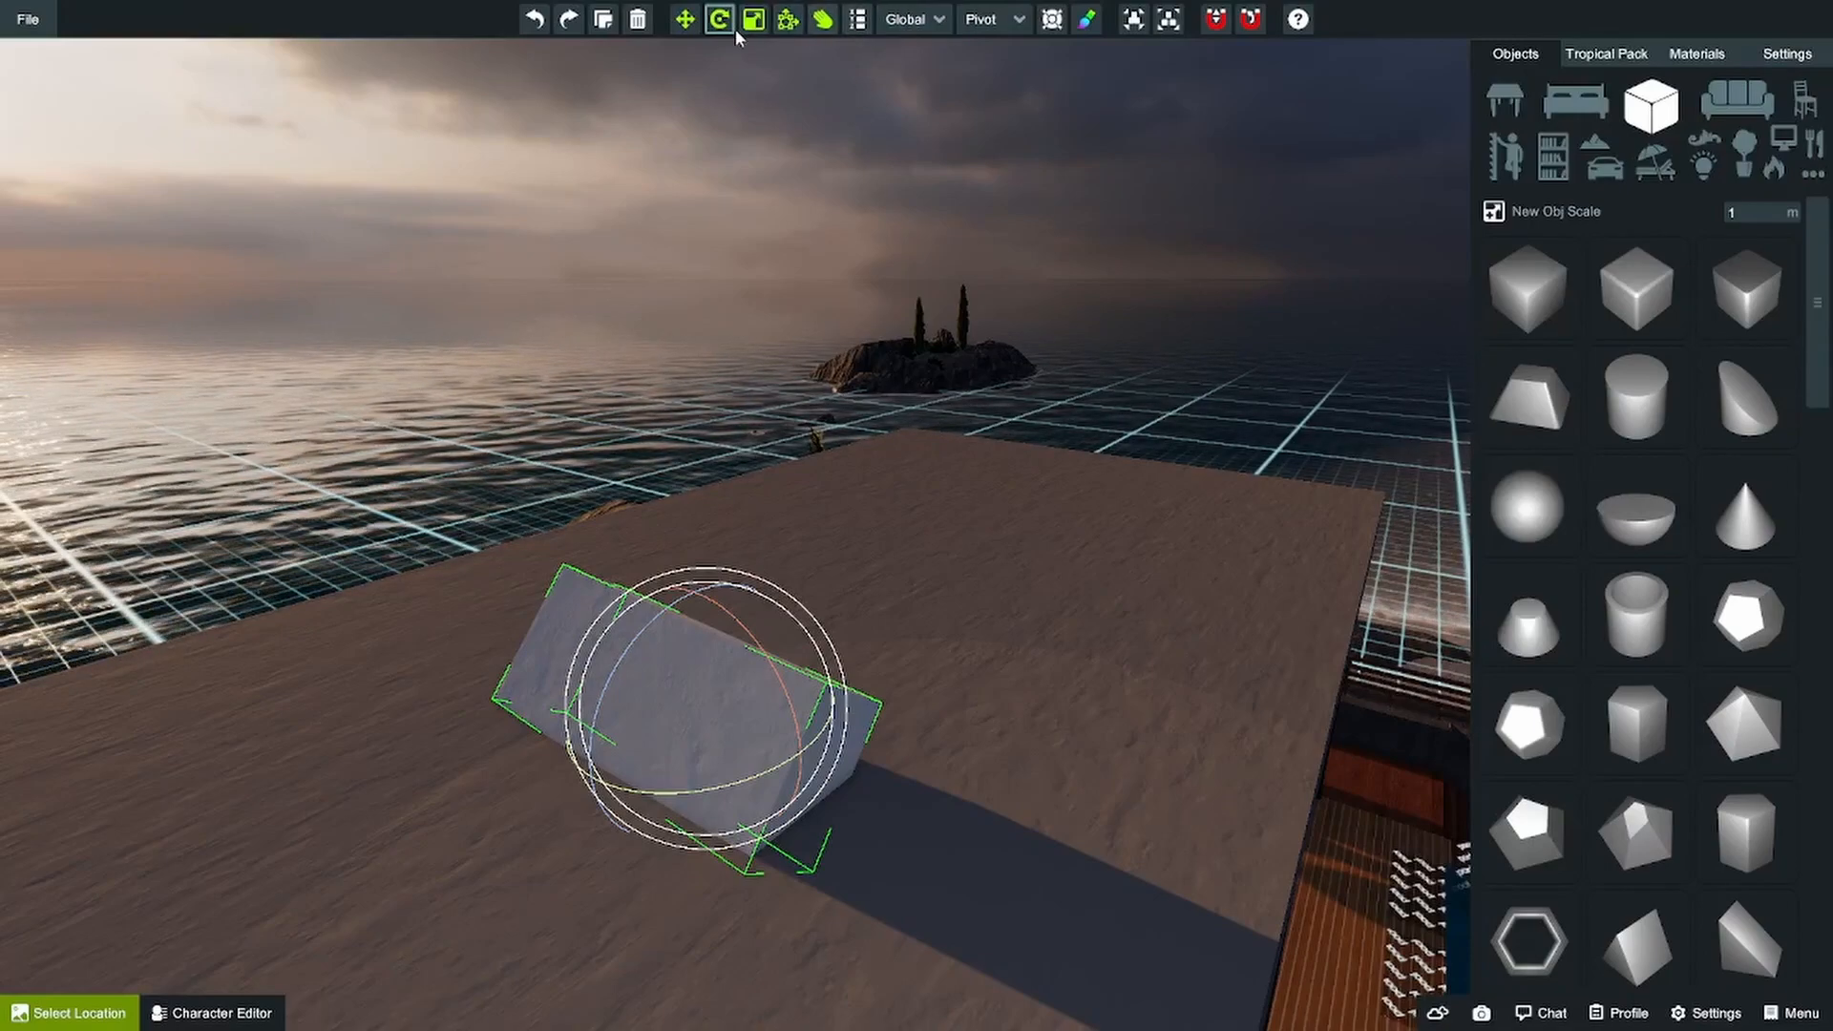
- Switch the axis orientation to Local and move the tilted bar along its own axes, lifting it off the ground
{"action": "left_click", "coordinate": [685, 19]}
{"action": "left_click", "coordinate": [912, 19]}
{"action": "left_click", "coordinate": [903, 69]}
{"action": "left_click_drag", "start_coordinate": [602, 687], "coordinate": [482, 654]}
{"action": "left_click_drag", "start_coordinate": [666, 564], "coordinate": [723, 449]}
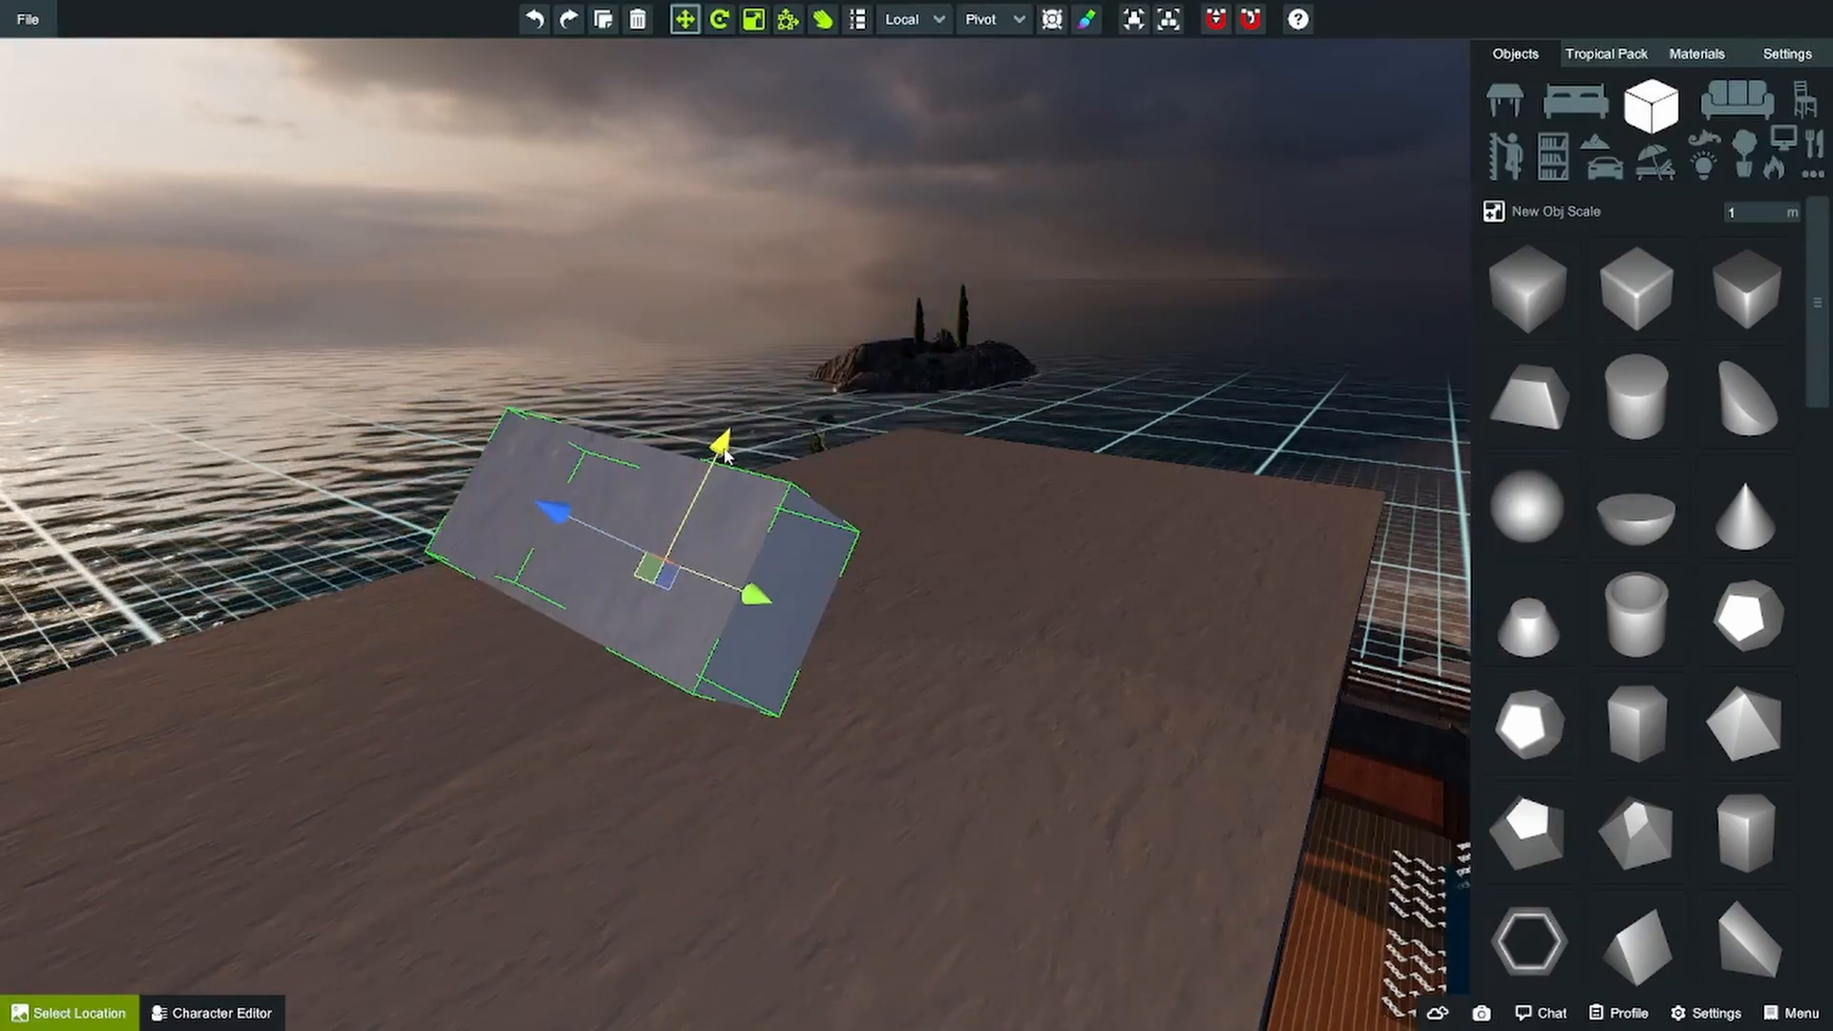
- Return to Global orientation, move the bar along the red axis, and rotate it about a global axis
{"action": "left_click", "coordinate": [912, 21]}
{"action": "left_click", "coordinate": [915, 46]}
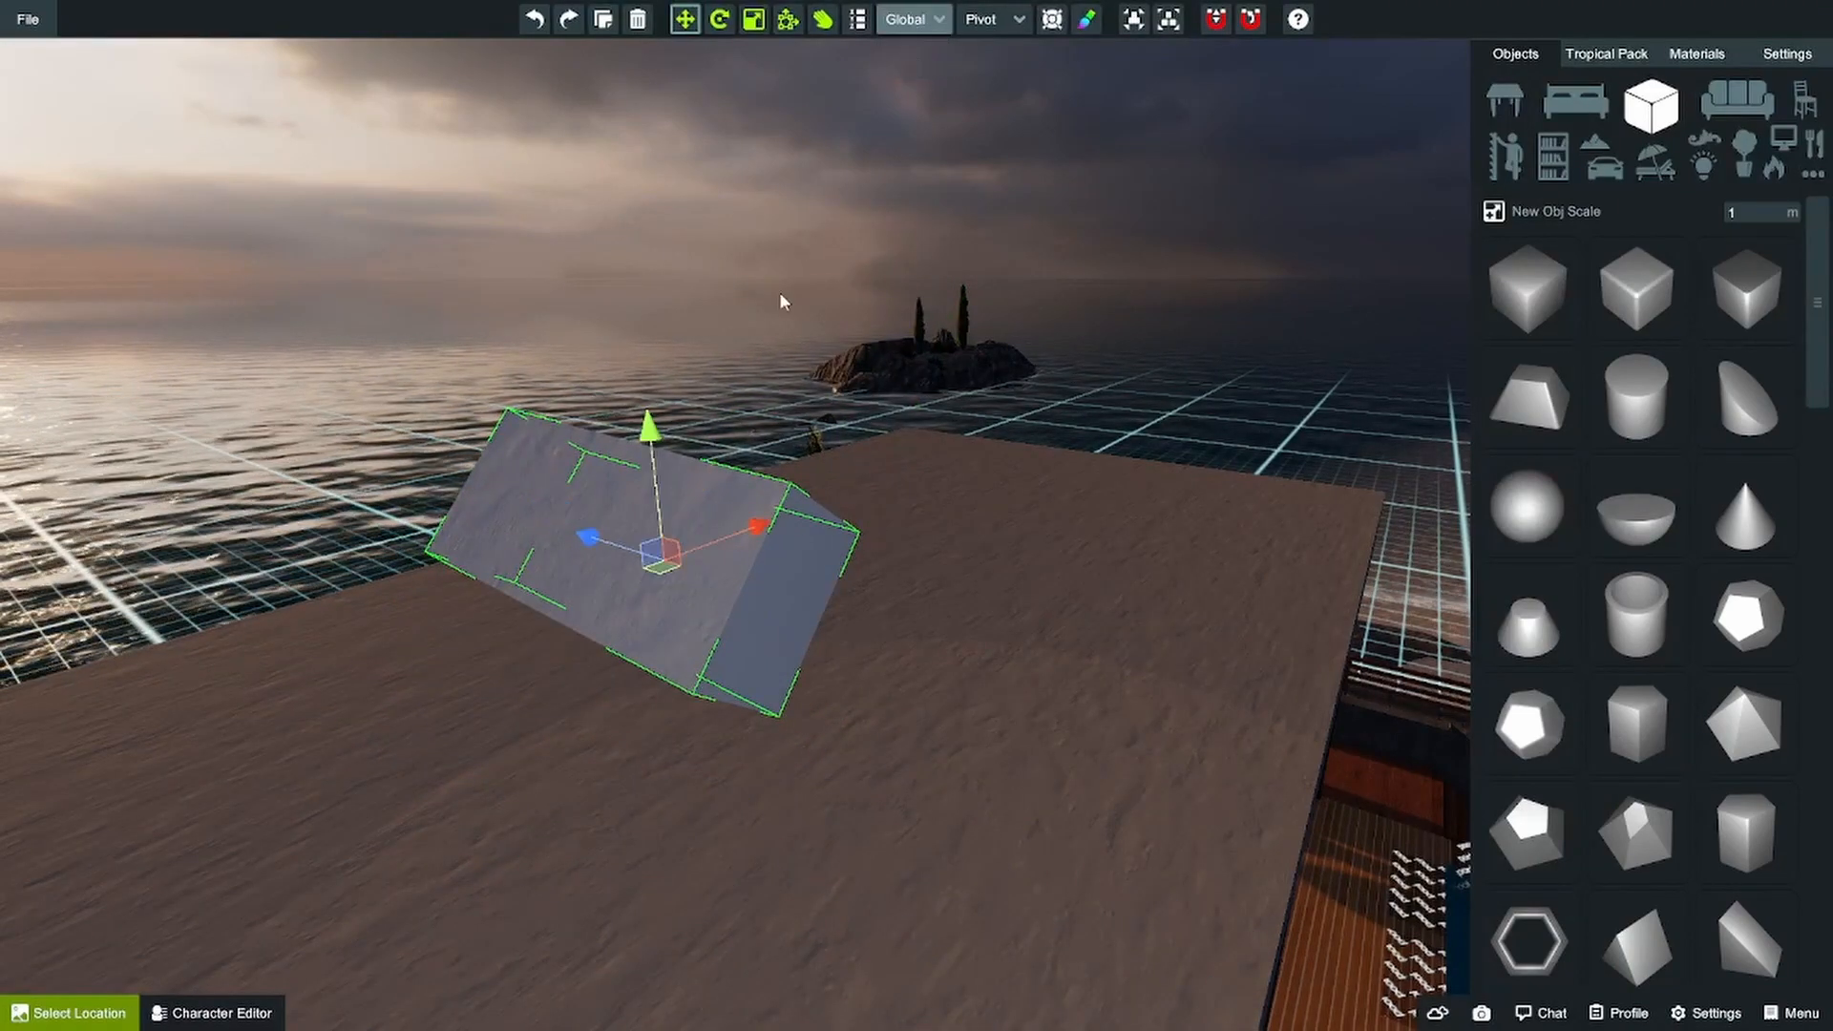
{"action": "left_click_drag", "start_coordinate": [761, 531], "coordinate": [701, 546]}
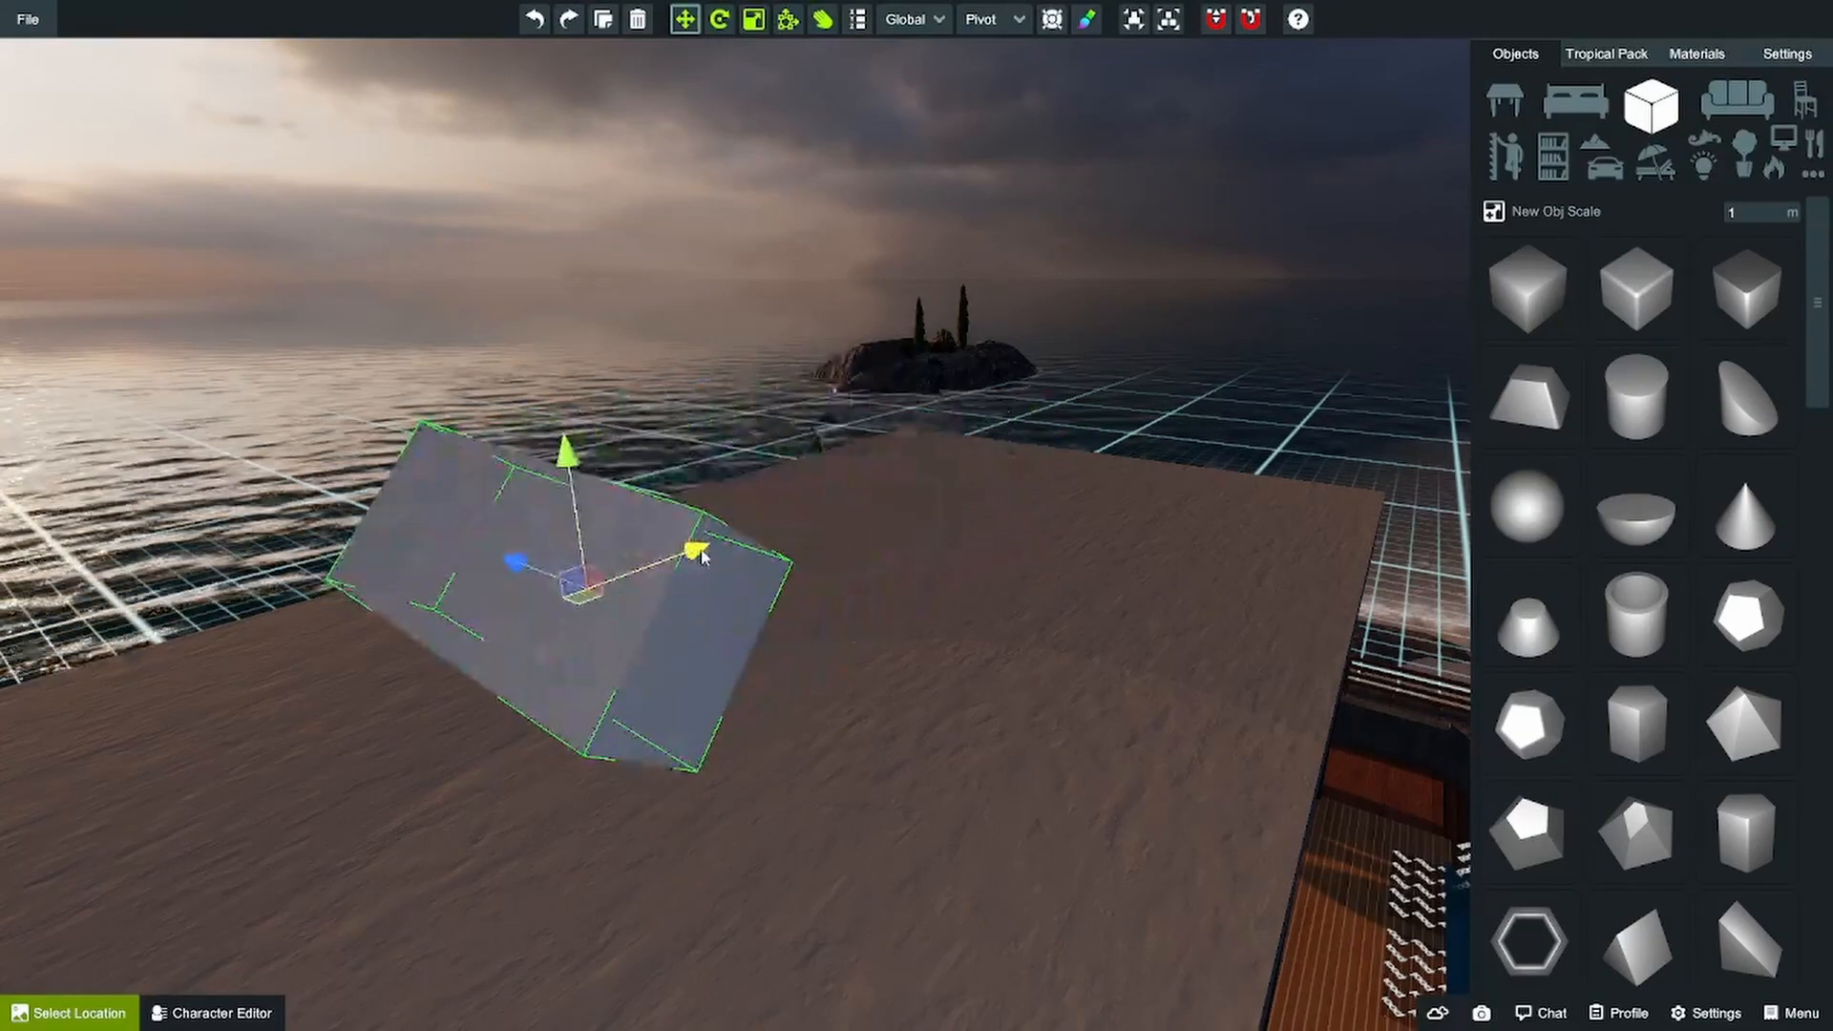
{"action": "left_click", "coordinate": [719, 19]}
{"action": "left_click_drag", "start_coordinate": [530, 478], "coordinate": [956, 293]}
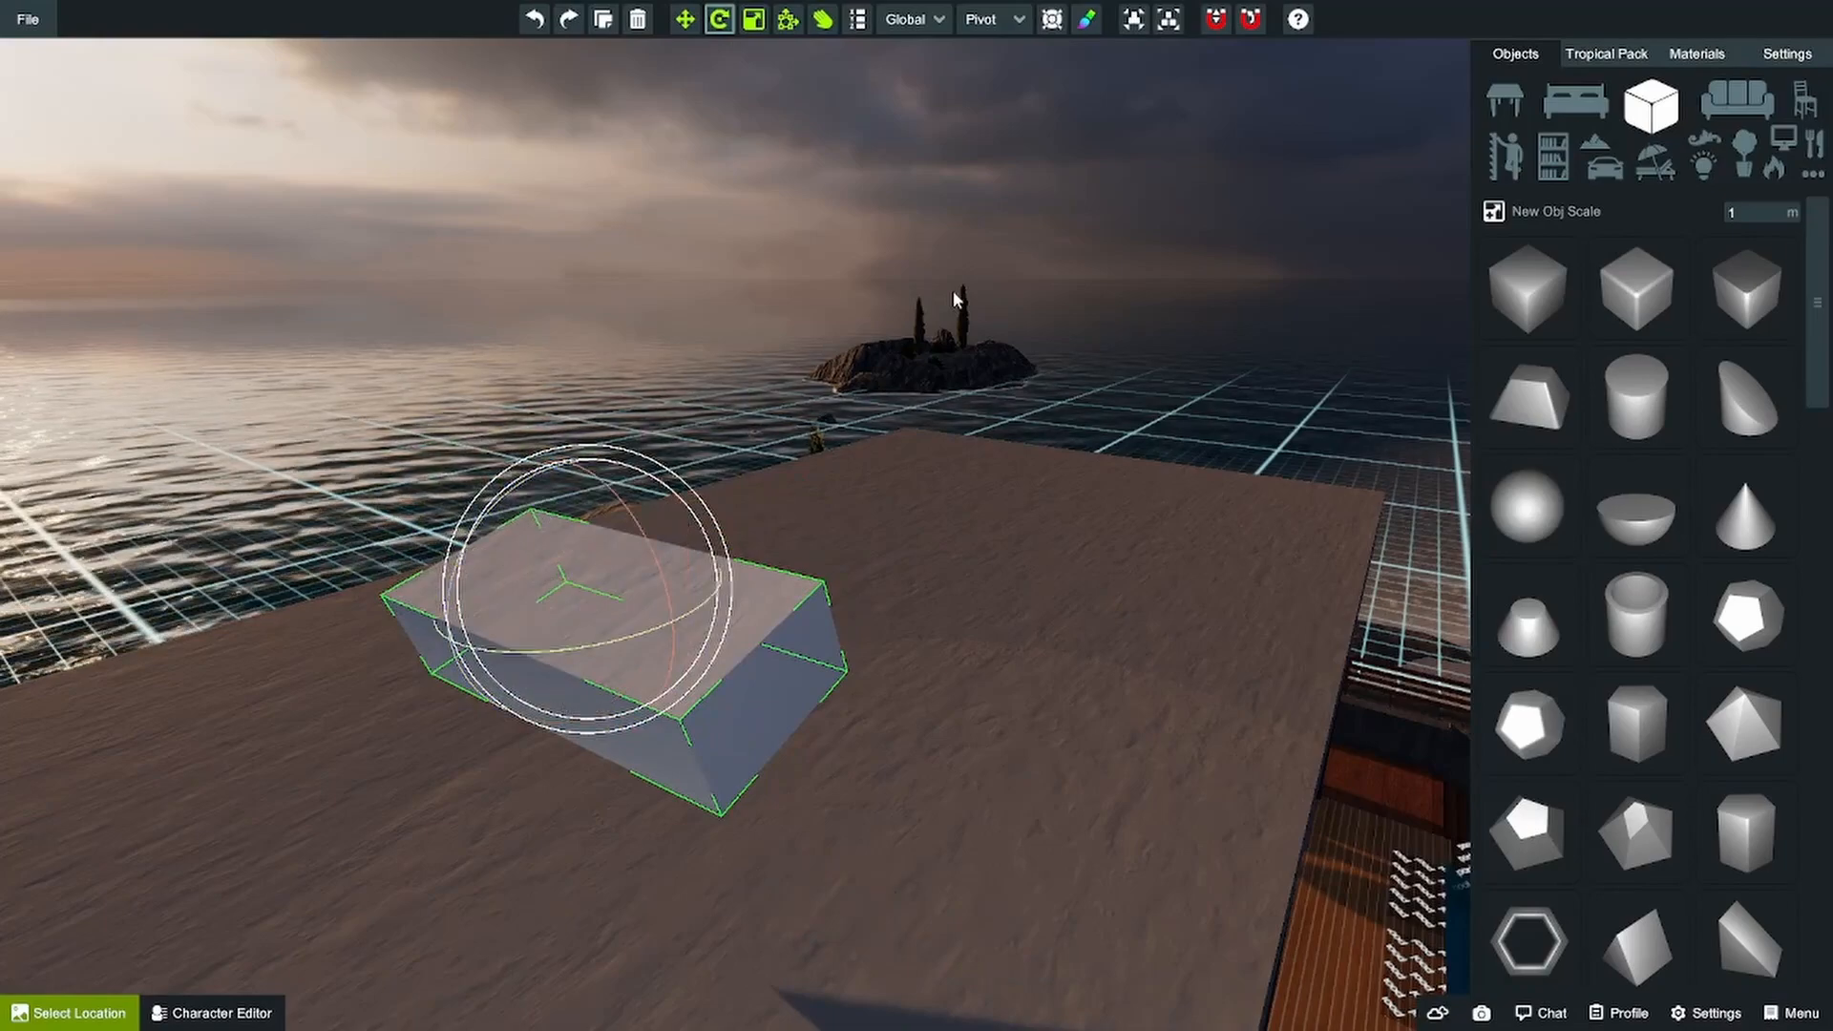
- Switch to Local orientation and rotate the bar about its own axes until it stands upright
{"action": "left_click", "coordinate": [901, 19]}
{"action": "left_click", "coordinate": [907, 67]}
{"action": "left_click_drag", "start_coordinate": [569, 485], "coordinate": [1195, 238]}
{"action": "left_click_drag", "start_coordinate": [651, 518], "coordinate": [838, 491]}
- Set the orientation back to Global and rotate the upright bar about the global red axis
{"action": "left_click", "coordinate": [905, 21]}
{"action": "left_click", "coordinate": [912, 46]}
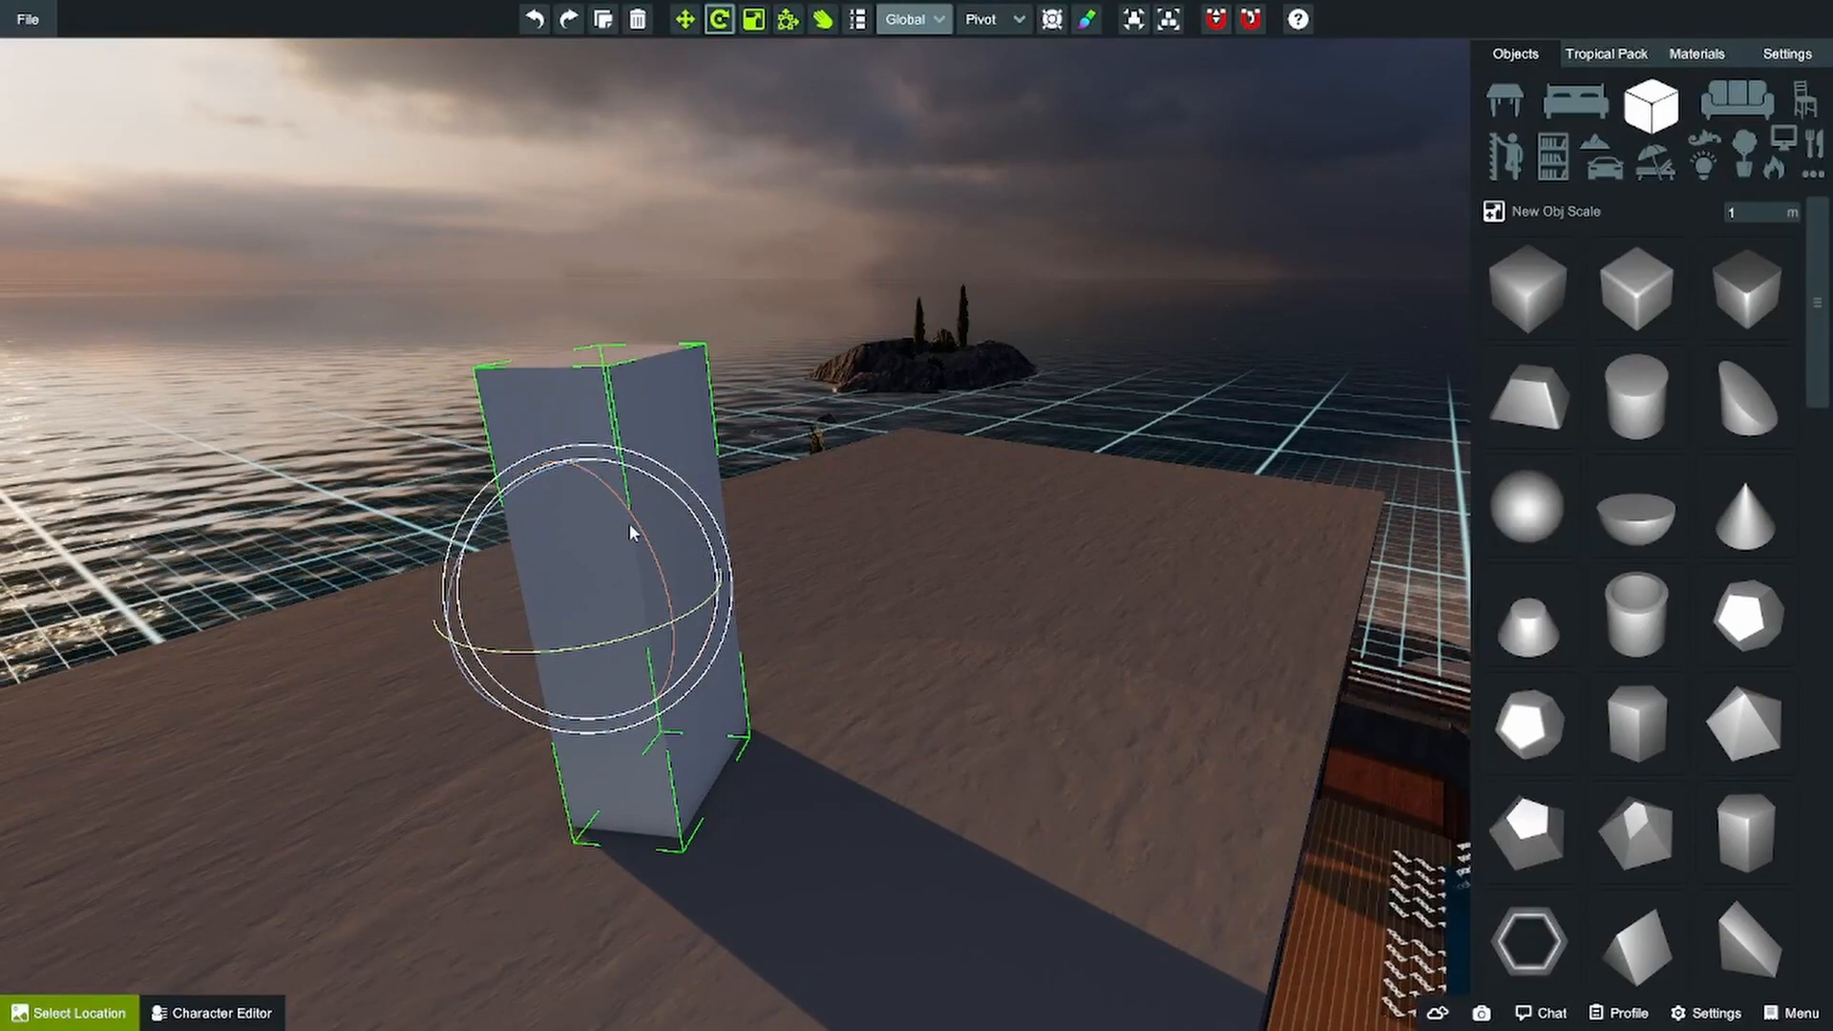
{"action": "left_click_drag", "start_coordinate": [631, 525], "coordinate": [693, 359]}
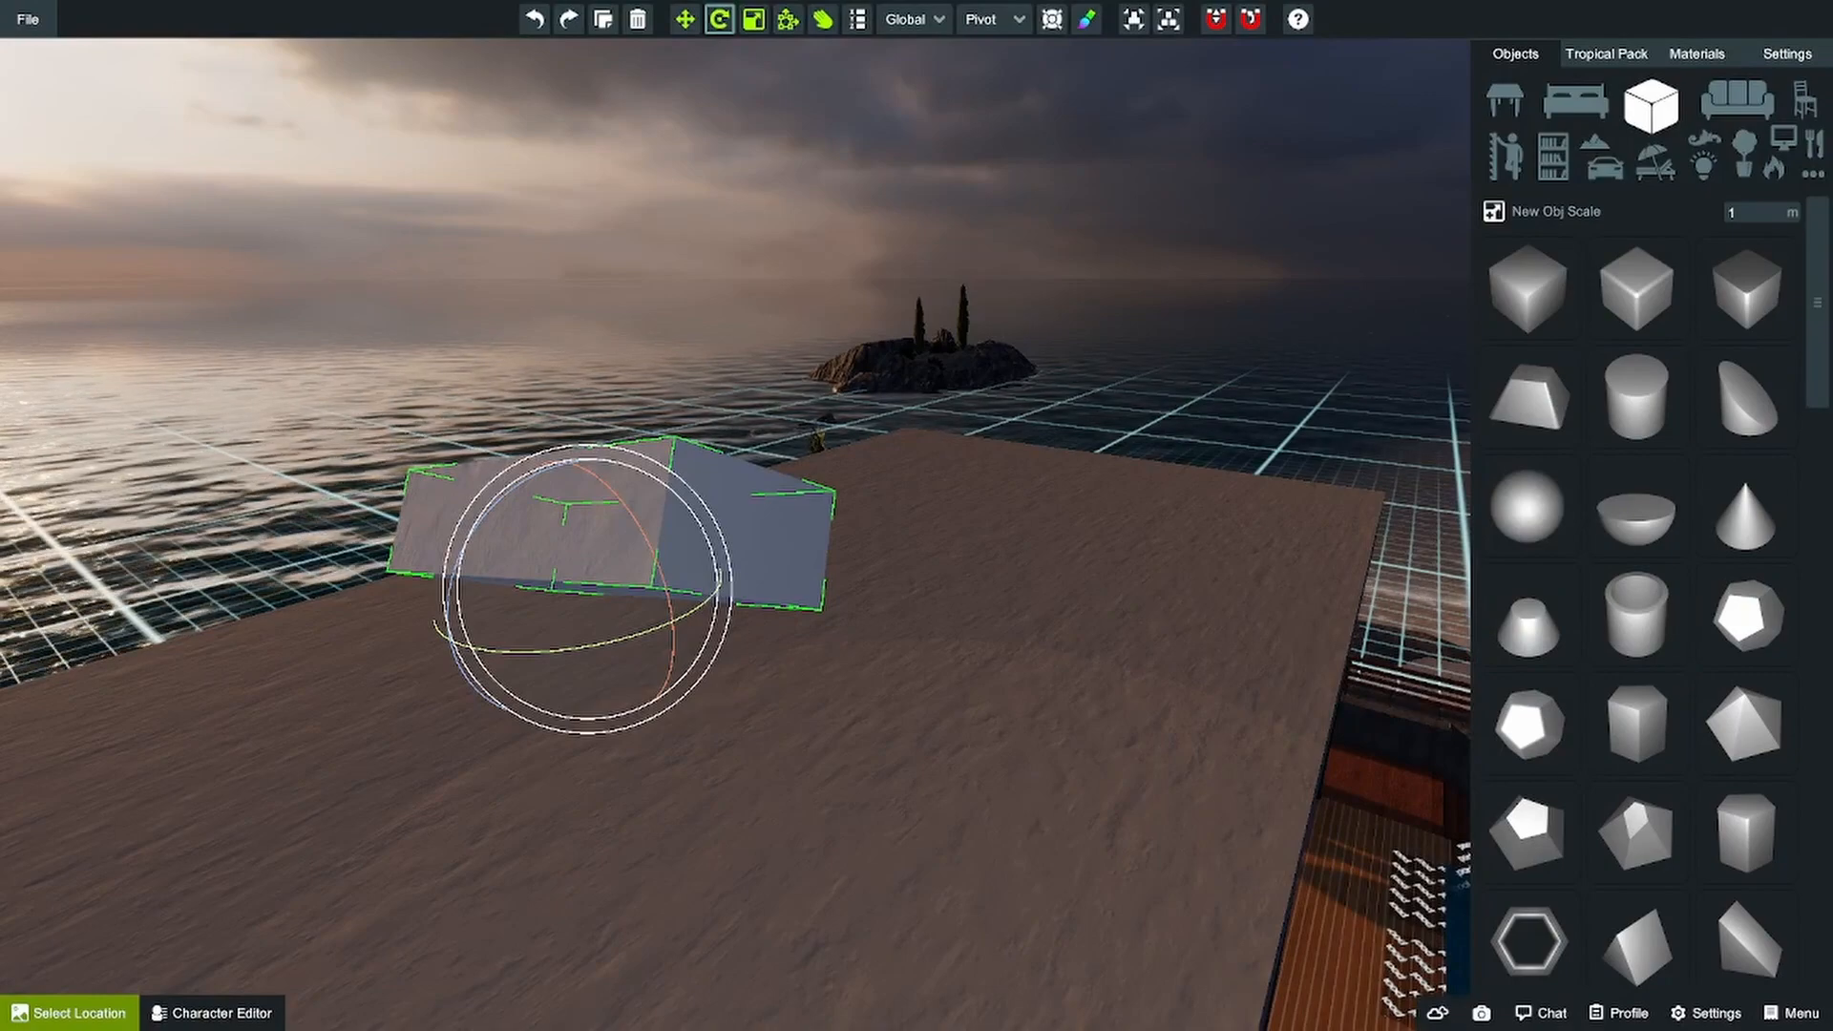
- Reselect the bar and delete it
{"action": "left_click", "coordinate": [844, 566]}
{"action": "left_click", "coordinate": [712, 548]}
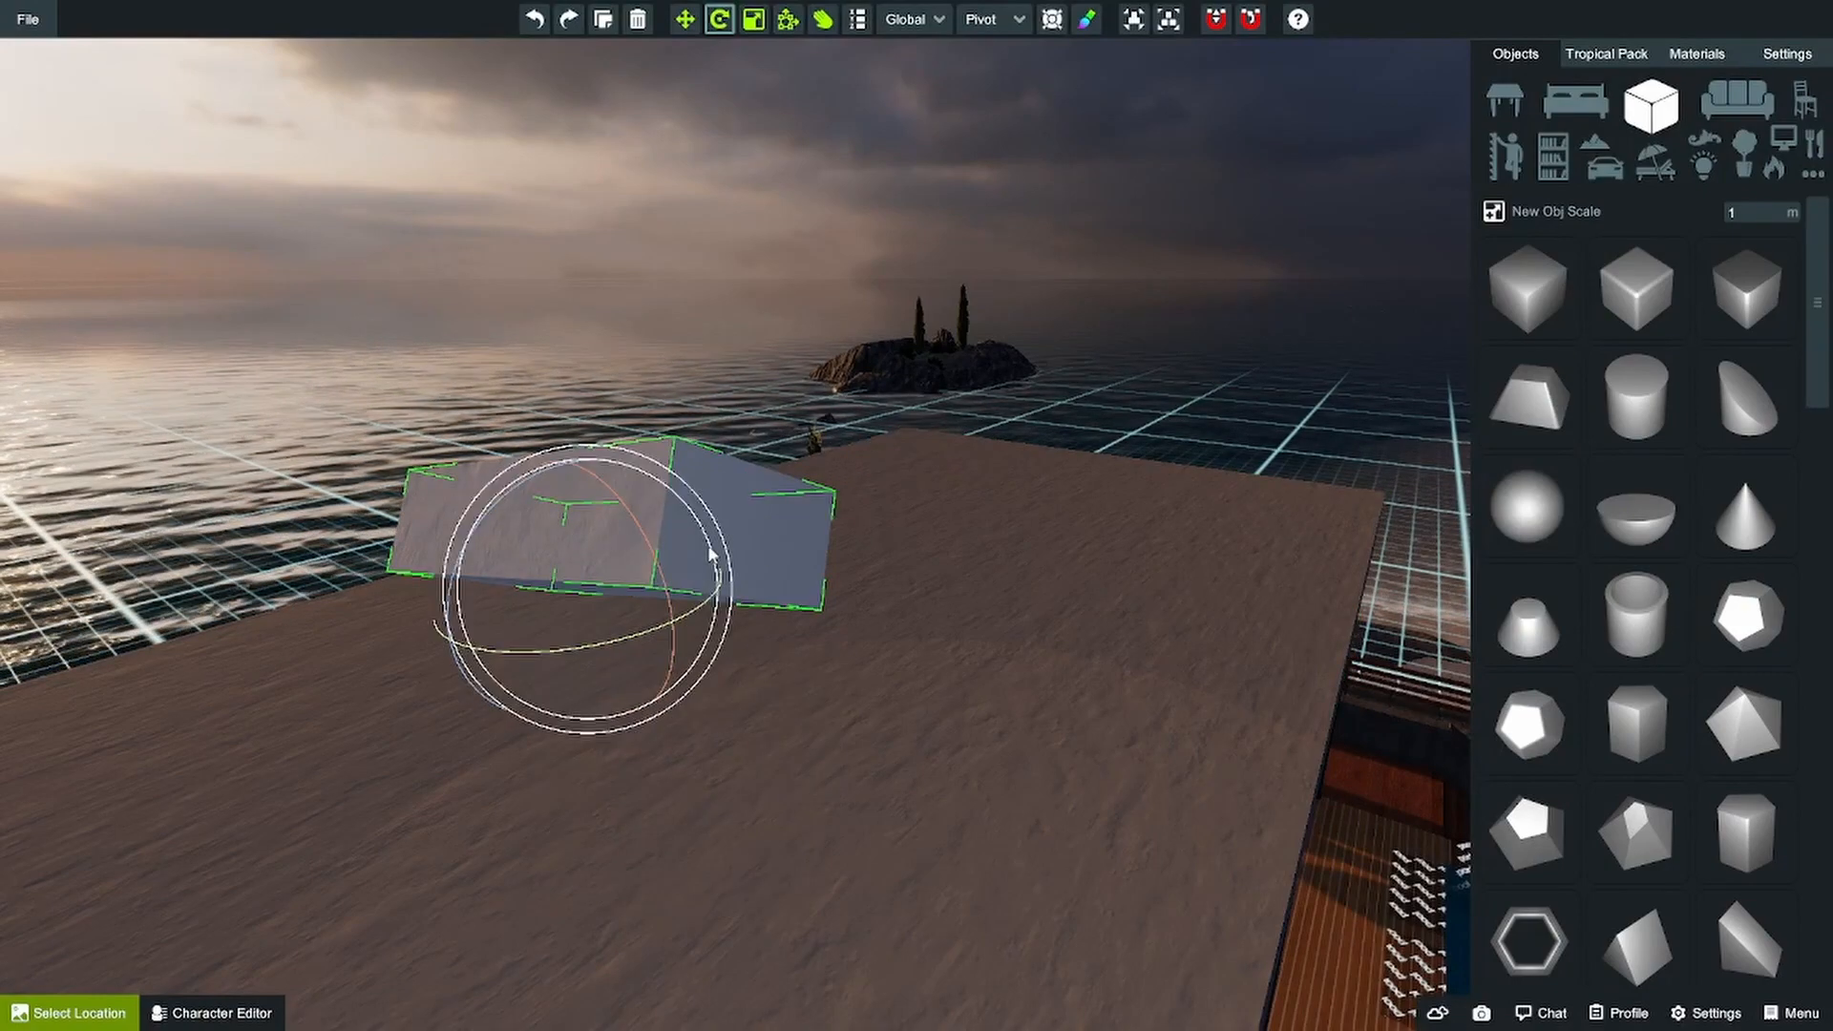
{"action": "key", "text": "Delete"}
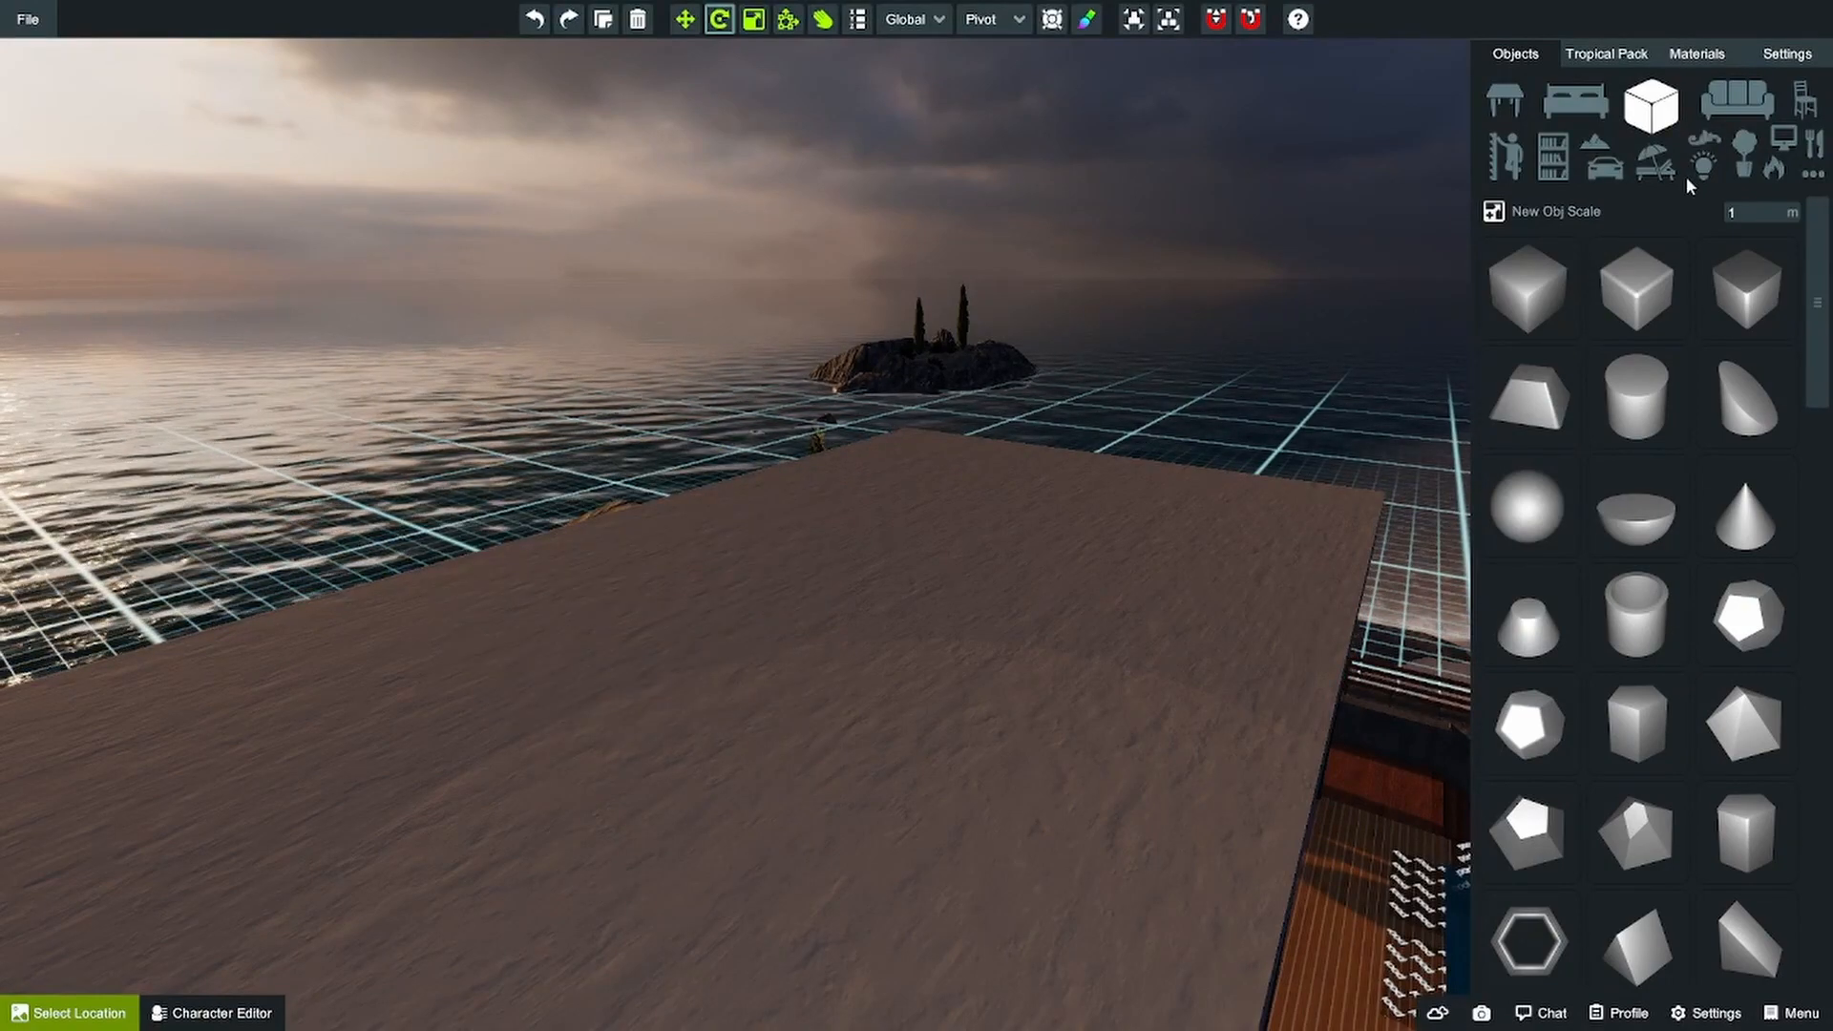
- Add the tall narrow tree from the plants category to the ground
{"action": "left_click", "coordinate": [1743, 151]}
{"action": "scroll", "coordinate": [1699, 410], "scroll_direction": "down", "scroll_amount": 5}
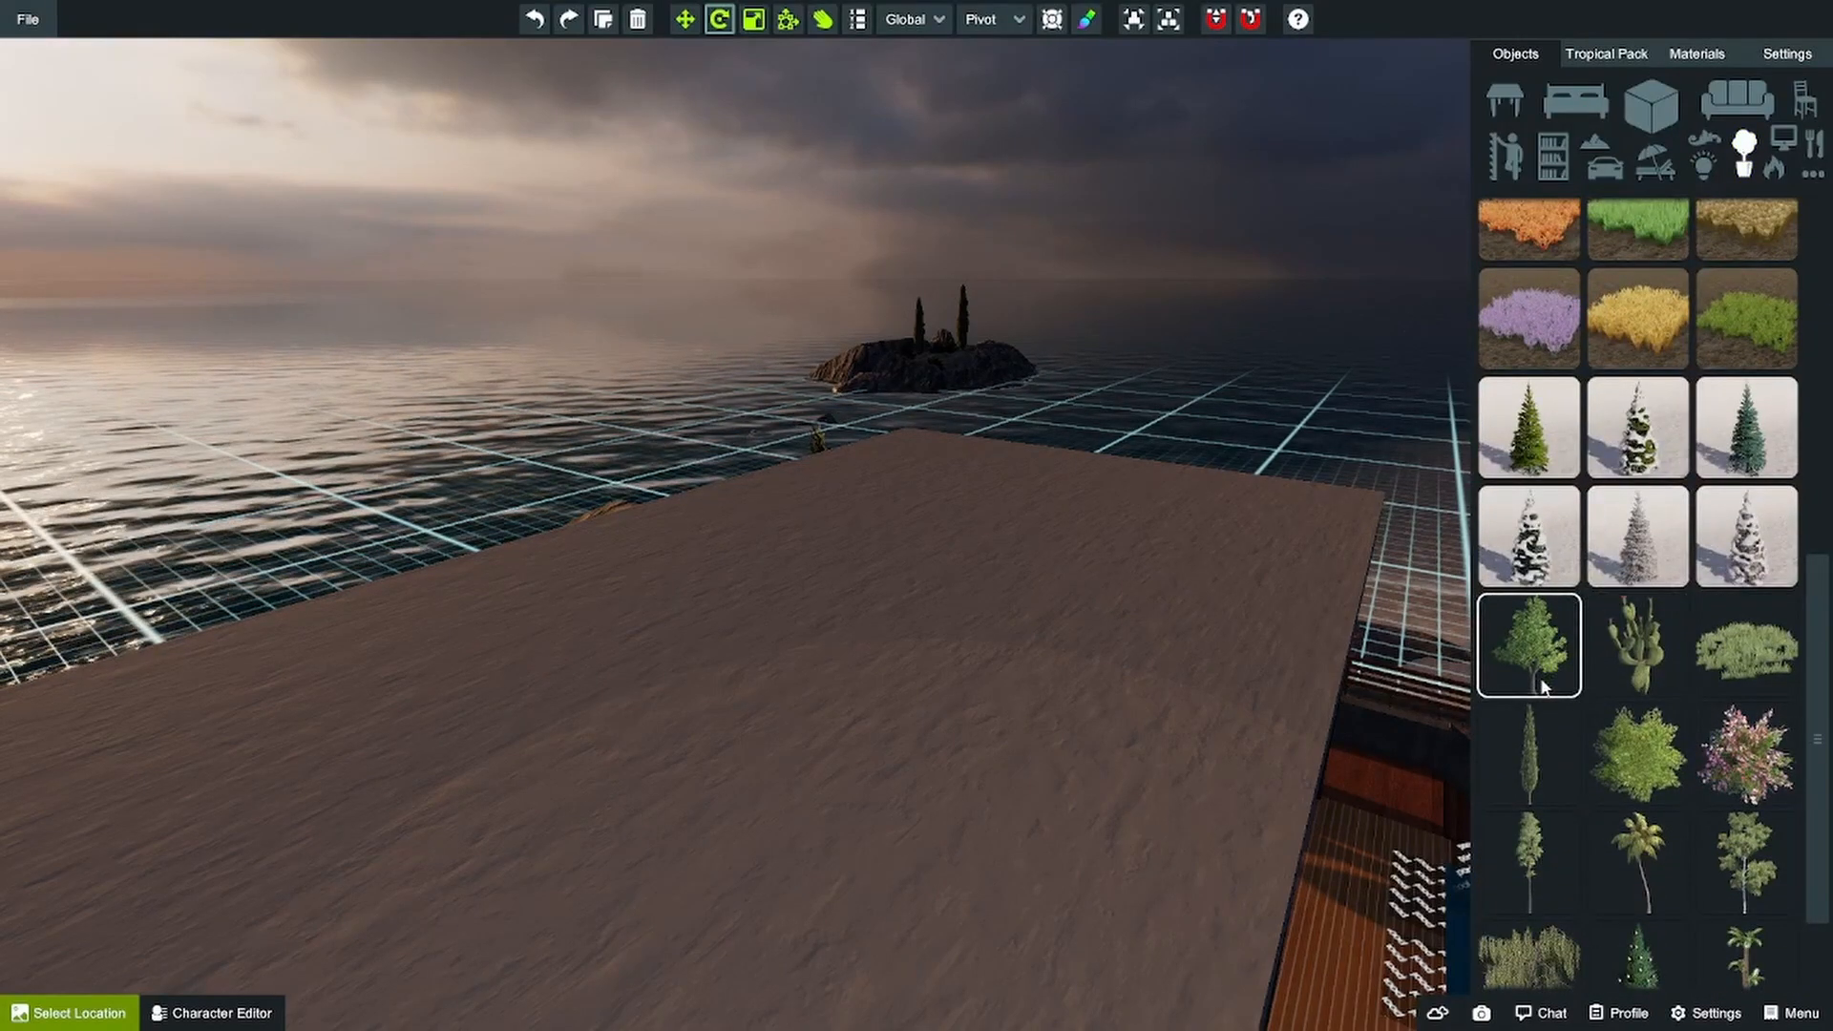
{"action": "left_click", "coordinate": [1529, 754]}
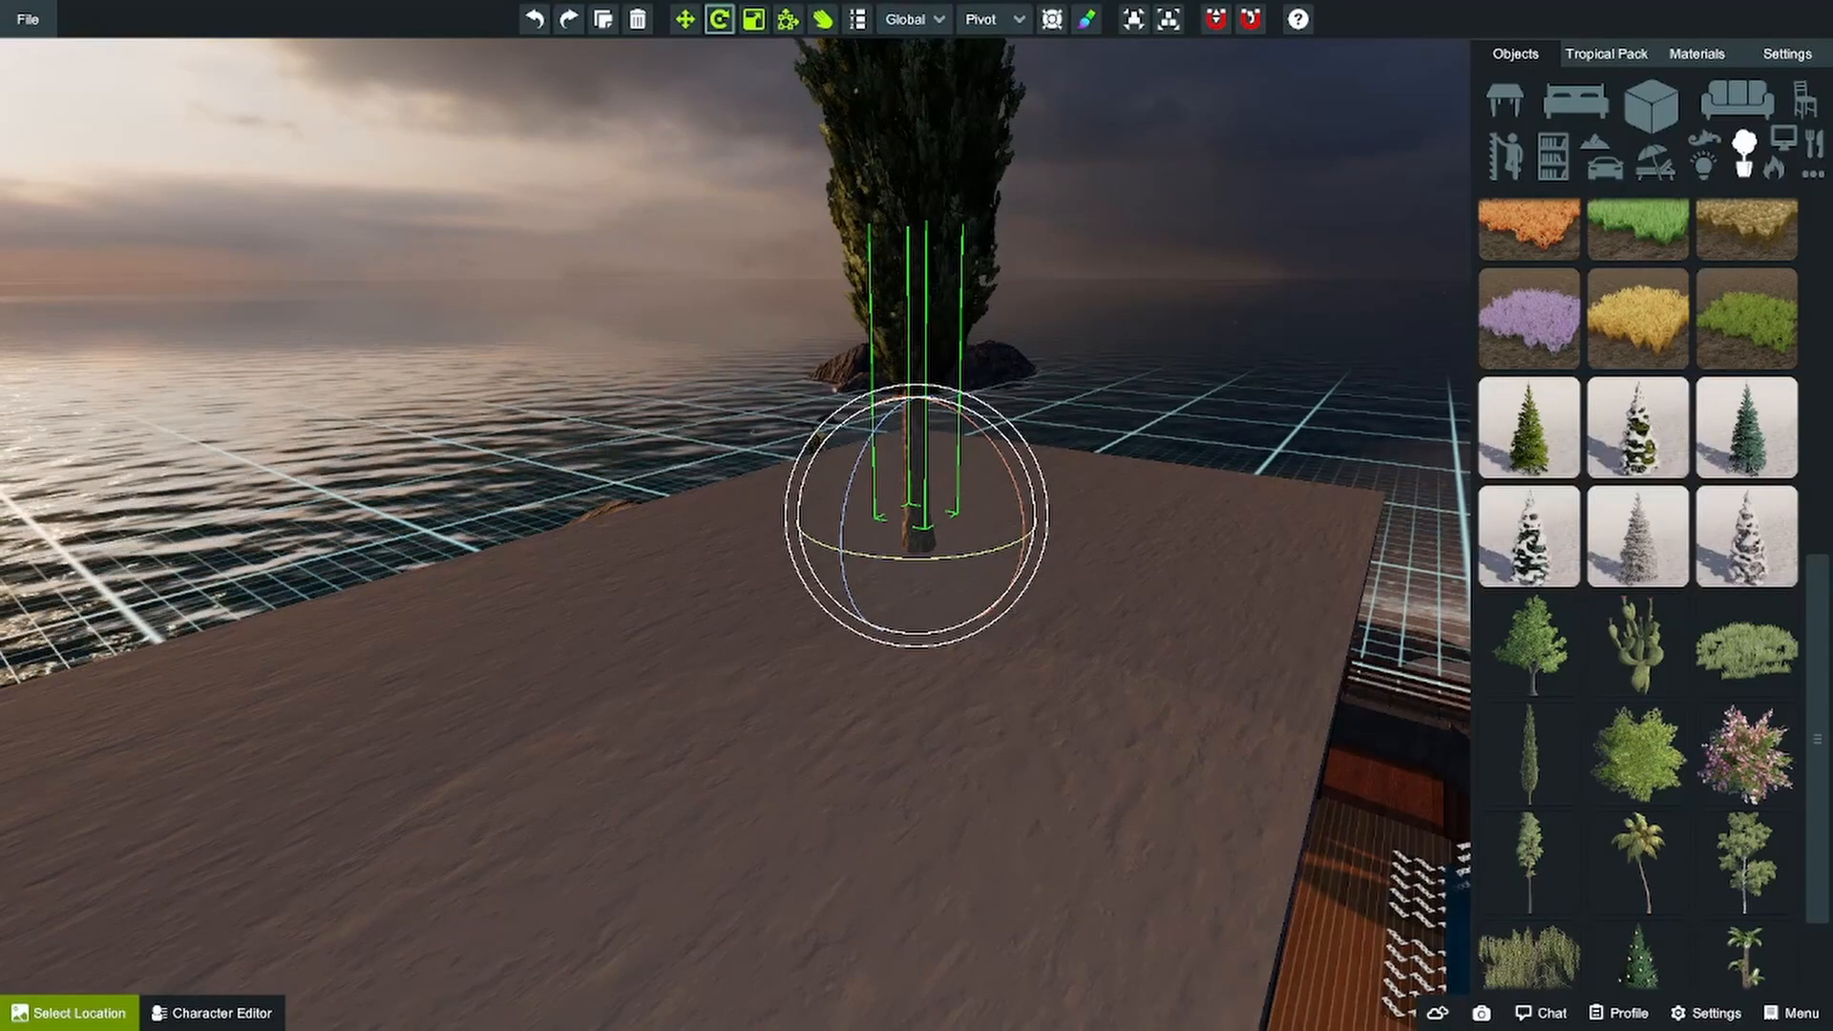
- Try rotating the tree around its base with the handle mode kept on Pivot
{"action": "left_click", "coordinate": [988, 19]}
{"action": "left_click", "coordinate": [988, 48]}
{"action": "left_click_drag", "start_coordinate": [932, 533], "coordinate": [794, 218]}
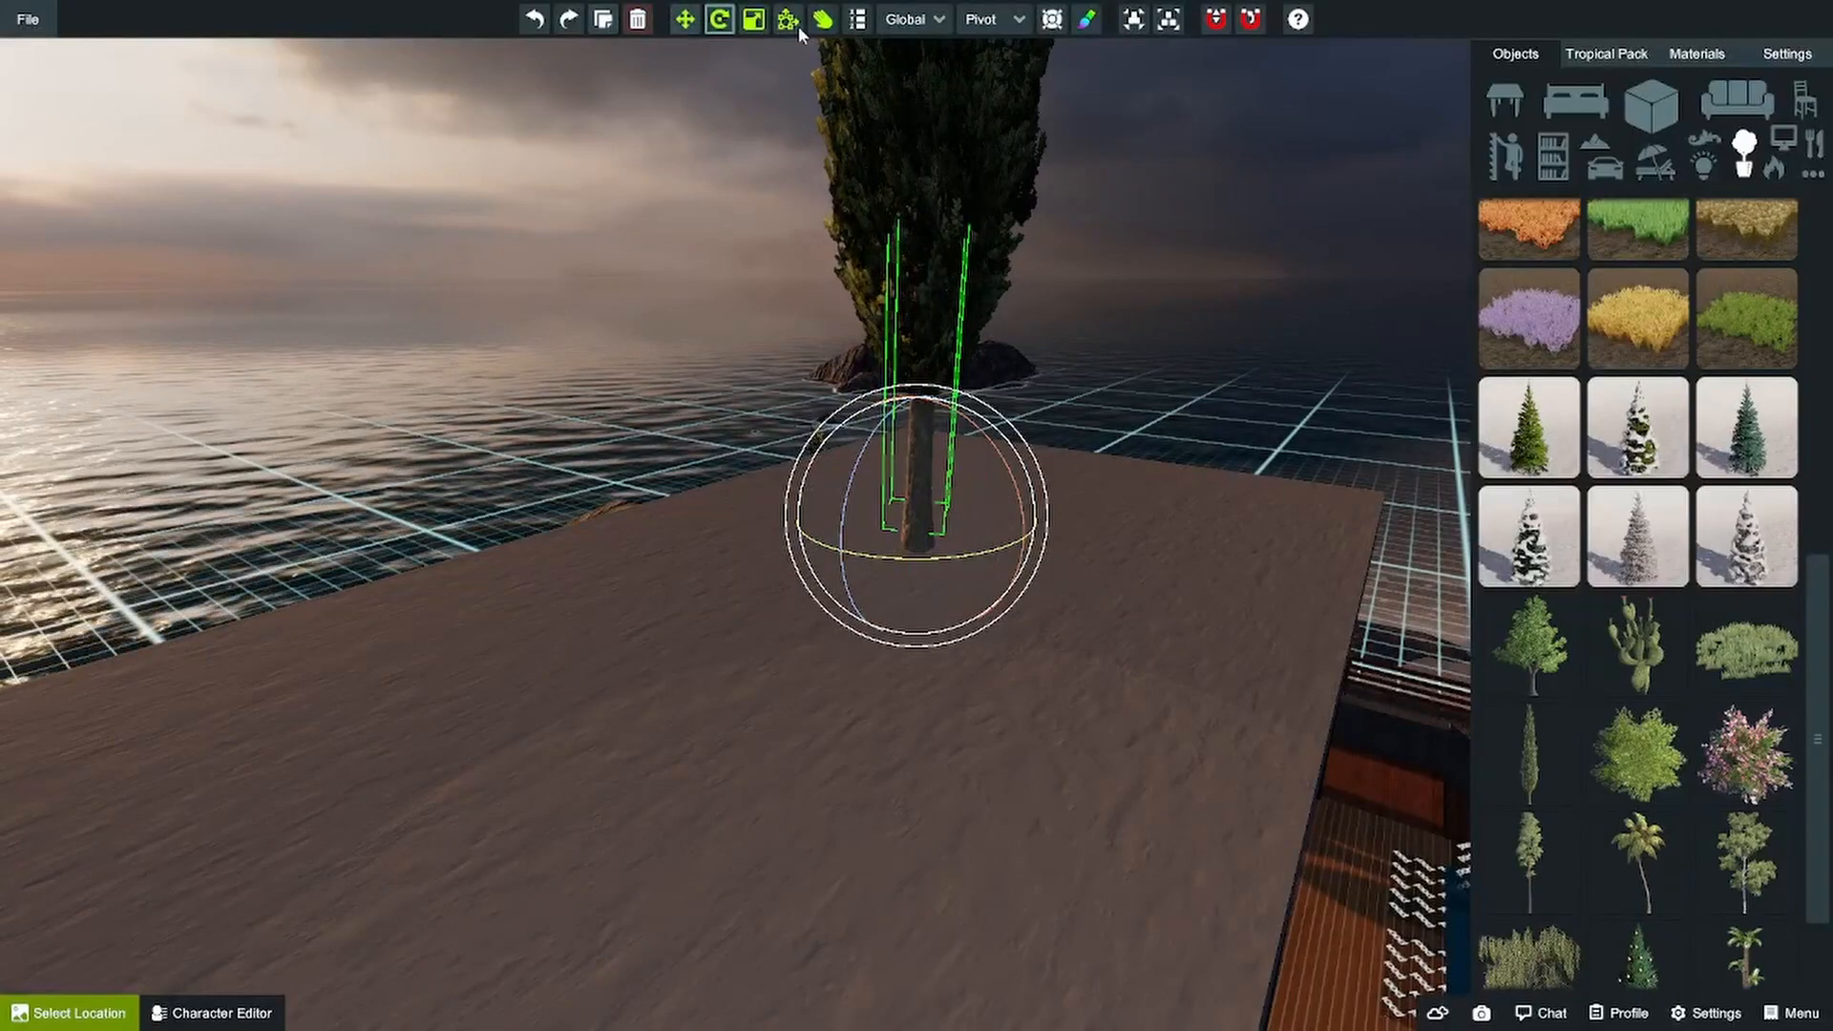
- Set the tree's rotation to X 270, Y 0 and Z 0 in the numeric Transform window
{"action": "left_click", "coordinate": [858, 19]}
{"action": "left_click", "coordinate": [1122, 711]}
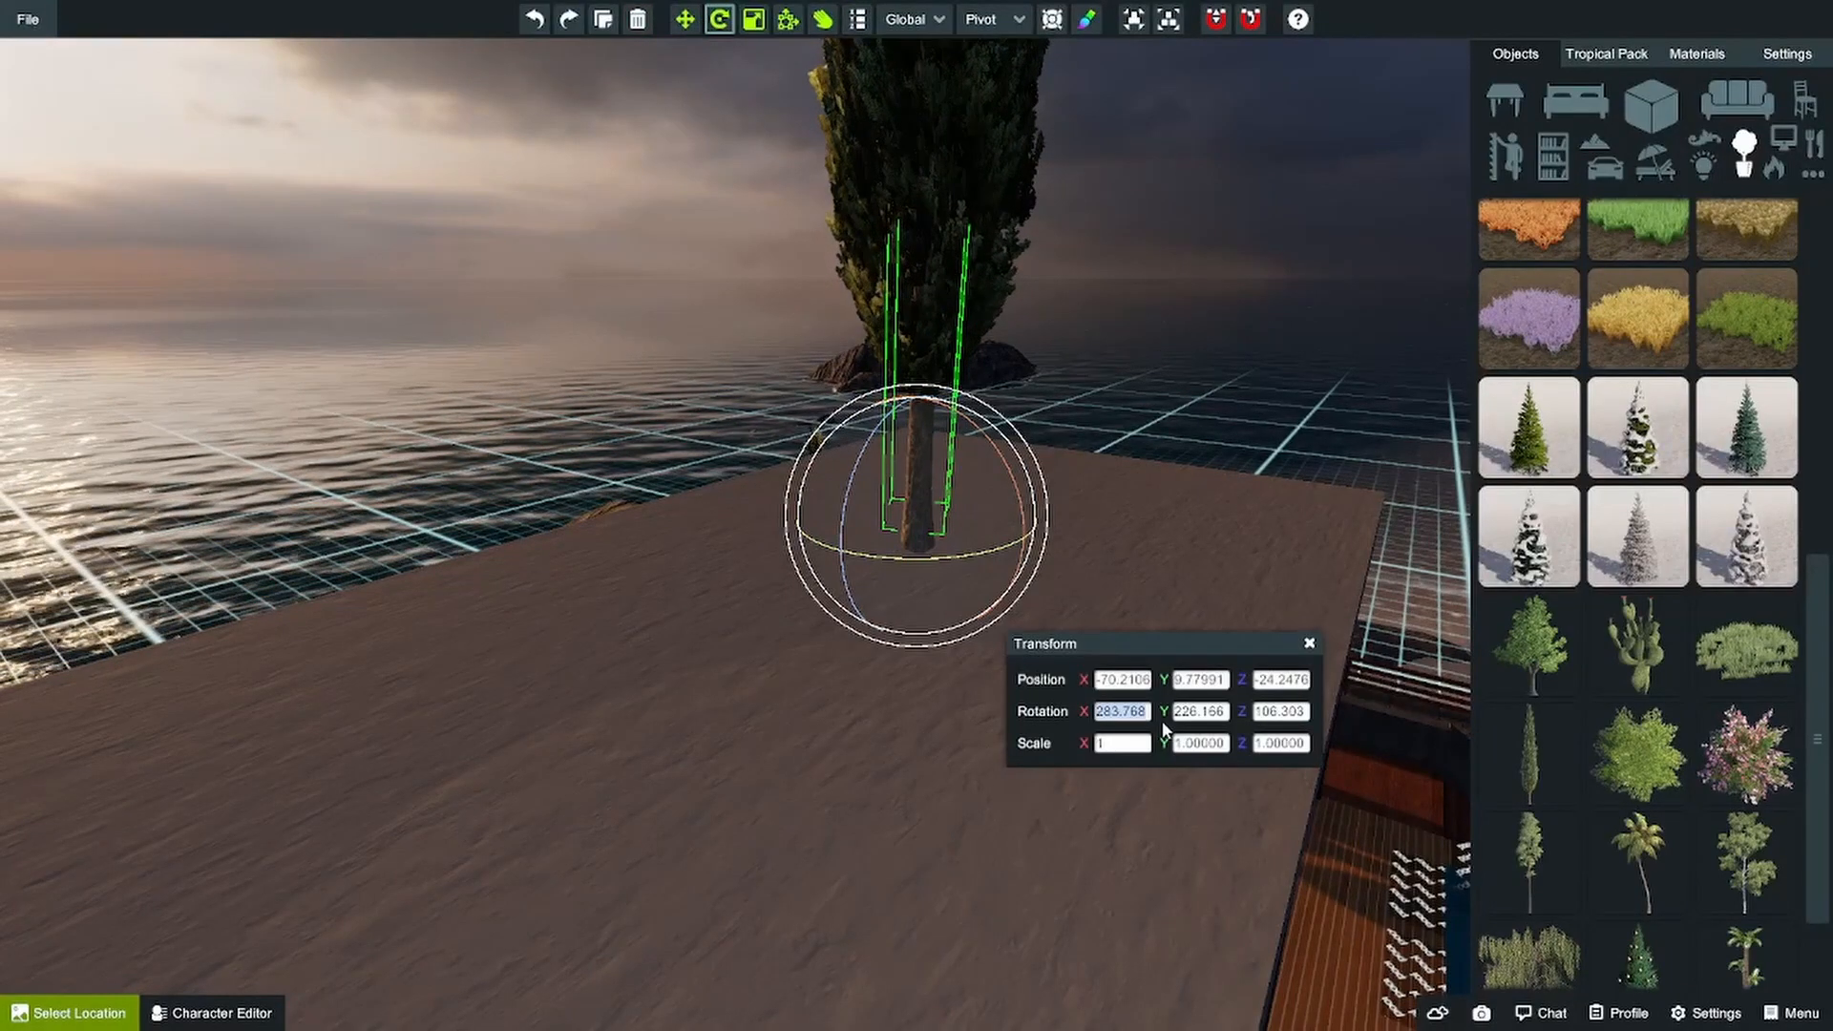
{"action": "type", "text": "270"}
{"action": "key", "text": "Tab"}
{"action": "type", "text": "0"}
{"action": "key", "text": "Tab"}
{"action": "type", "text": "0"}
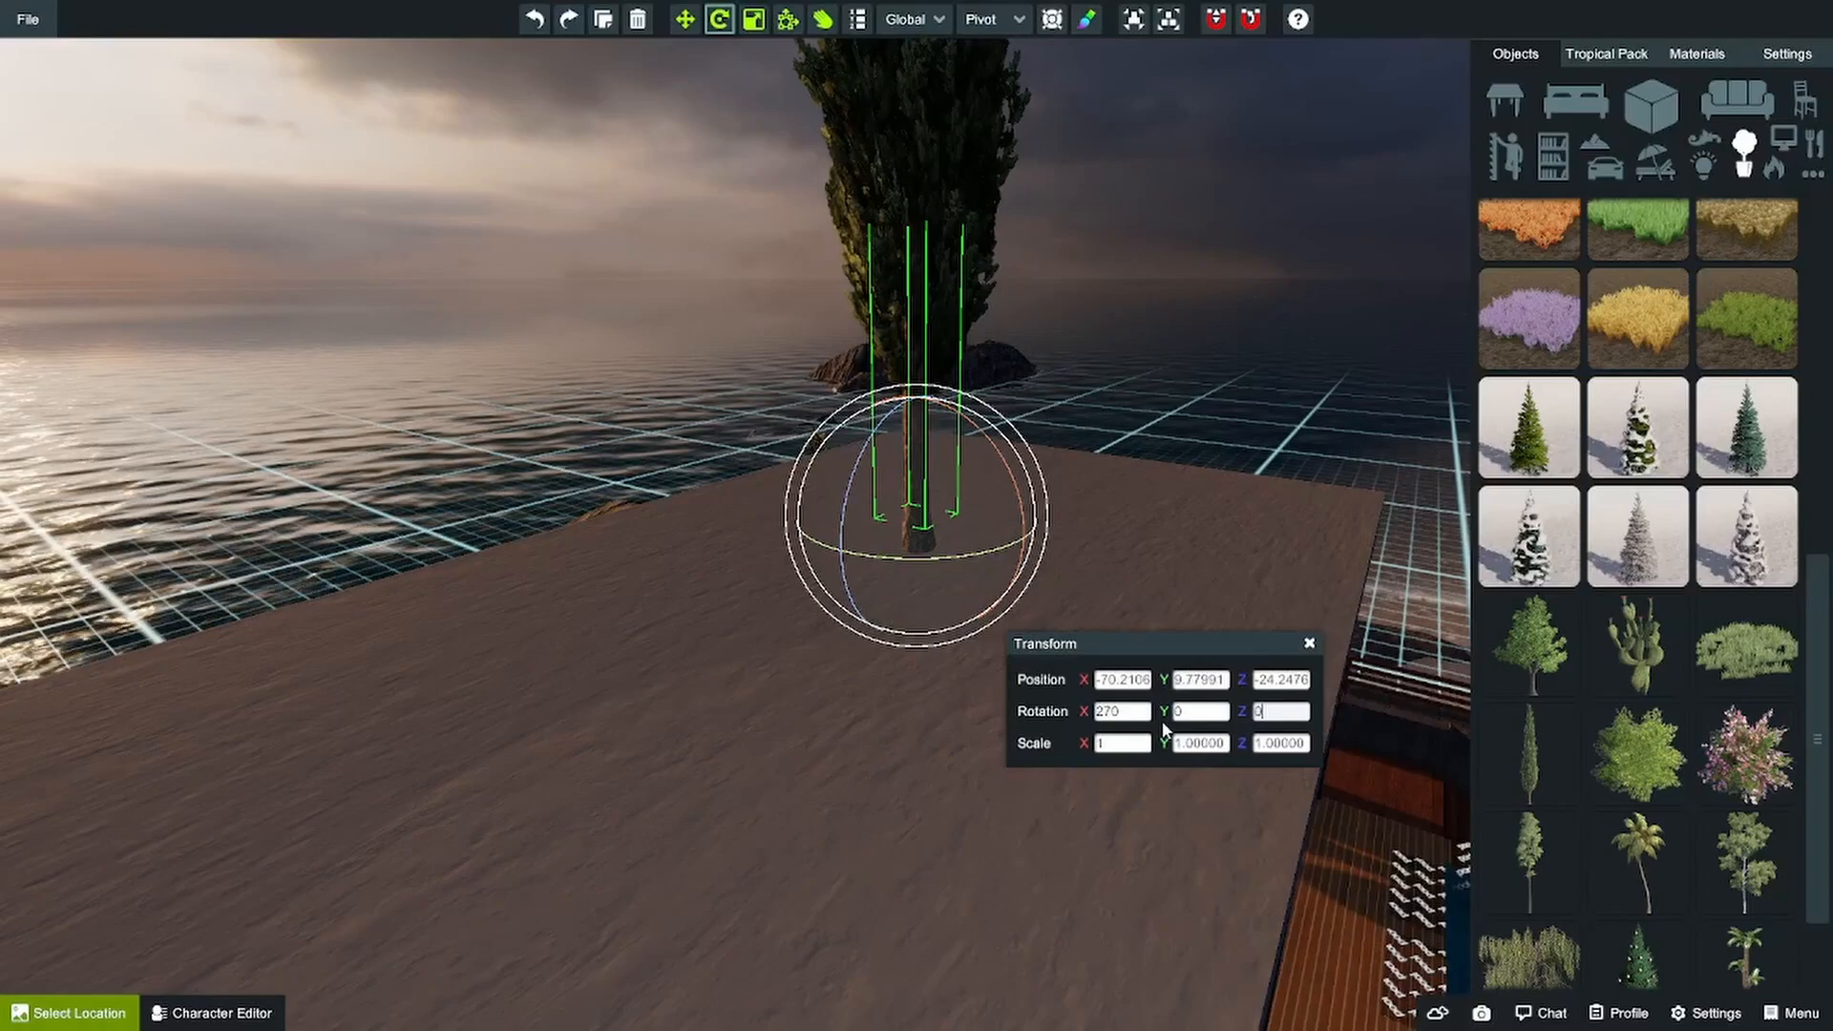
- Switch the handle mode to Center and rotate the tree around its middle
{"action": "left_click", "coordinate": [990, 19]}
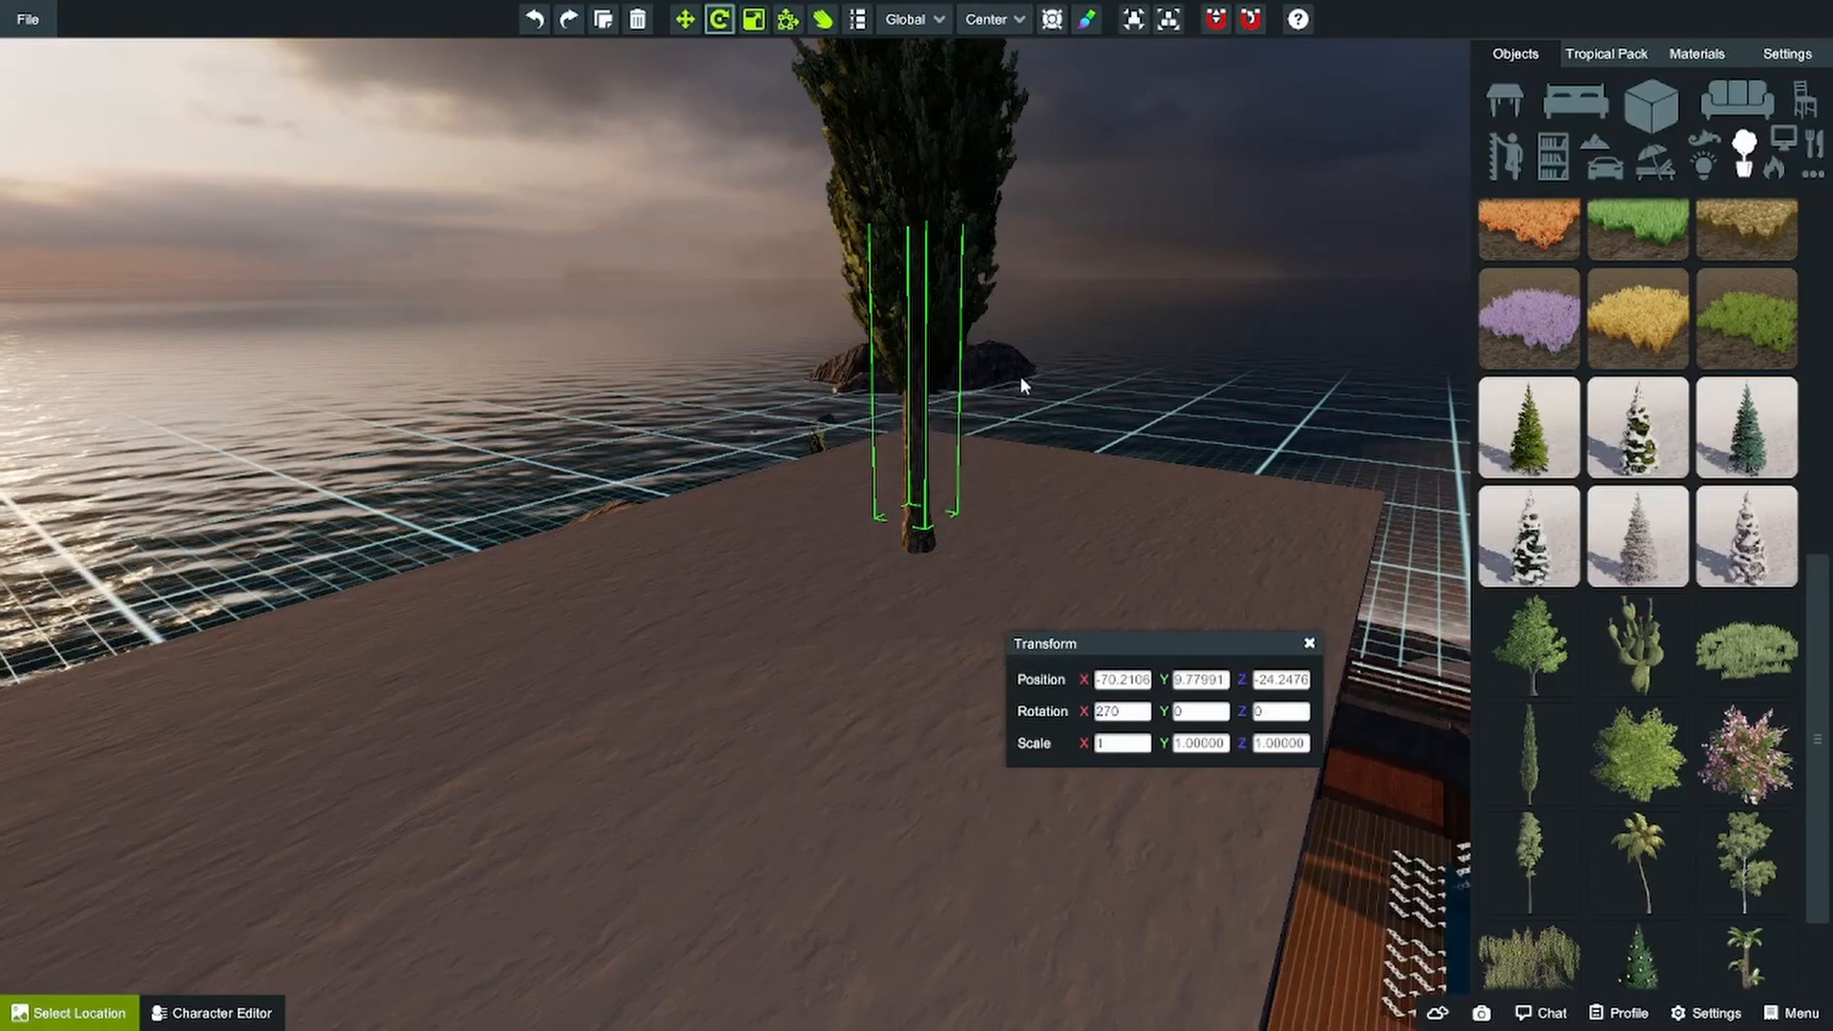
{"action": "scroll", "coordinate": [1020, 375], "scroll_direction": "up", "scroll_amount": 5}
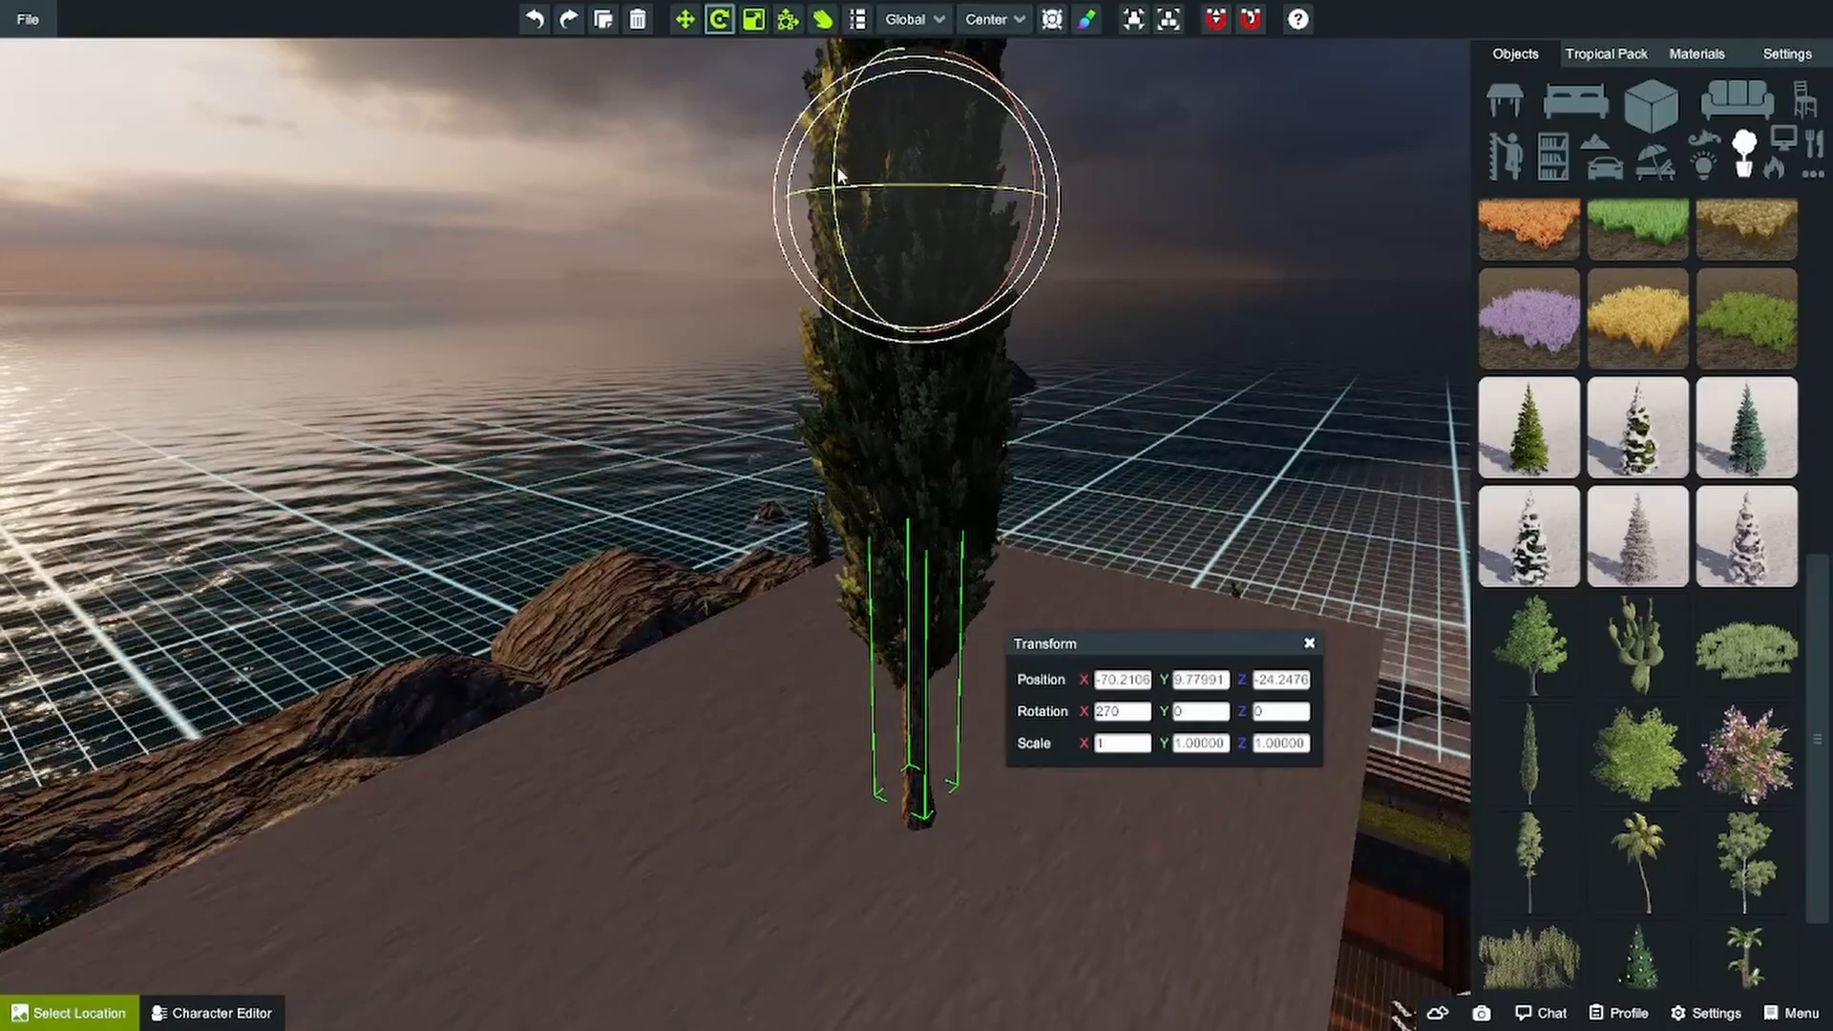
{"action": "left_click_drag", "start_coordinate": [839, 182], "coordinate": [972, 219]}
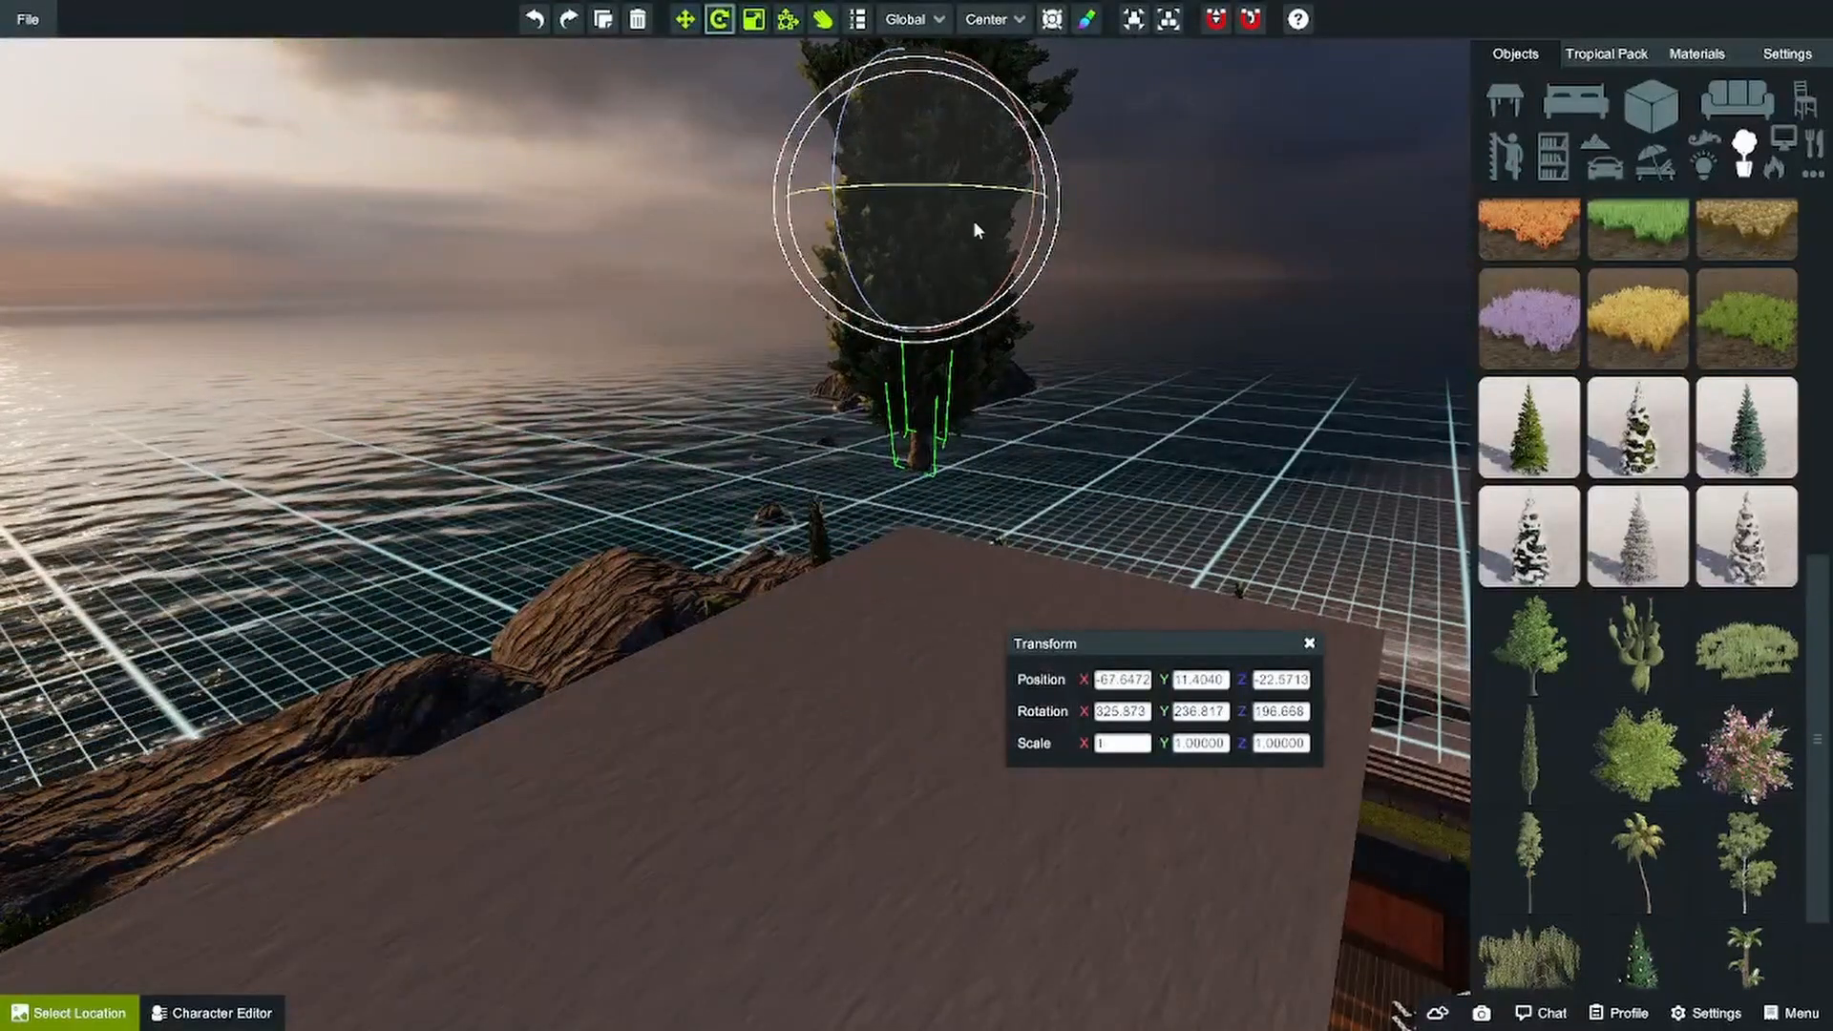
- Straighten the center-rotated tree by entering a rotation of X 270, Y 0 and Z 0
{"action": "type", "text": "270"}
{"action": "key", "text": "Tab"}
{"action": "type", "text": "0"}
{"action": "key", "text": "Tab"}
{"action": "type", "text": "0"}
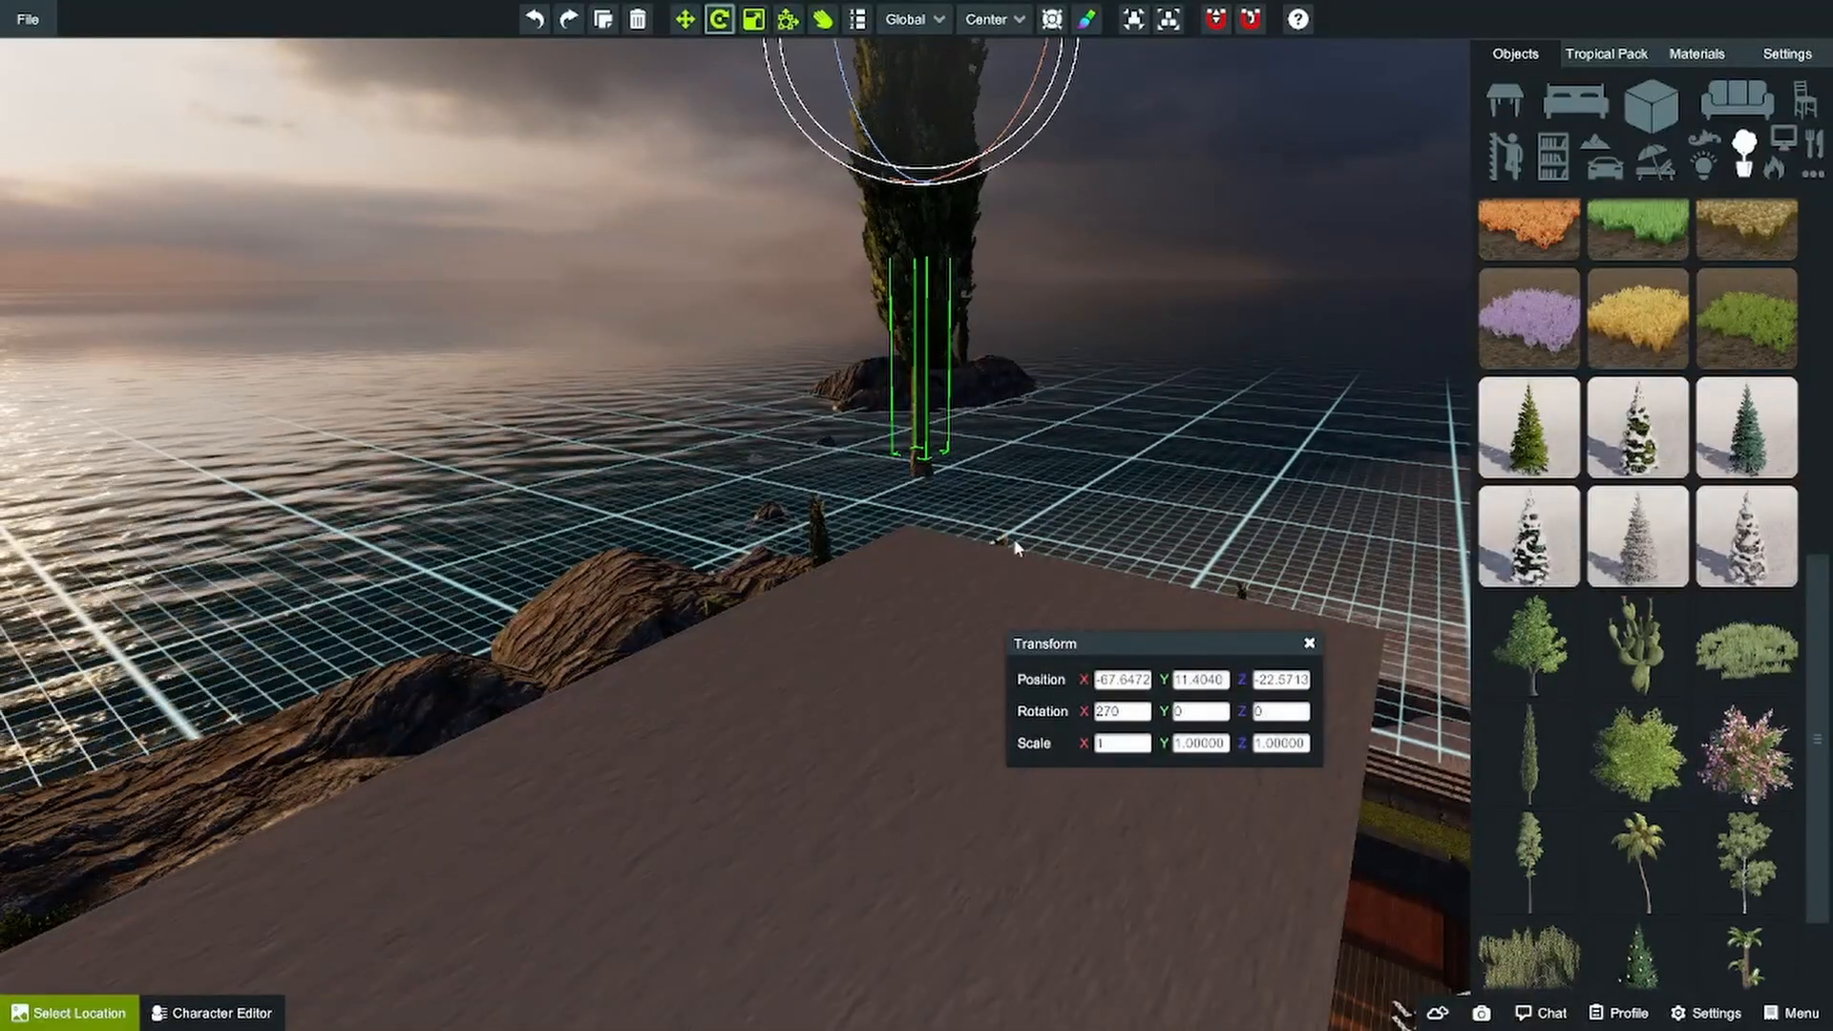
- Delete the tree and close the Transform window
{"action": "key", "text": "Delete"}
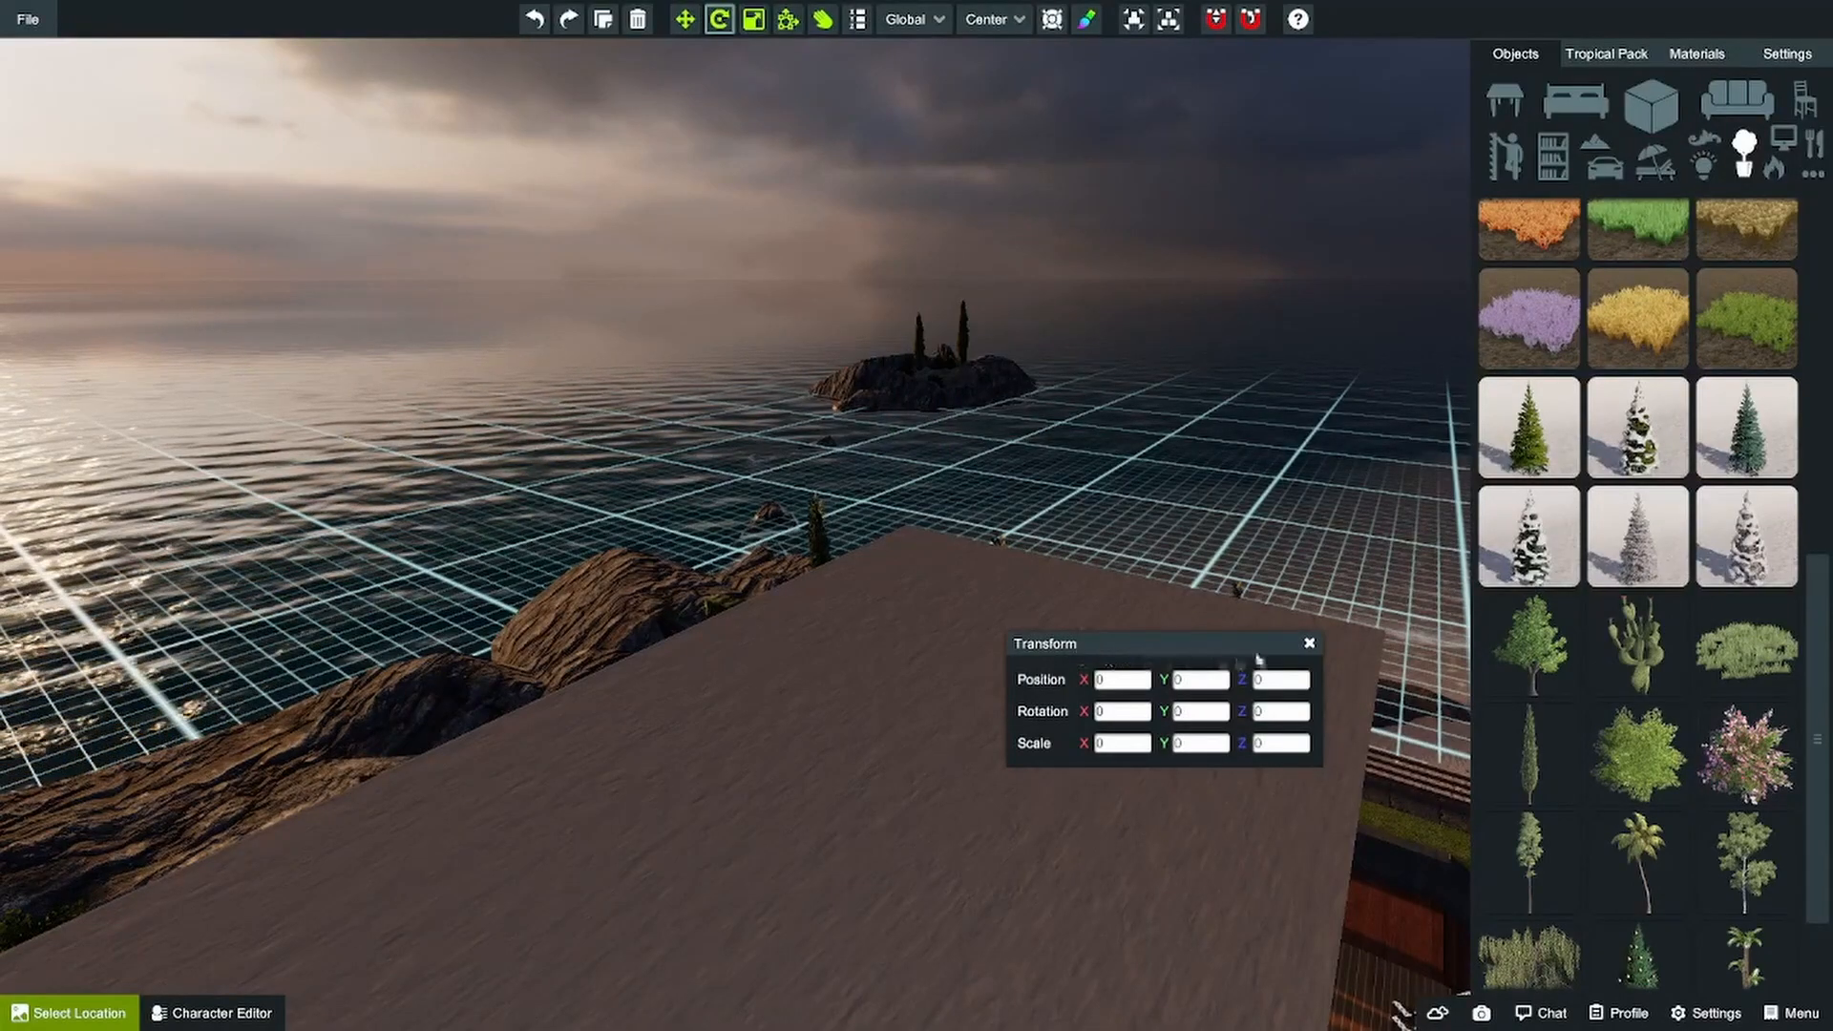
{"action": "left_click", "coordinate": [1309, 643]}
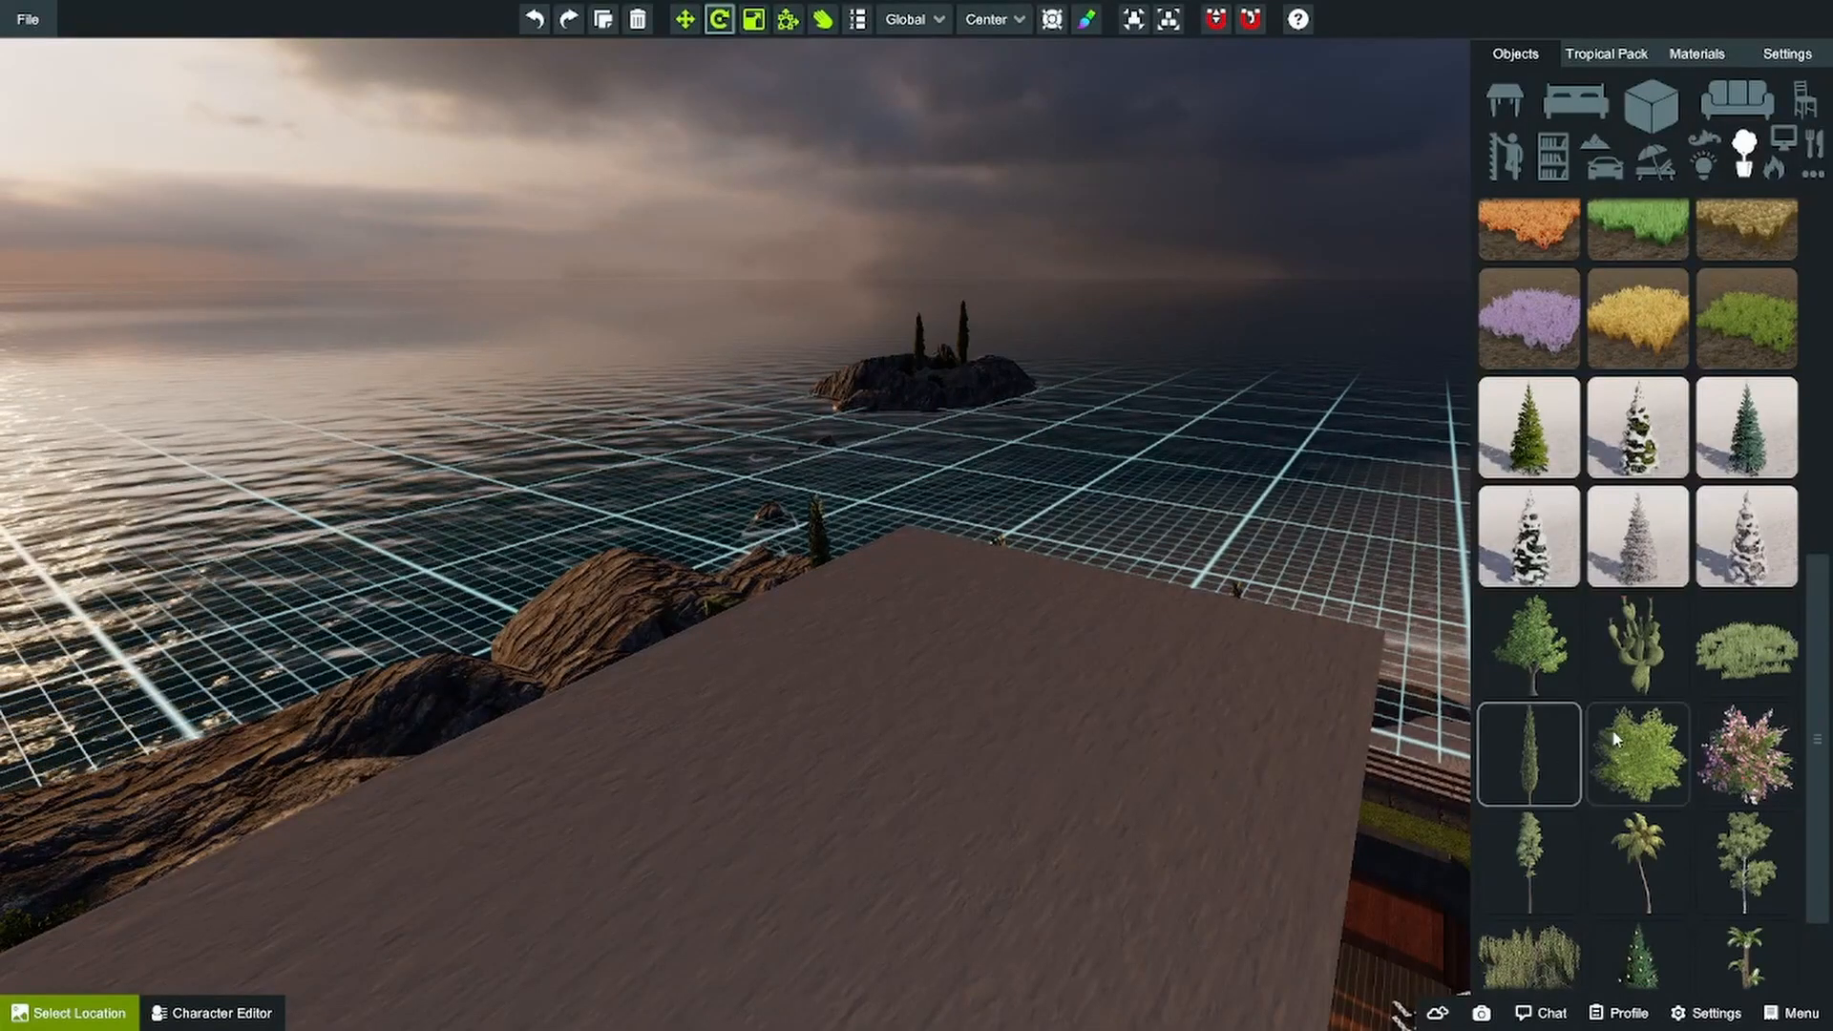
- Add a cube from the basic shapes and move it down onto the ground with the Move tool
{"action": "left_click", "coordinate": [1662, 115]}
{"action": "left_click", "coordinate": [1537, 304]}
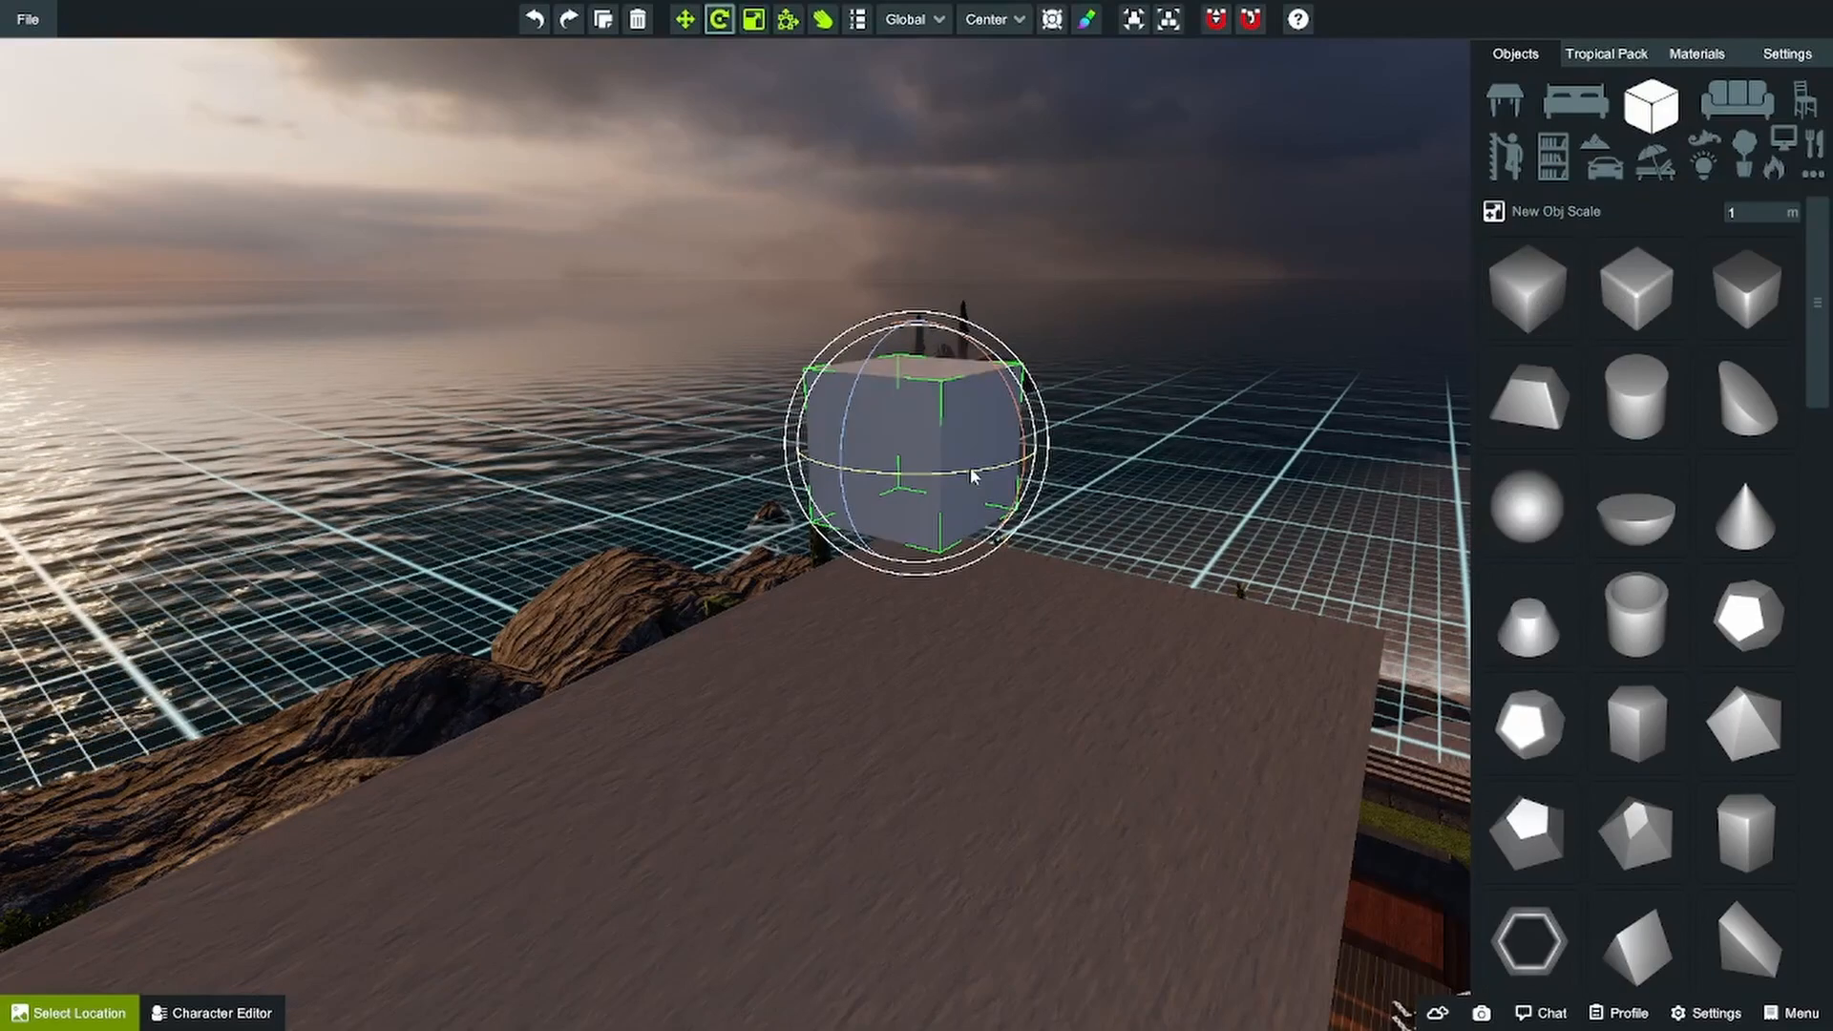
{"action": "left_click", "coordinate": [685, 20]}
{"action": "left_click_drag", "start_coordinate": [921, 449], "coordinate": [803, 661]}
- Select all three cubes and scale them up together around their common center with the Scale tool
{"action": "left_click", "coordinate": [736, 750], "text": "ctrl"}
{"action": "left_click", "coordinate": [853, 807], "text": "ctrl"}
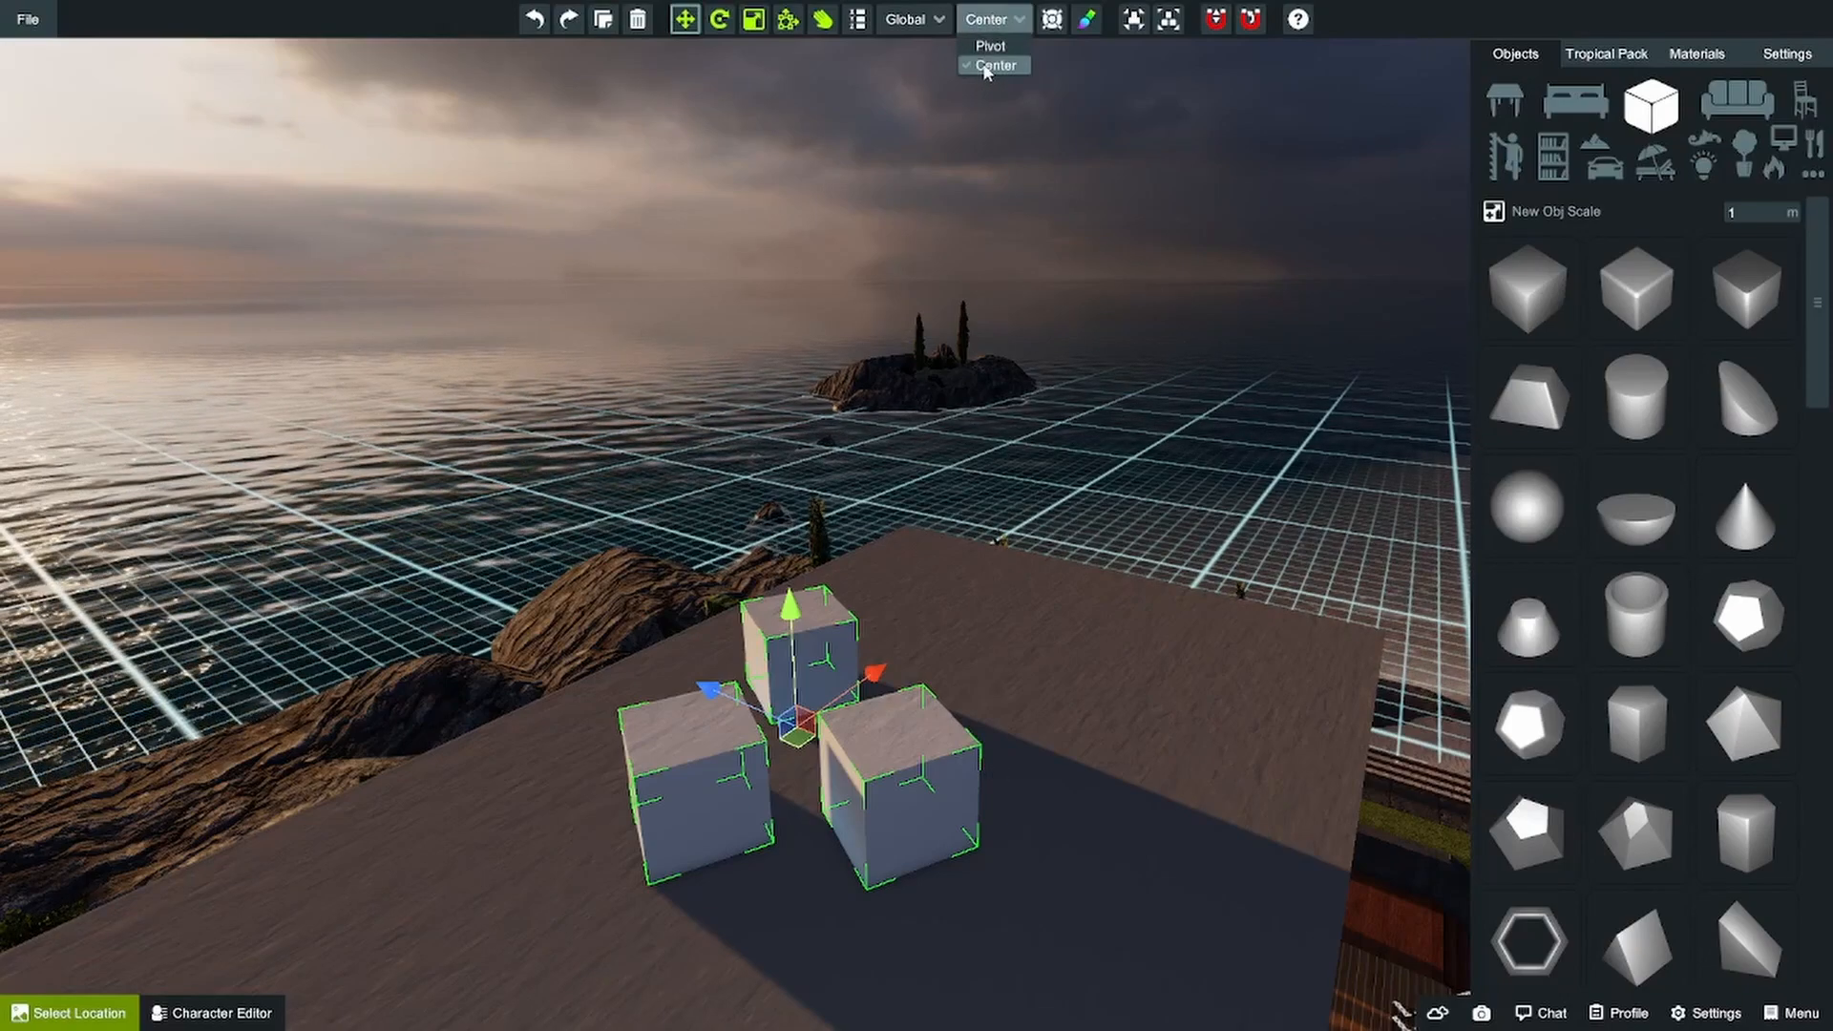
{"action": "left_click", "coordinate": [753, 19]}
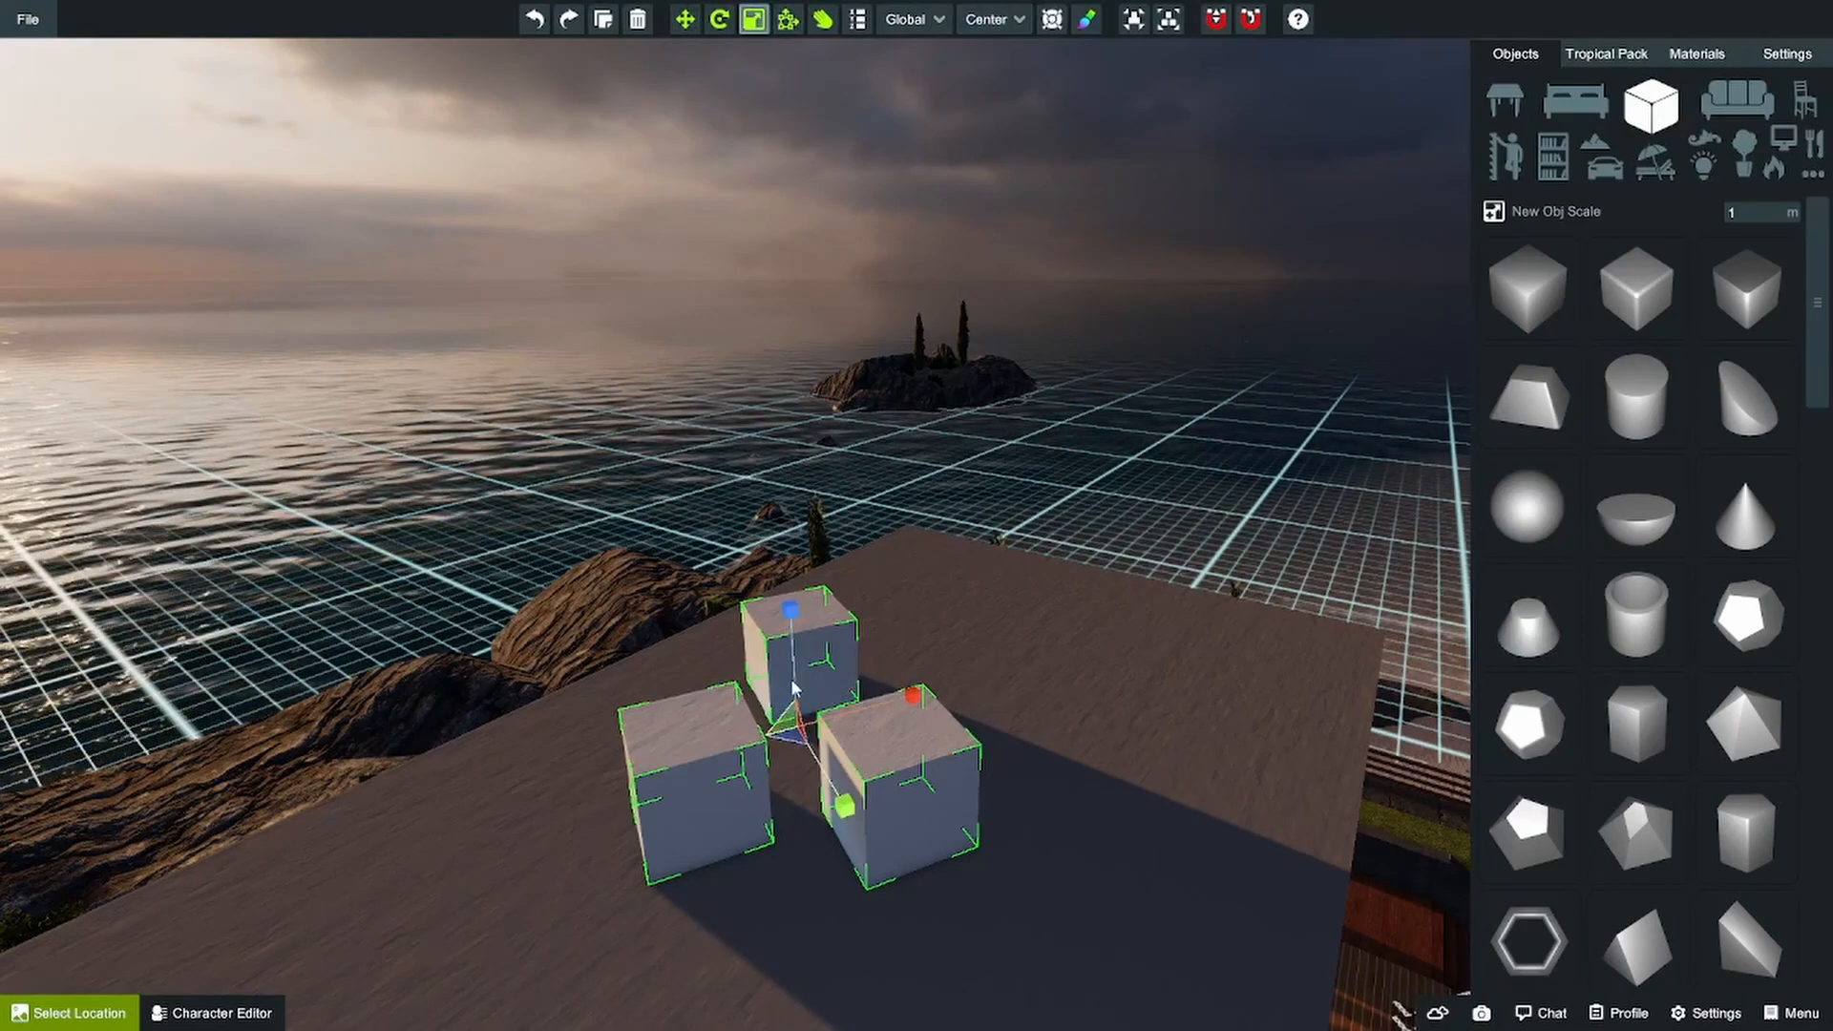
{"action": "left_click_drag", "start_coordinate": [795, 731], "coordinate": [840, 666]}
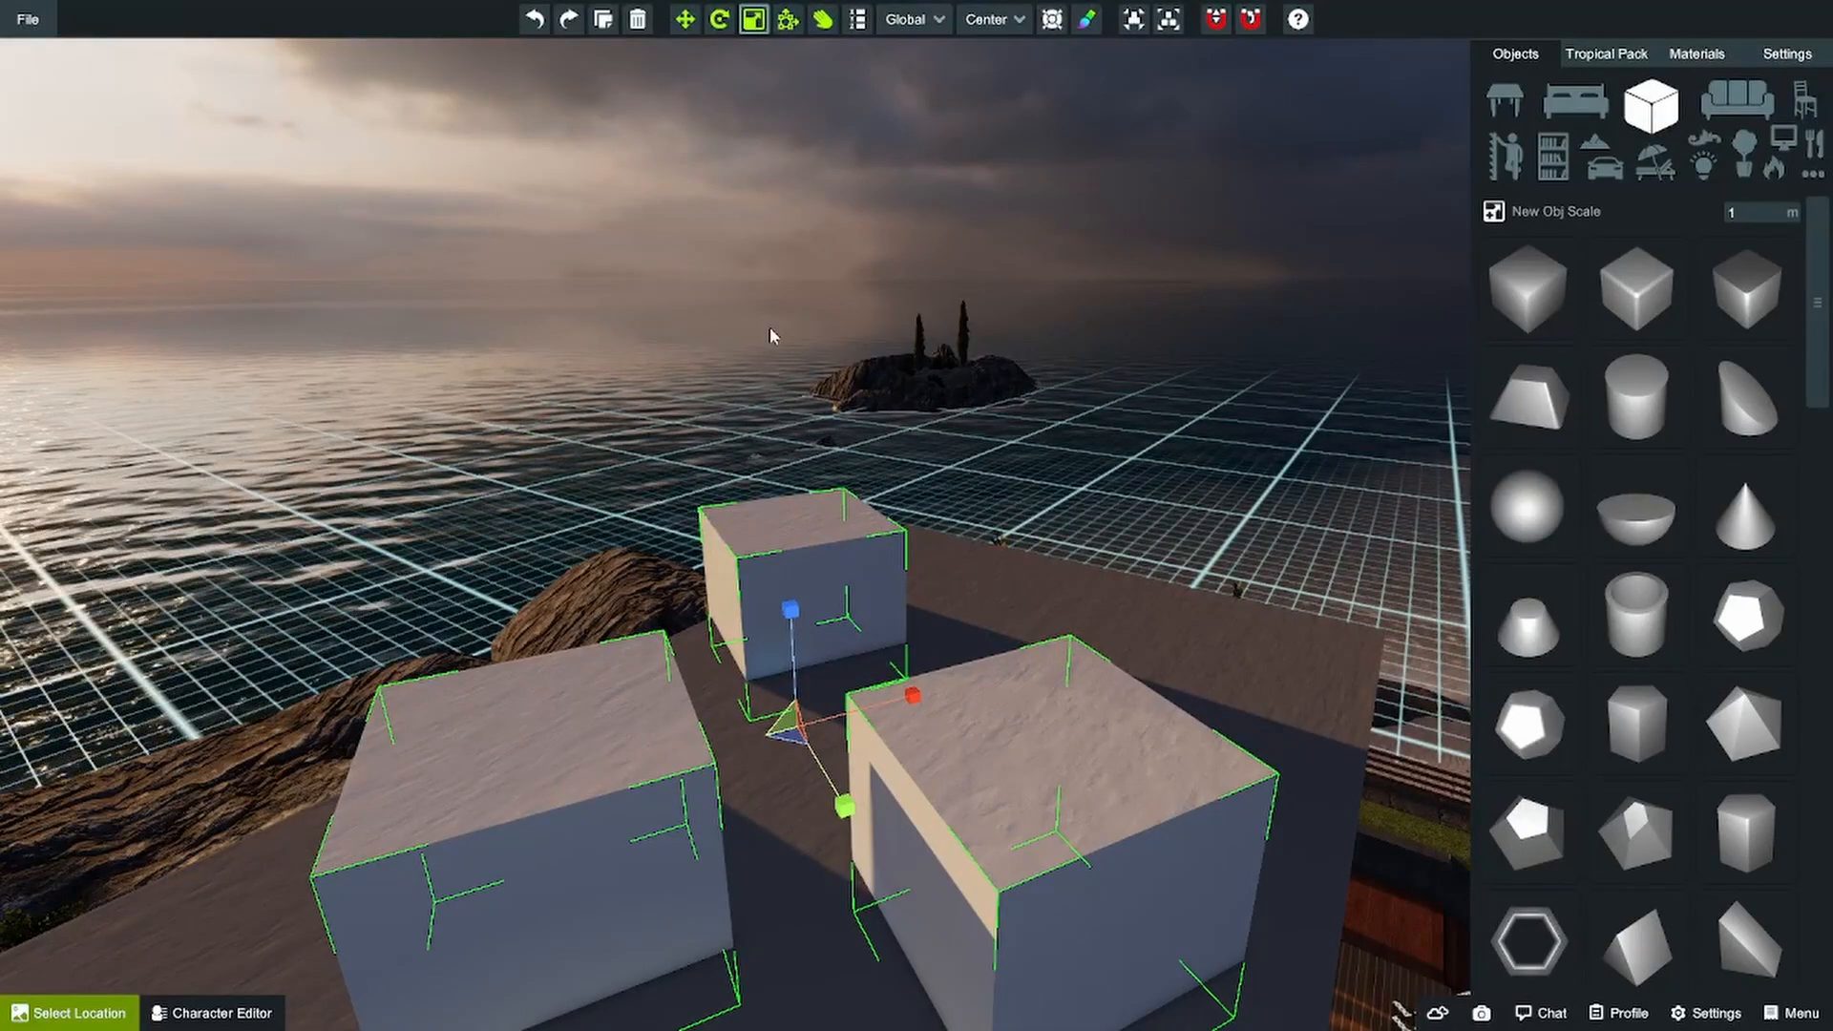
- Select only the cube nearest the wooden deck and tilt it with the Rotate tool
{"action": "left_click", "coordinate": [719, 20]}
{"action": "left_click", "coordinate": [990, 898]}
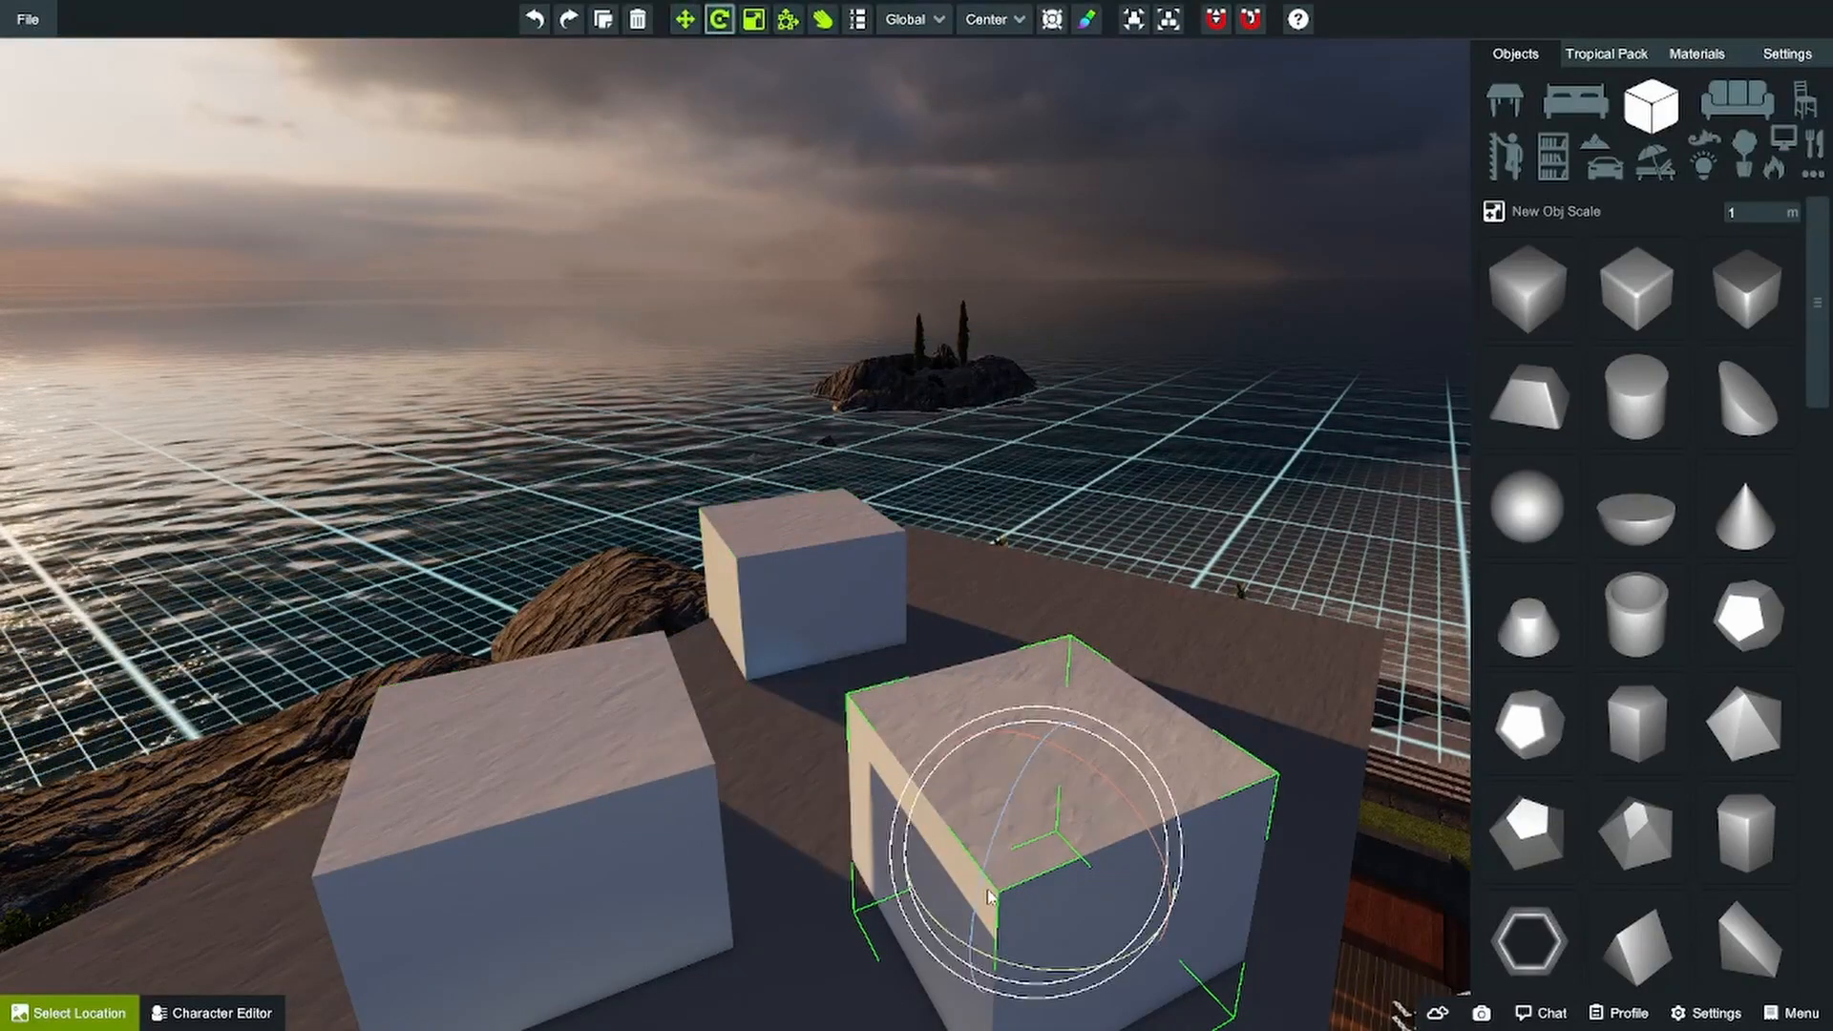
{"action": "left_click_drag", "start_coordinate": [999, 969], "coordinate": [892, 908]}
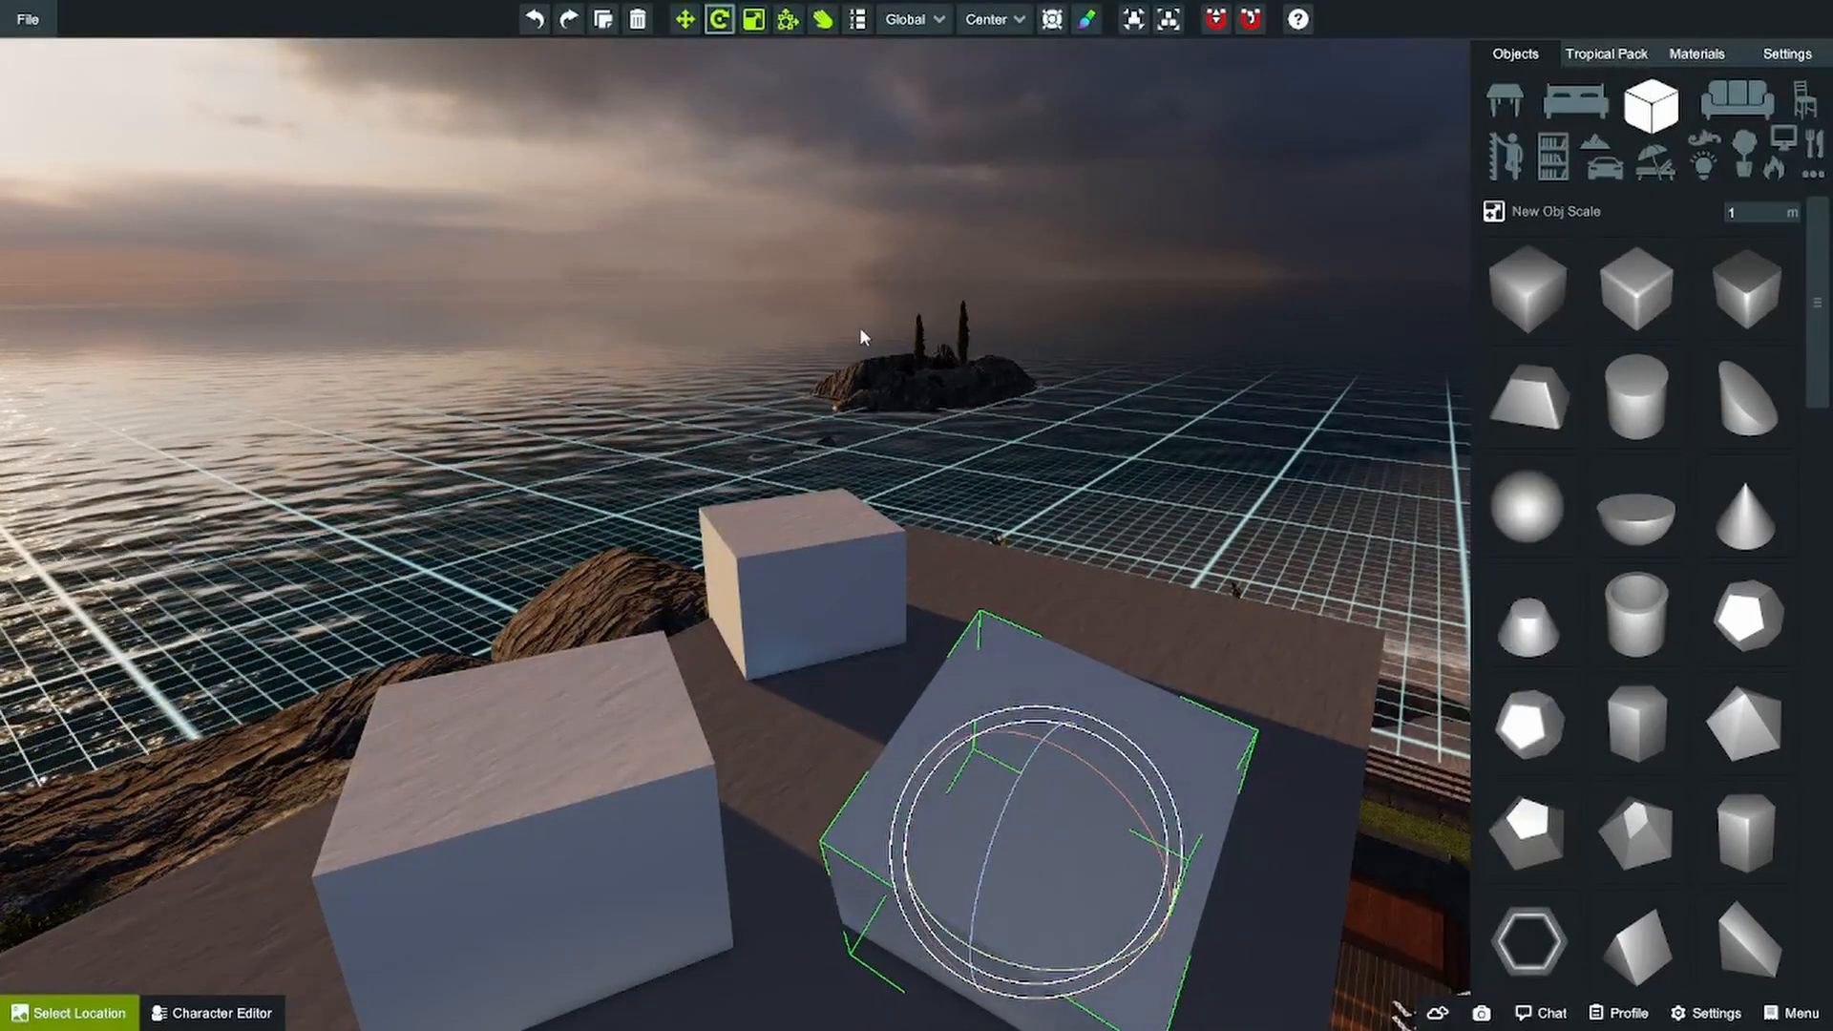
- Add the other two cubes to the selection and switch the handle mode to Pivot
{"action": "left_click", "coordinate": [773, 609], "text": "ctrl"}
{"action": "left_click", "coordinate": [578, 759], "text": "ctrl"}
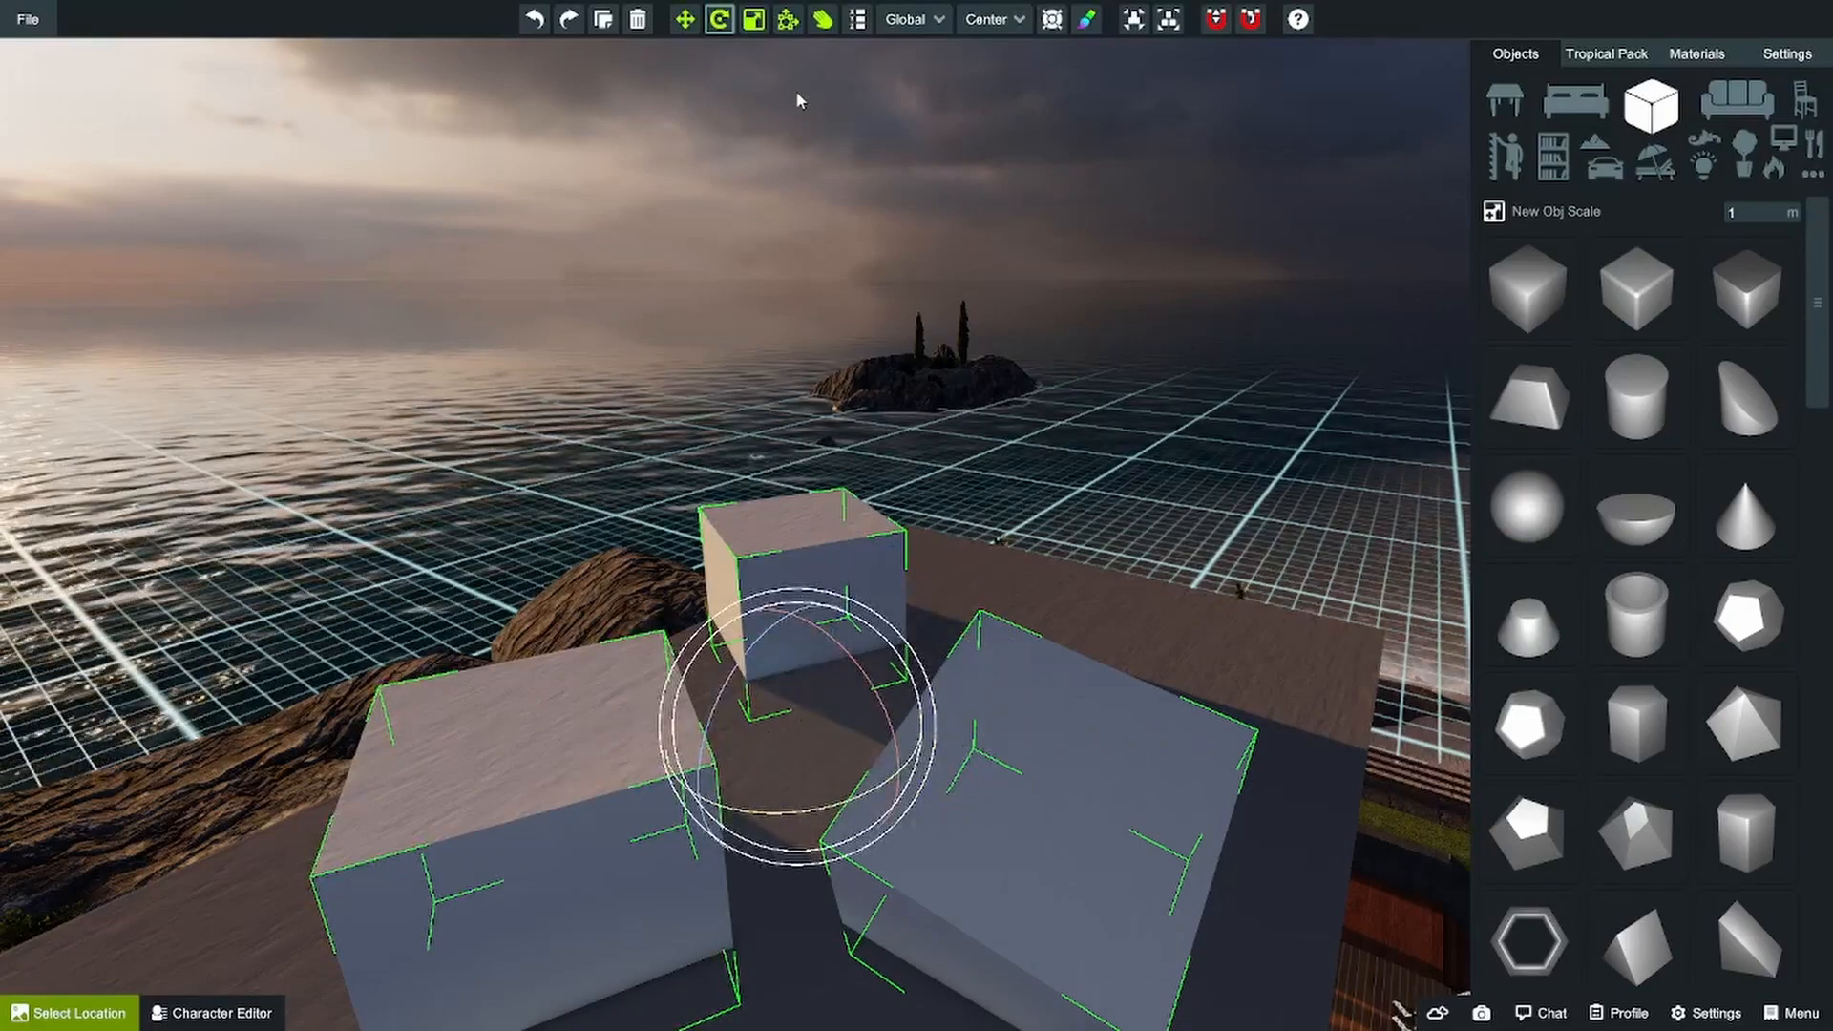
{"action": "left_click", "coordinate": [988, 48]}
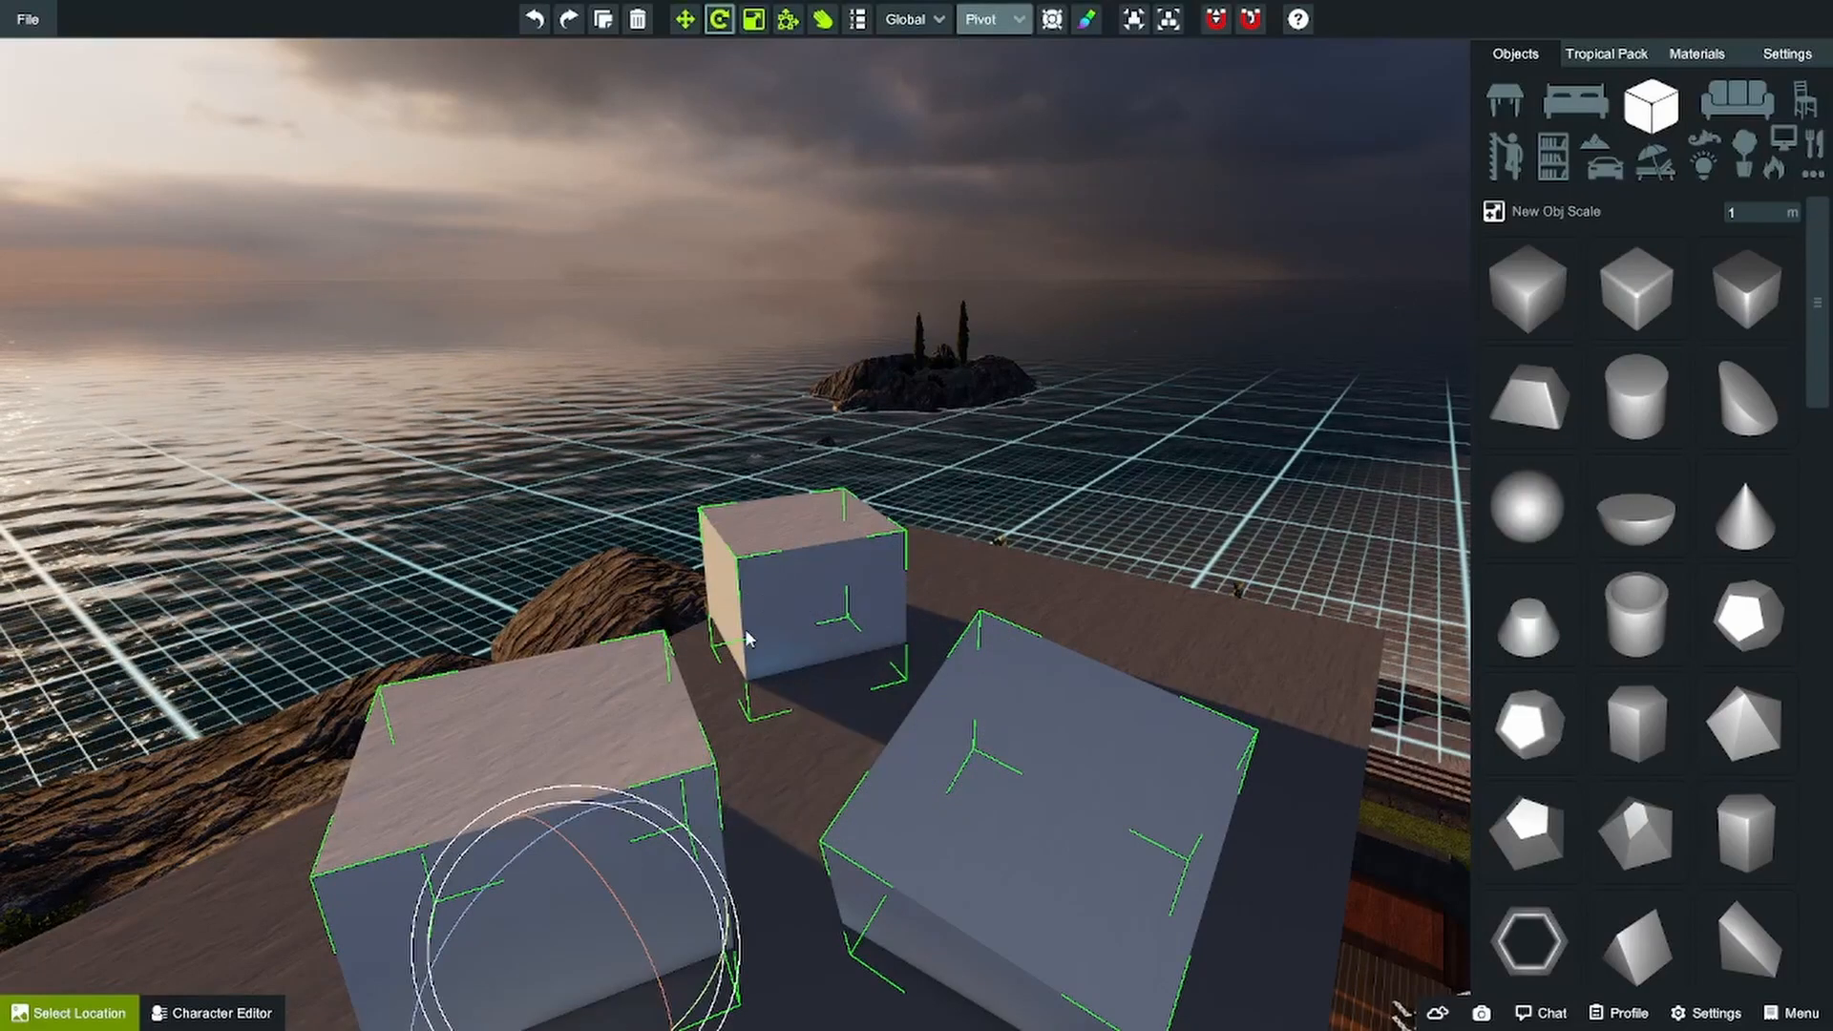
- Scale the three selected cubes from the Pivot handle, and scale them down slightly with the handle mode set back to Center
{"action": "left_click", "coordinate": [755, 29]}
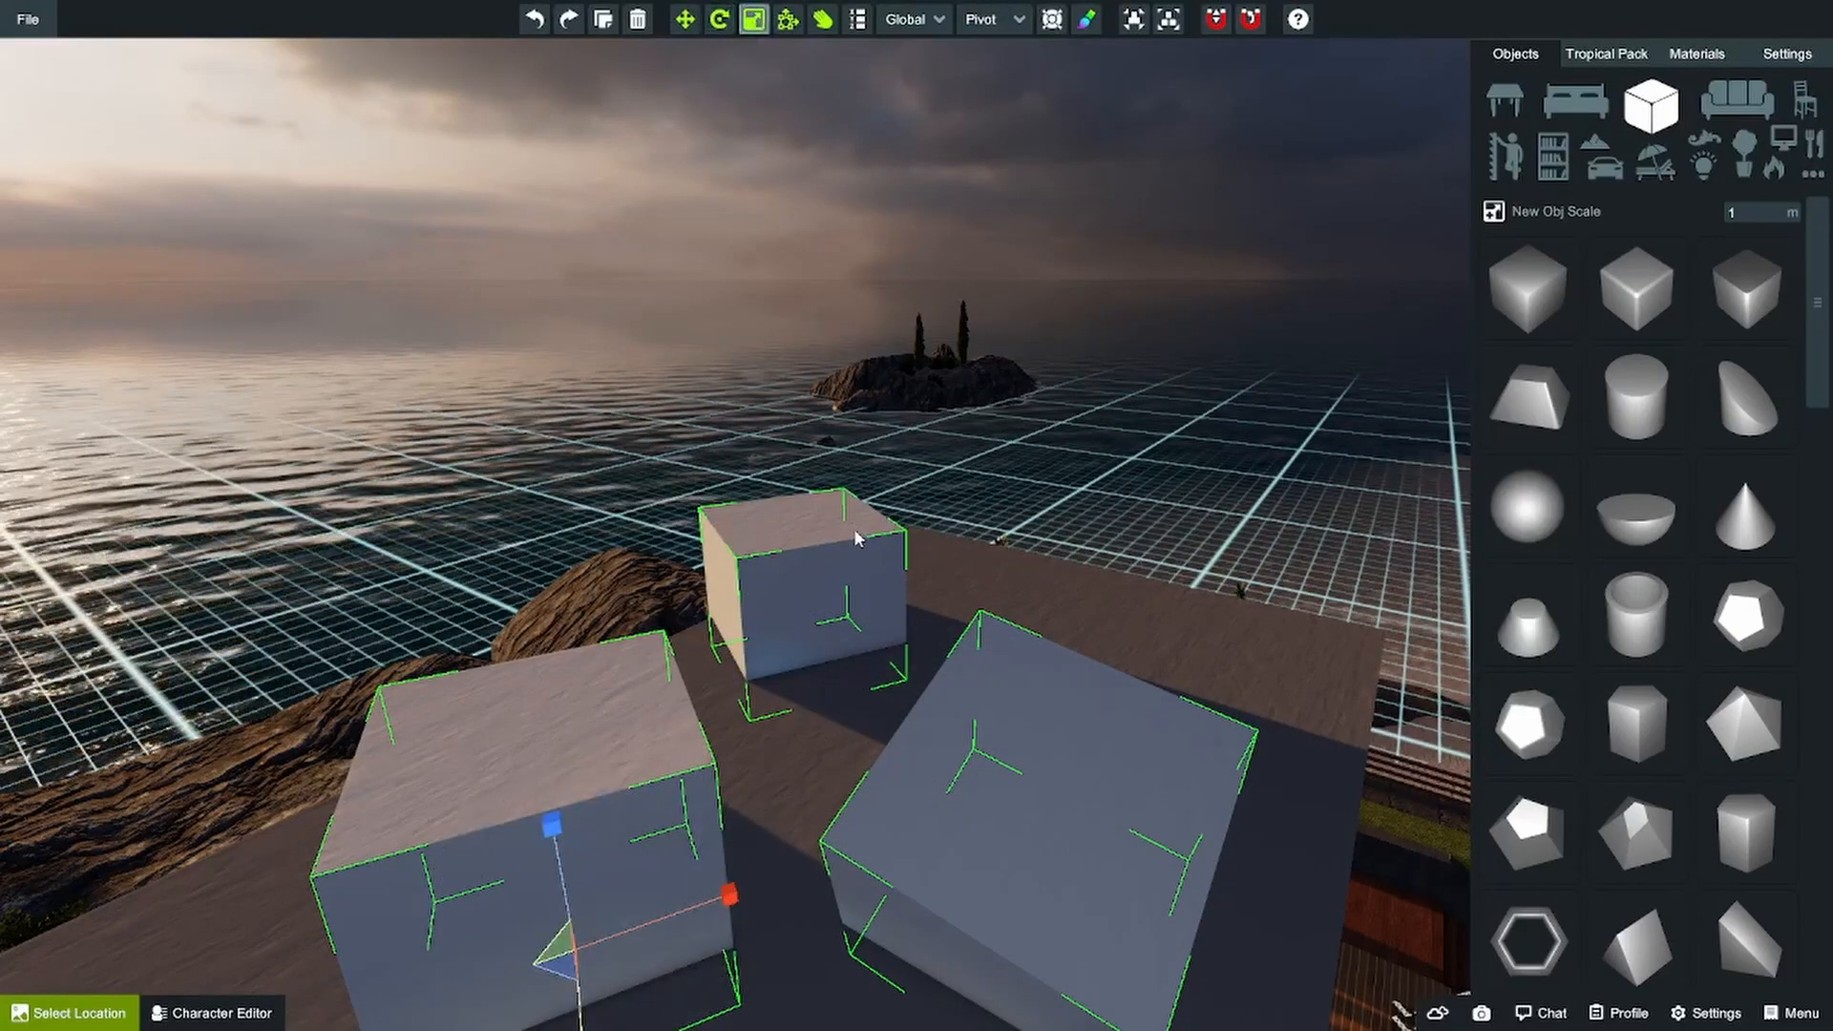
{"action": "right_click_drag", "start_coordinate": [854, 514], "coordinate": [813, 638]}
{"action": "mouse_move", "coordinate": [670, 708]}
{"action": "left_mouse_down"}
{"action": "mouse_move", "coordinate": [684, 663]}
{"action": "mouse_move", "coordinate": [684, 718]}
{"action": "mouse_move", "coordinate": [702, 676]}
{"action": "mouse_move", "coordinate": [701, 724]}
{"action": "left_mouse_up"}
{"action": "left_click_drag", "start_coordinate": [704, 687], "coordinate": [704, 707]}
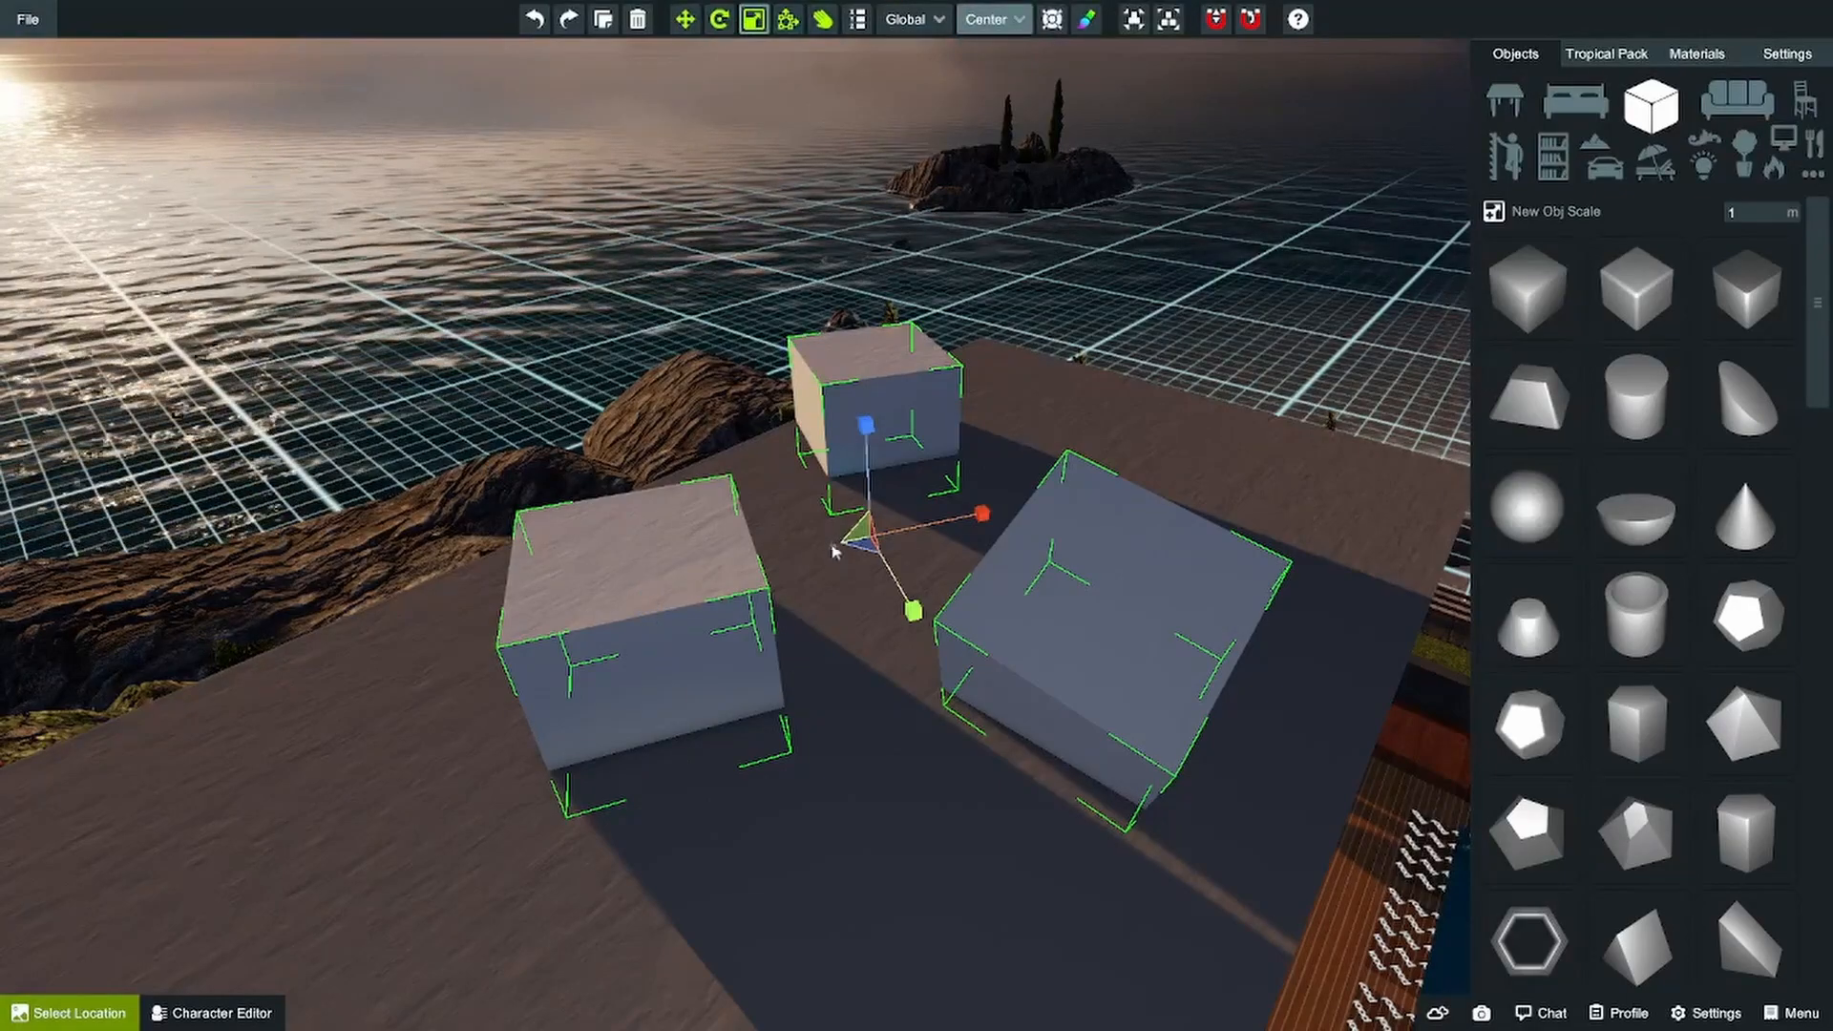
{"action": "left_click_drag", "start_coordinate": [865, 534], "coordinate": [871, 564]}
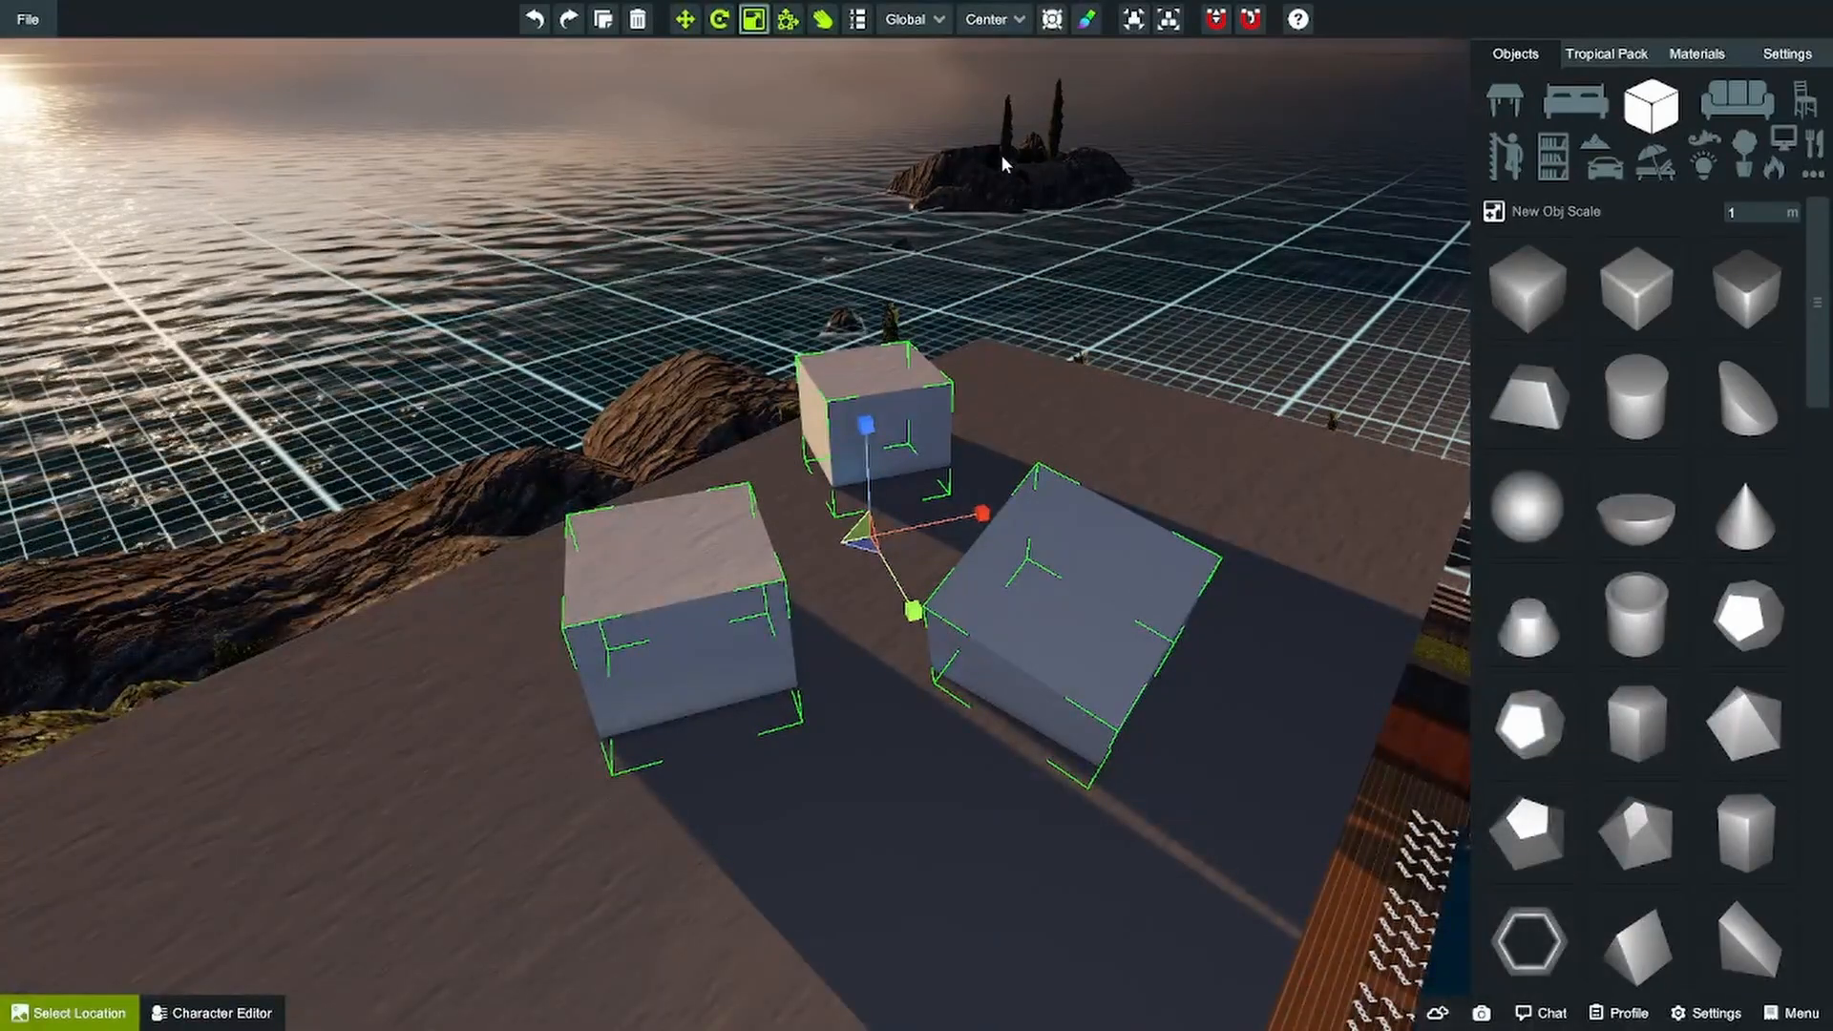
- Select a cypress tree on the distant island and focus the camera on it
{"action": "left_click", "coordinate": [1007, 144]}
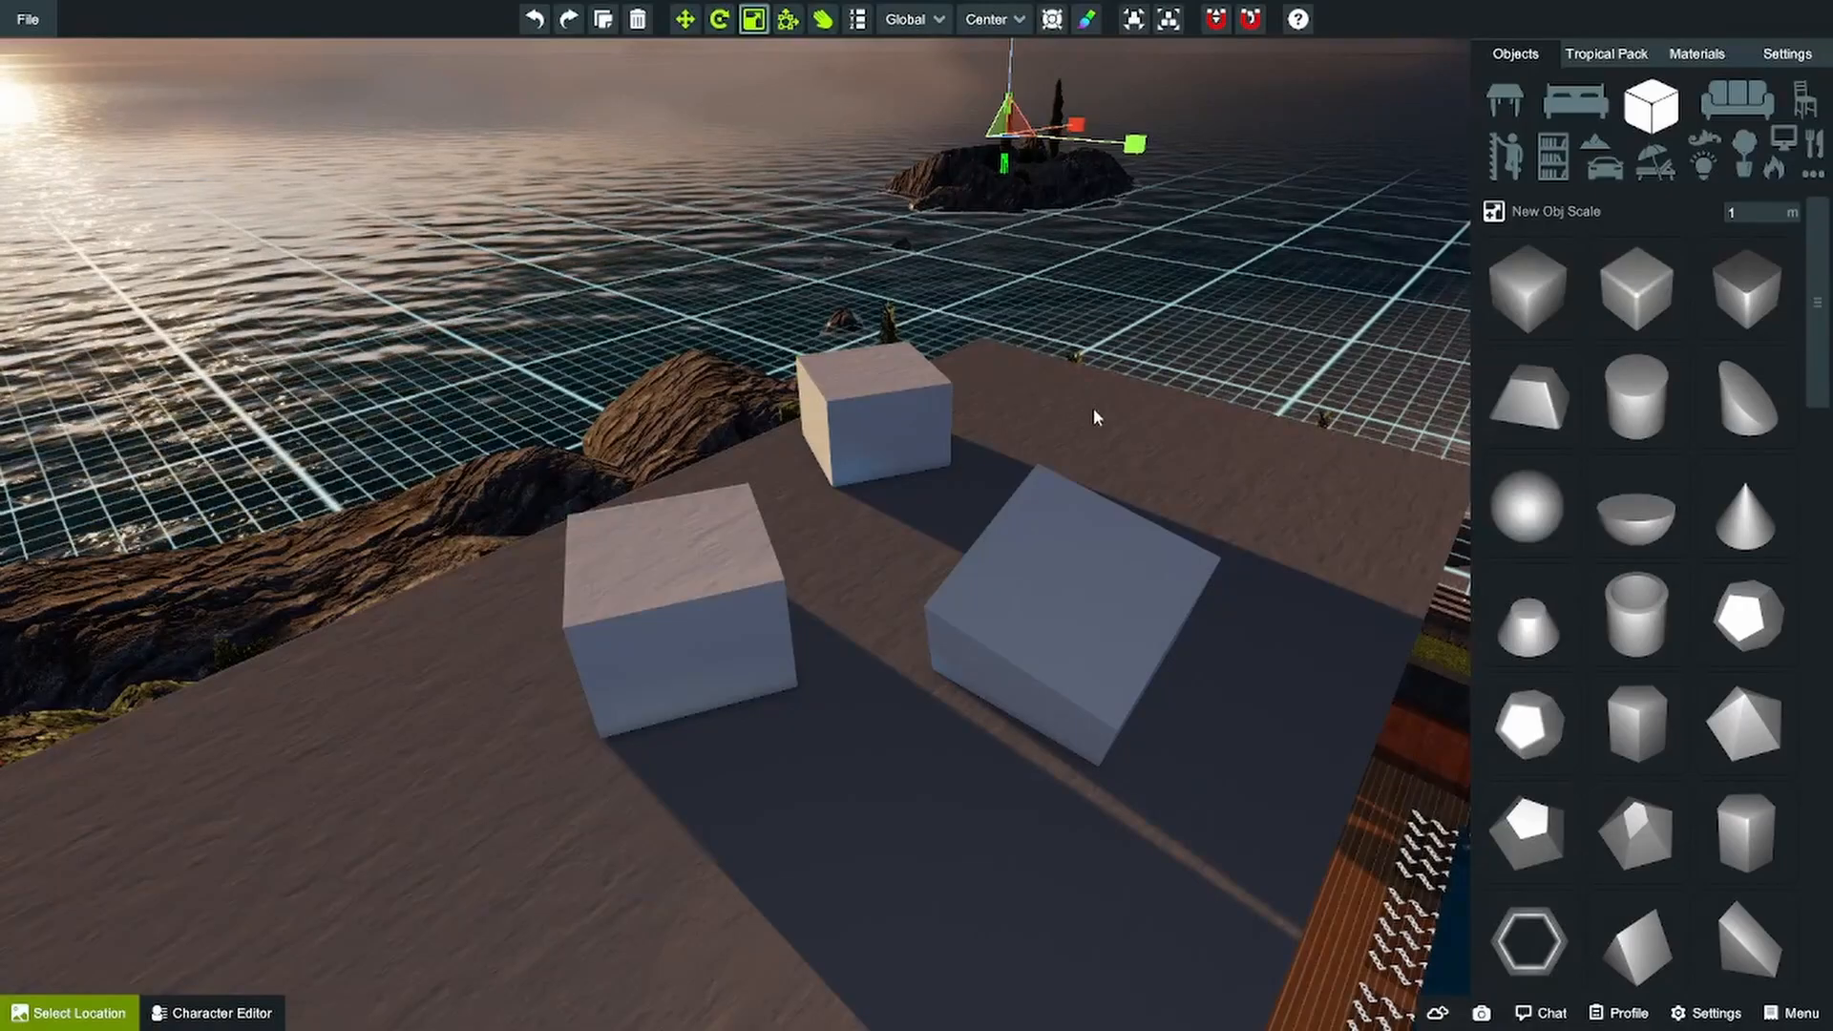
{"action": "key", "text": "f"}
{"action": "left_click", "coordinate": [1263, 438]}
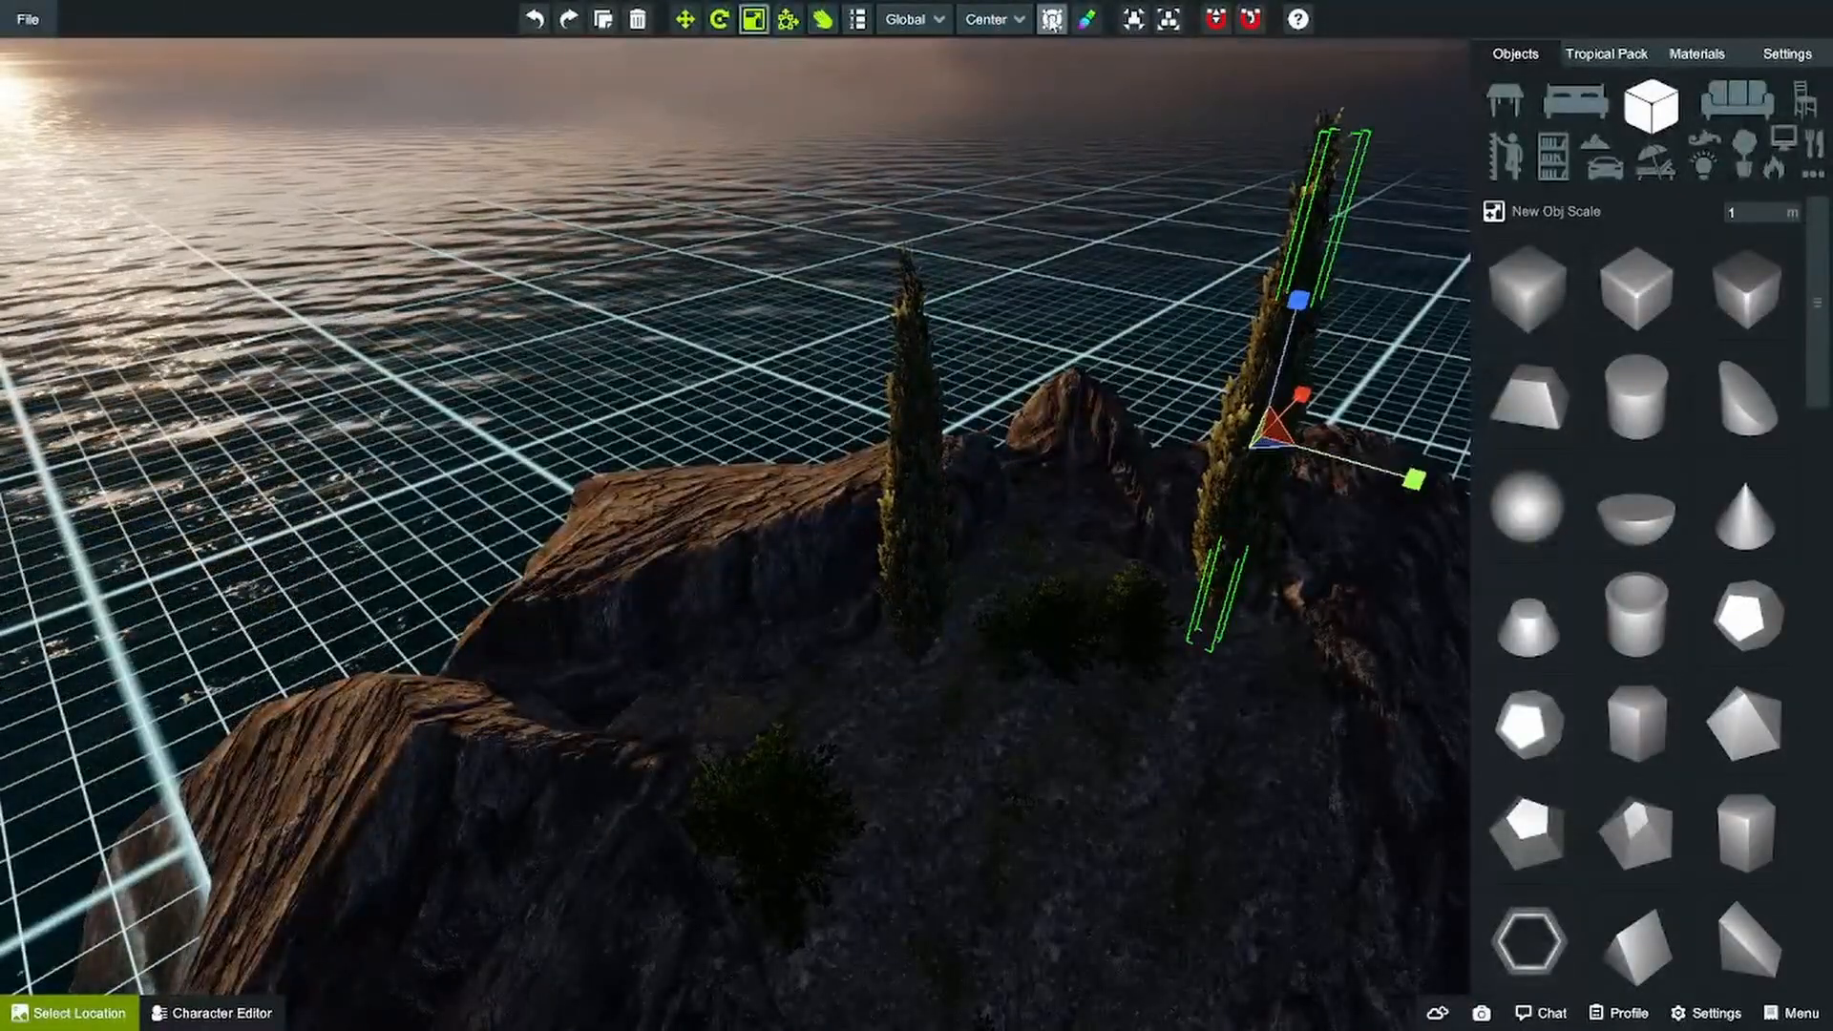
{"action": "left_click", "coordinate": [1051, 19]}
- Focus the camera back on the tilted cube on the slab
{"action": "right_click_drag", "start_coordinate": [998, 384], "coordinate": [290, 290]}
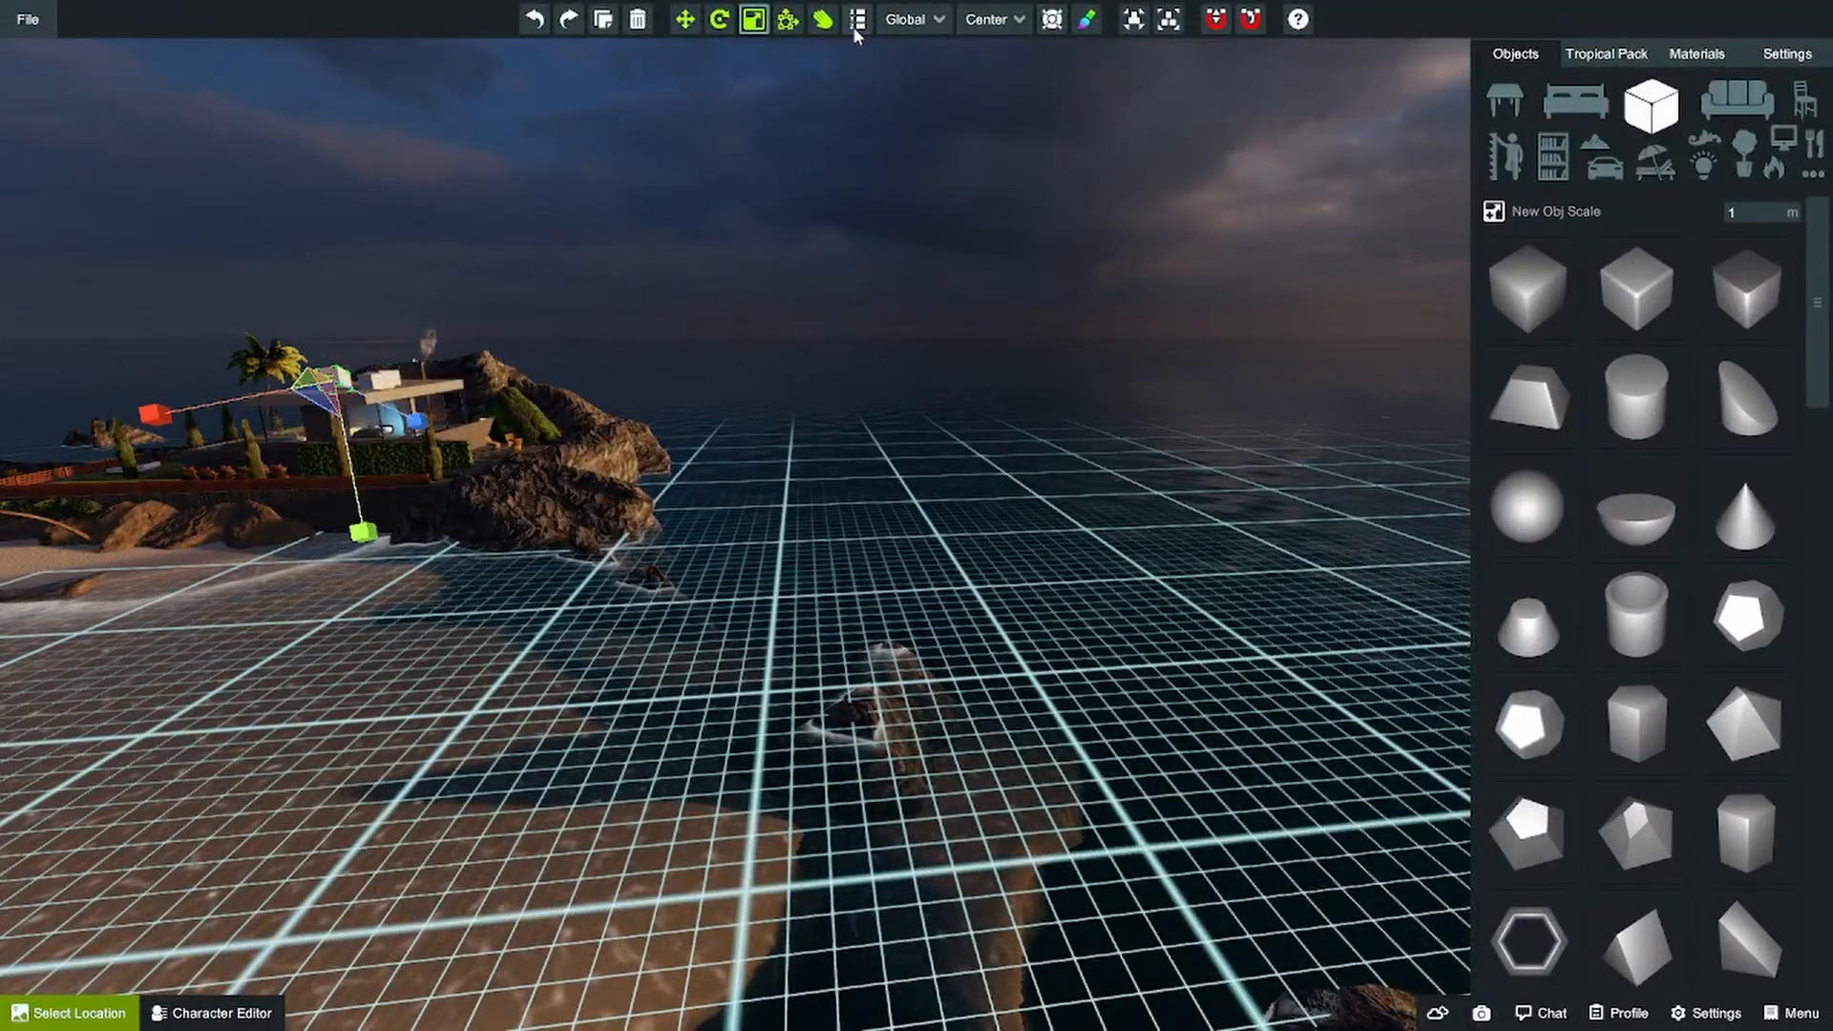
{"action": "left_click", "coordinate": [1052, 19]}
{"action": "right_click_drag", "start_coordinate": [496, 380], "coordinate": [1227, 531]}
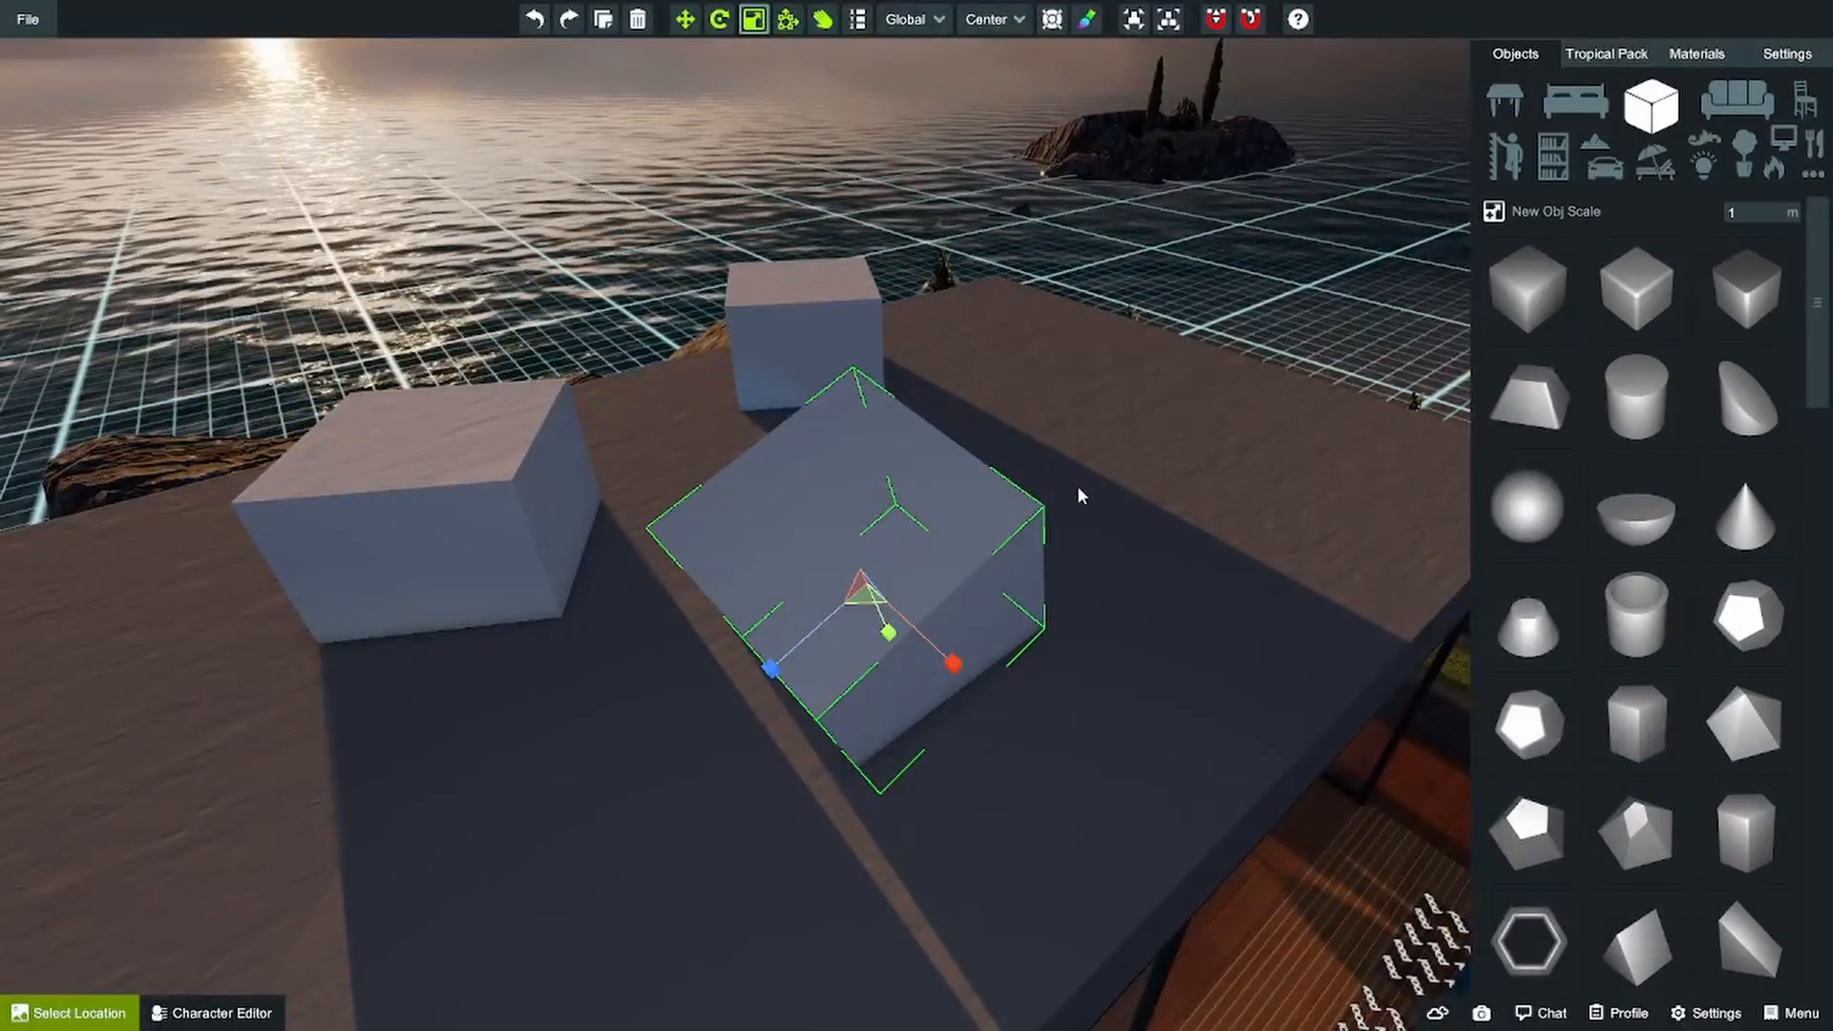
- Select the cube beside the tilted one and try several colors on it in the Color Picker, ending with green #00FF84
{"action": "left_click", "coordinate": [476, 511]}
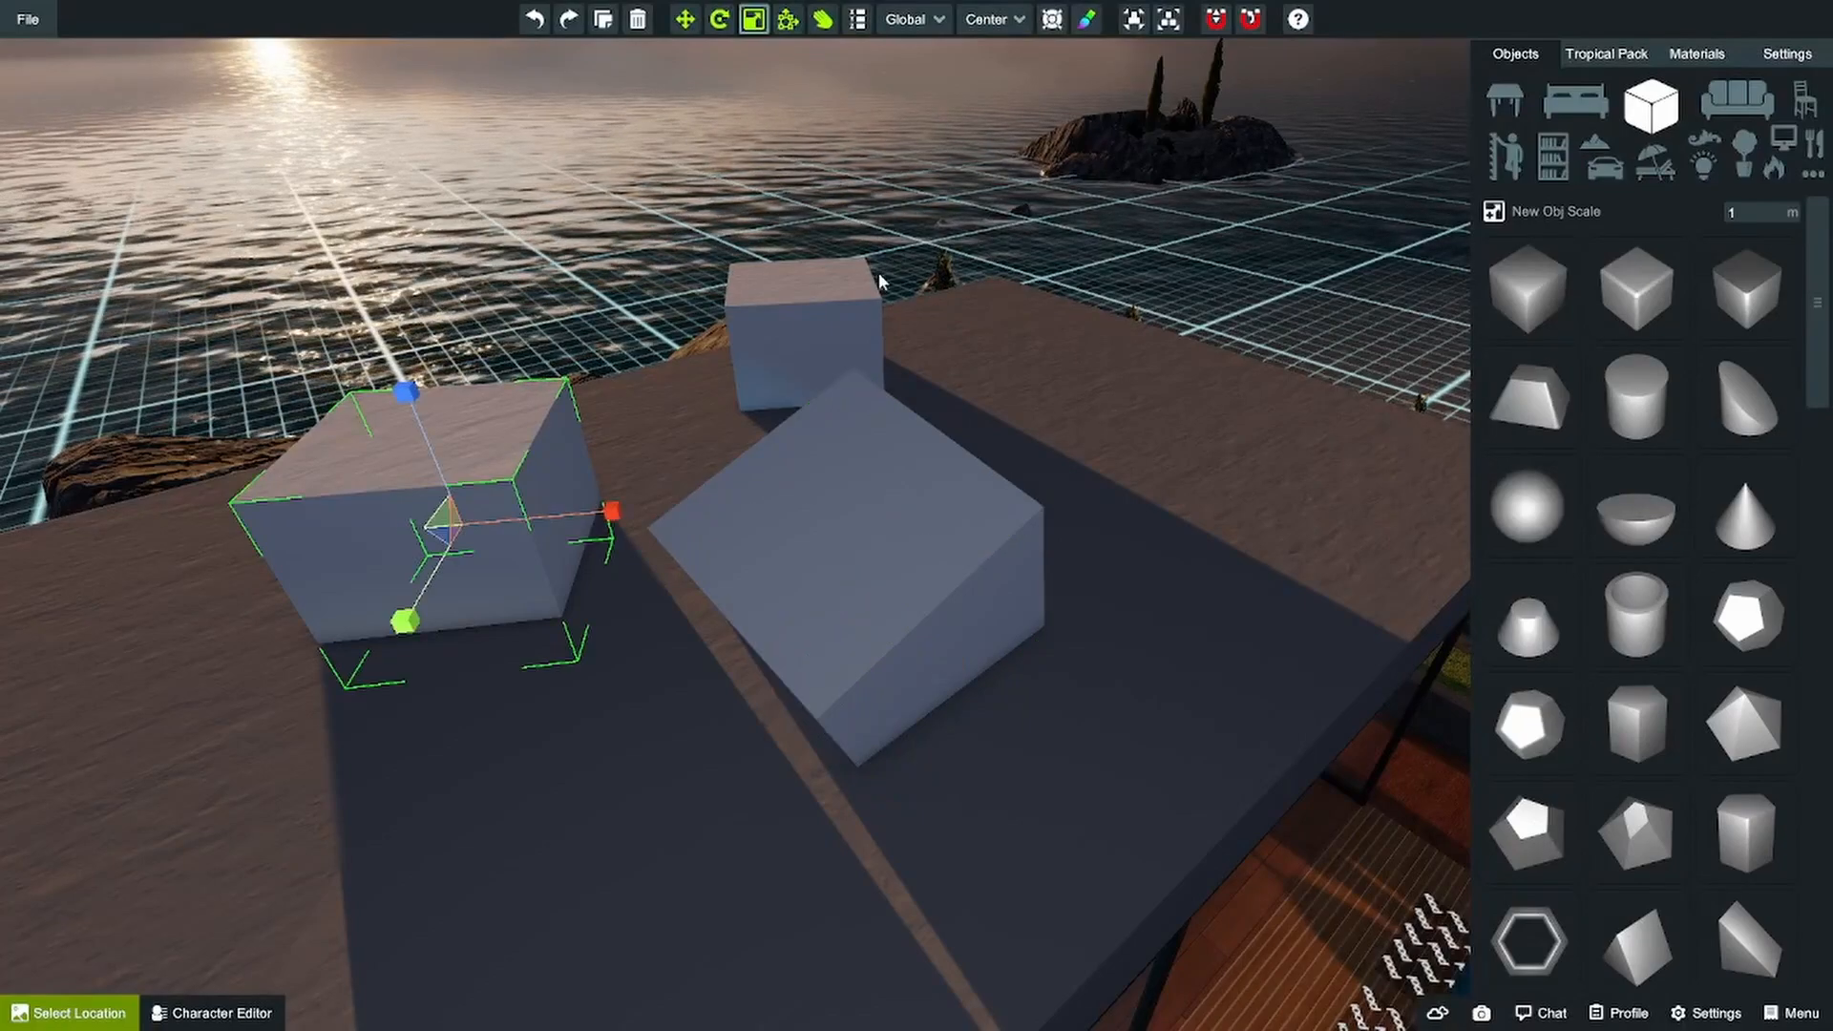
{"action": "left_click", "coordinate": [1087, 19]}
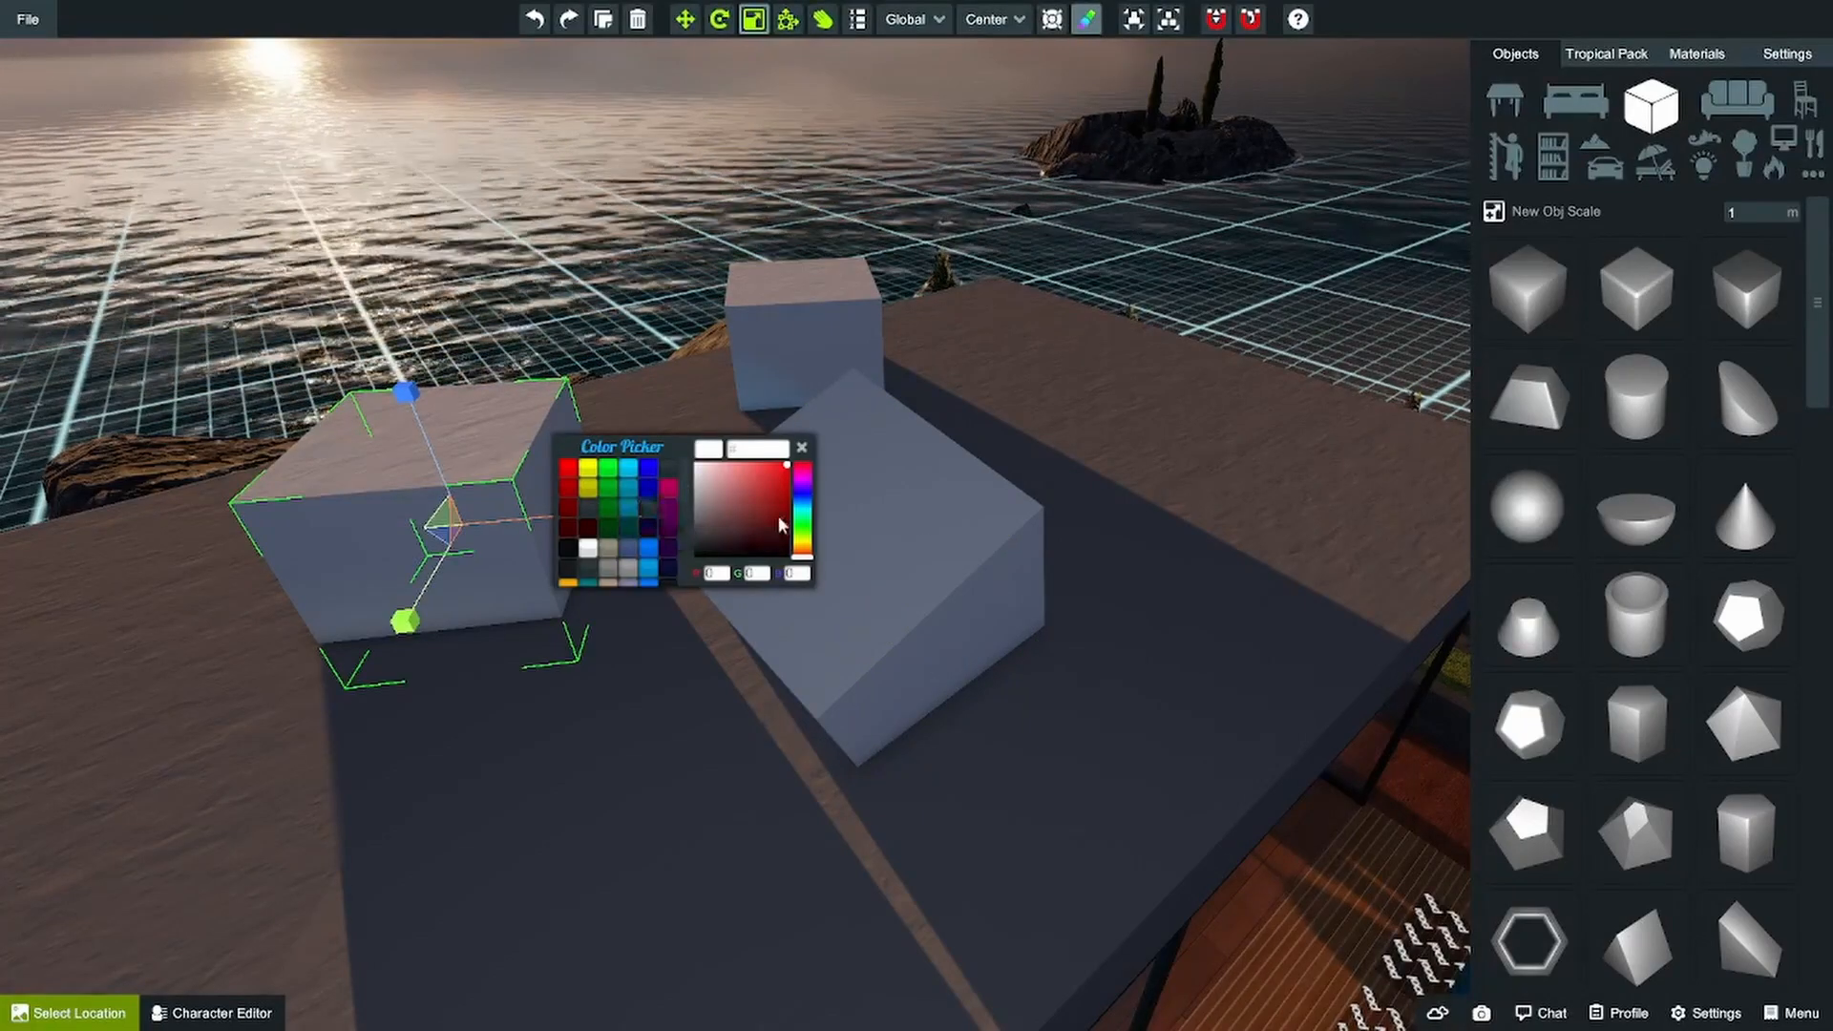
{"action": "left_click", "coordinate": [715, 513]}
{"action": "left_click", "coordinate": [628, 507]}
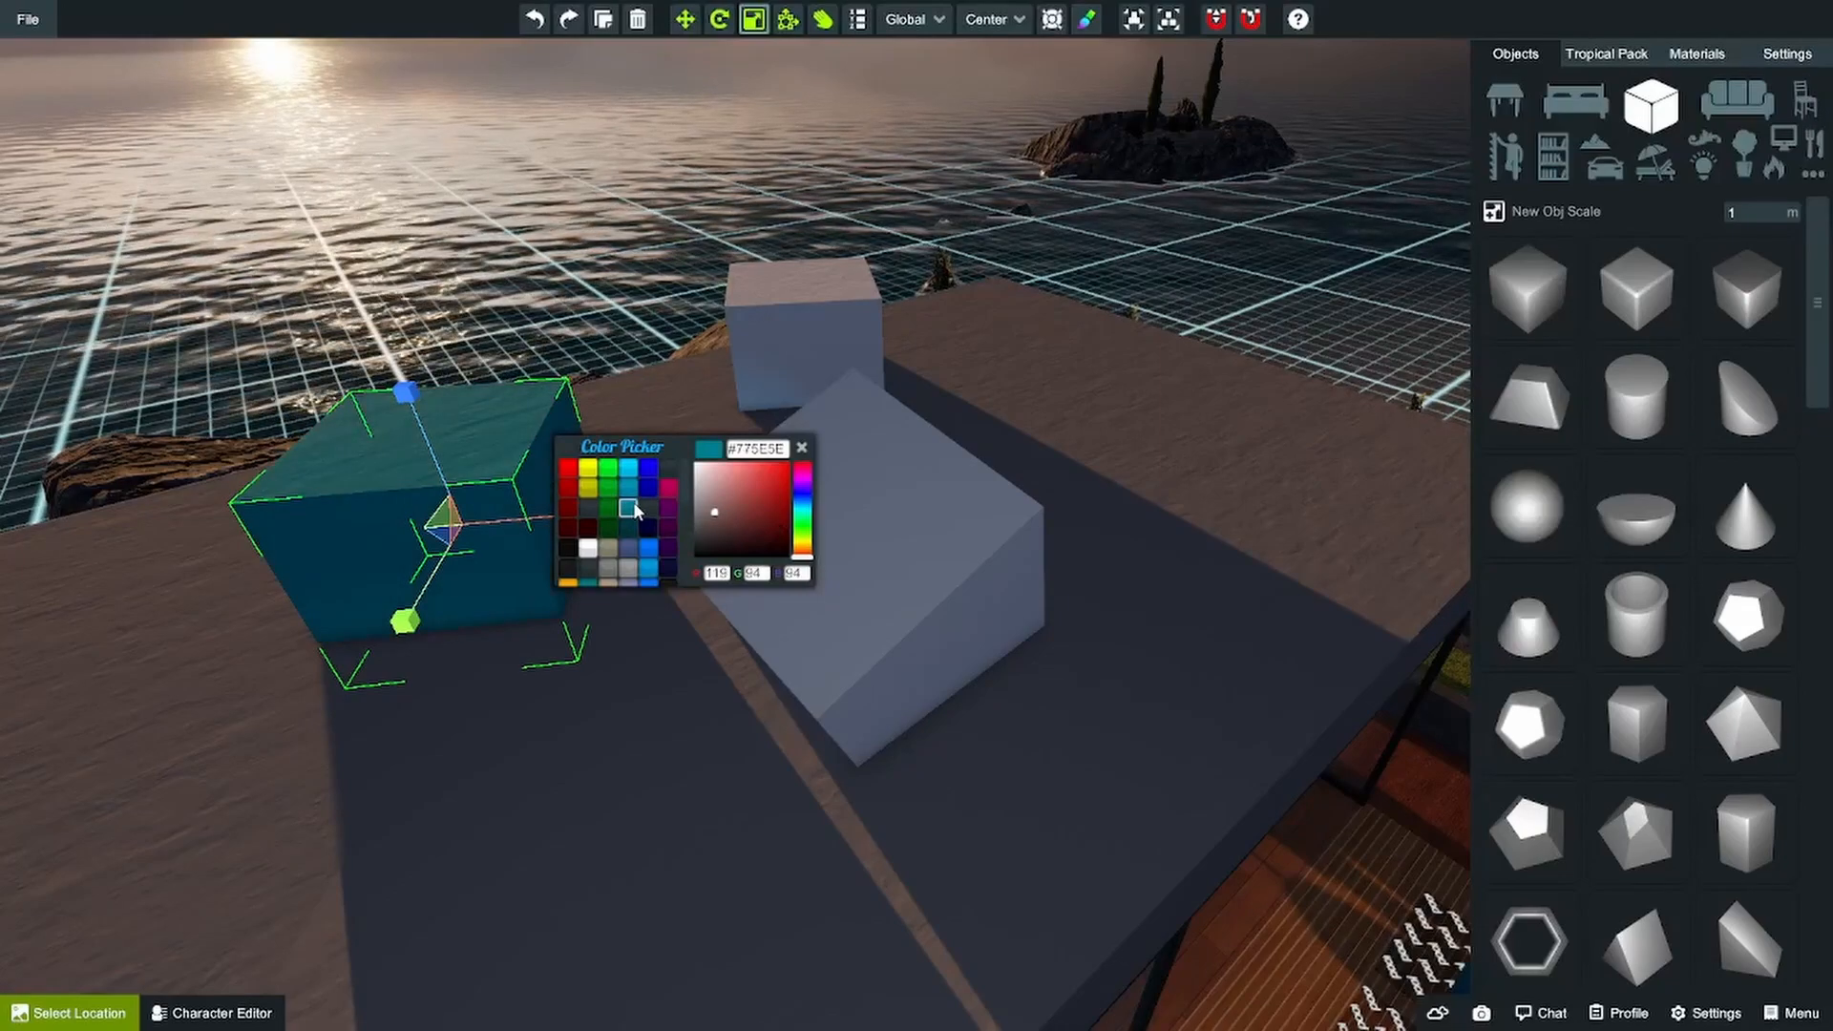
{"action": "left_click", "coordinate": [801, 516]}
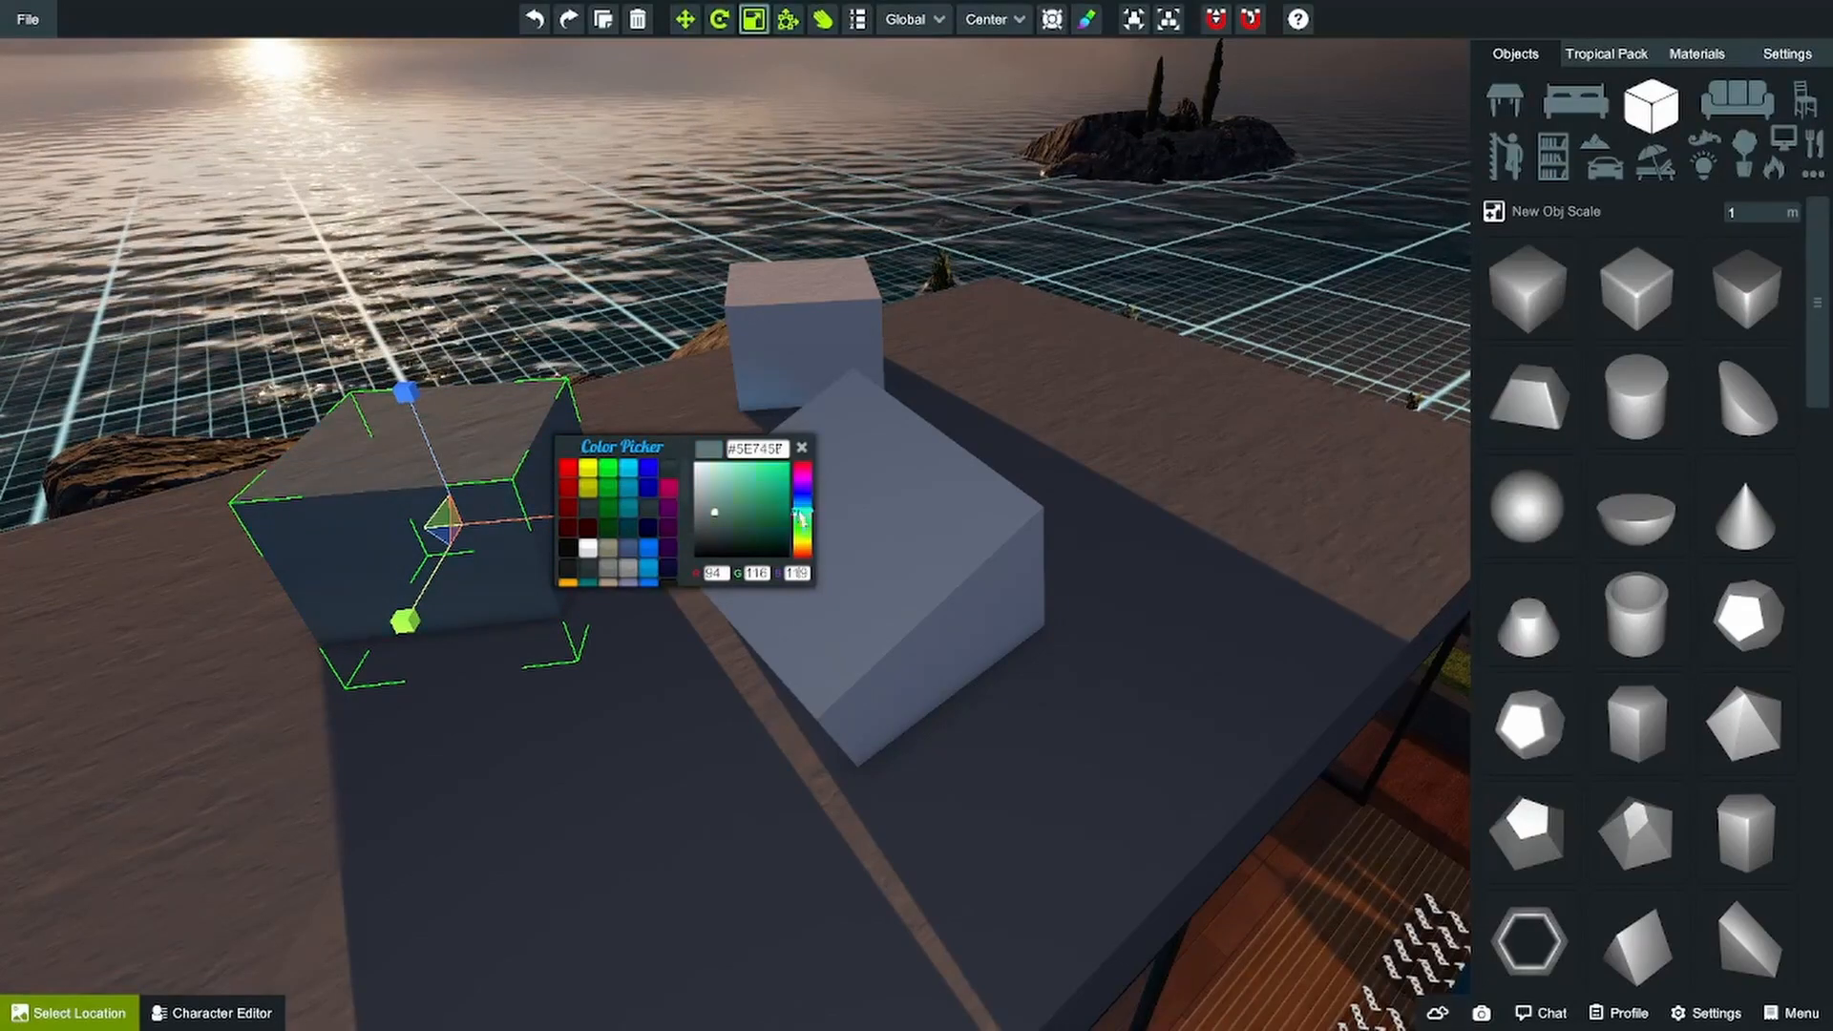
{"action": "left_click", "coordinate": [788, 465]}
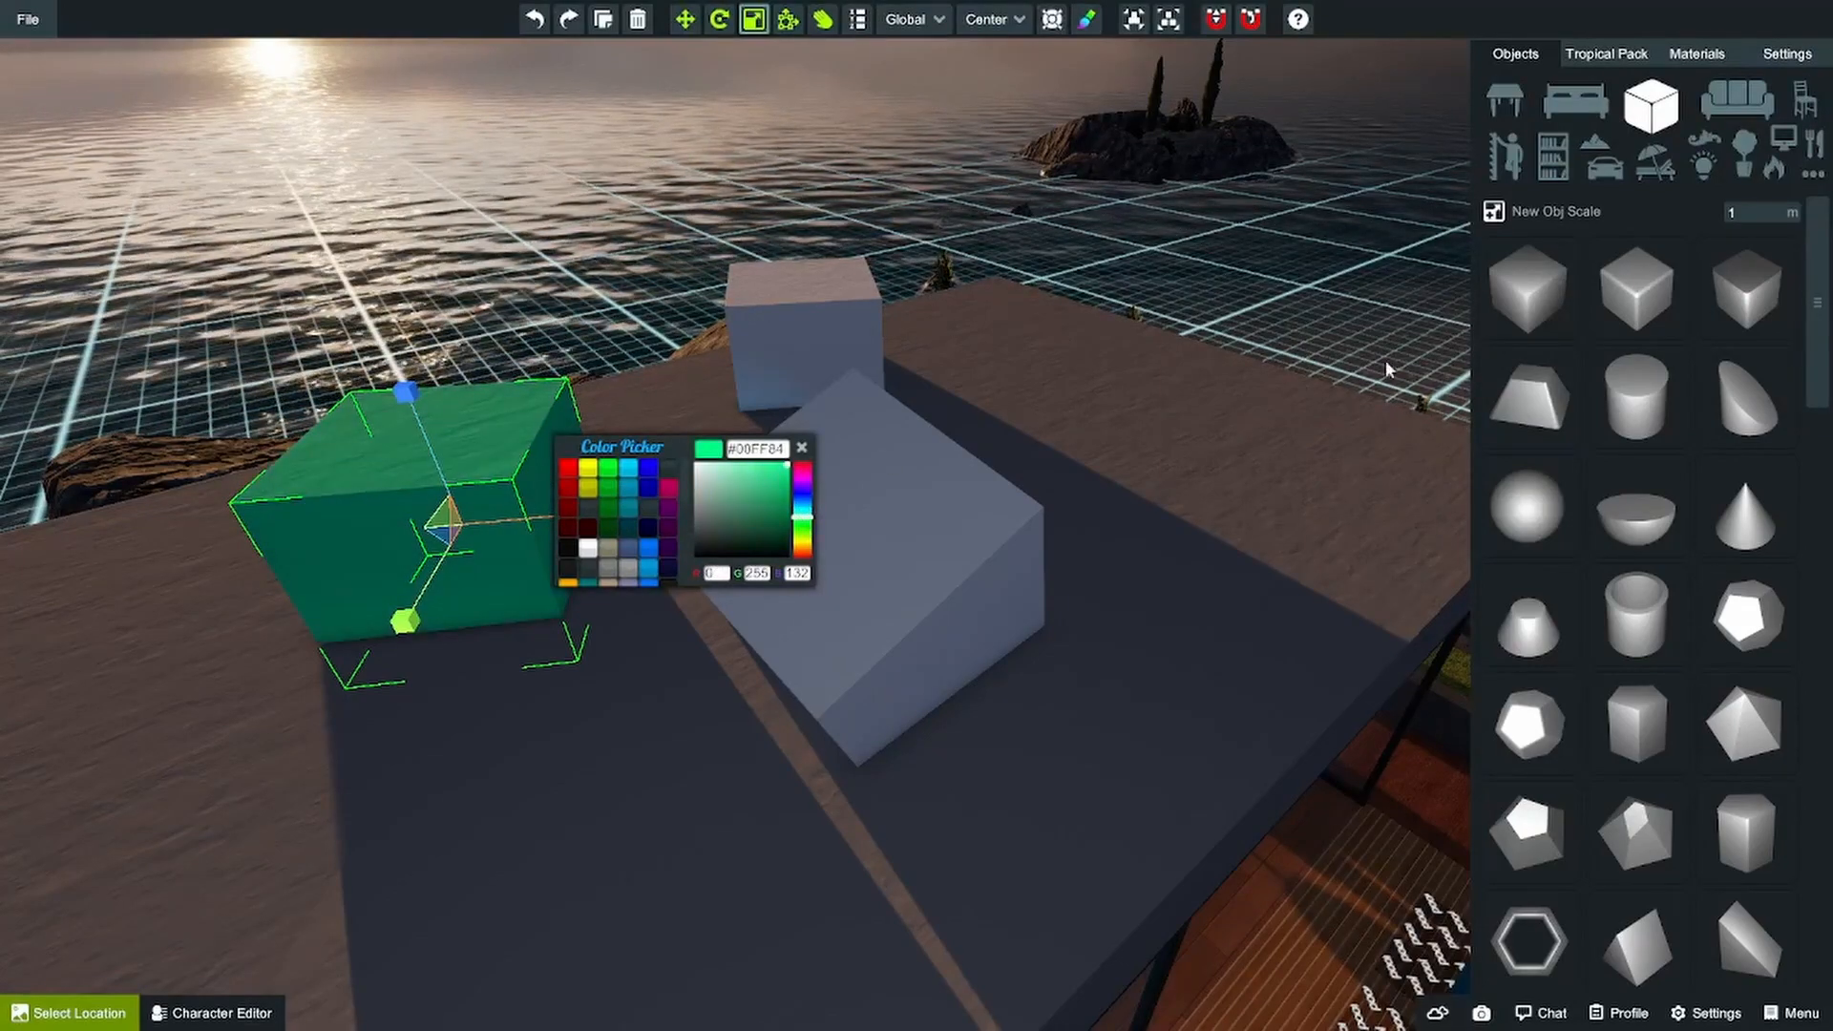
- Apply the woven fabric material from the Solid Colors materials to the green cube
{"action": "left_click", "coordinate": [1686, 55]}
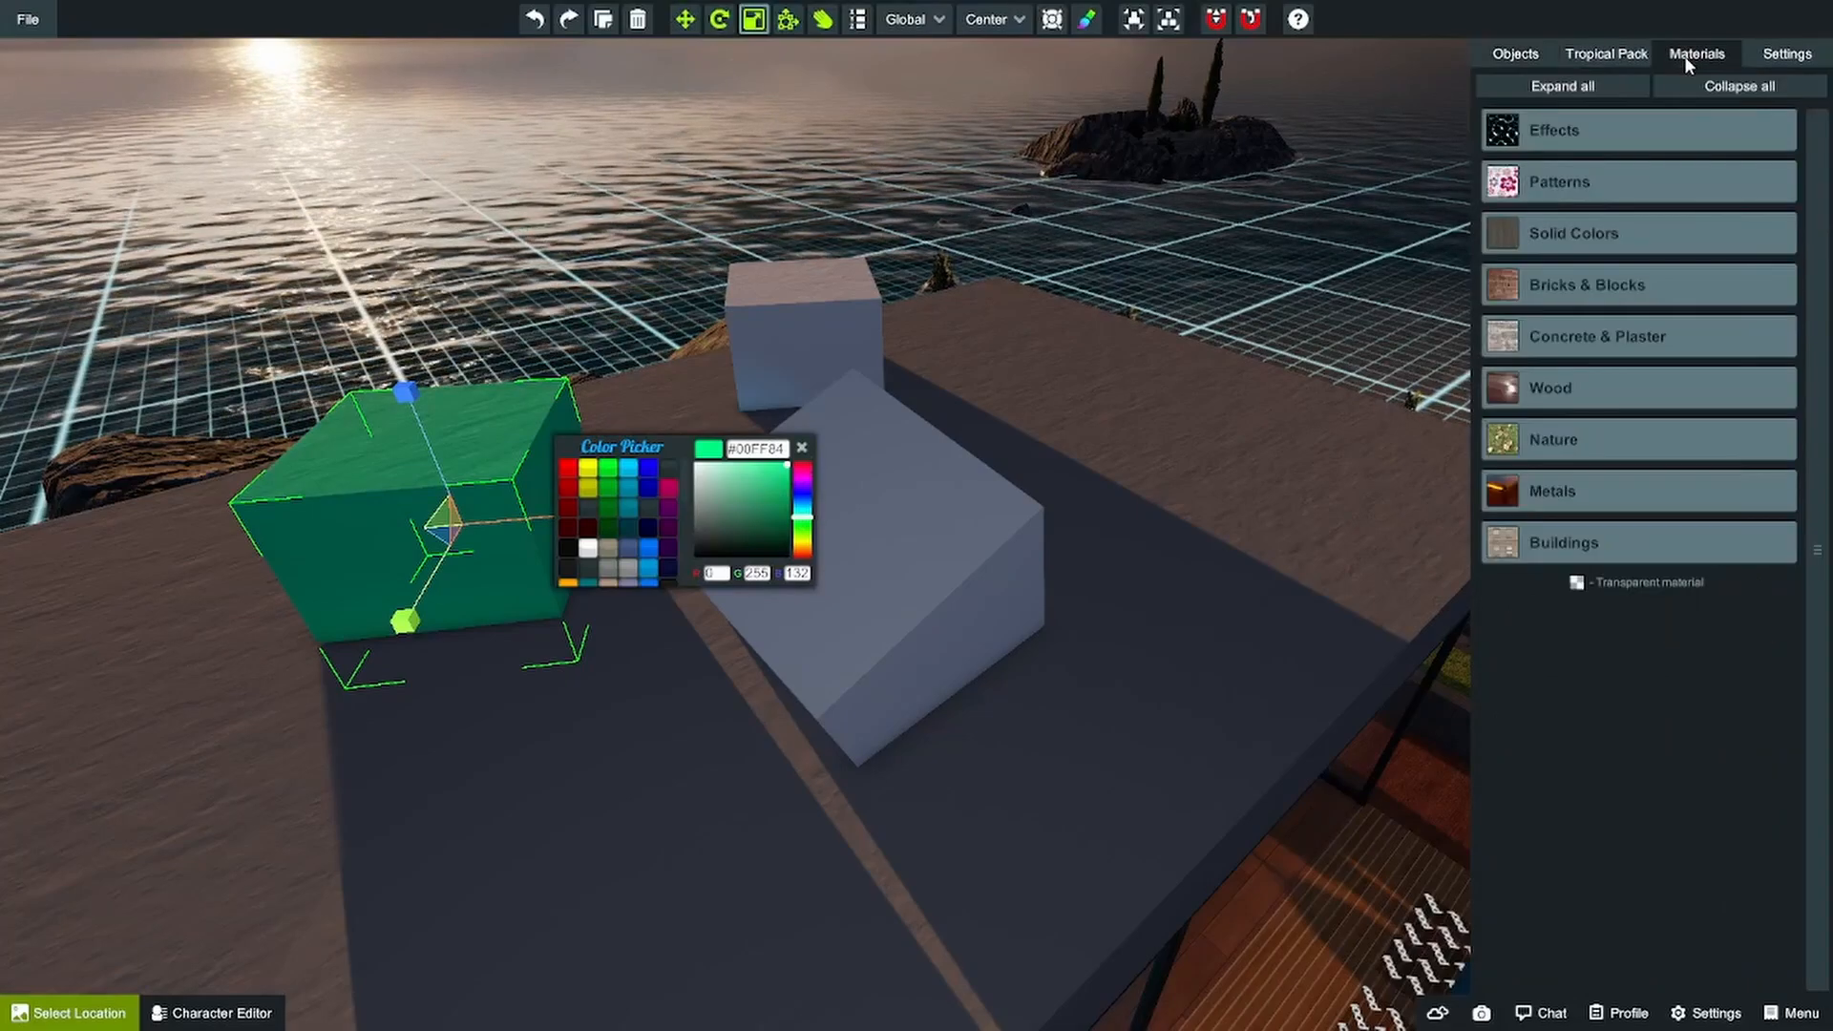
{"action": "left_click", "coordinate": [1559, 248]}
{"action": "left_click", "coordinate": [1598, 301]}
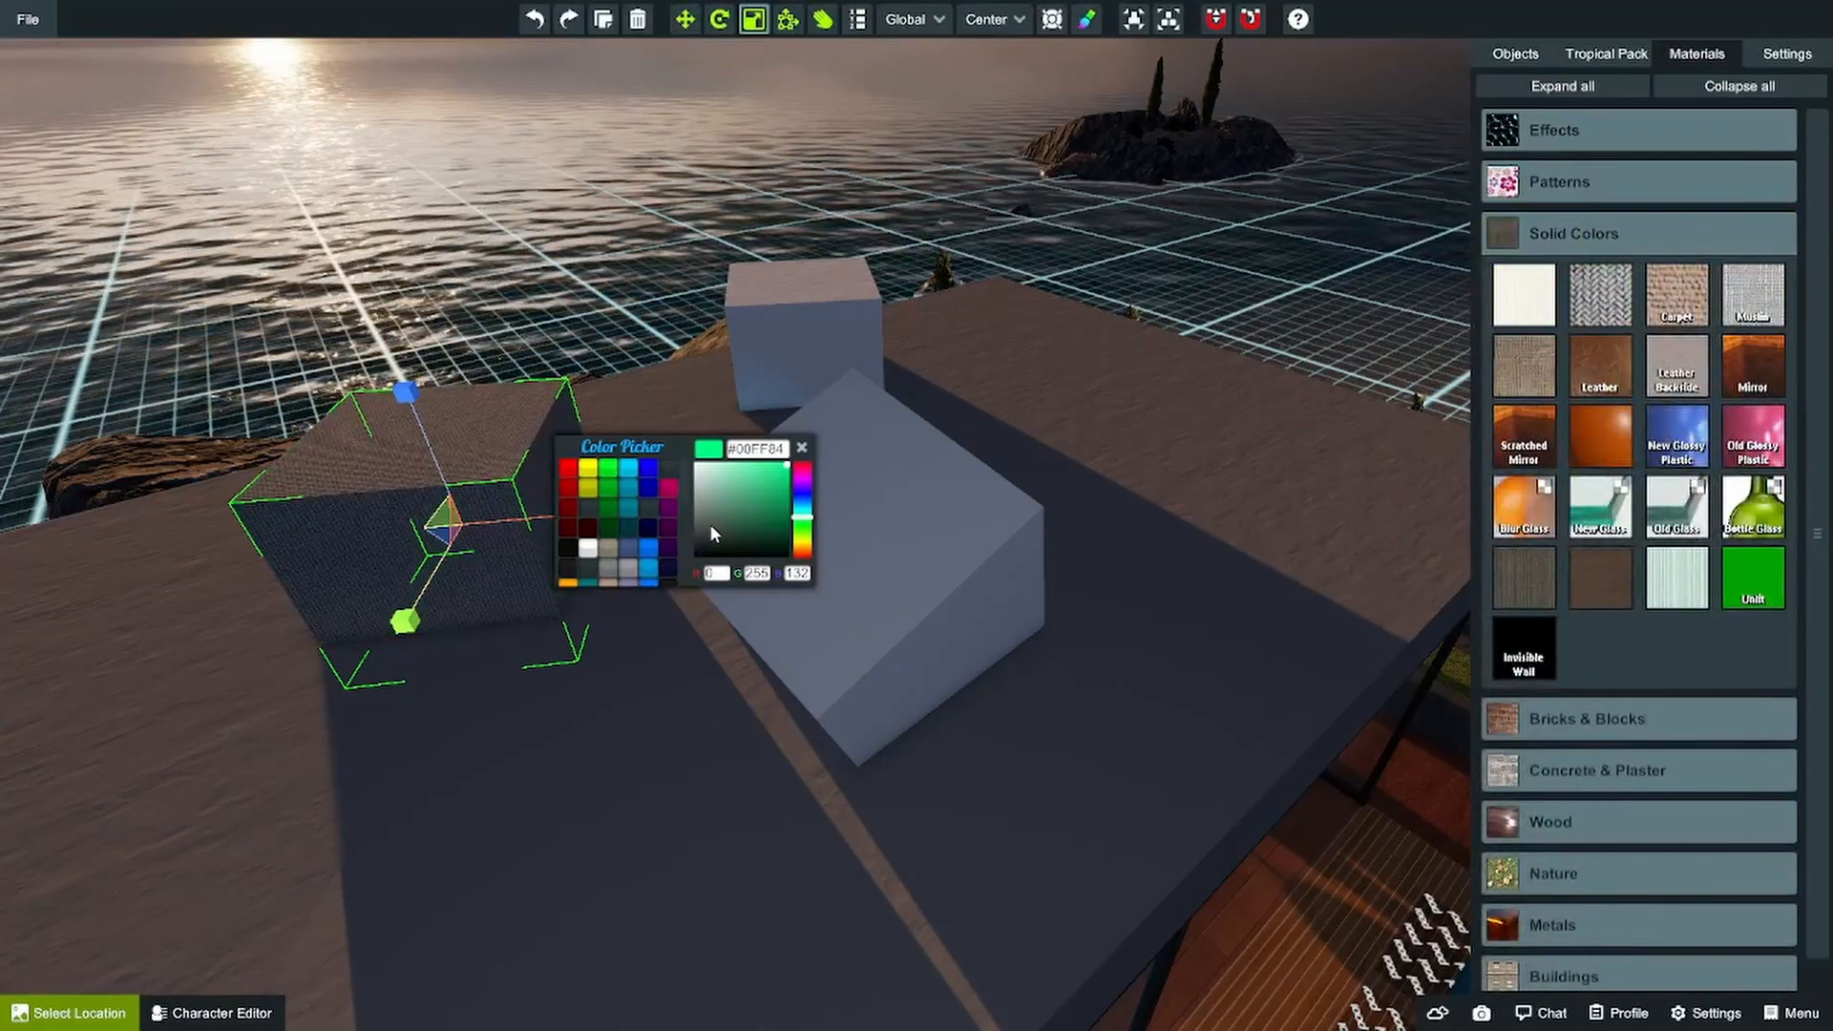
- Tint the fabric-covered cube violet #724FD5 and close the Color Picker
{"action": "left_click", "coordinate": [645, 489]}
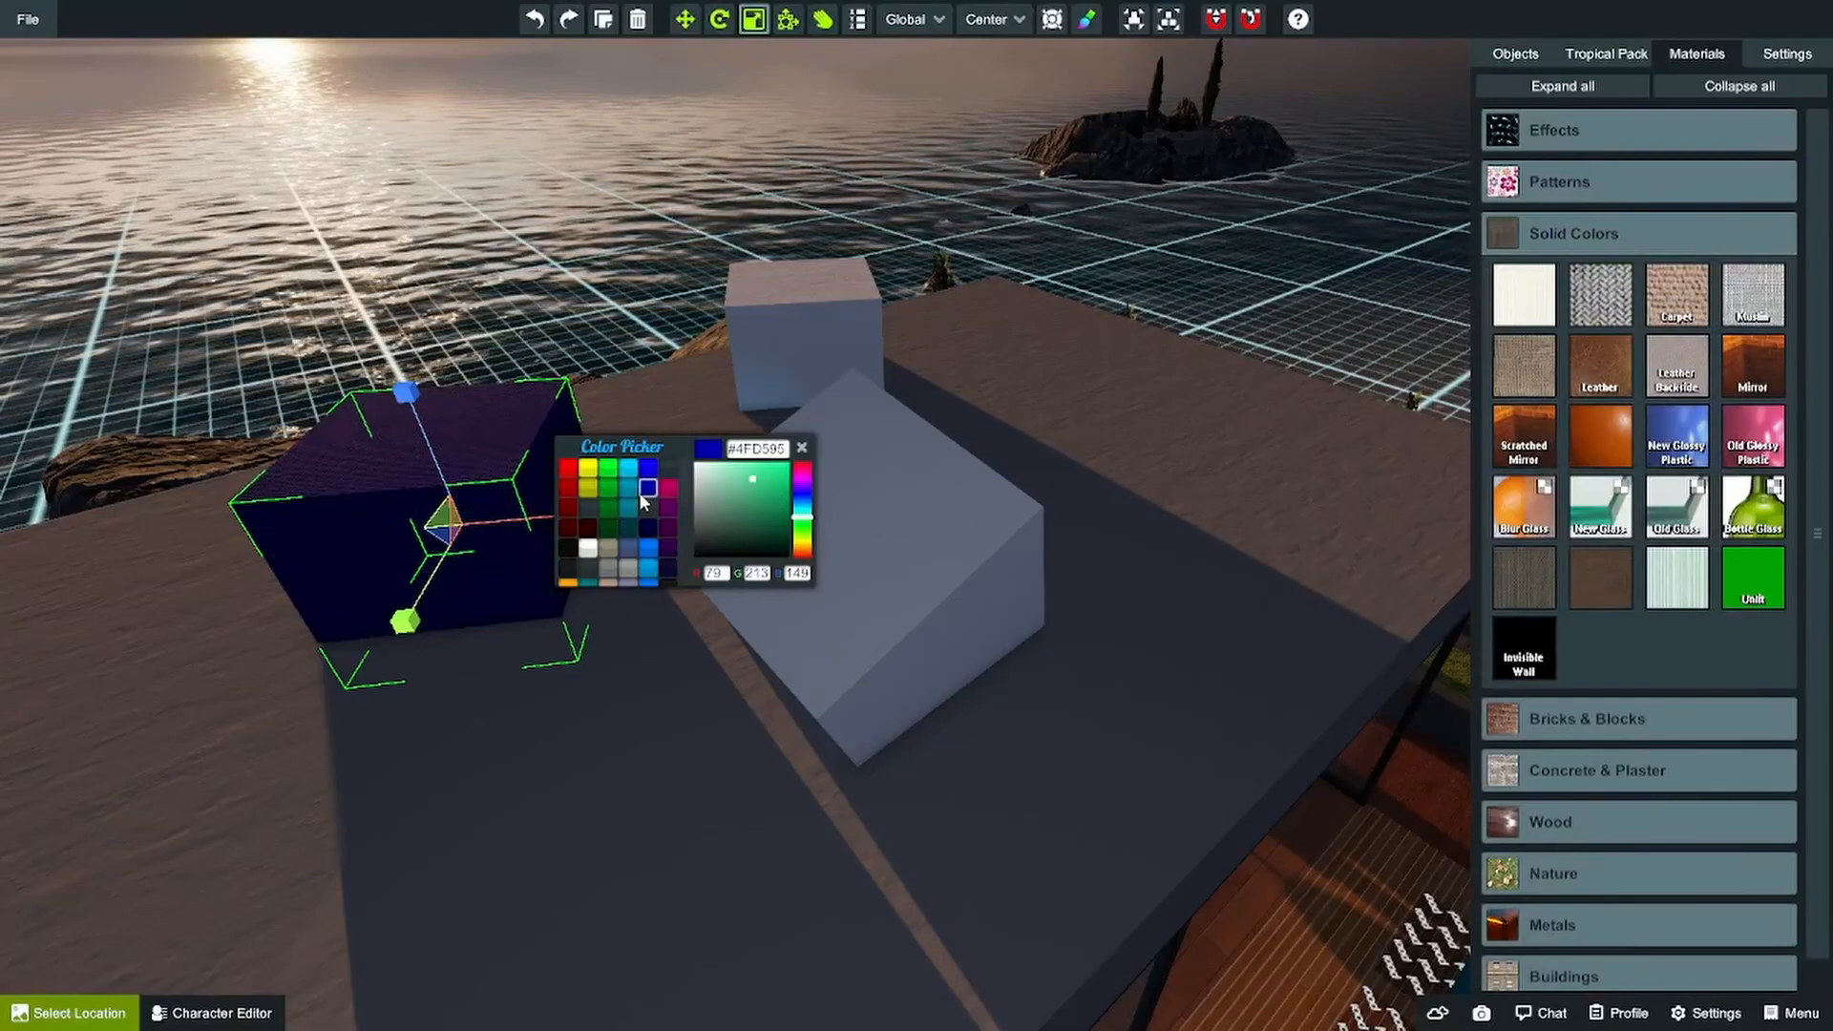
{"action": "left_click", "coordinate": [802, 490]}
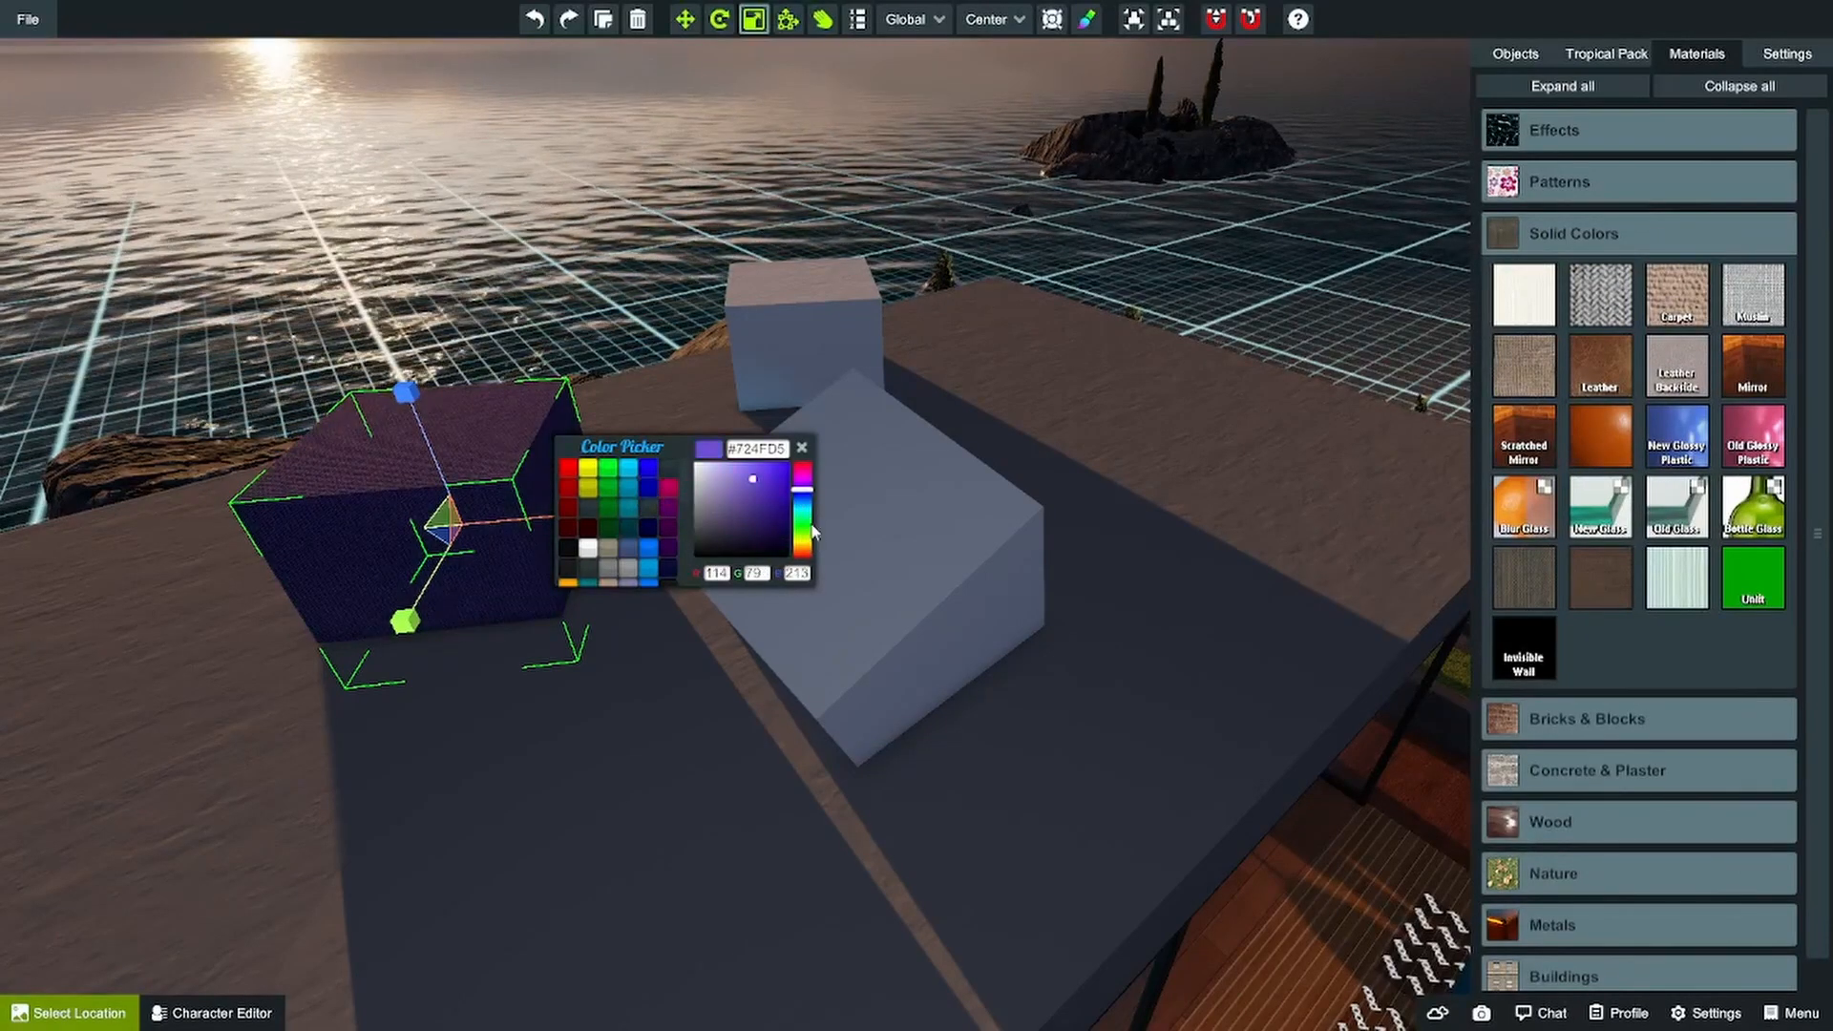
{"action": "left_click", "coordinate": [1048, 409]}
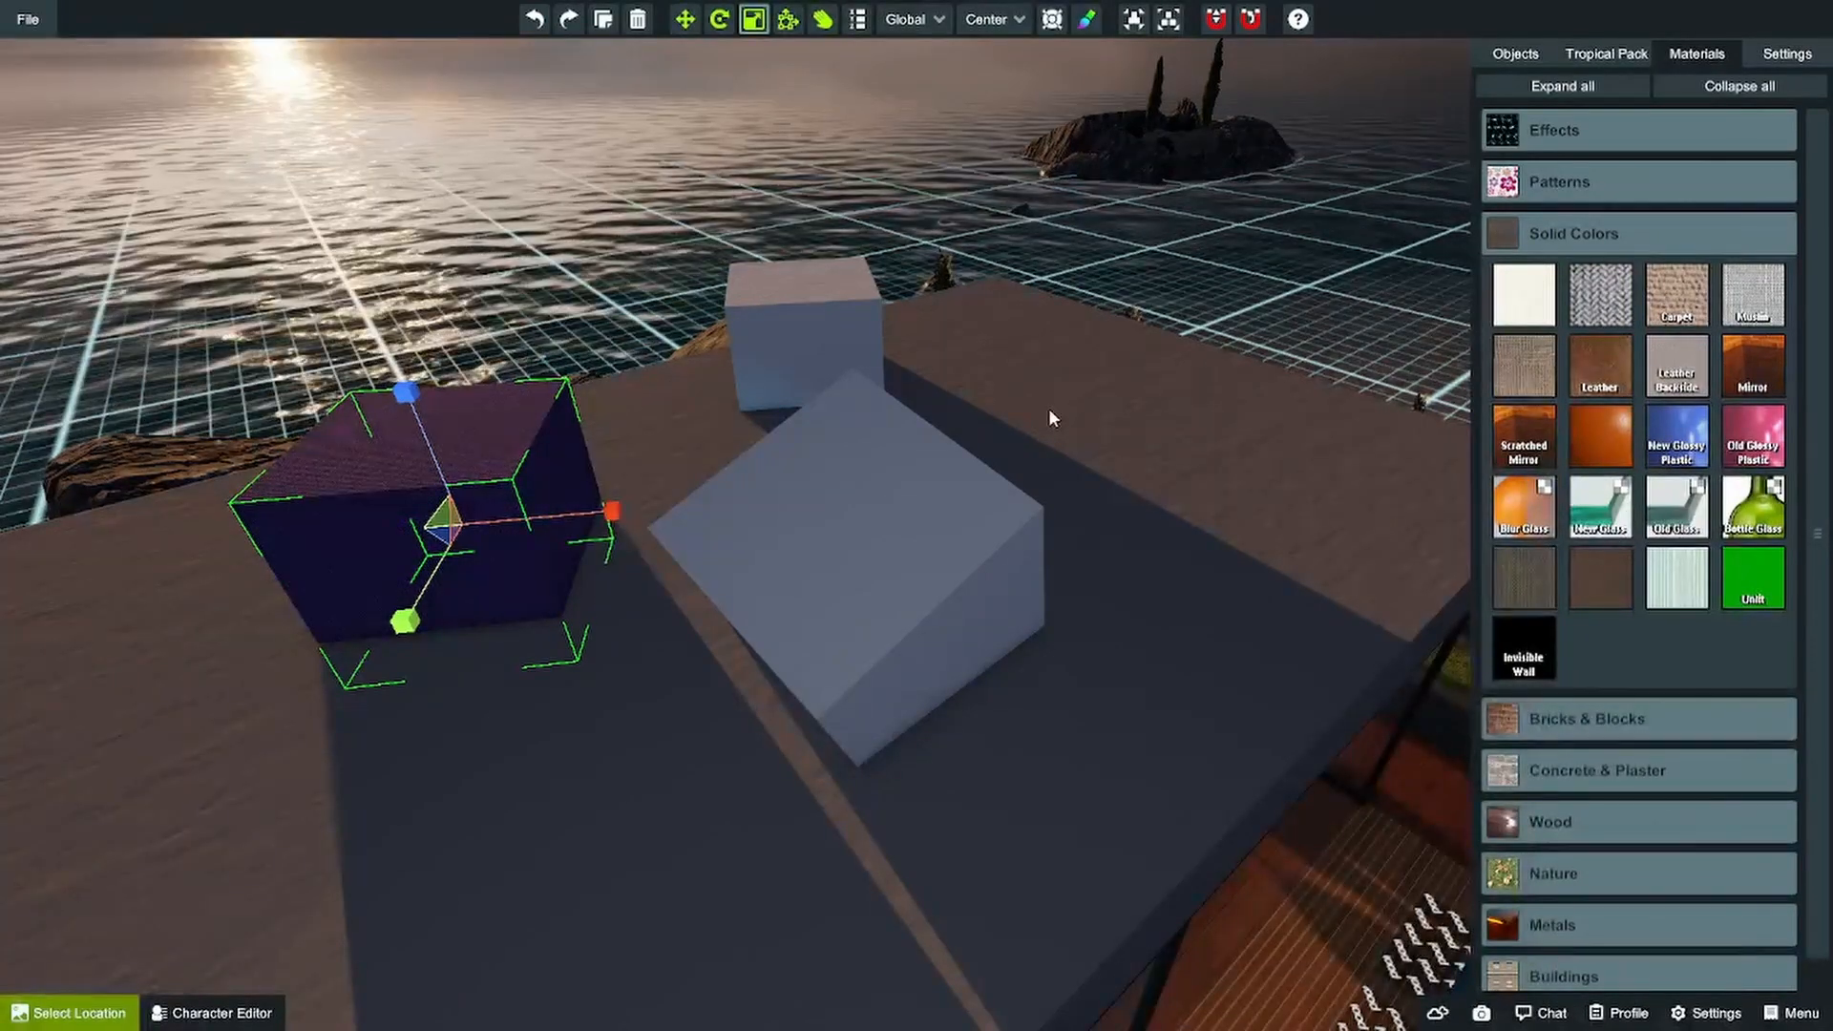
- Select all three cubes, group them, and reselect the group through the tilted cube
{"action": "left_click", "coordinate": [908, 507]}
{"action": "left_click", "coordinate": [762, 330], "text": "shift"}
{"action": "left_click", "coordinate": [449, 501], "text": "shift"}
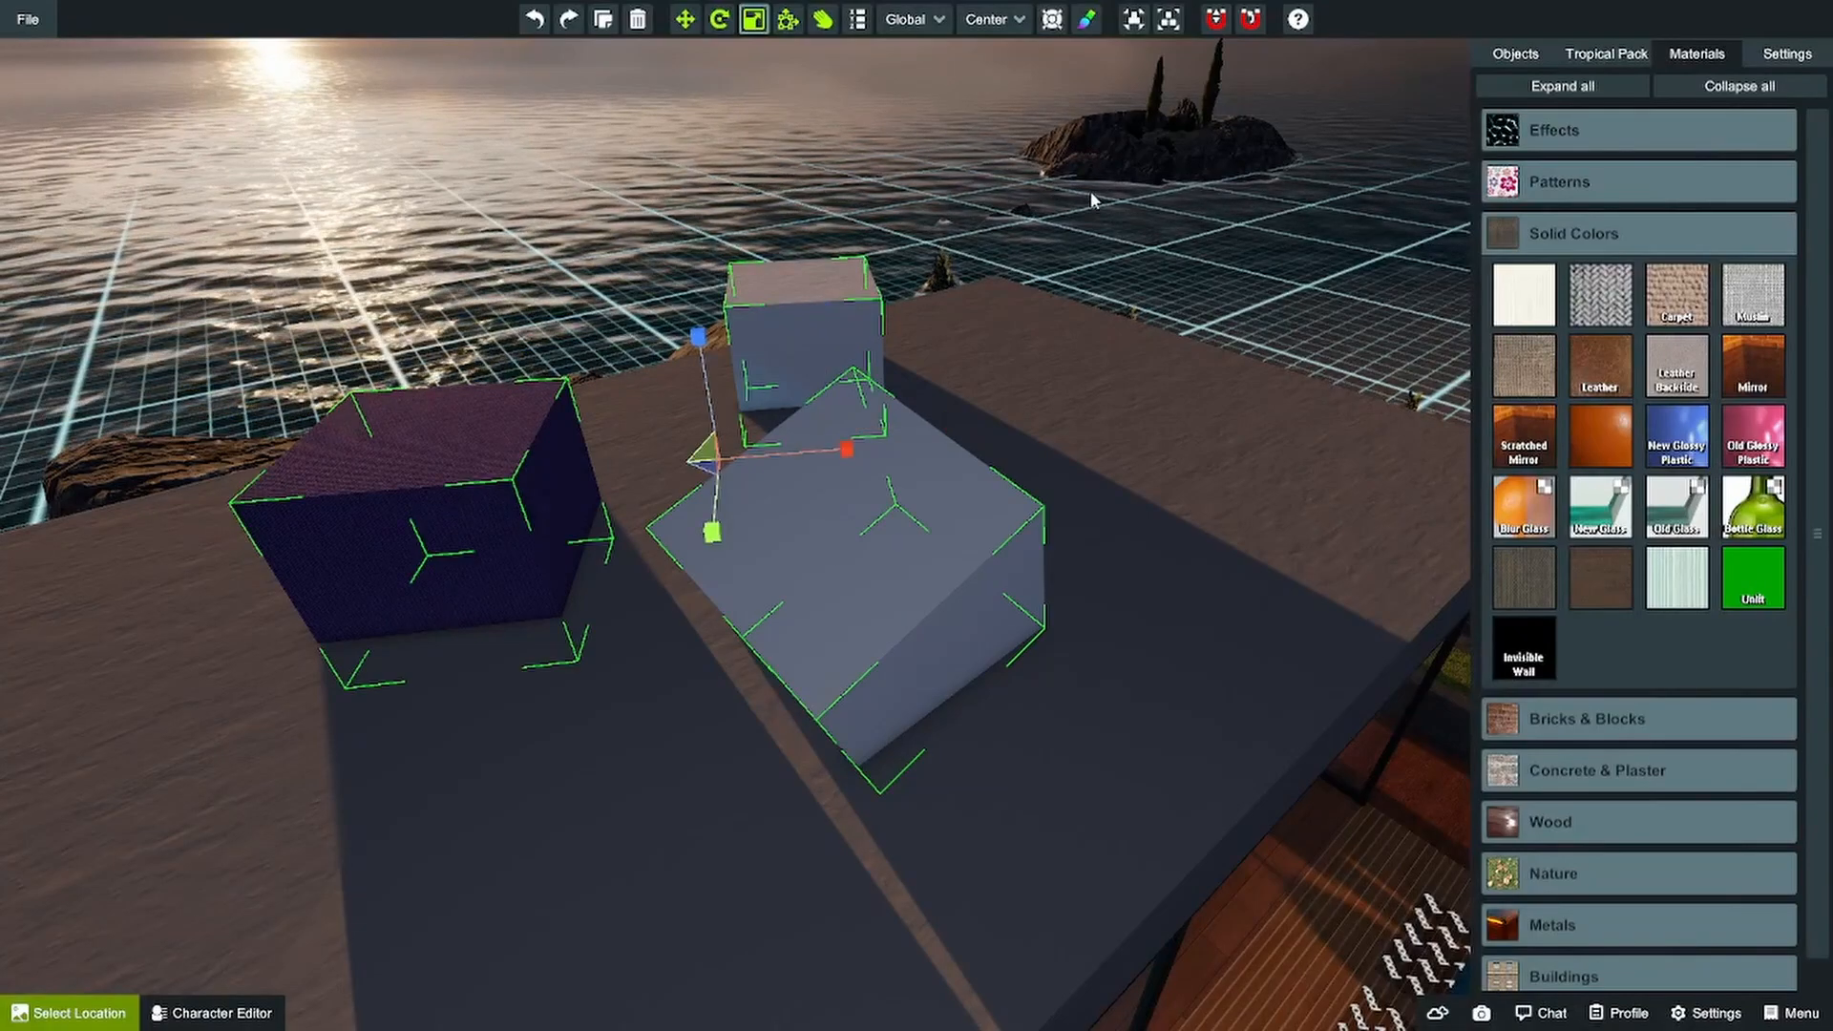
{"action": "left_click", "coordinate": [1133, 19]}
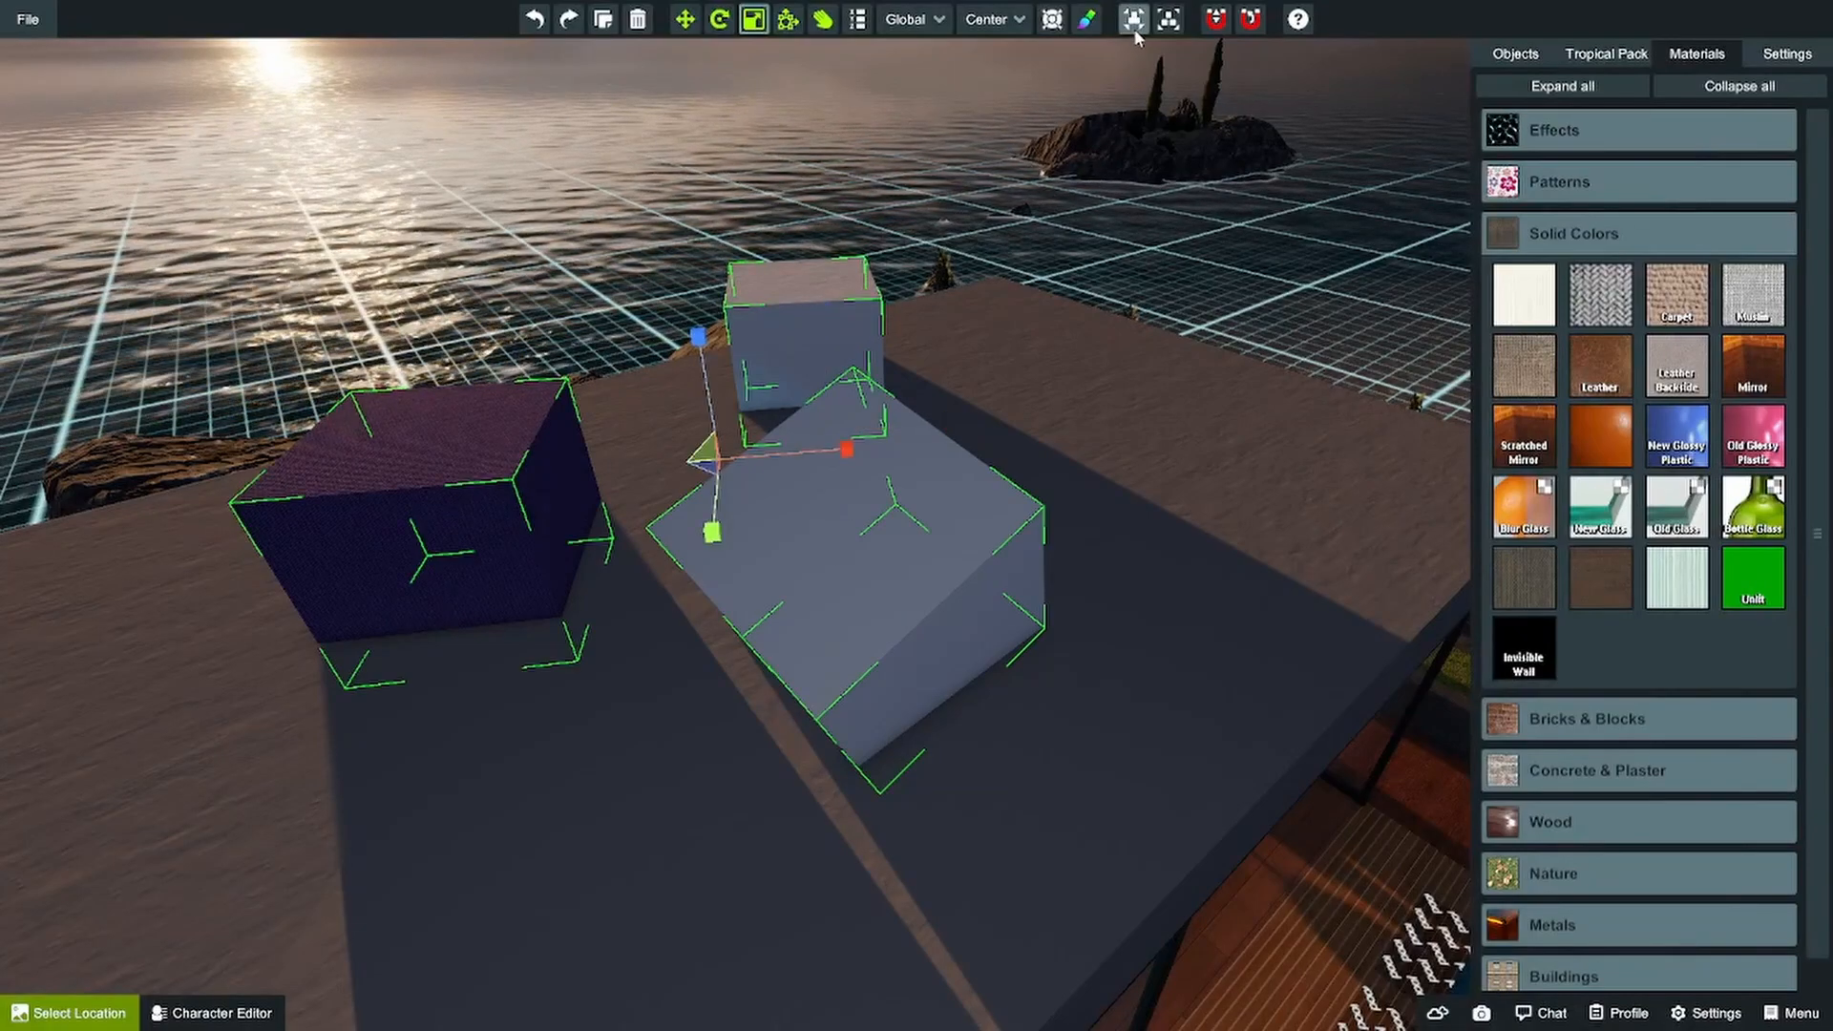
{"action": "left_click", "coordinate": [1004, 345]}
{"action": "left_click", "coordinate": [864, 471]}
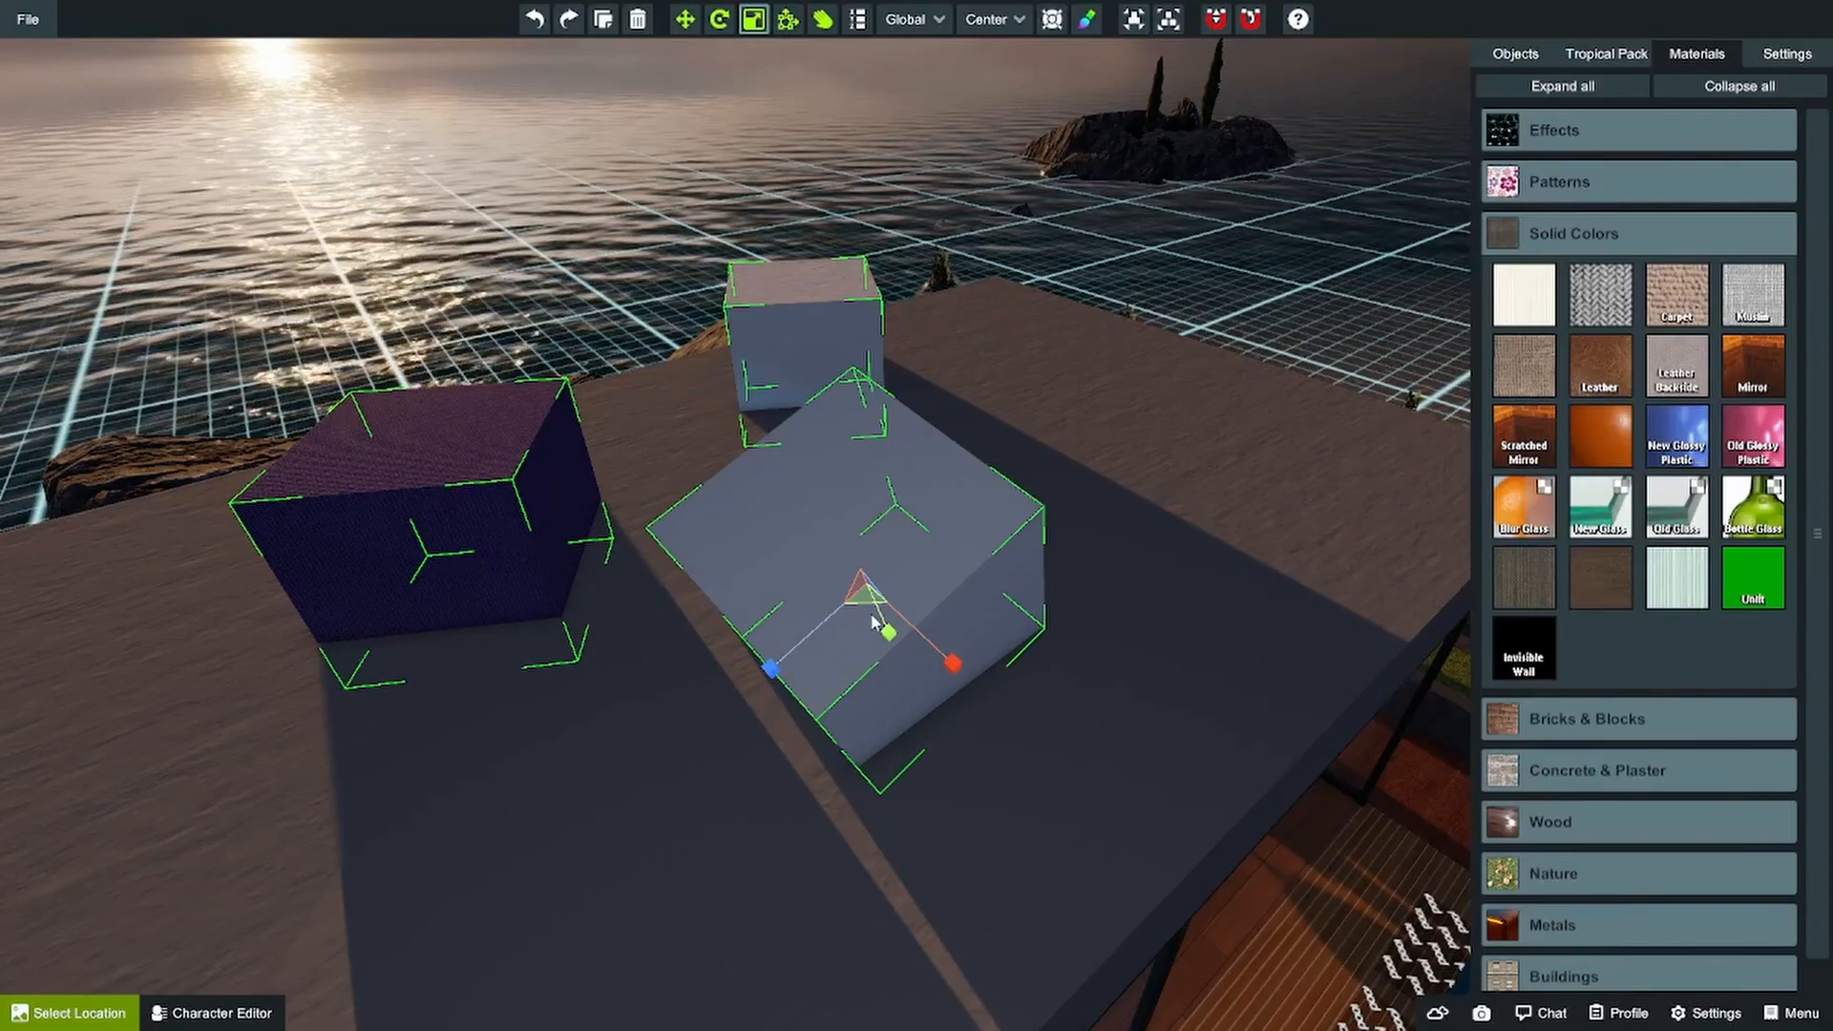
- Move the group across the slab with the Move tool and reselect it through the tilted cube and the violet cube
{"action": "key", "text": "w"}
{"action": "left_click_drag", "start_coordinate": [718, 471], "coordinate": [812, 447]}
{"action": "left_click", "coordinate": [1220, 416]}
{"action": "left_click", "coordinate": [1019, 543]}
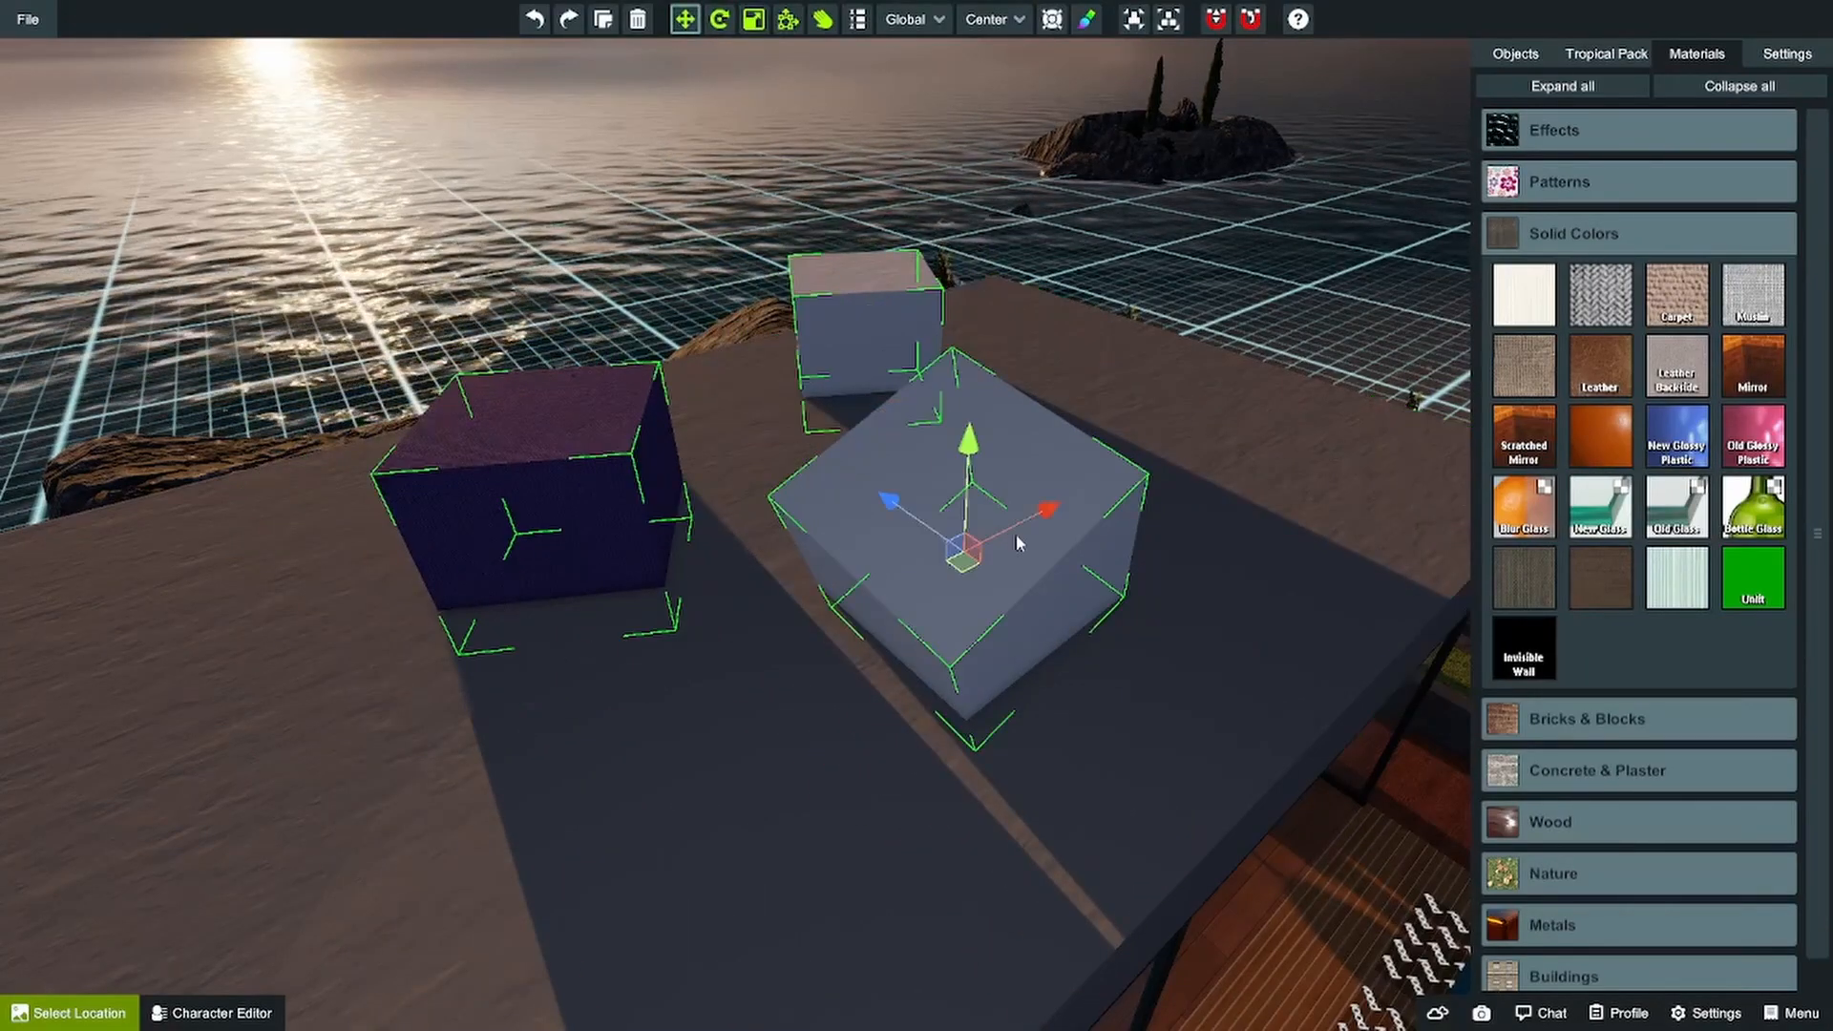
{"action": "left_click", "coordinate": [443, 296]}
{"action": "left_click", "coordinate": [534, 449]}
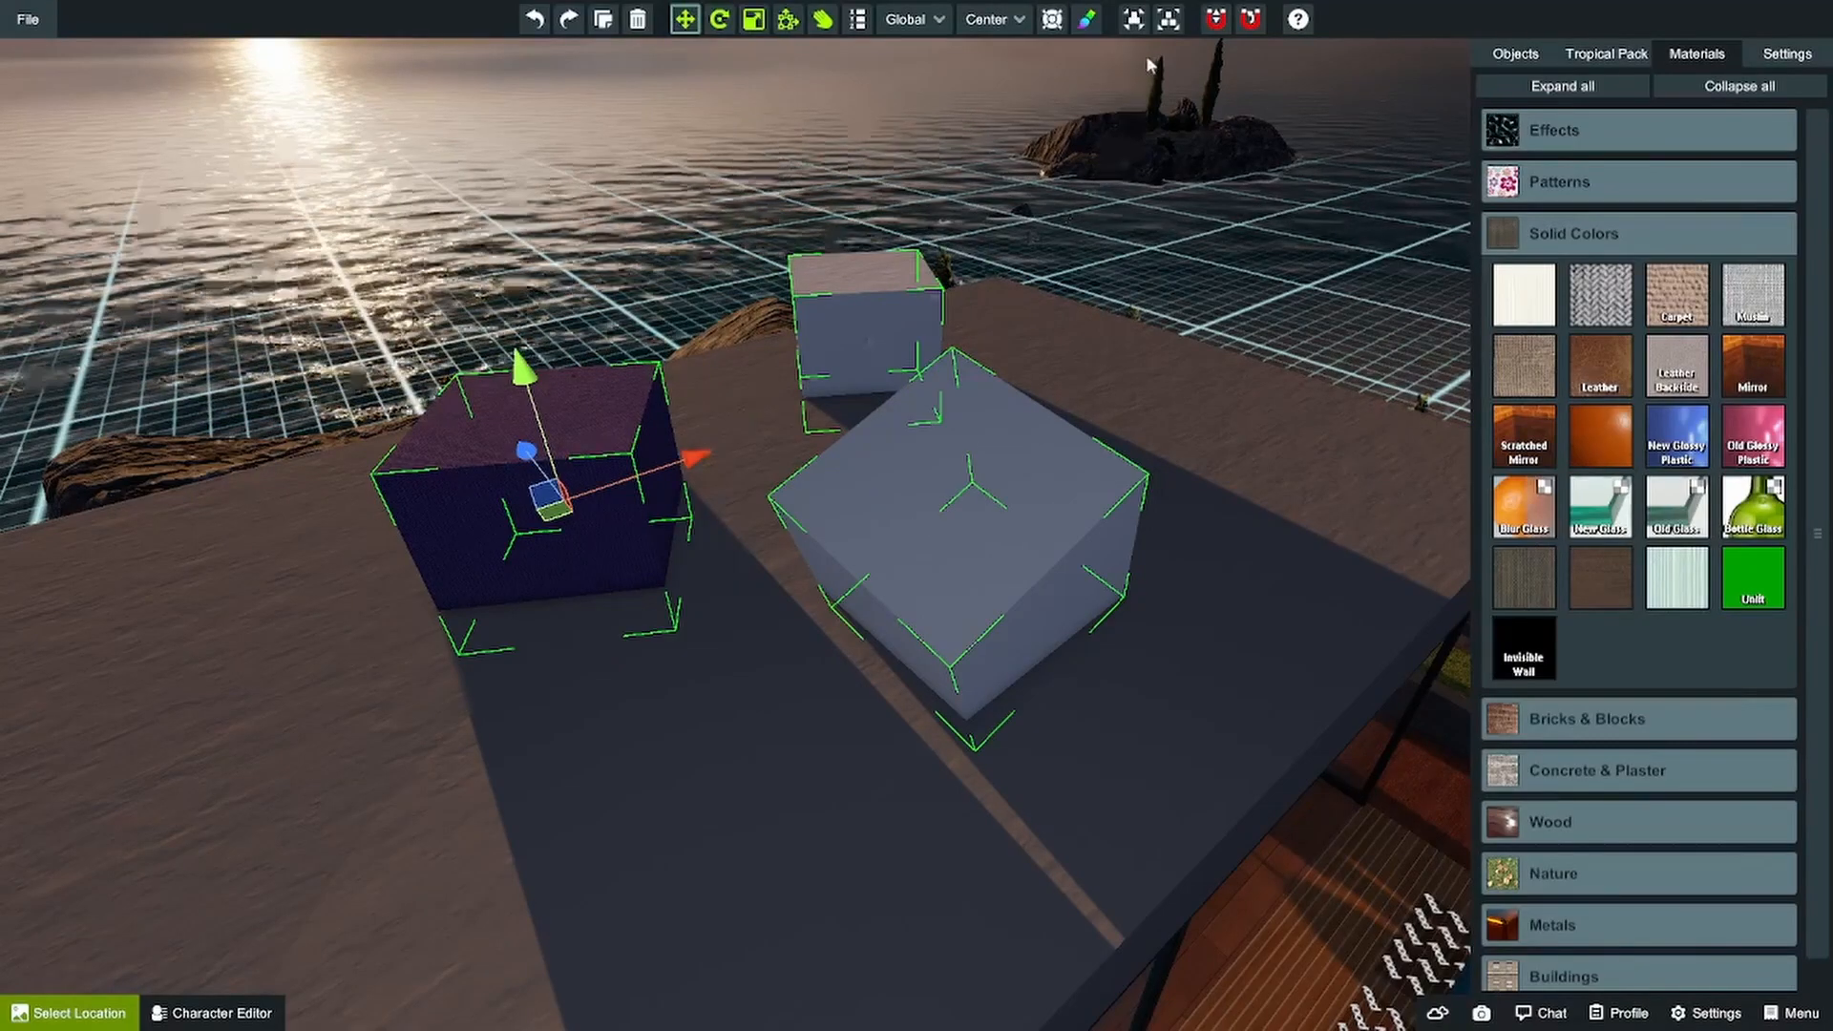
- Ungroup the cubes and select each one individually to check that they are separate
{"action": "left_click", "coordinate": [1050, 397]}
{"action": "left_click", "coordinate": [841, 592]}
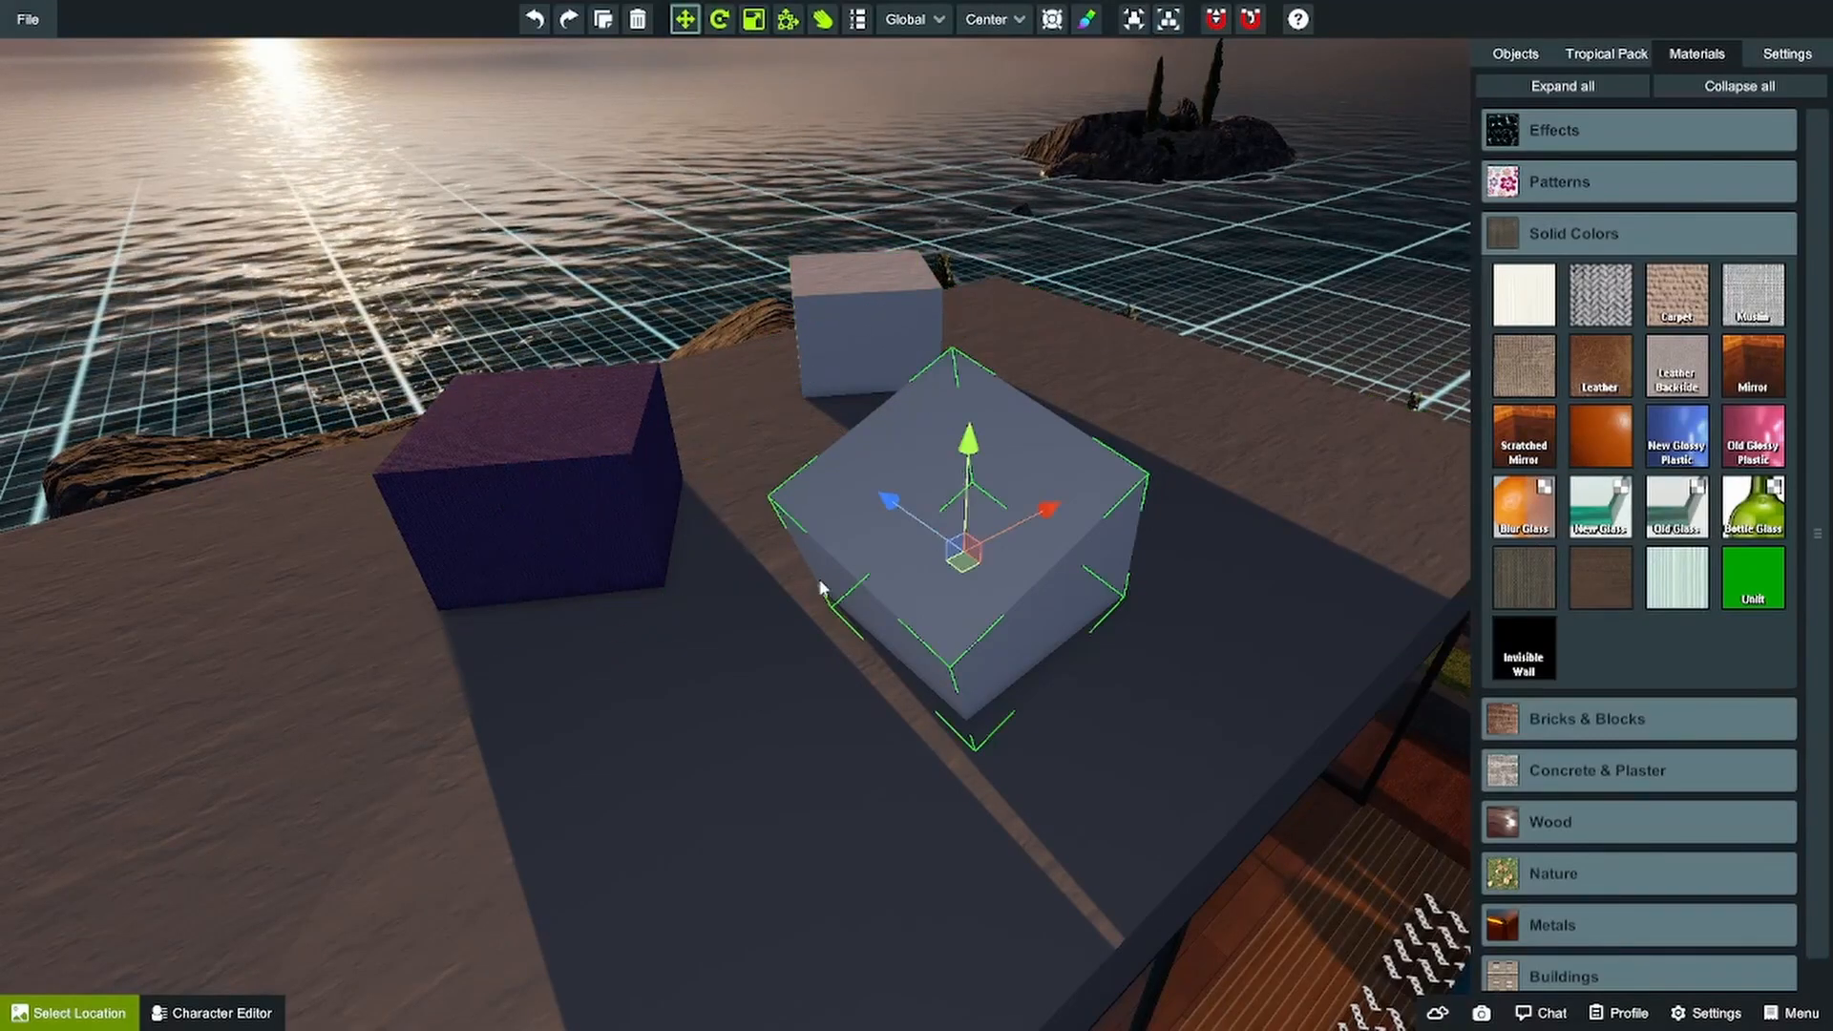
{"action": "left_click", "coordinate": [563, 460]}
{"action": "left_click", "coordinate": [837, 324]}
{"action": "left_click", "coordinate": [902, 467]}
{"action": "left_click", "coordinate": [570, 461]}
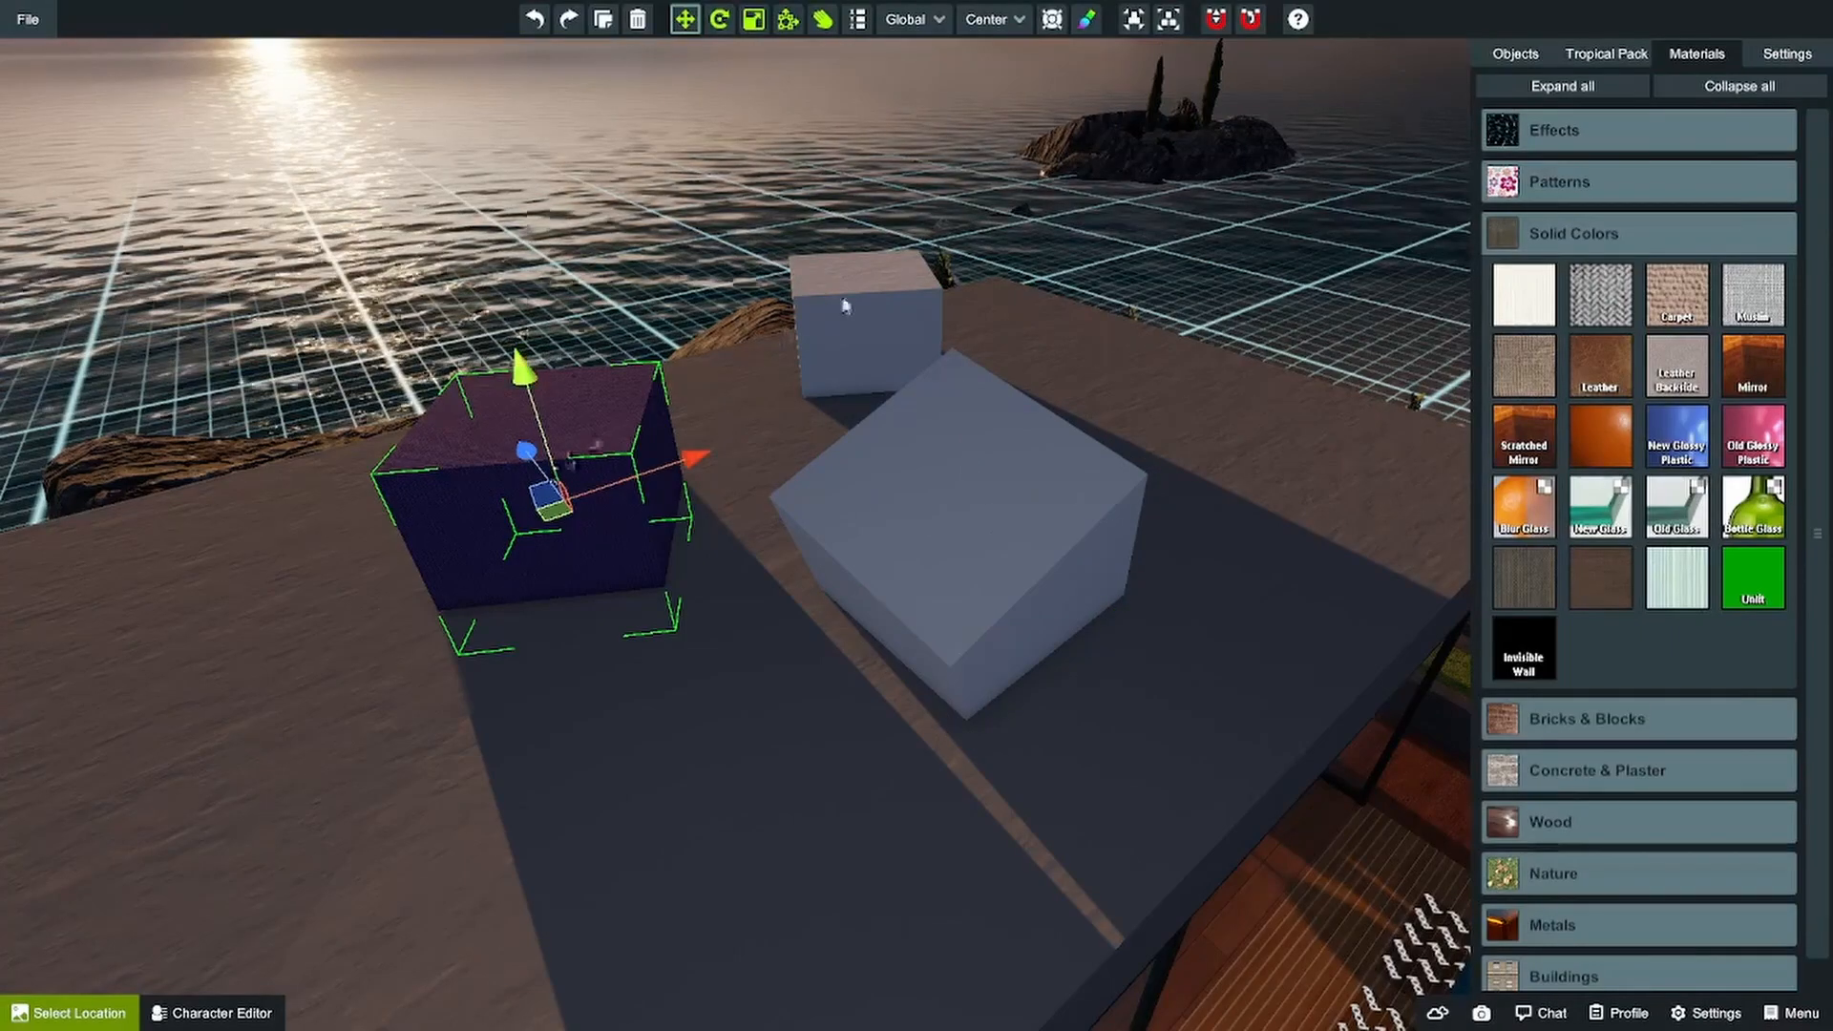
- Group the three cubes again and select the group through each of its cubes in turn
{"action": "left_click", "coordinate": [857, 283]}
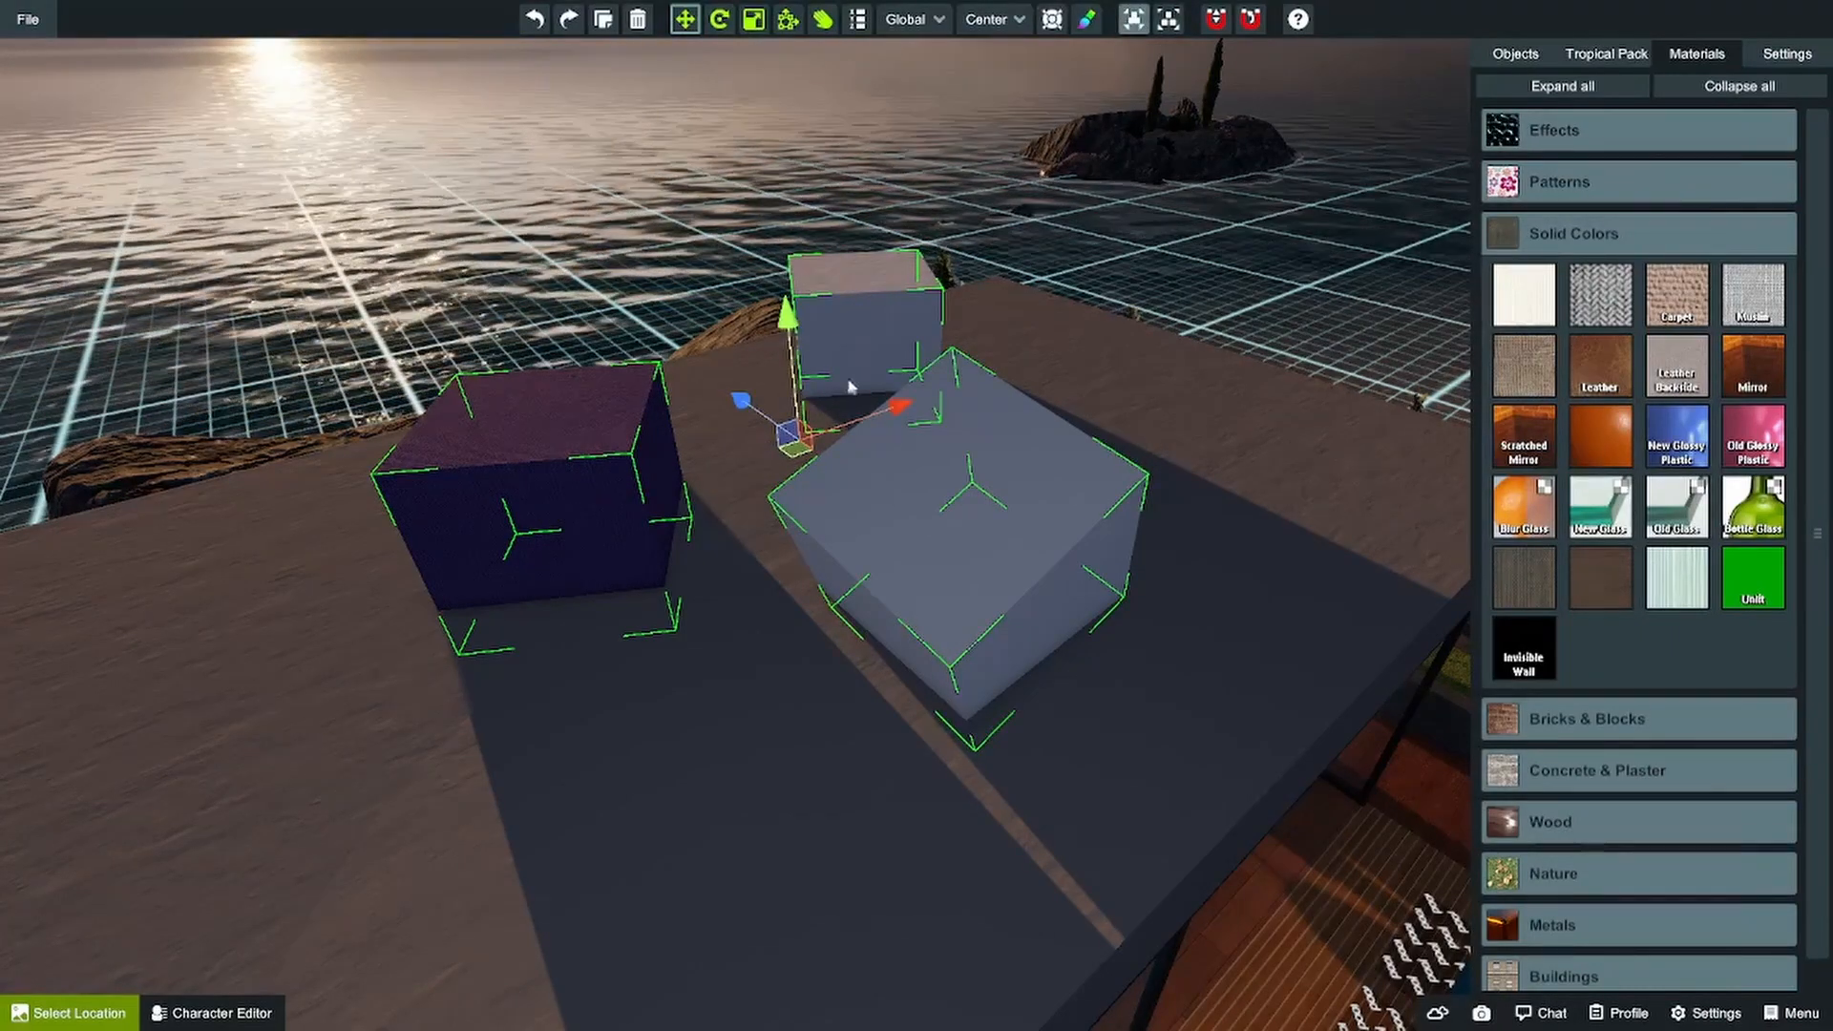
{"action": "left_click", "coordinate": [873, 315]}
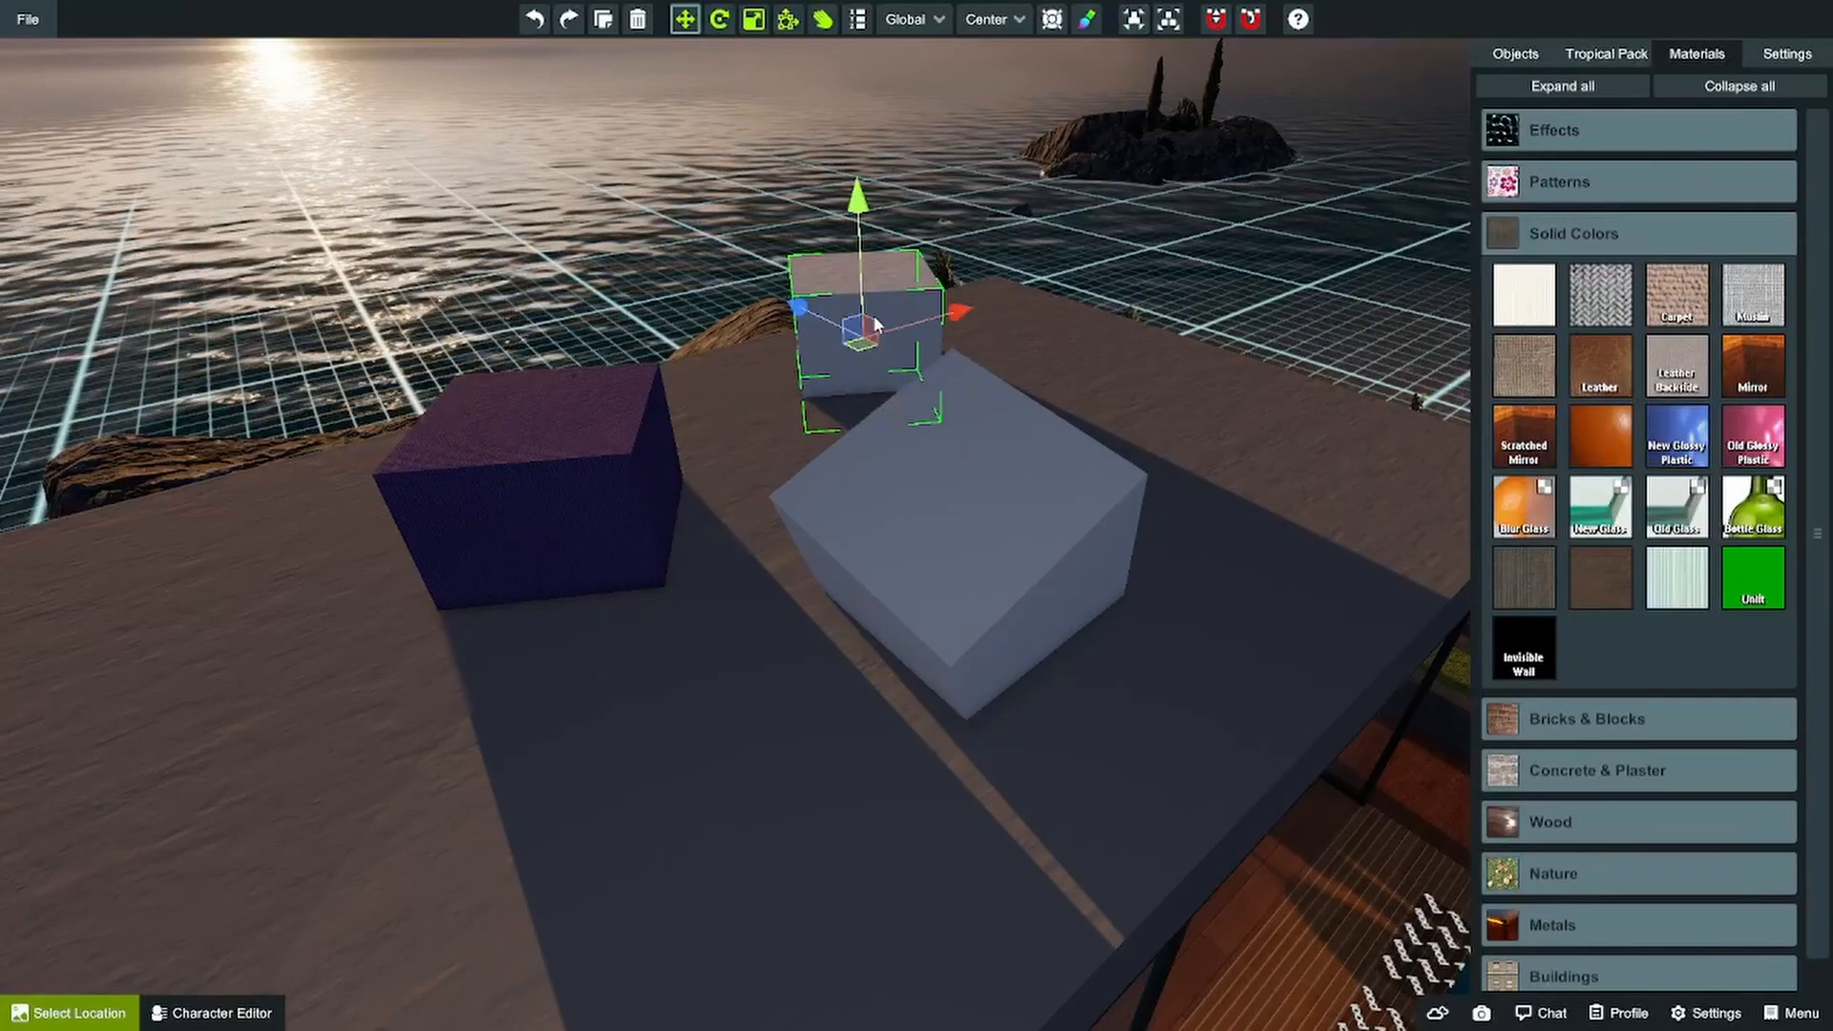
{"action": "left_click", "coordinate": [945, 530]}
{"action": "left_click", "coordinate": [501, 484]}
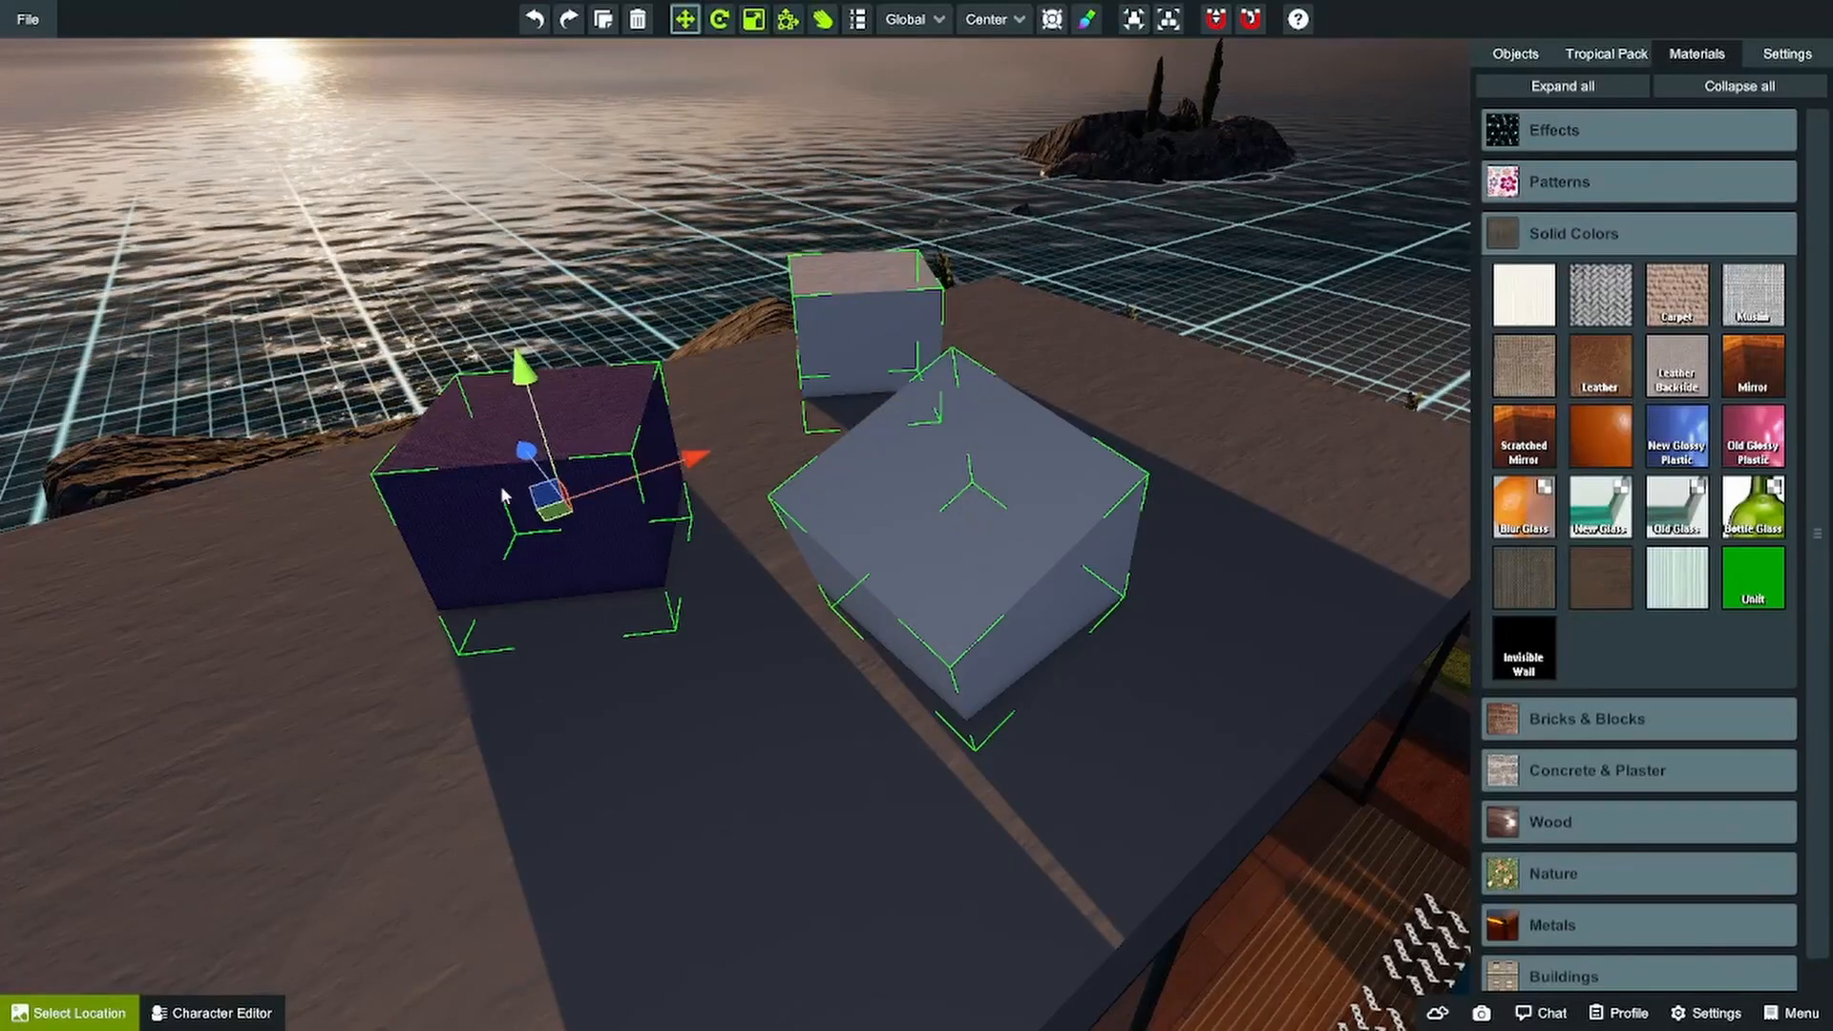
- Move only the violet cube away from the others within the group and select the group through the rear cube
{"action": "left_click_drag", "start_coordinate": [549, 497], "coordinate": [430, 423]}
{"action": "left_click", "coordinate": [785, 338]}
{"action": "left_click", "coordinate": [862, 334]}
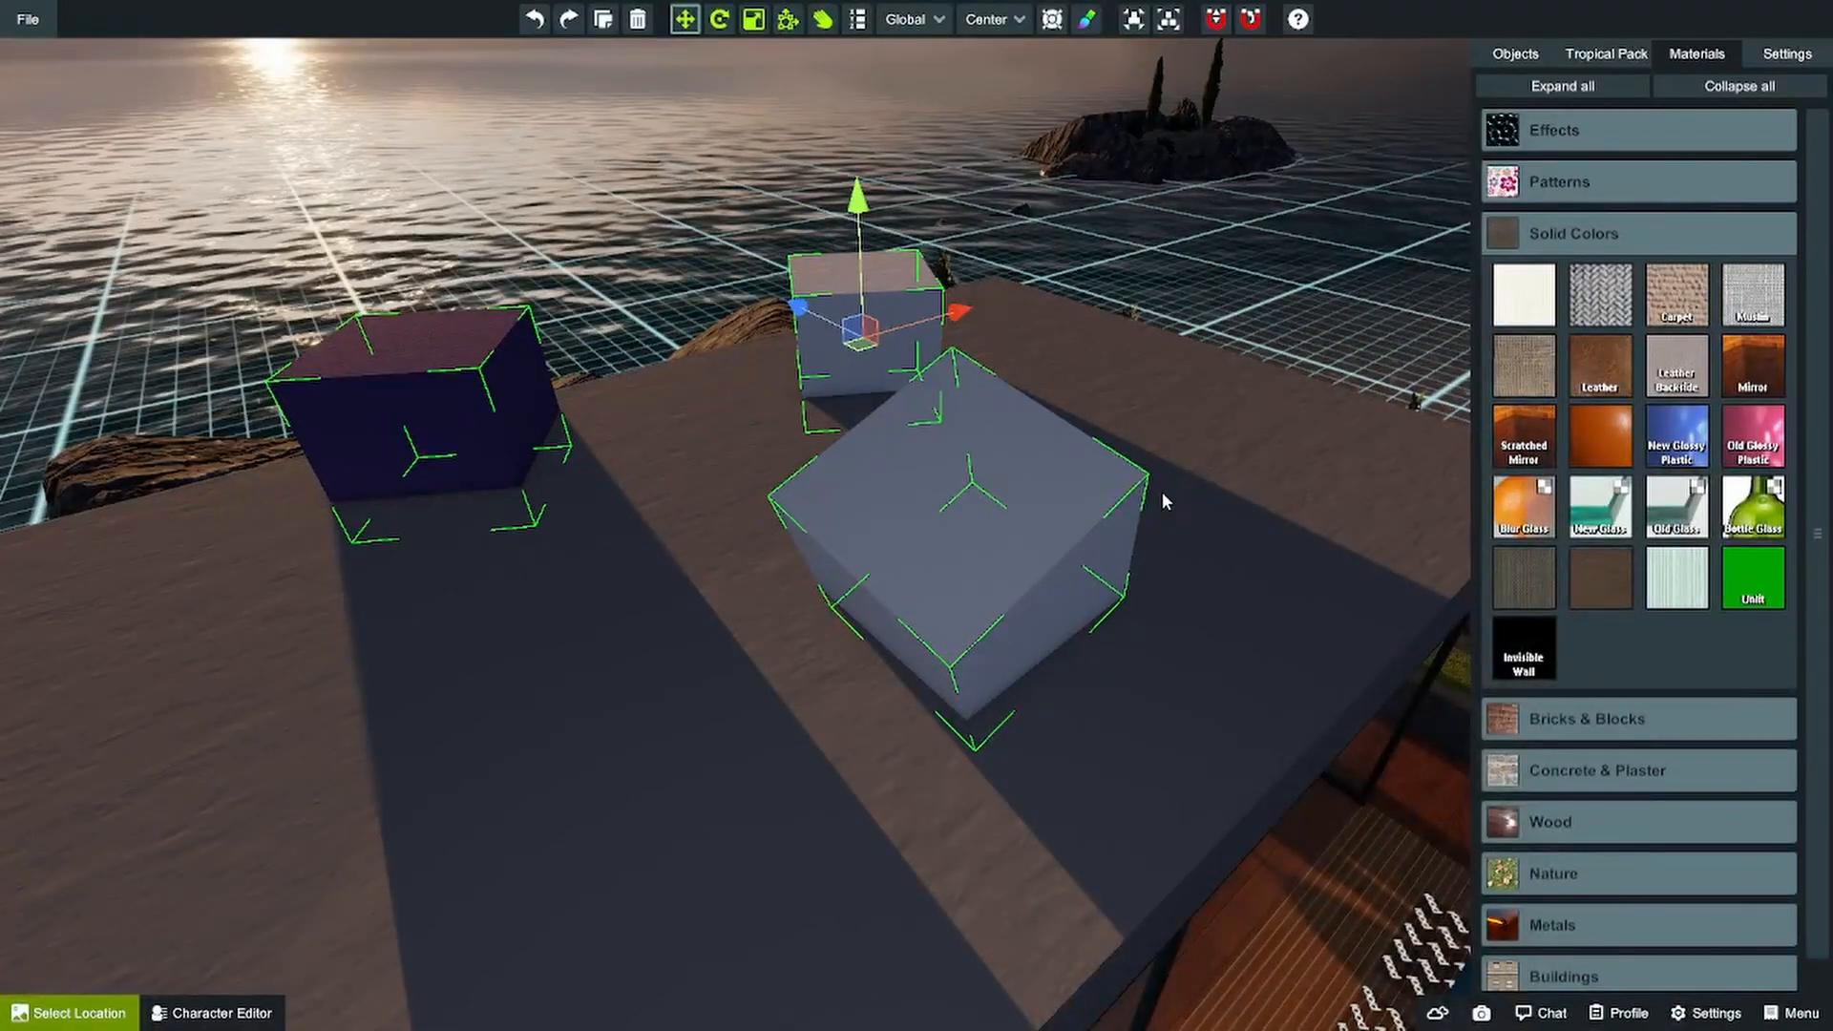
- Turn on position and angle snapping, and move and rotate the three-cube group on the slab in snapped increments
{"action": "left_click", "coordinate": [1216, 21]}
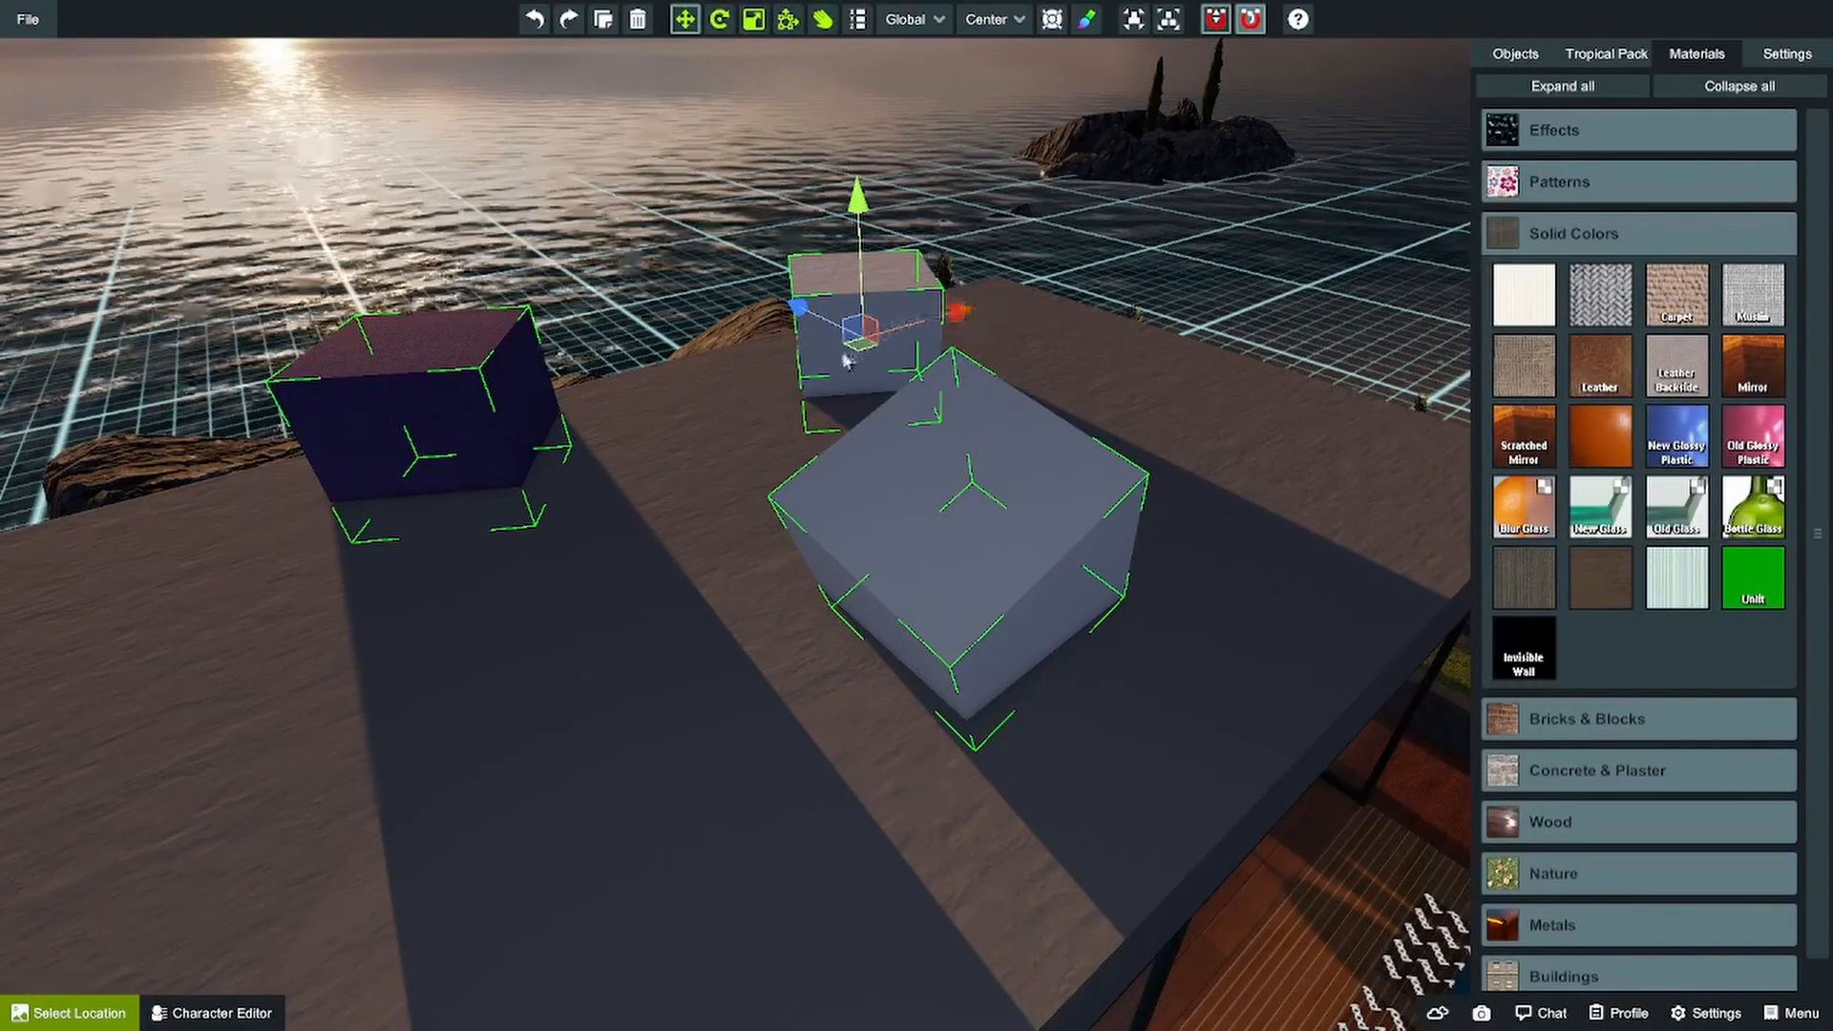
{"action": "left_click_drag", "start_coordinate": [866, 345], "coordinate": [976, 389]}
{"action": "left_click", "coordinate": [721, 20]}
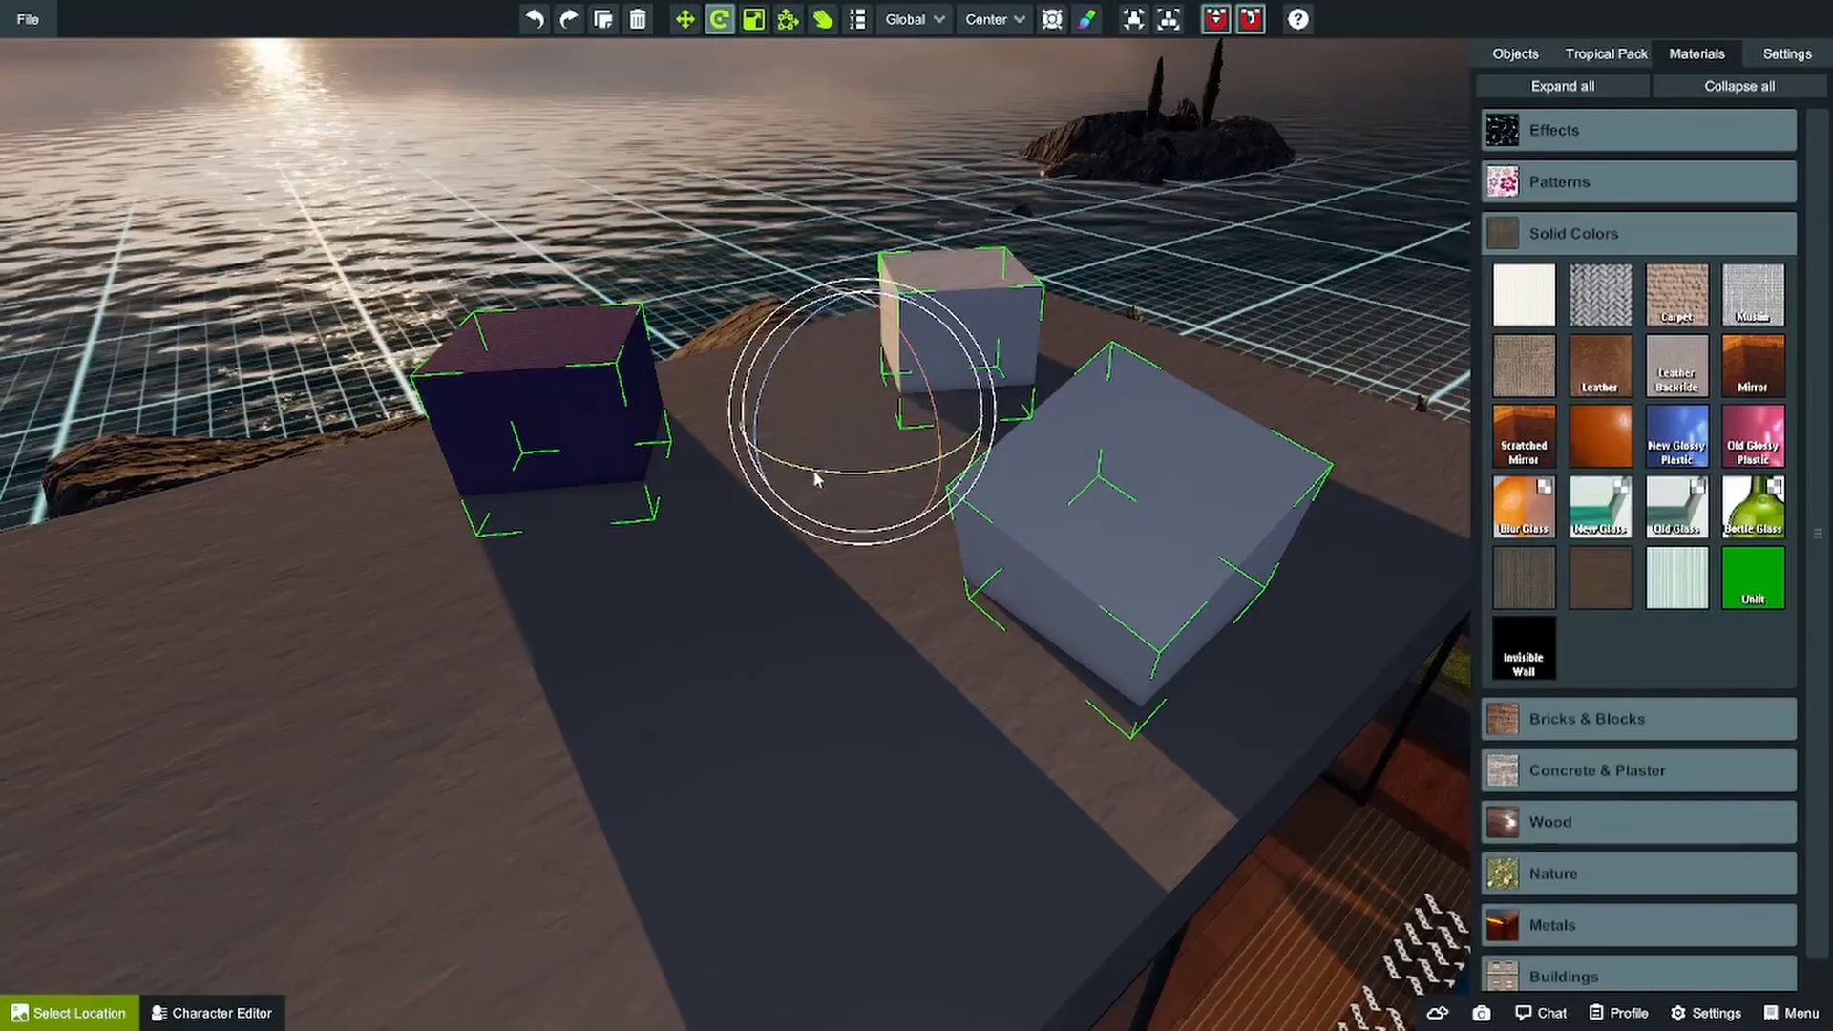
{"action": "left_click_drag", "start_coordinate": [839, 468], "coordinate": [1060, 467]}
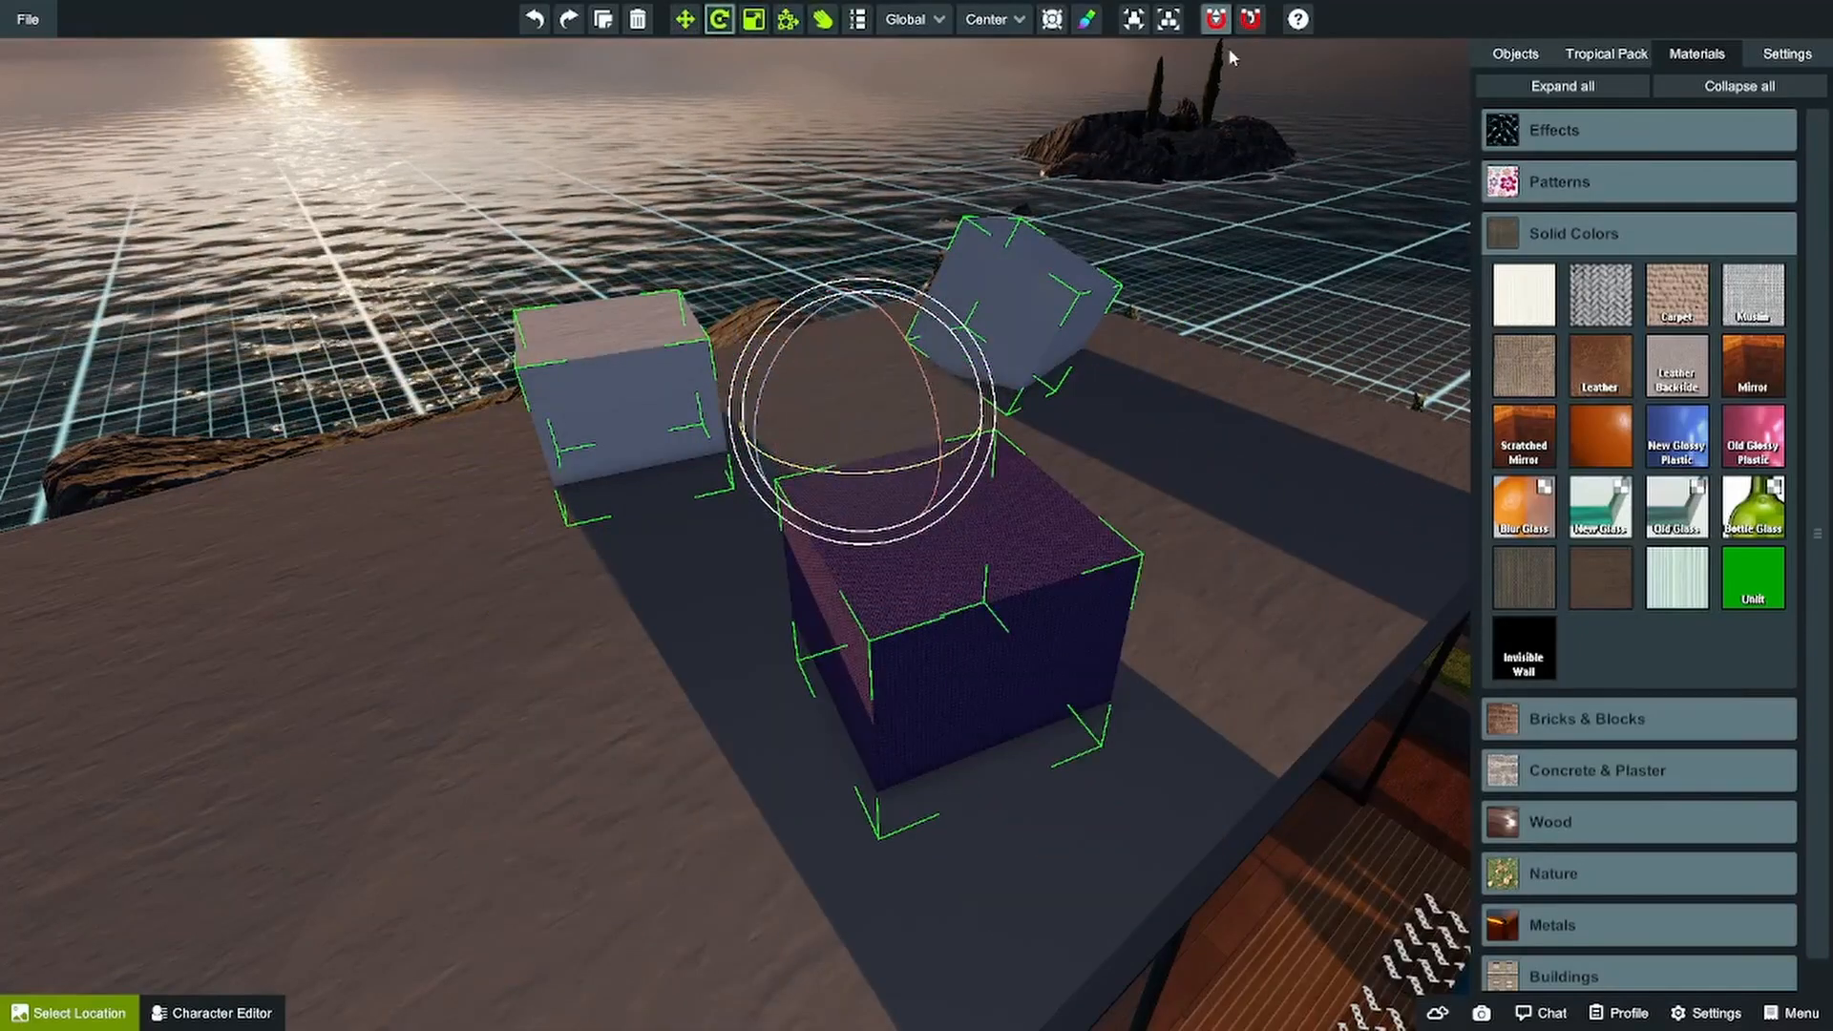
{"action": "left_click_drag", "start_coordinate": [875, 472], "coordinate": [682, 476]}
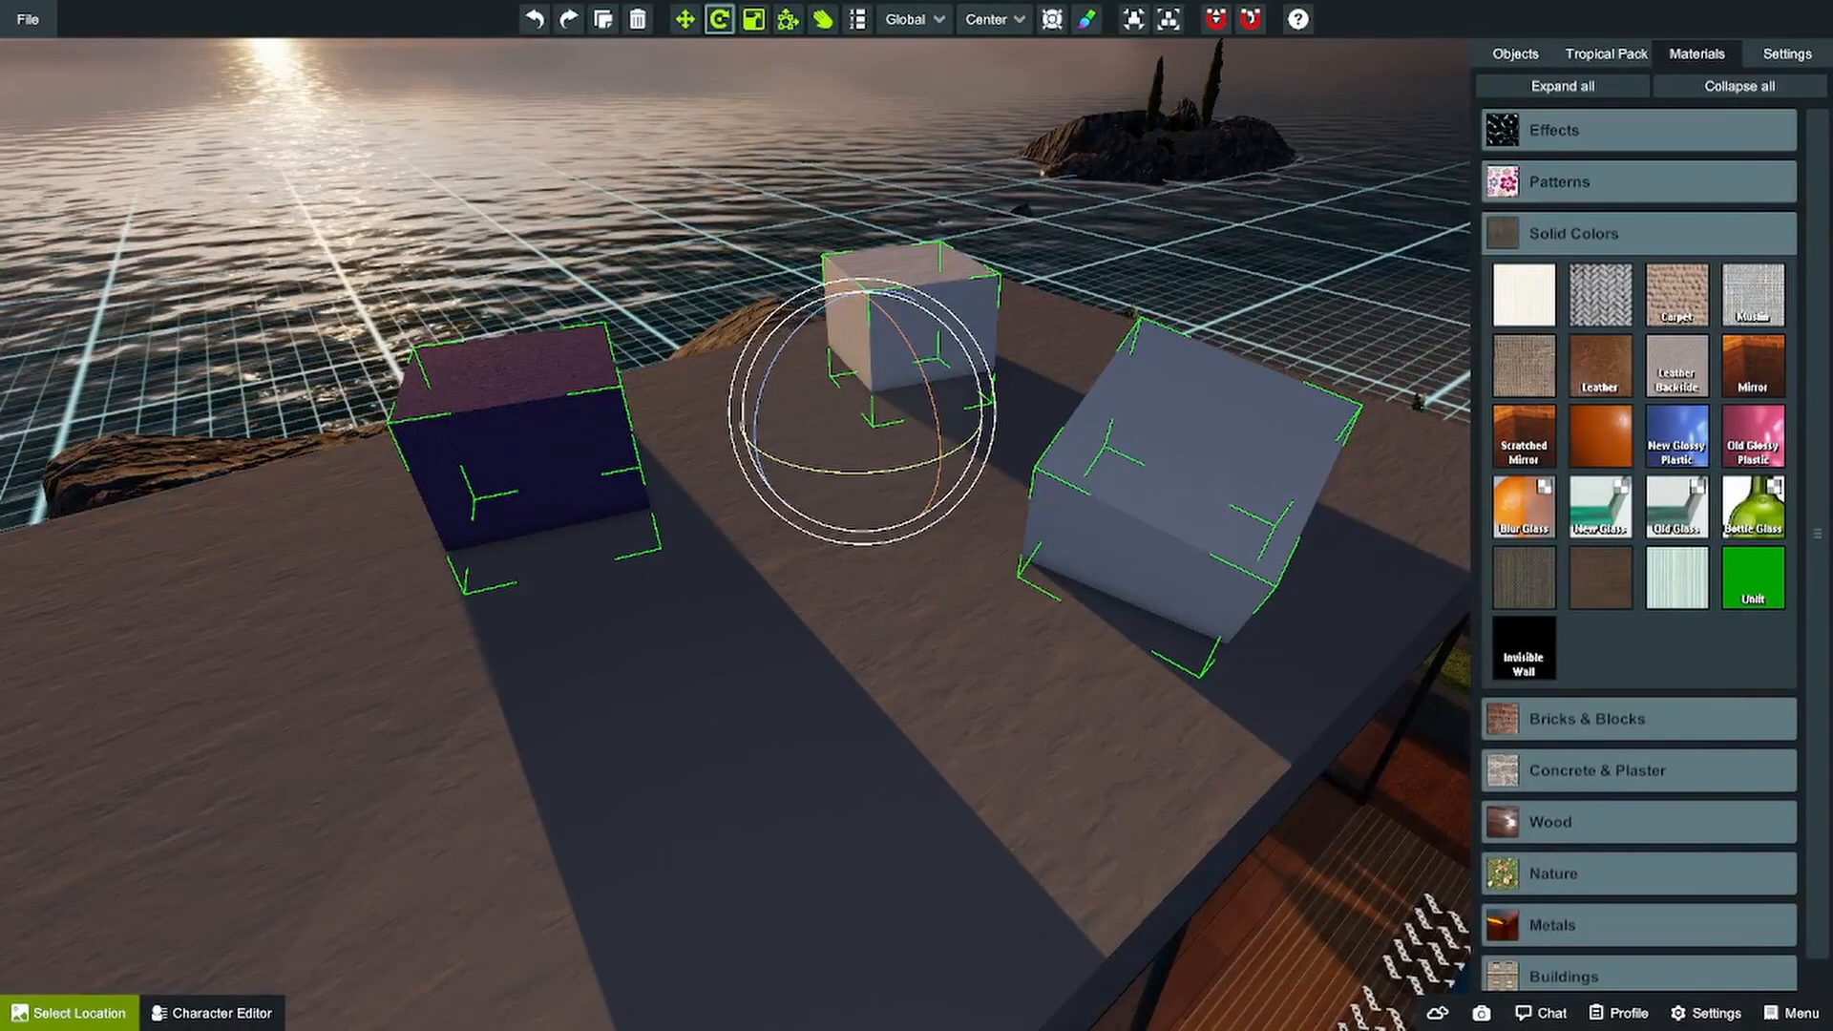
- Raise the scene's ocean level in the editor settings and set it back to 0 m
{"action": "left_click", "coordinate": [1776, 55]}
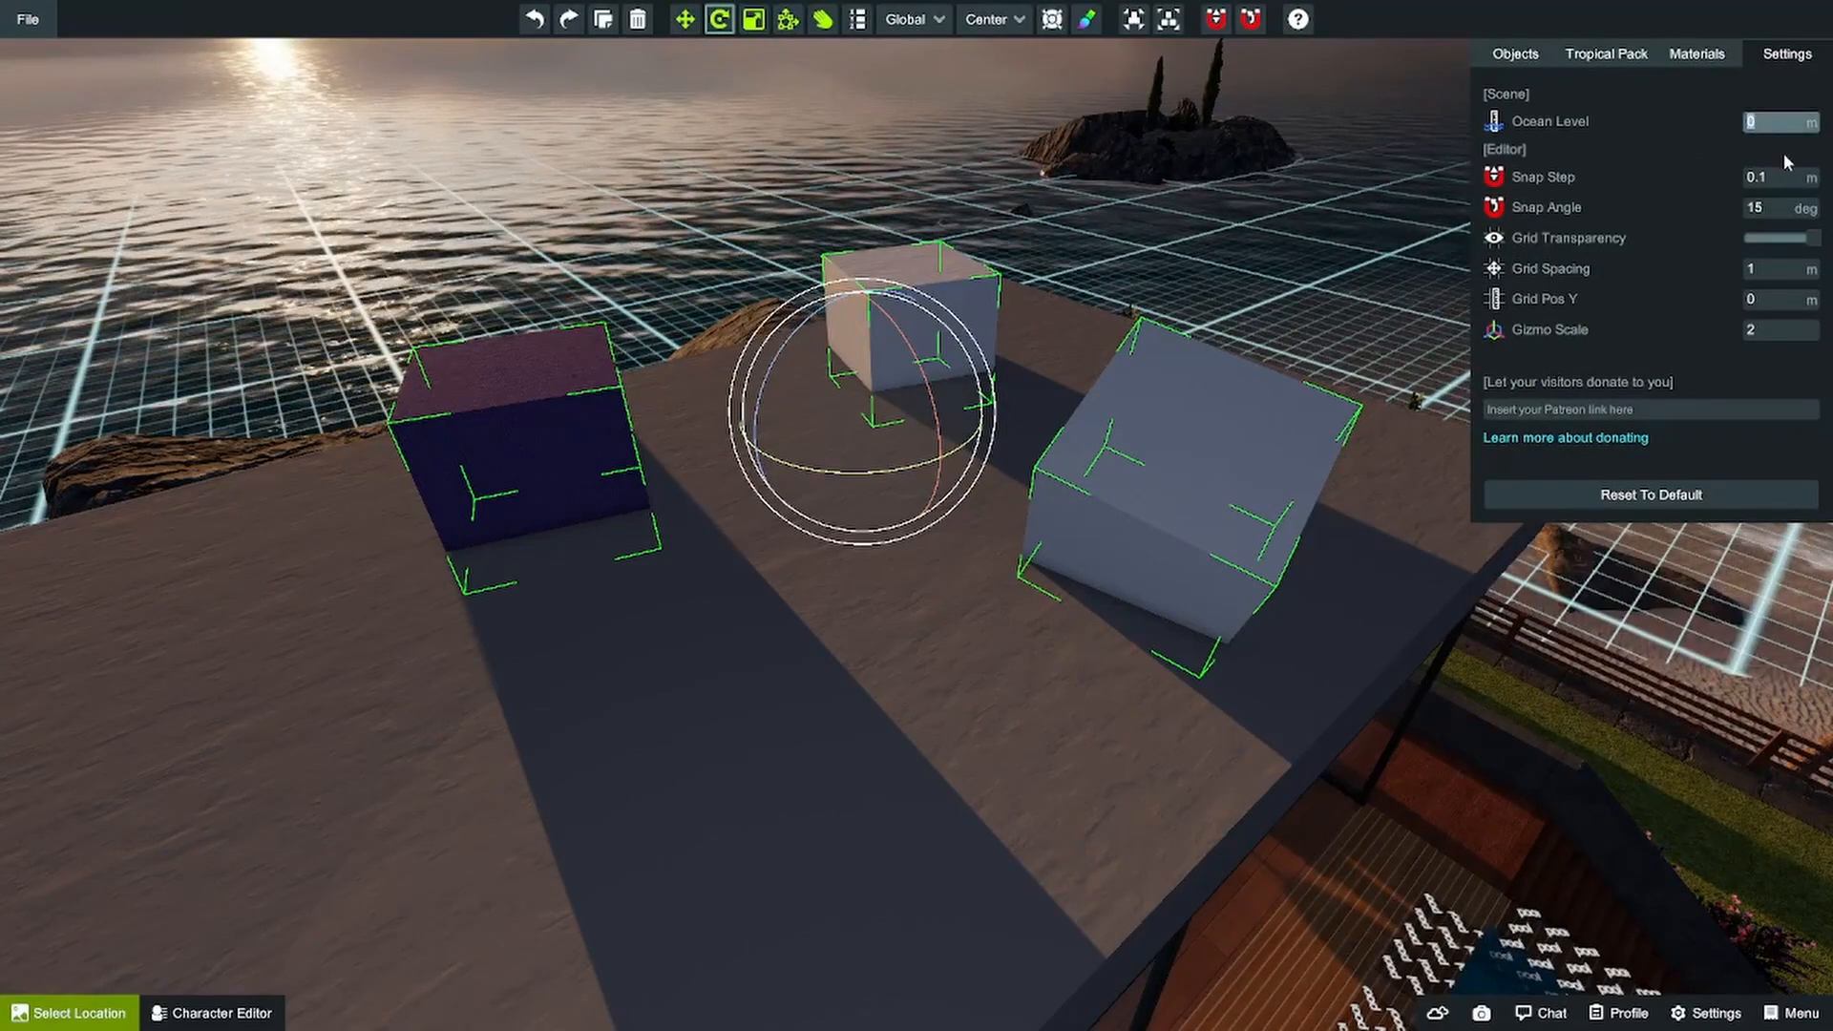
{"action": "key", "text": "Return"}
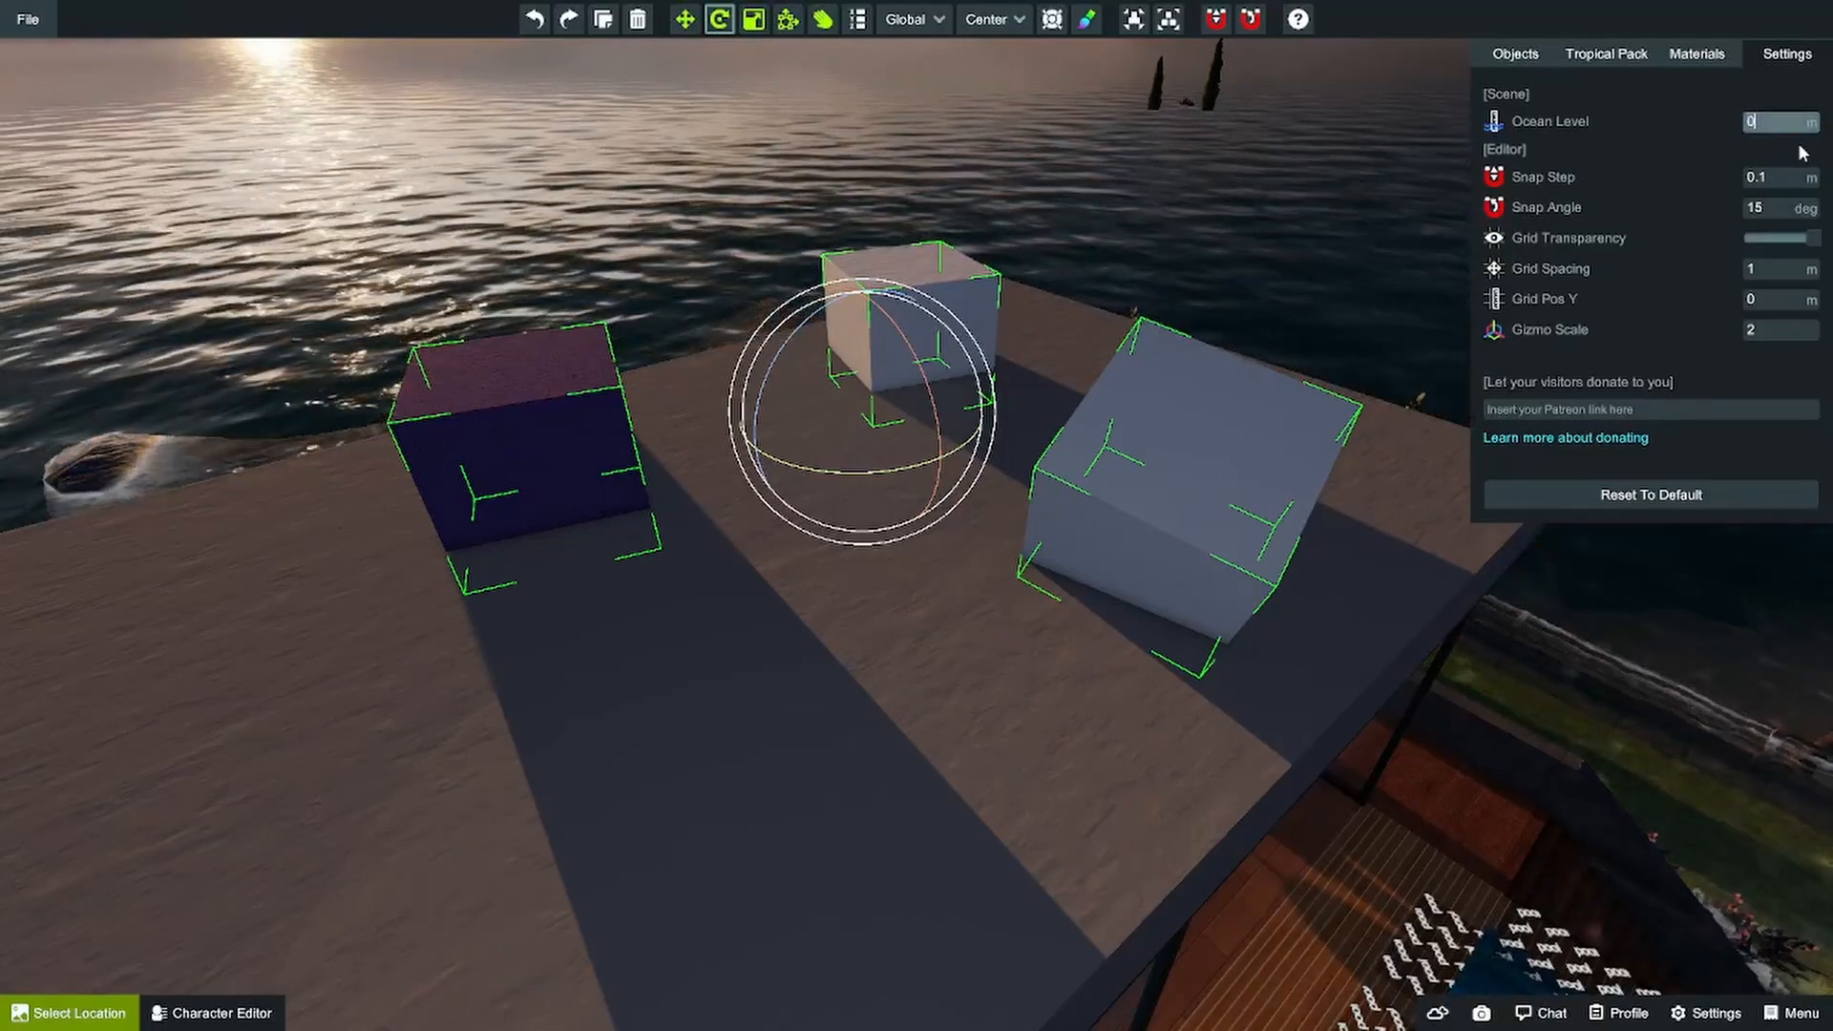
{"action": "type", "text": "0"}
{"action": "key", "text": "Return"}
- Set the snap step to 1 m and move the cube group along one axis
{"action": "left_click", "coordinate": [1782, 180]}
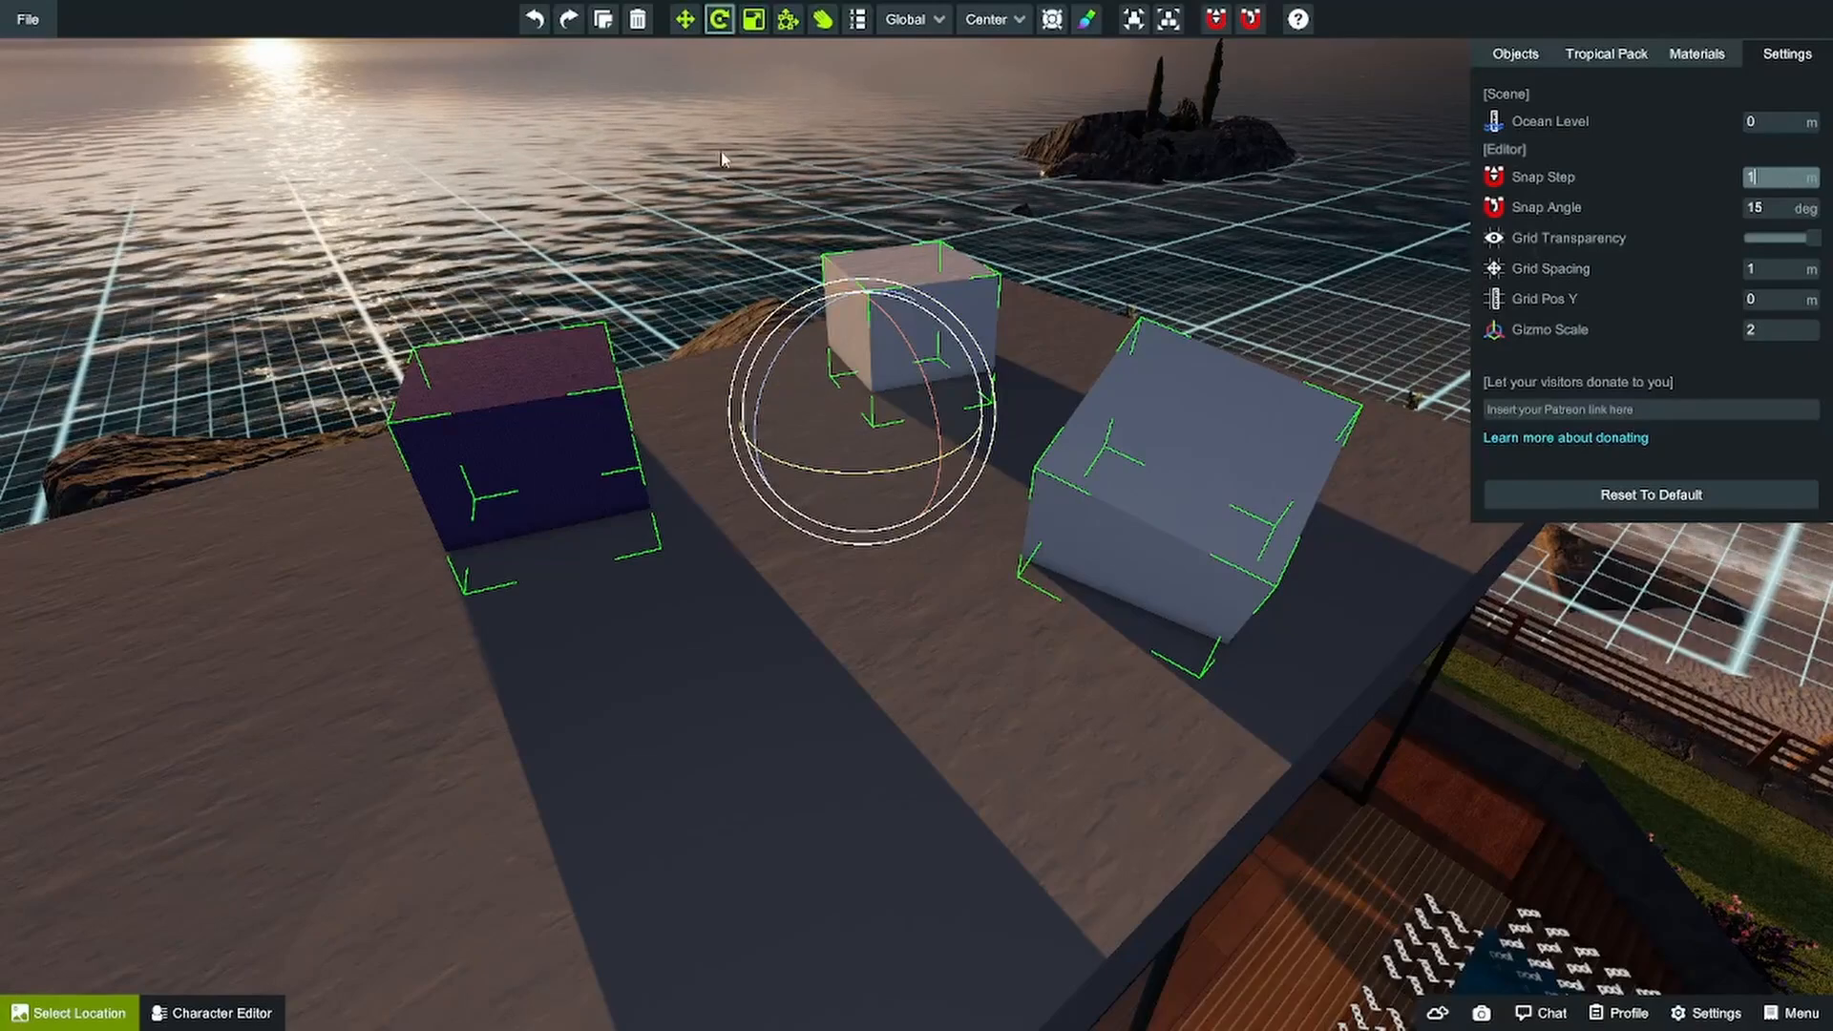
{"action": "left_click", "coordinate": [684, 21]}
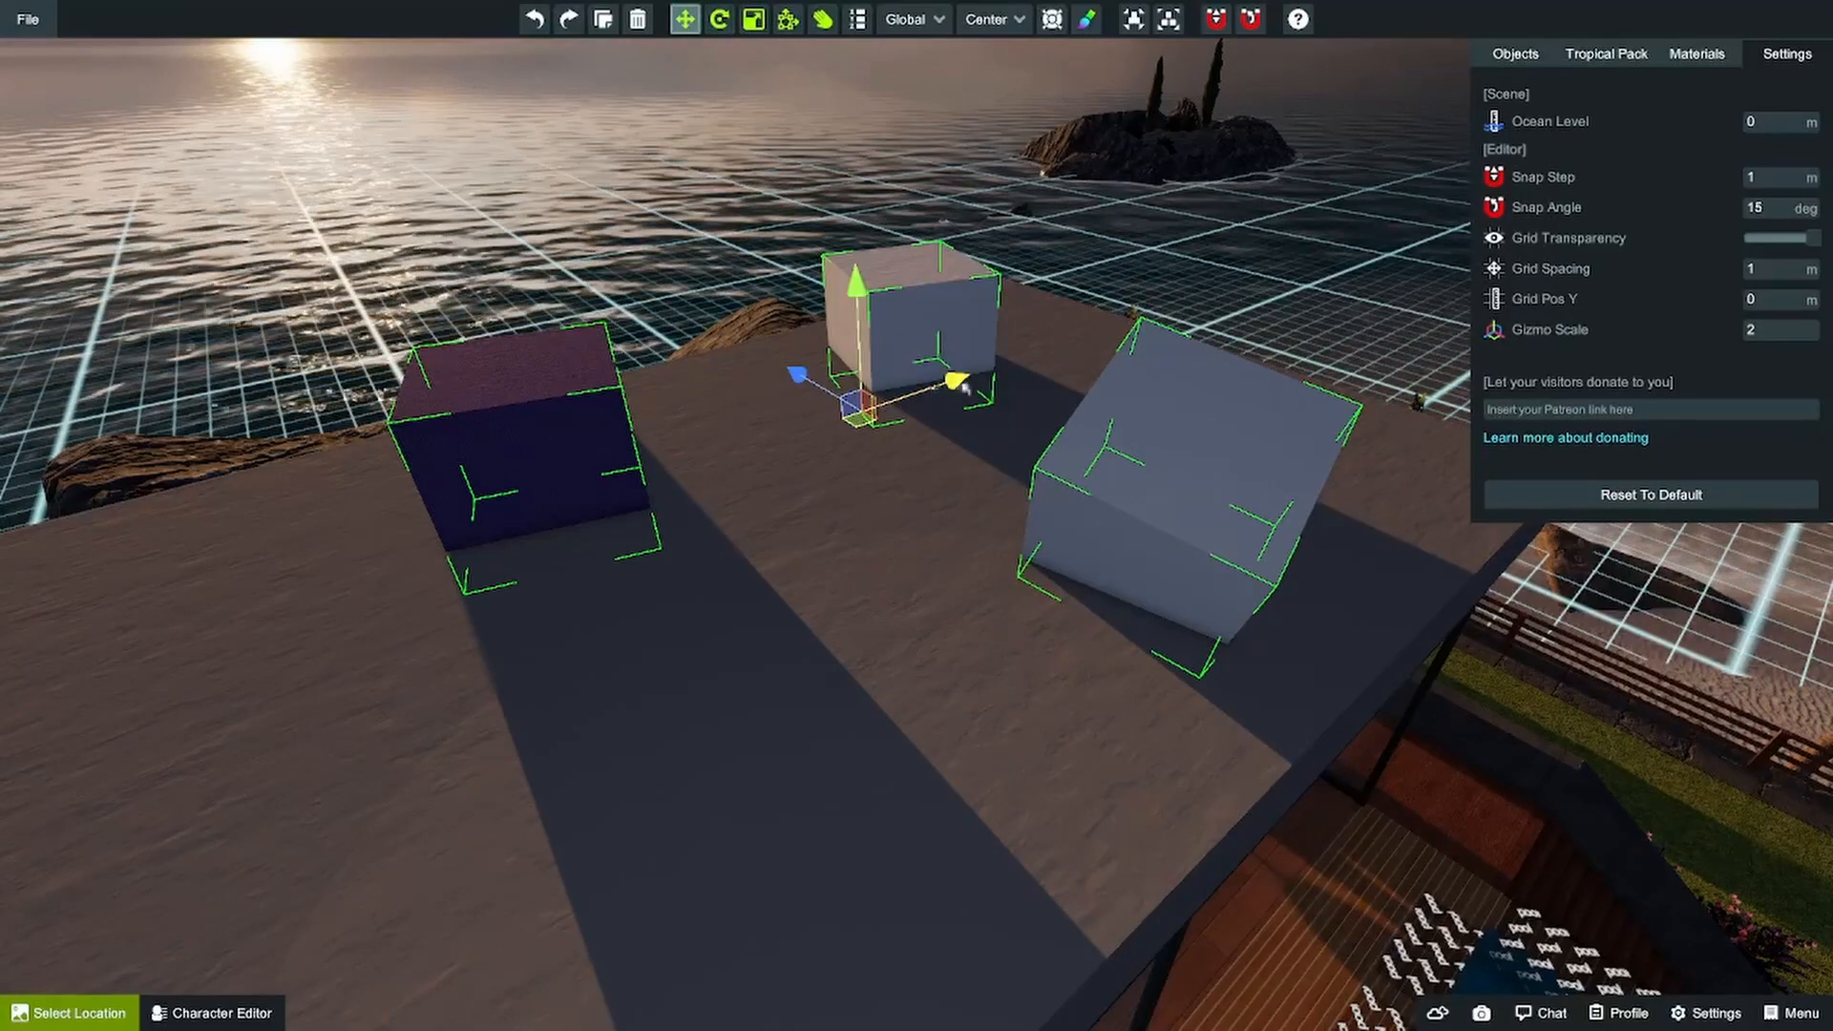
{"action": "left_click_drag", "start_coordinate": [958, 381], "coordinate": [817, 440]}
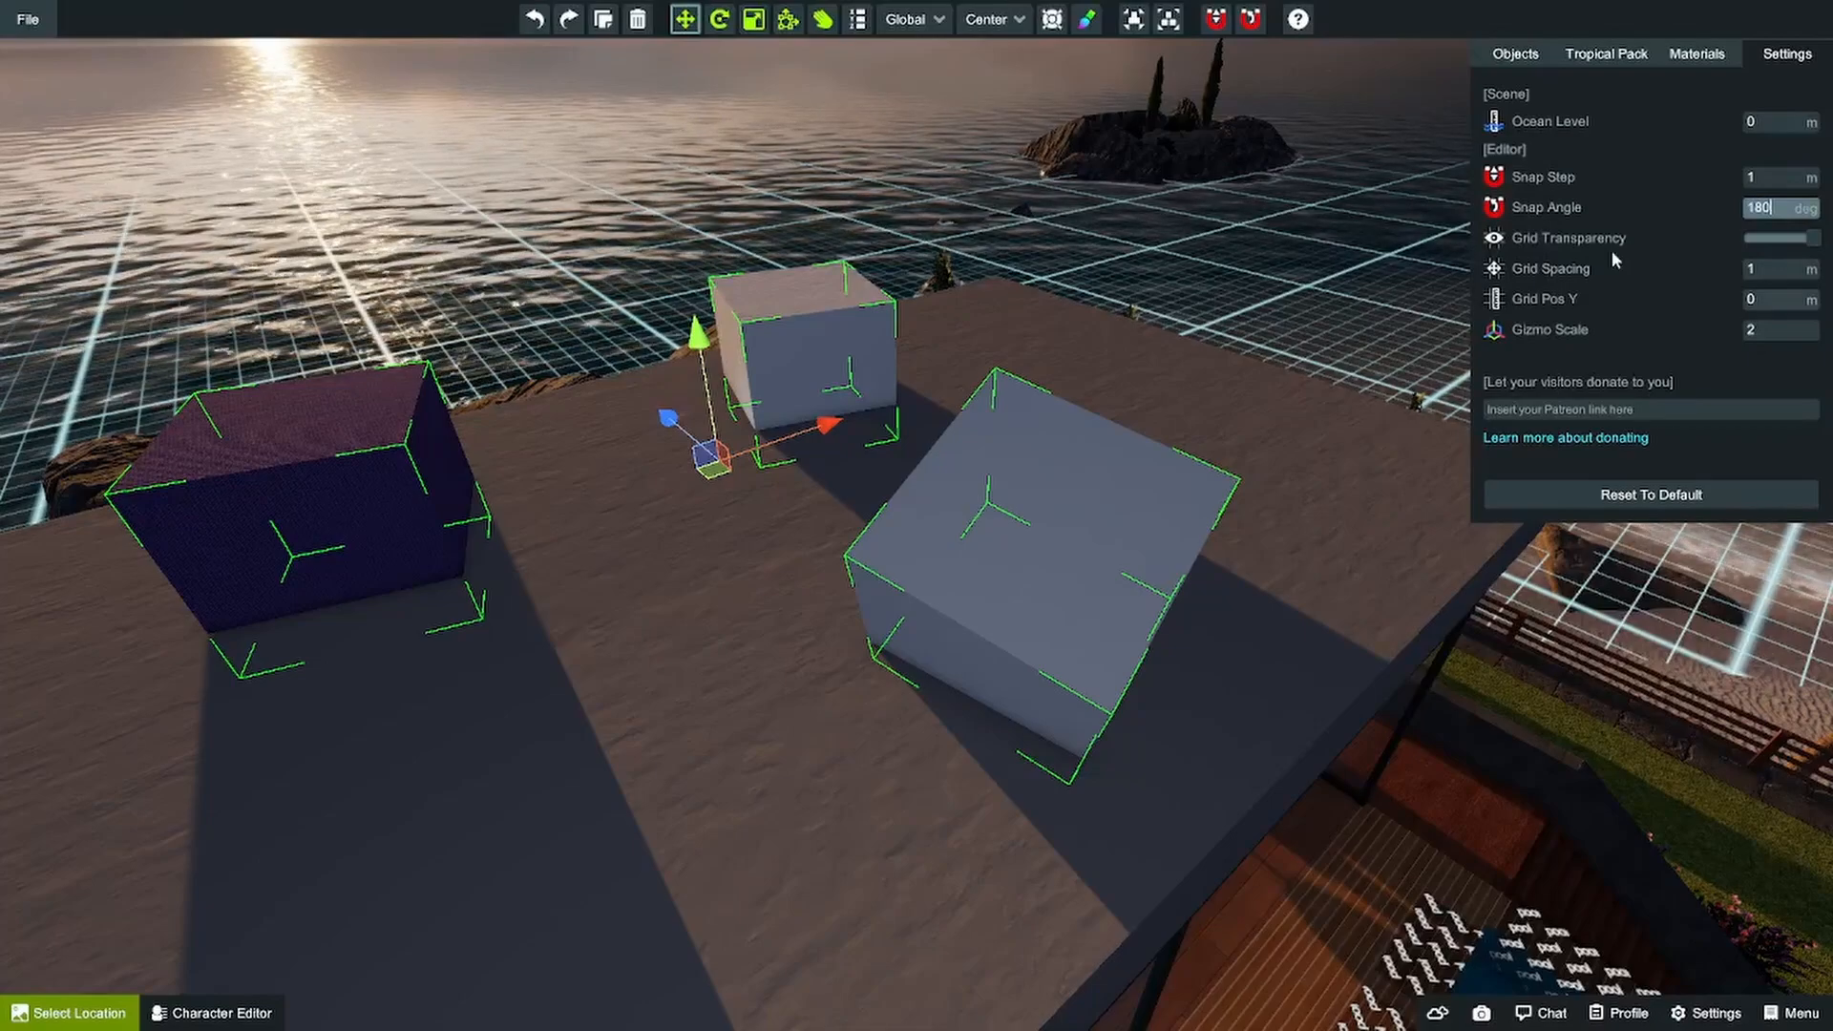
- Set the snap angle to 180 degrees and rotate the cube group about its vertical axis
{"action": "left_click", "coordinate": [720, 19]}
{"action": "left_click_drag", "start_coordinate": [703, 536], "coordinate": [584, 543]}
{"action": "left_click_drag", "start_coordinate": [935, 529], "coordinate": [1142, 519]}
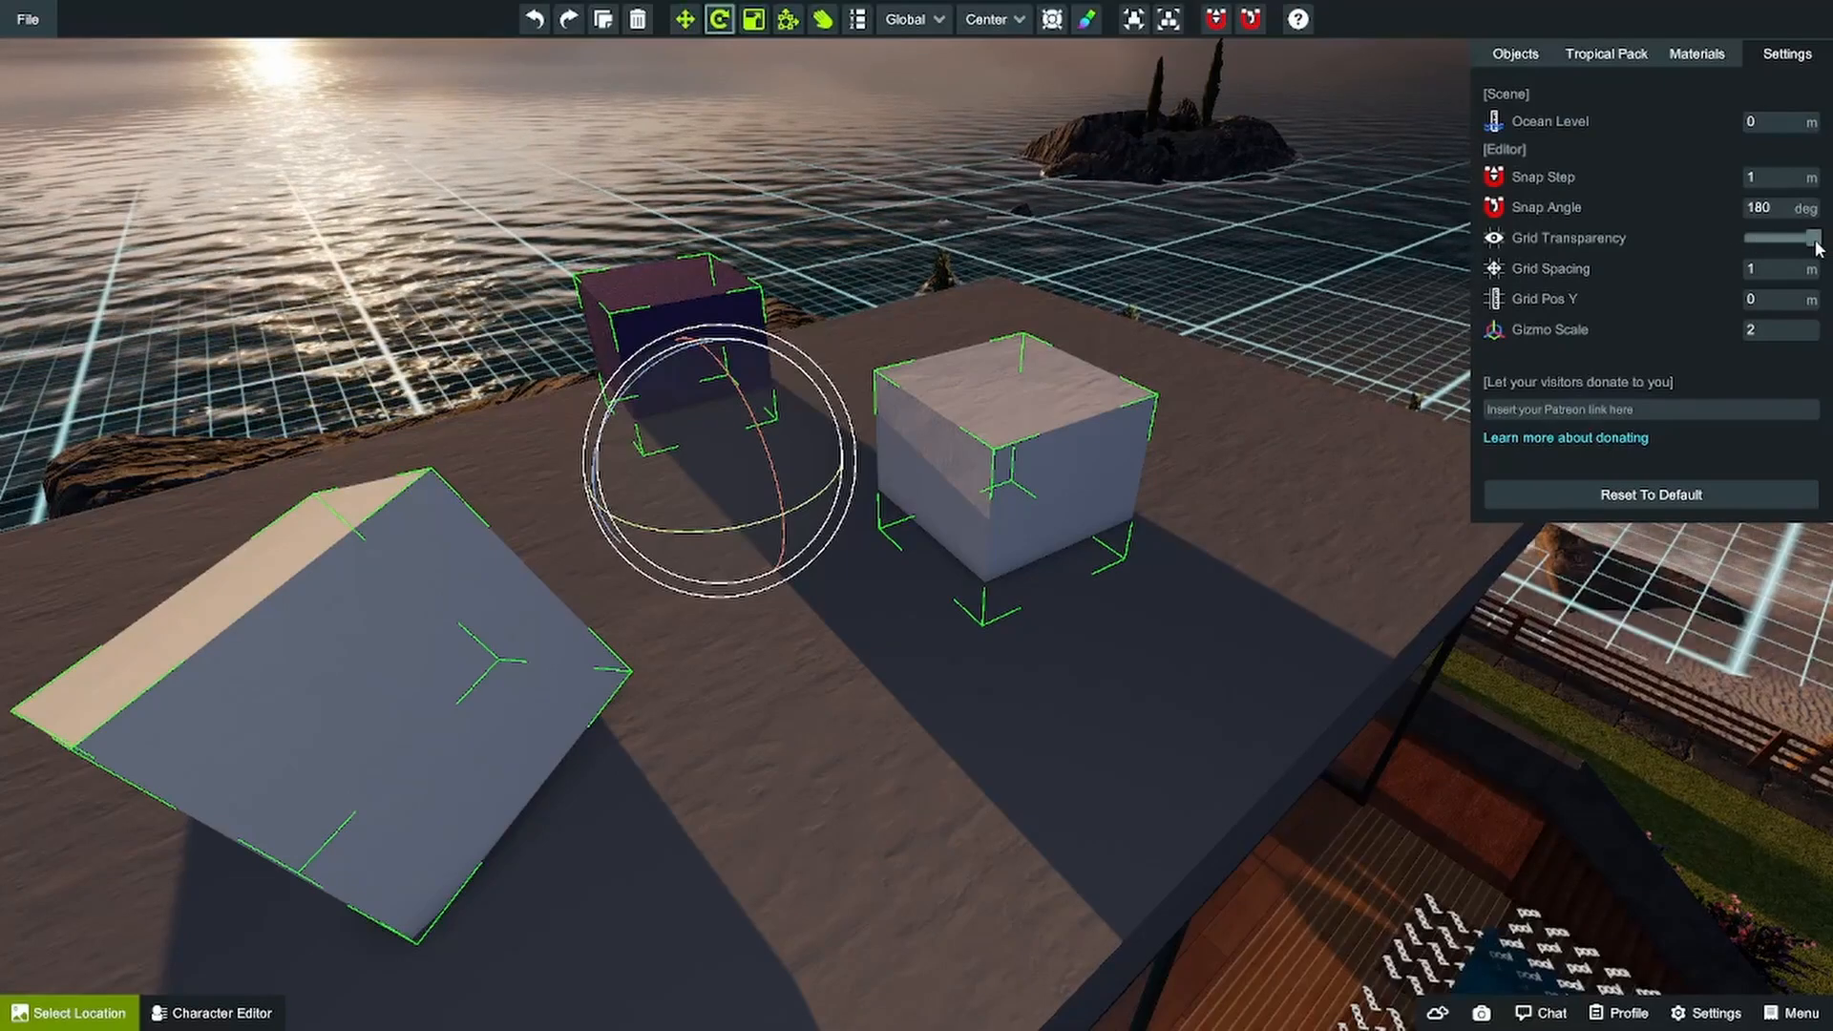
- Vary the transparency of the grid over the beach and restore it to its original level
{"action": "left_click_drag", "start_coordinate": [1816, 242], "coordinate": [1796, 238]}
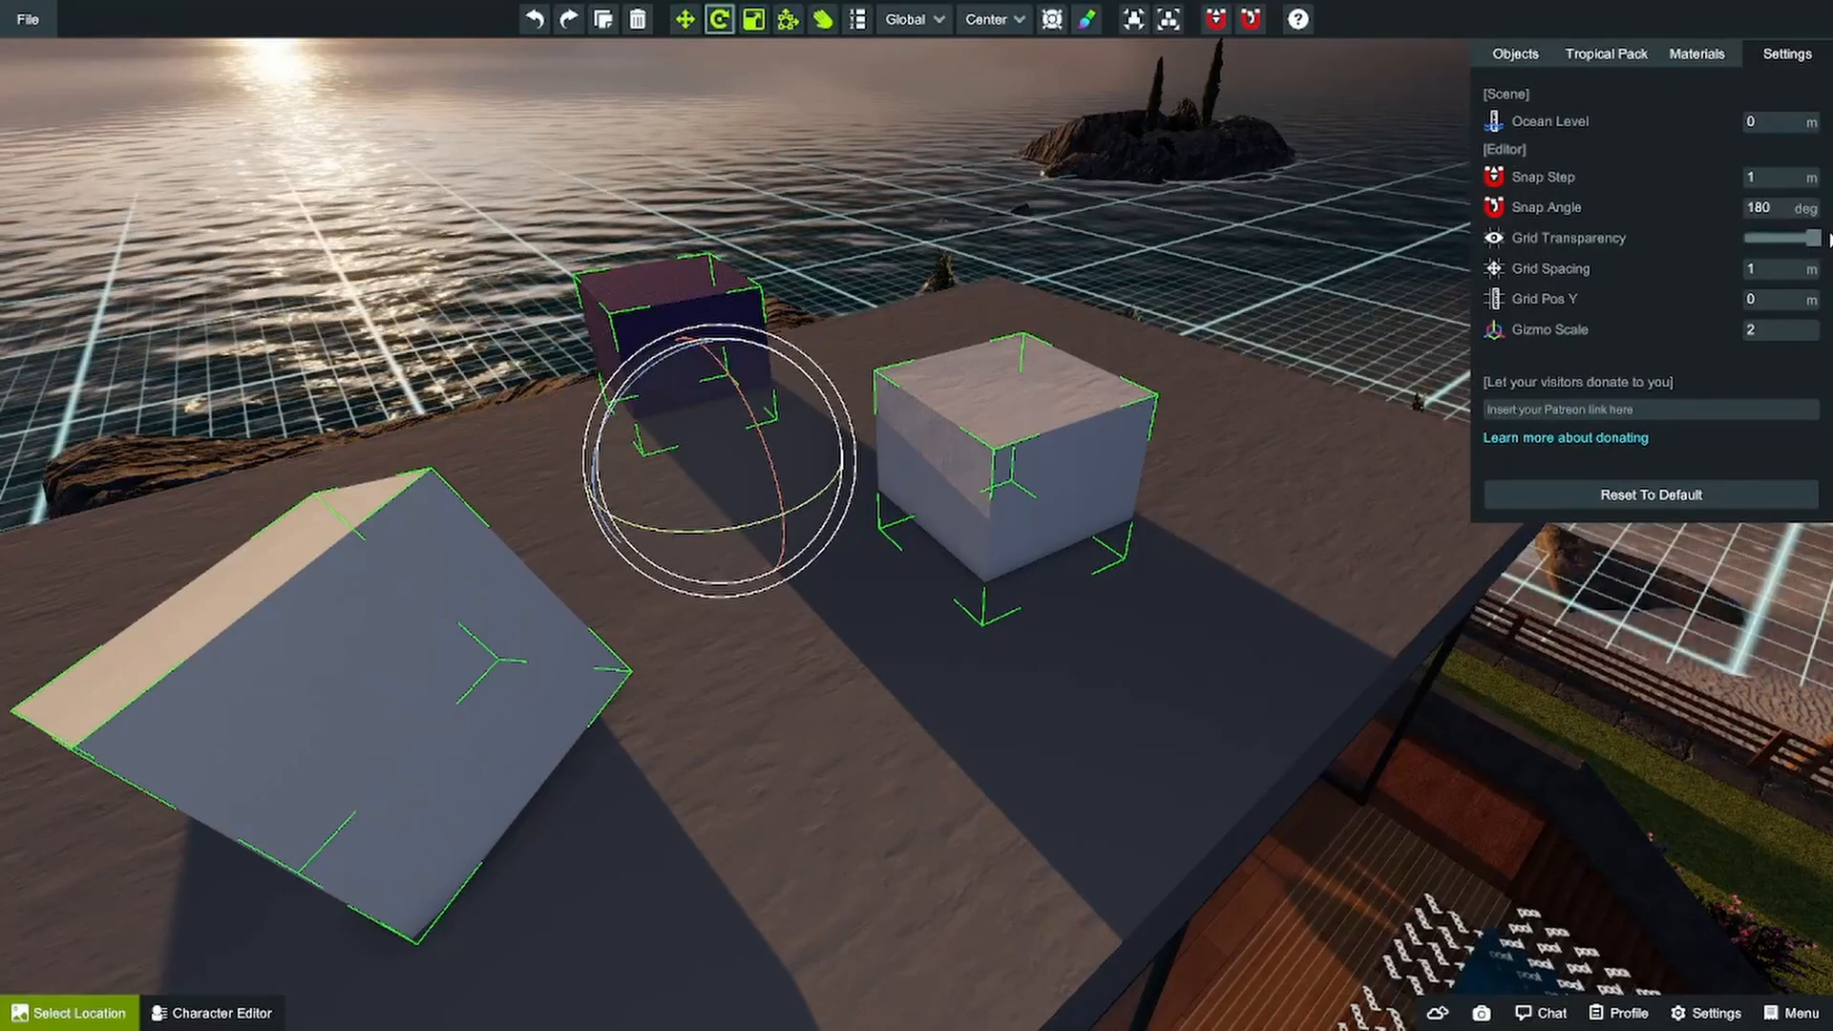
{"action": "right_click_drag", "start_coordinate": [1240, 305], "coordinate": [1335, 353]}
{"action": "key", "text": "w"}
{"action": "mouse_move", "coordinate": [1807, 238]}
{"action": "left_mouse_down"}
{"action": "mouse_move", "coordinate": [1689, 229]}
{"action": "mouse_move", "coordinate": [1815, 238]}
{"action": "left_mouse_up"}
- Try a grid spacing of 10 m and return it to 1 m
{"action": "left_click", "coordinate": [1766, 269]}
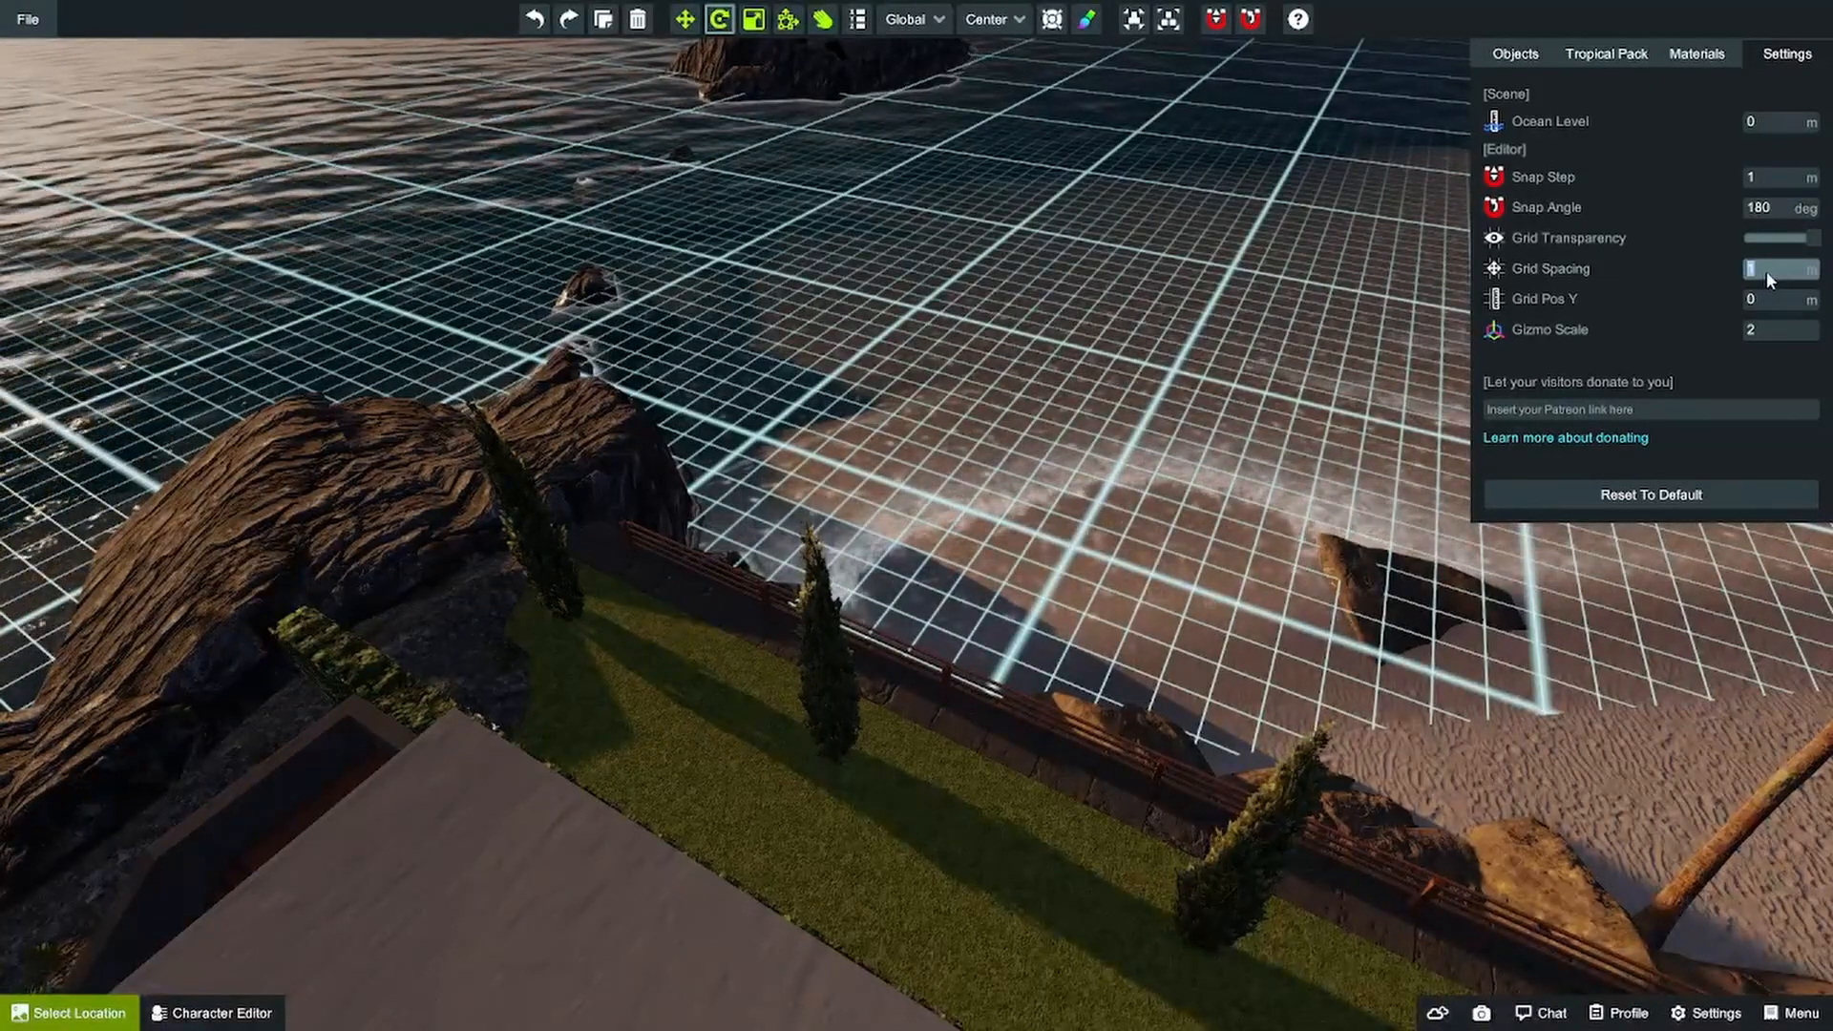
{"action": "type", "text": "10"}
{"action": "key", "text": "Return"}
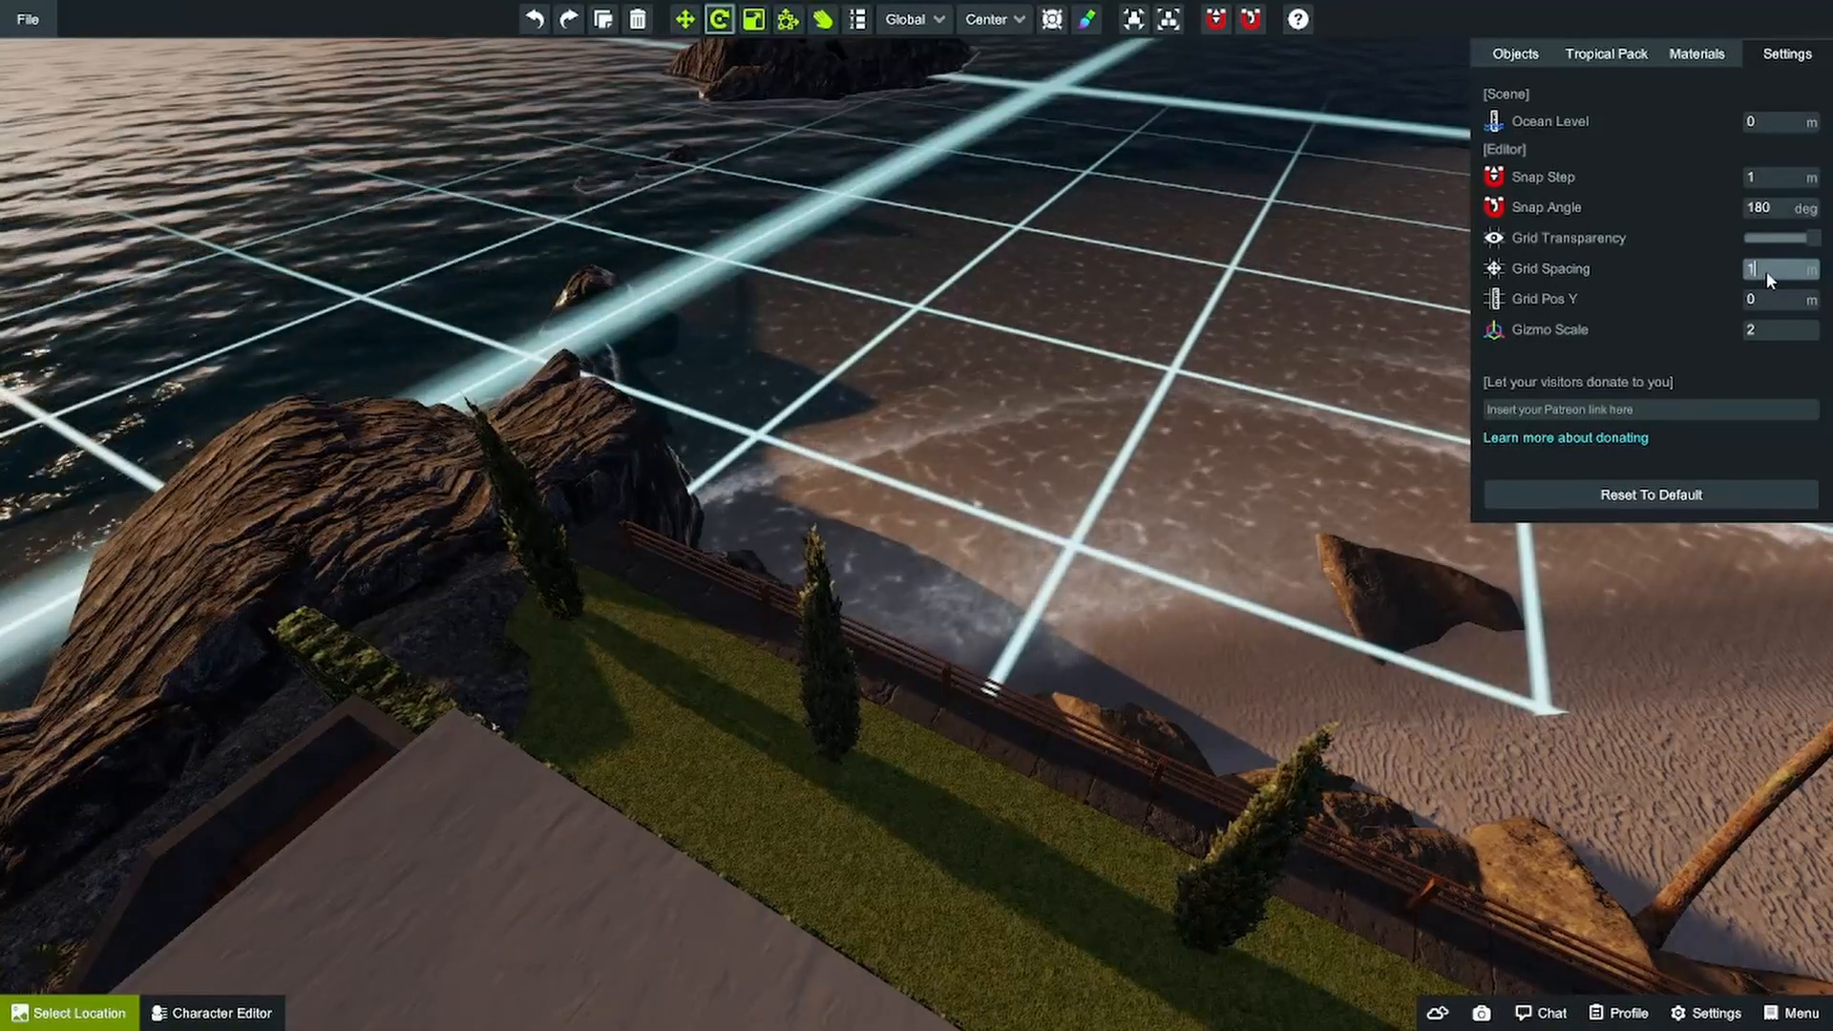
{"action": "key", "text": "Return"}
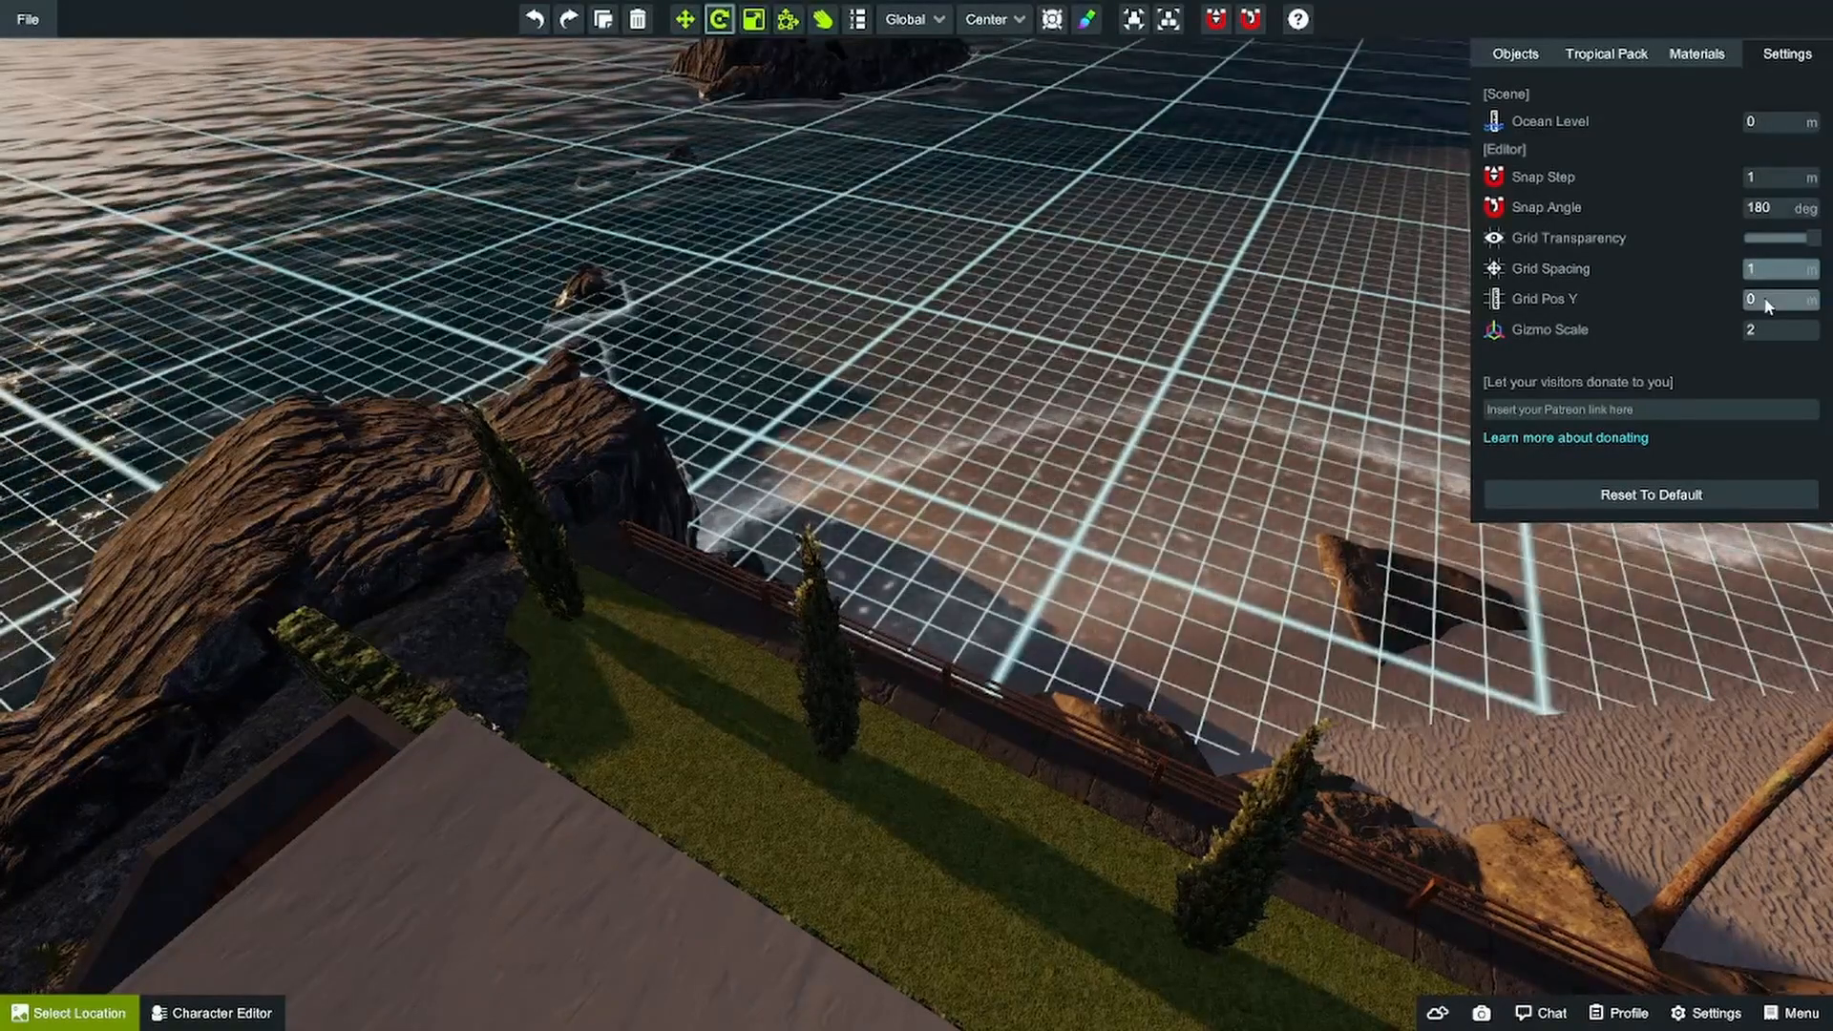
- Raise the grid's Y position to 1 m and return it to 0 m
{"action": "left_click", "coordinate": [1767, 301]}
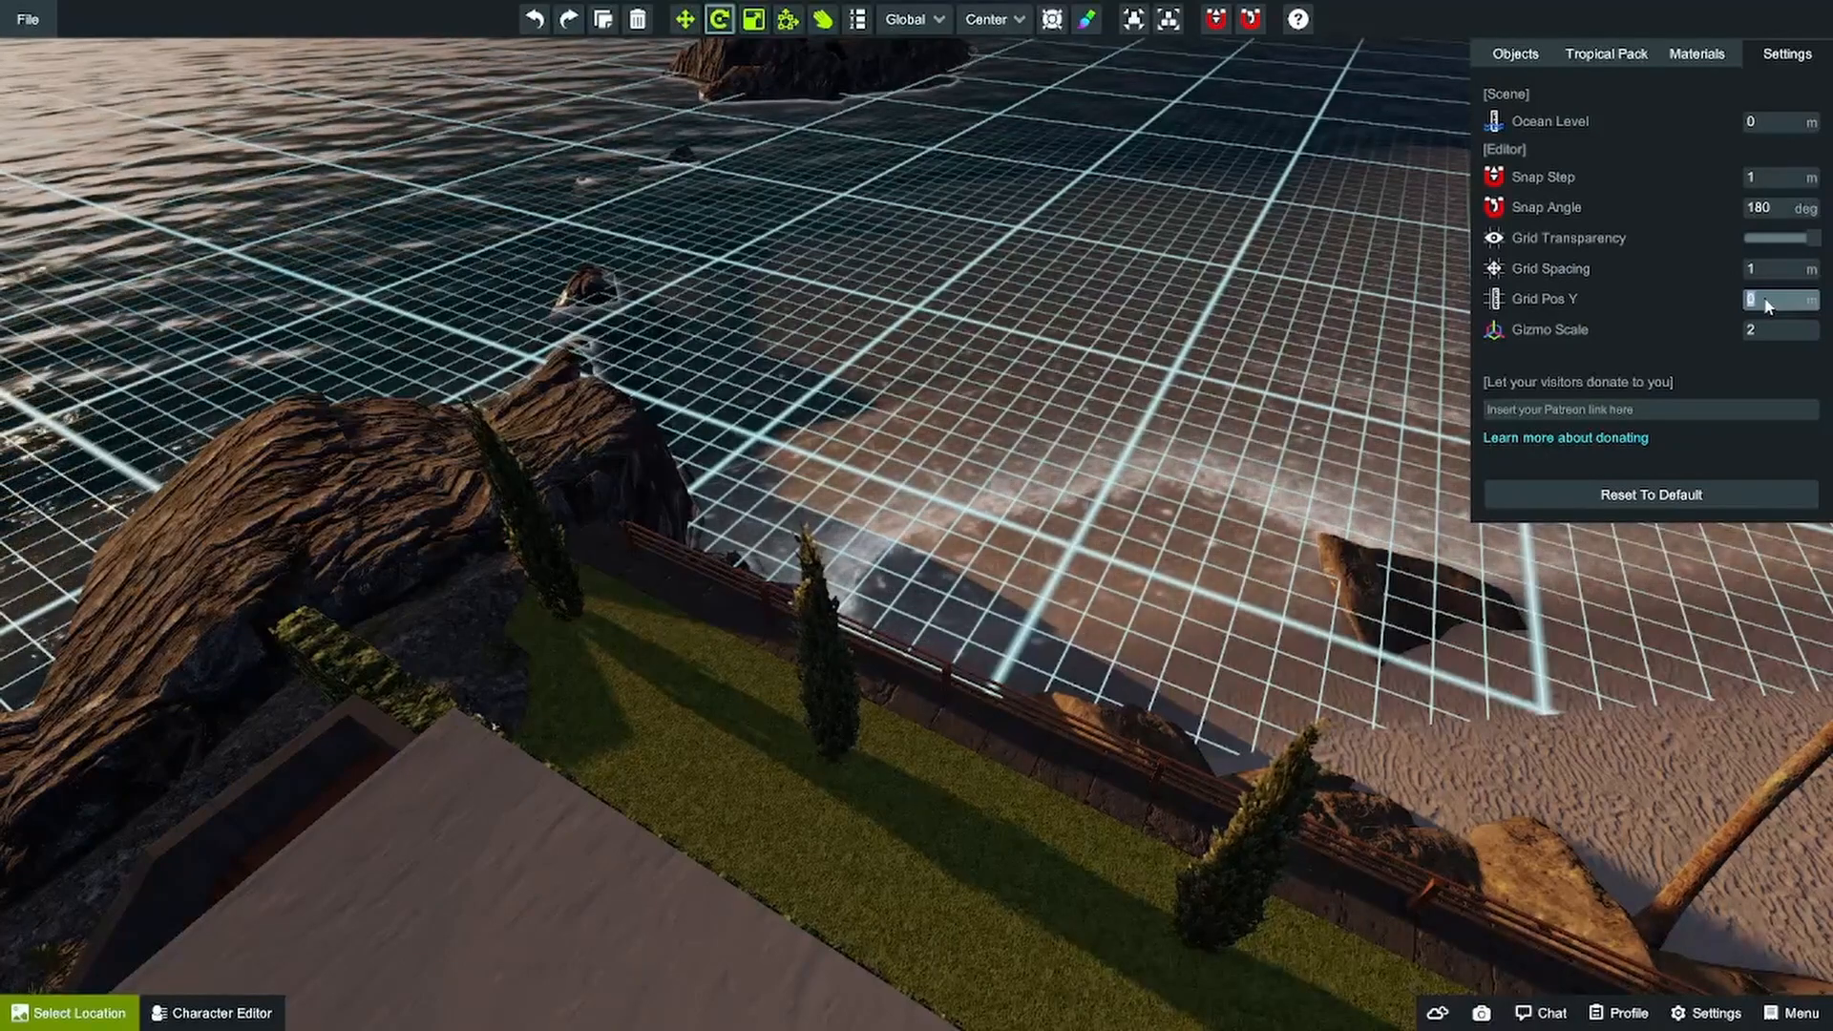
{"action": "type", "text": "1"}
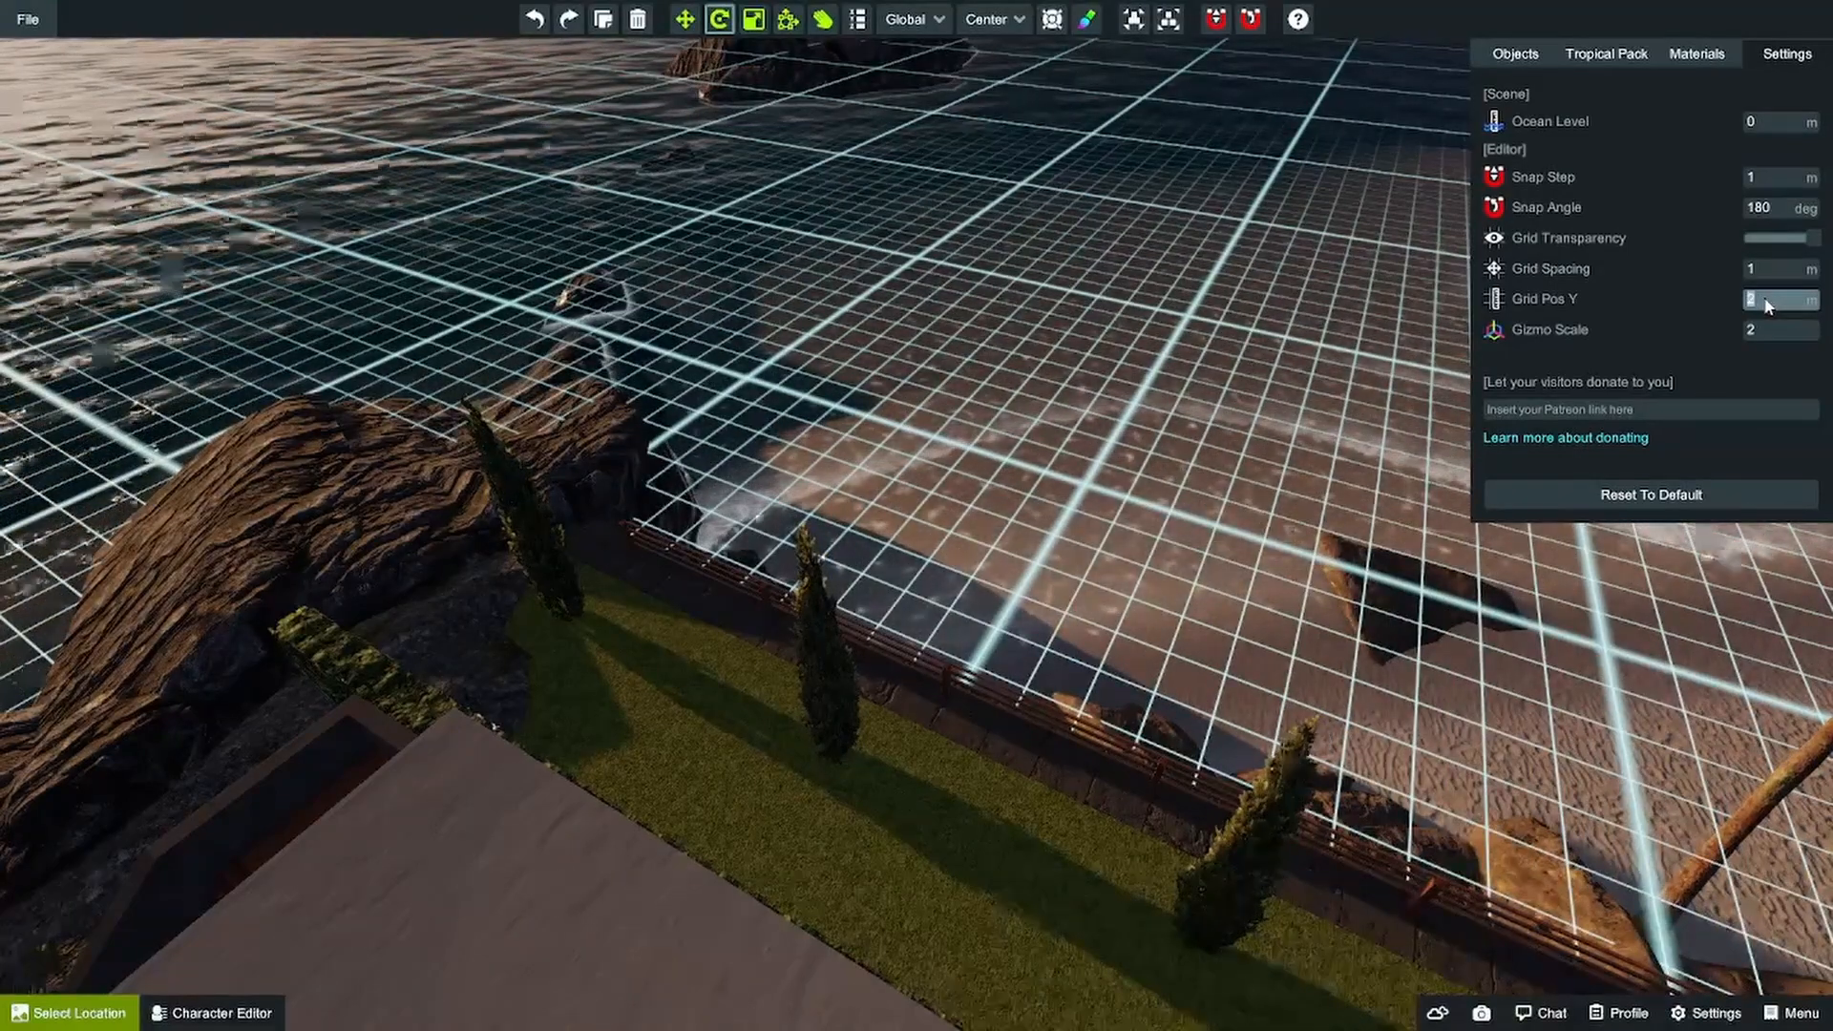
{"action": "type", "text": "1"}
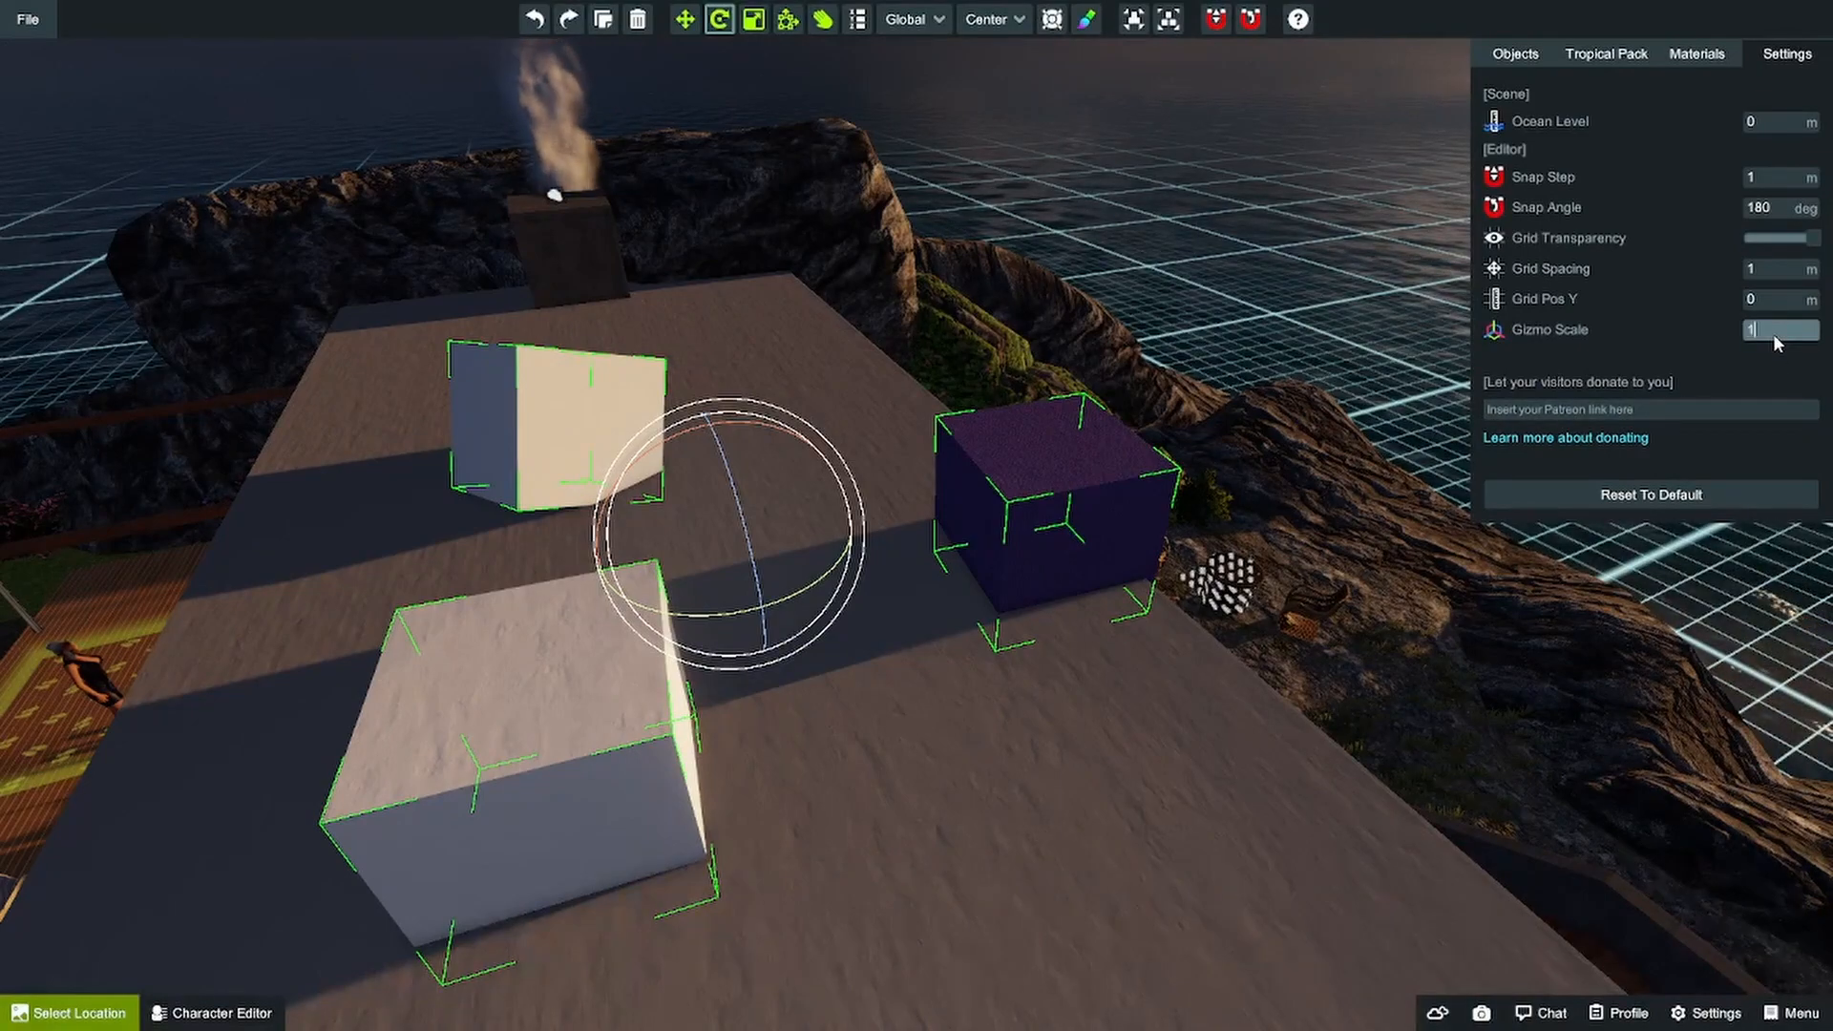
- Try gizmo scales of 1 and 3 on the selected cube group and set the scale back to 2
{"action": "type", "text": "1"}
{"action": "key", "text": "BackSpace"}
{"action": "type", "text": "3"}
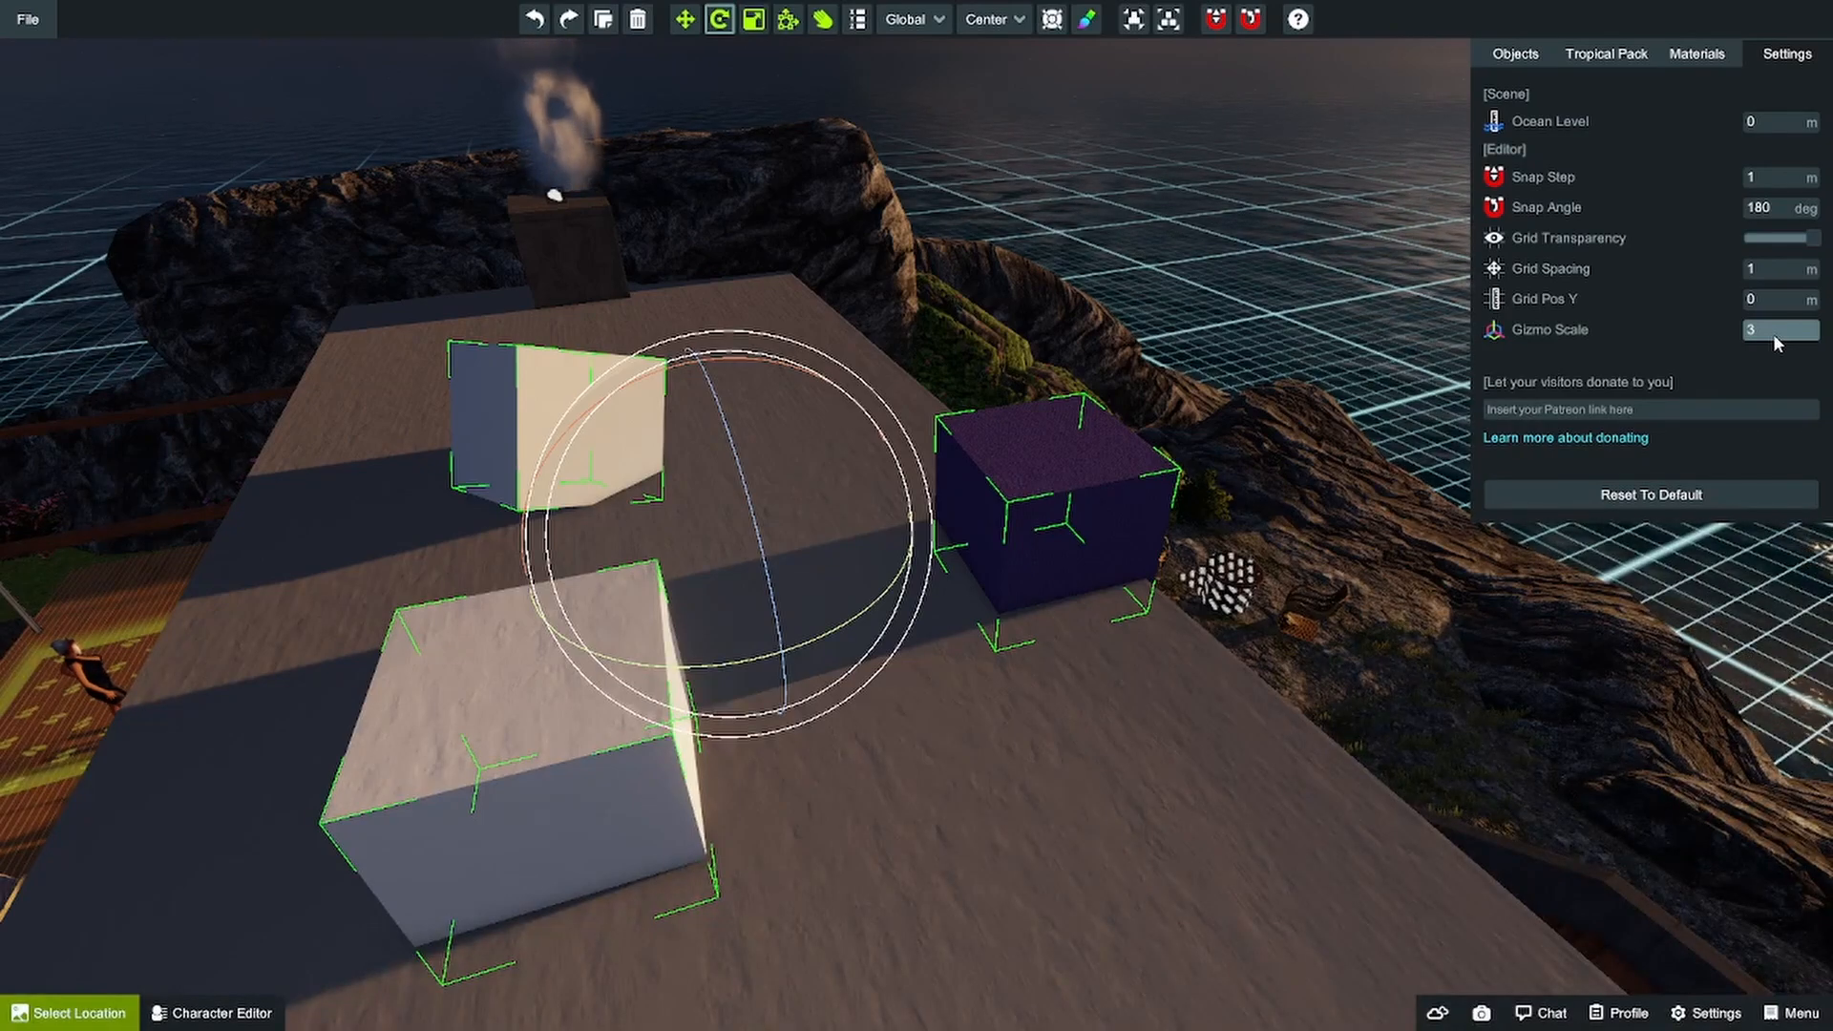
{"action": "key", "text": "BackSpace"}
{"action": "type", "text": "2"}
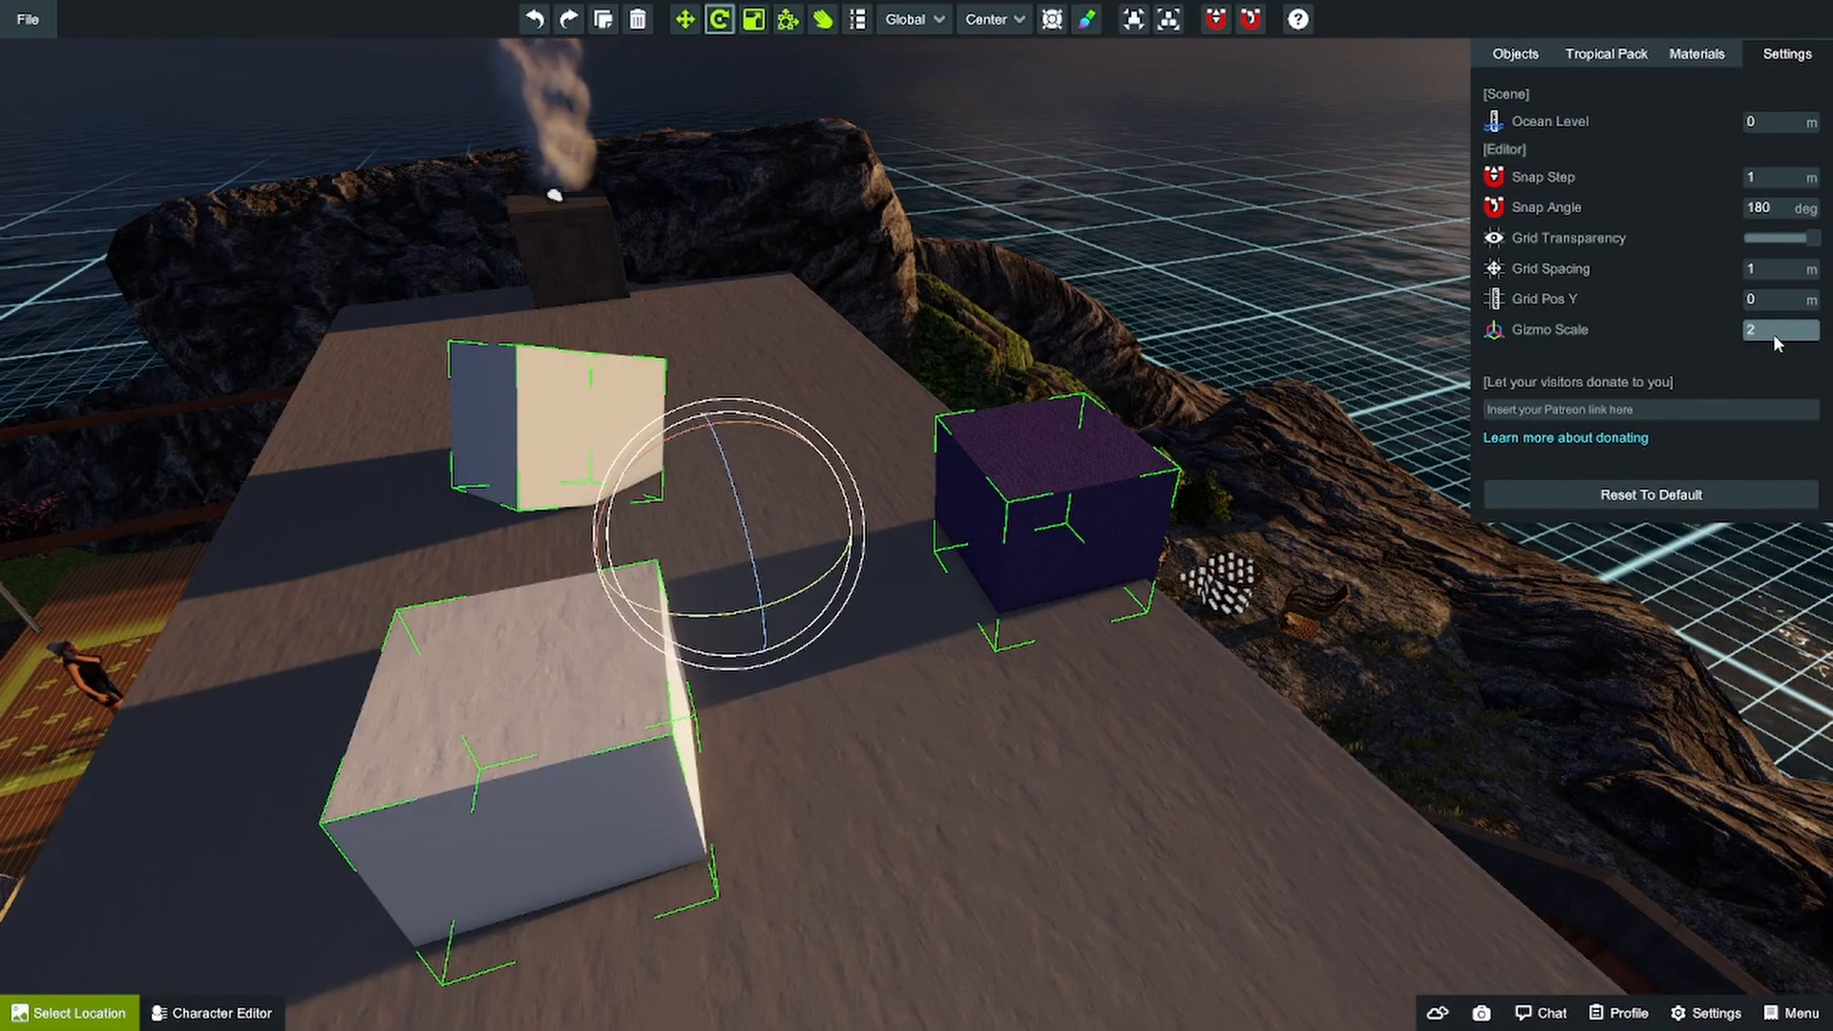